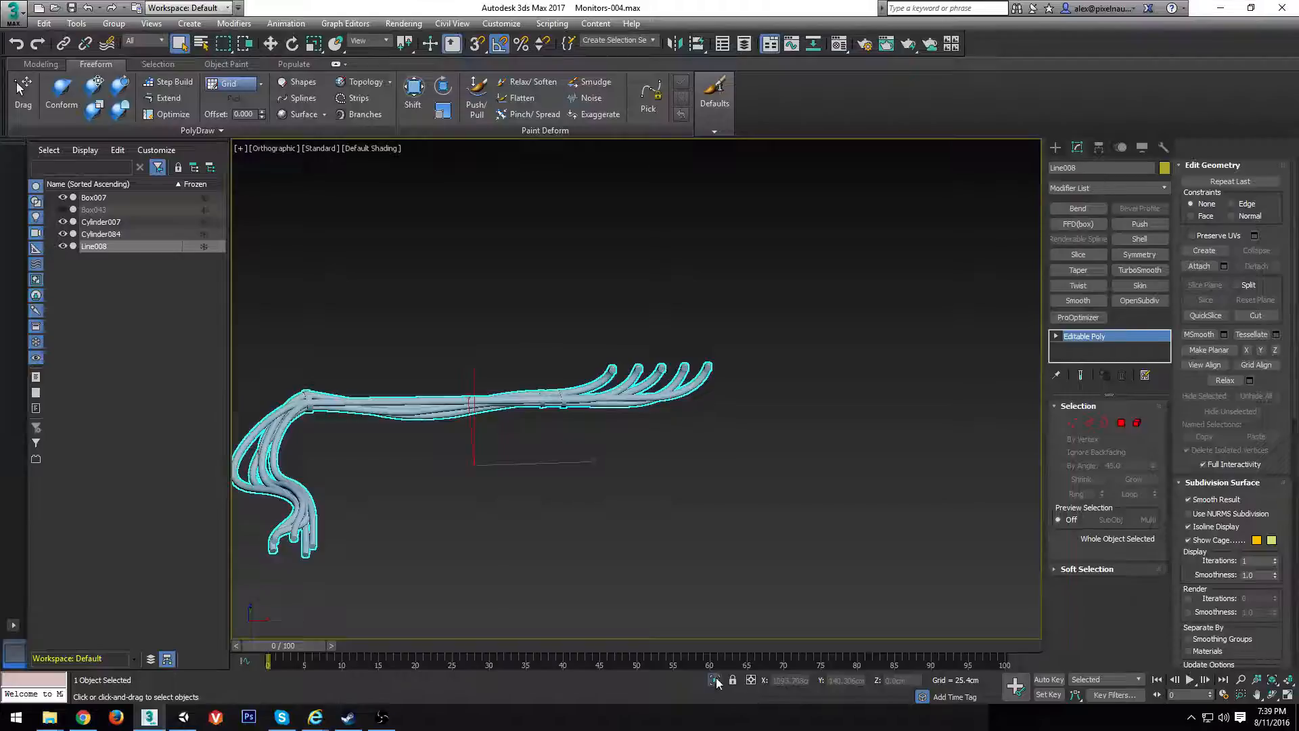
Add an Unwrap UVW modifier to the isolated cable bundle, open its UV editor and narrow the editor window to uncover the cables
scroll(717, 467, down, 2)
middle_drag(701, 423, 603, 485)
key(ctrl+u)
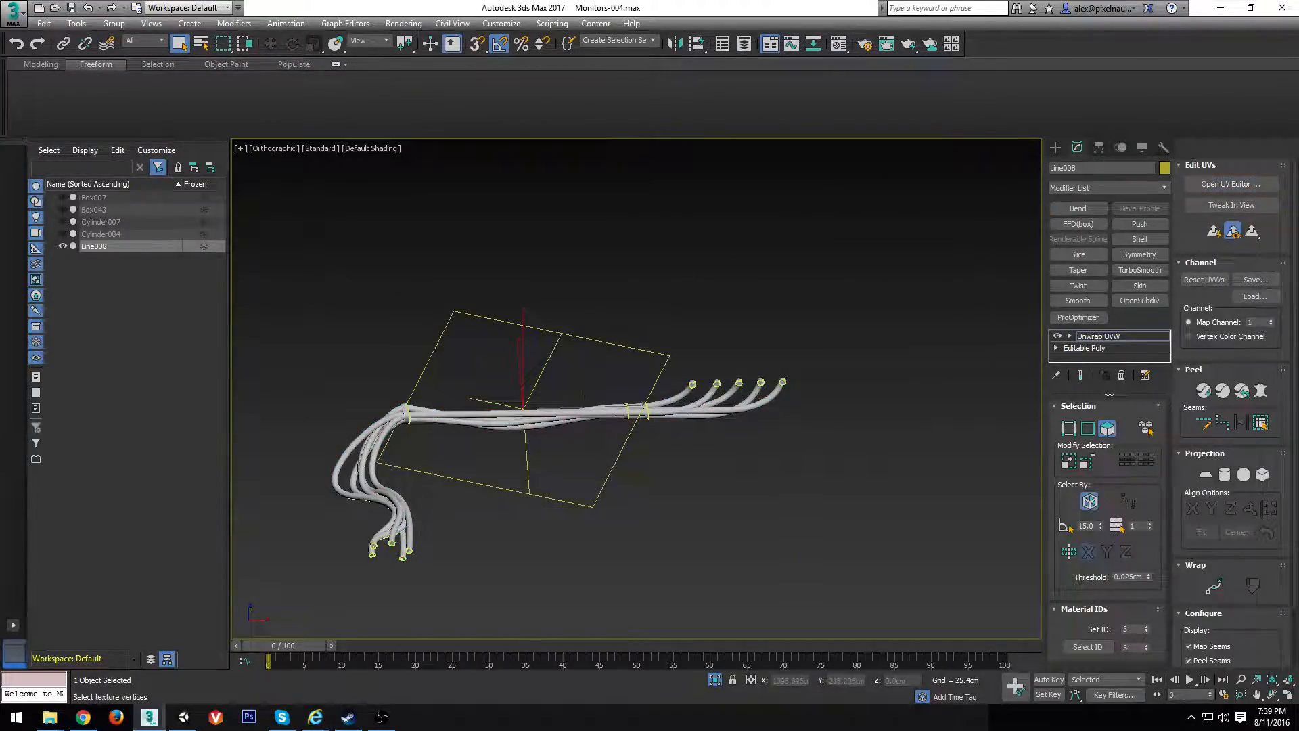
click(1232, 184)
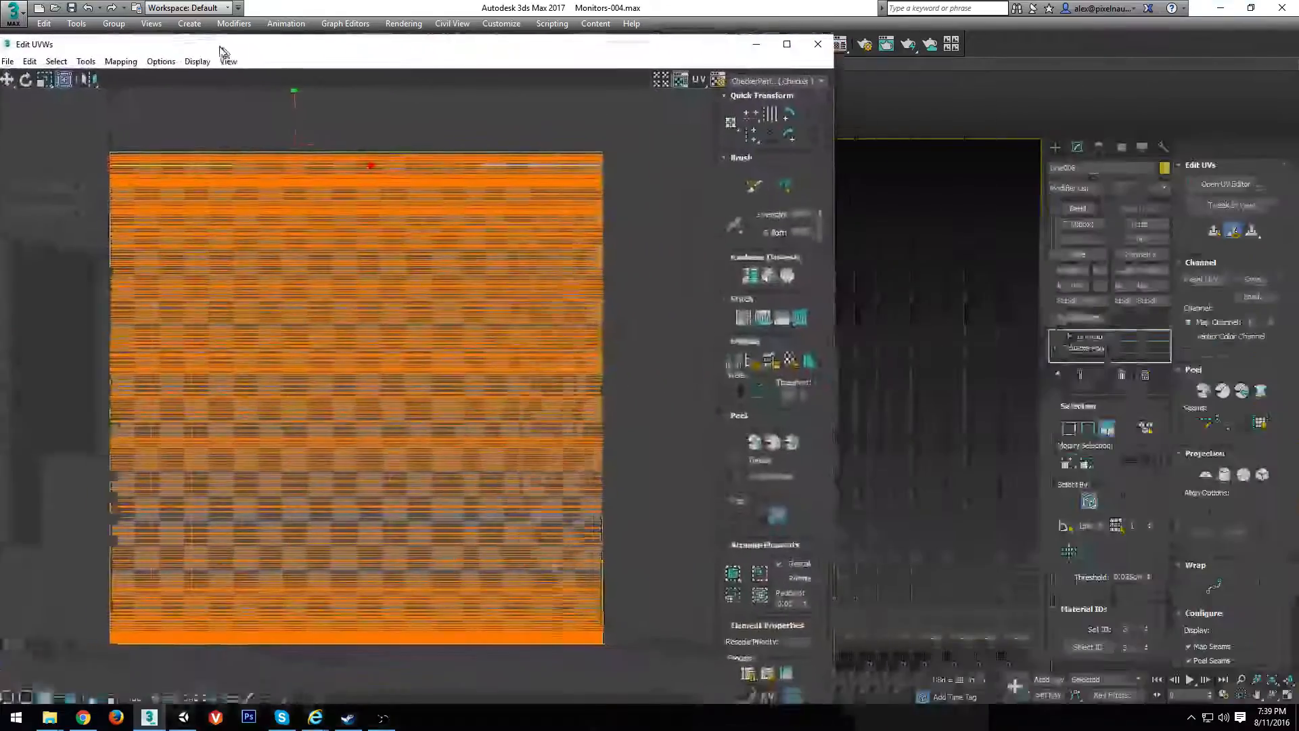
middle_drag(980, 353, 973, 375)
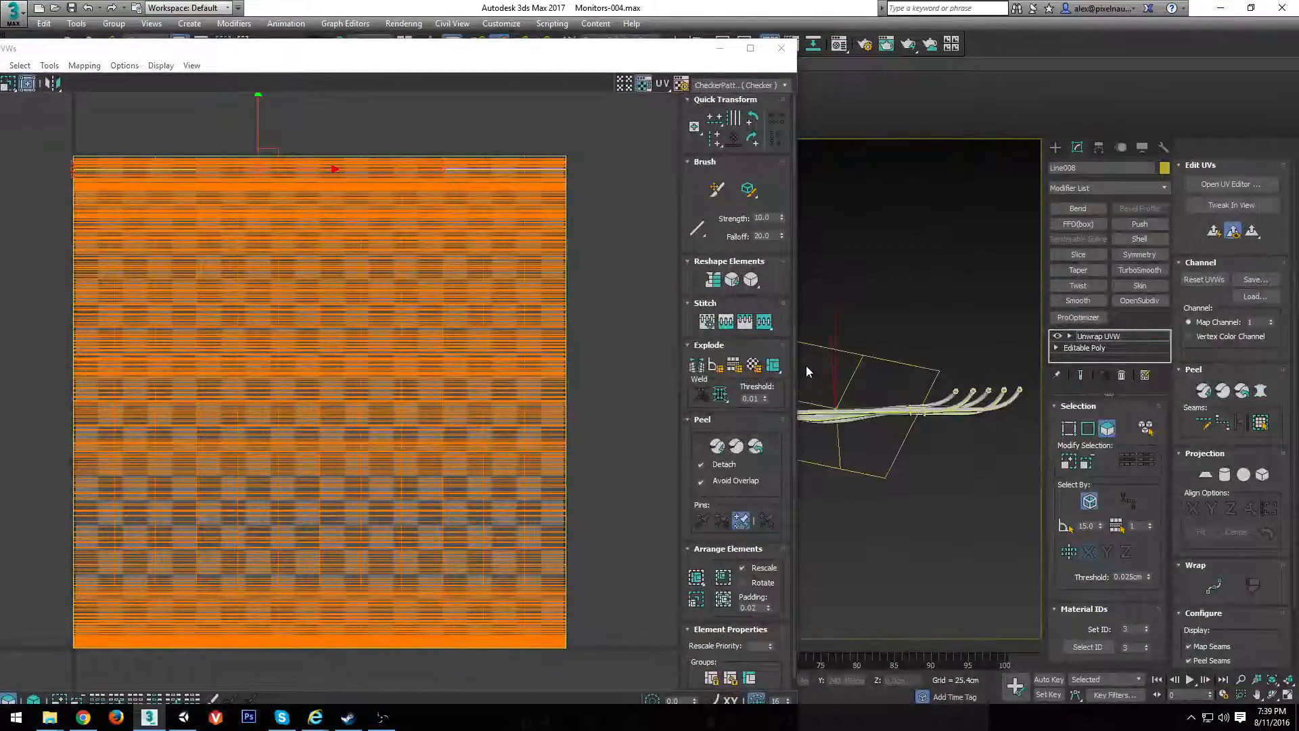
drag(798, 368, 470, 368)
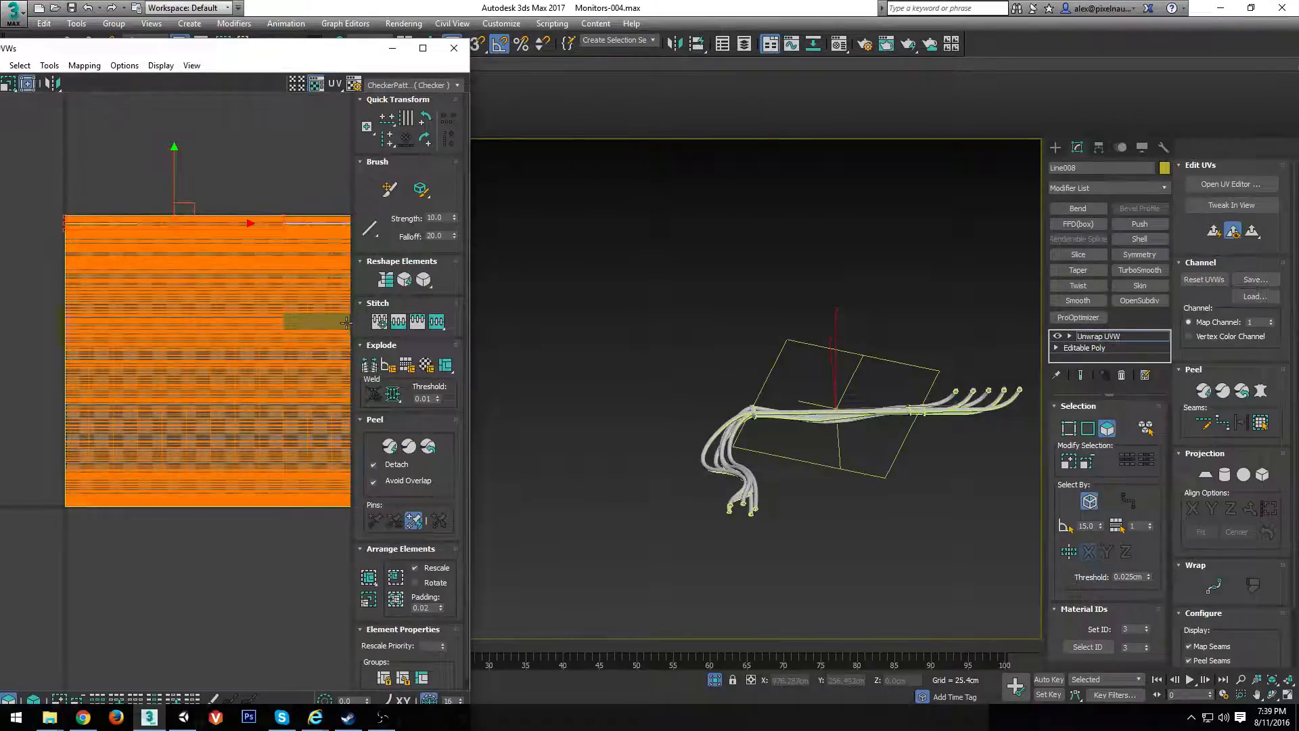
Display the Texture Checker map on the cable bundle and examine the texture on the strands up close
click(290, 326)
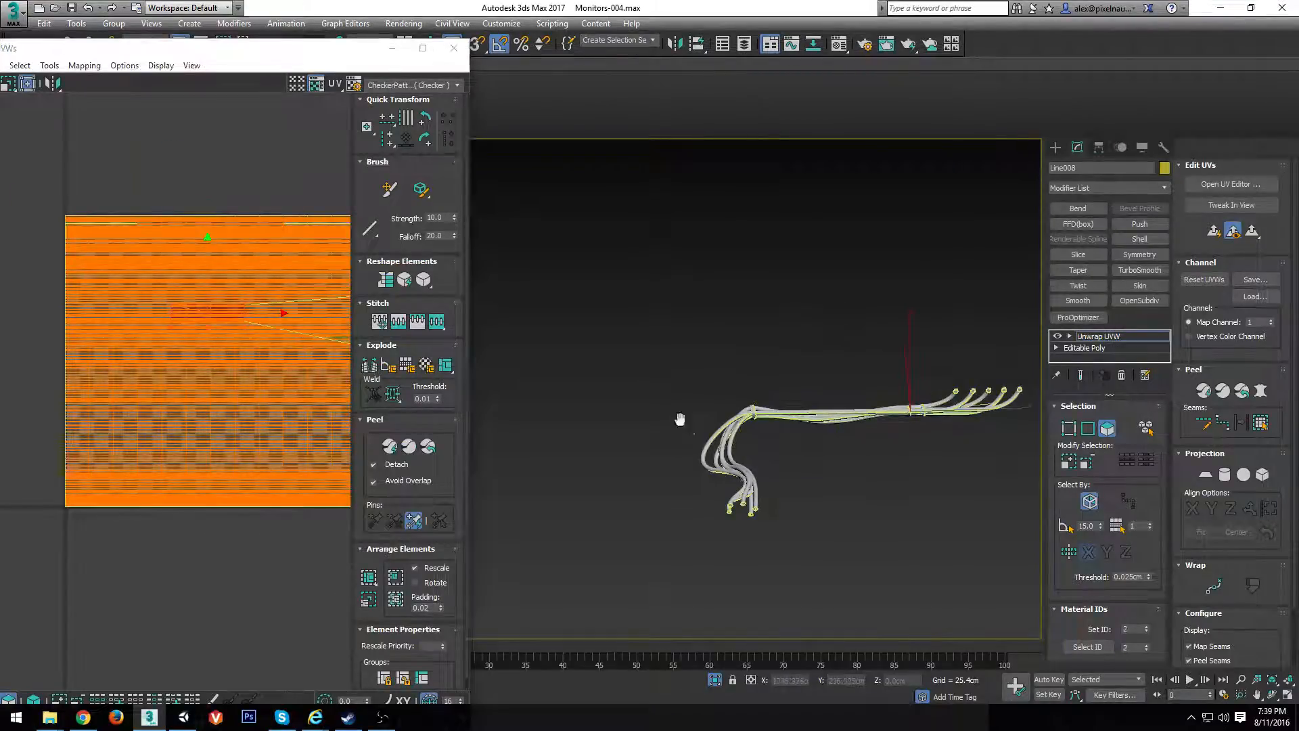
middle_drag(681, 421, 573, 400)
middle_drag(251, 356, 131, 357)
alt+middle_drag(571, 388, 395, 118)
click(395, 88)
click(395, 84)
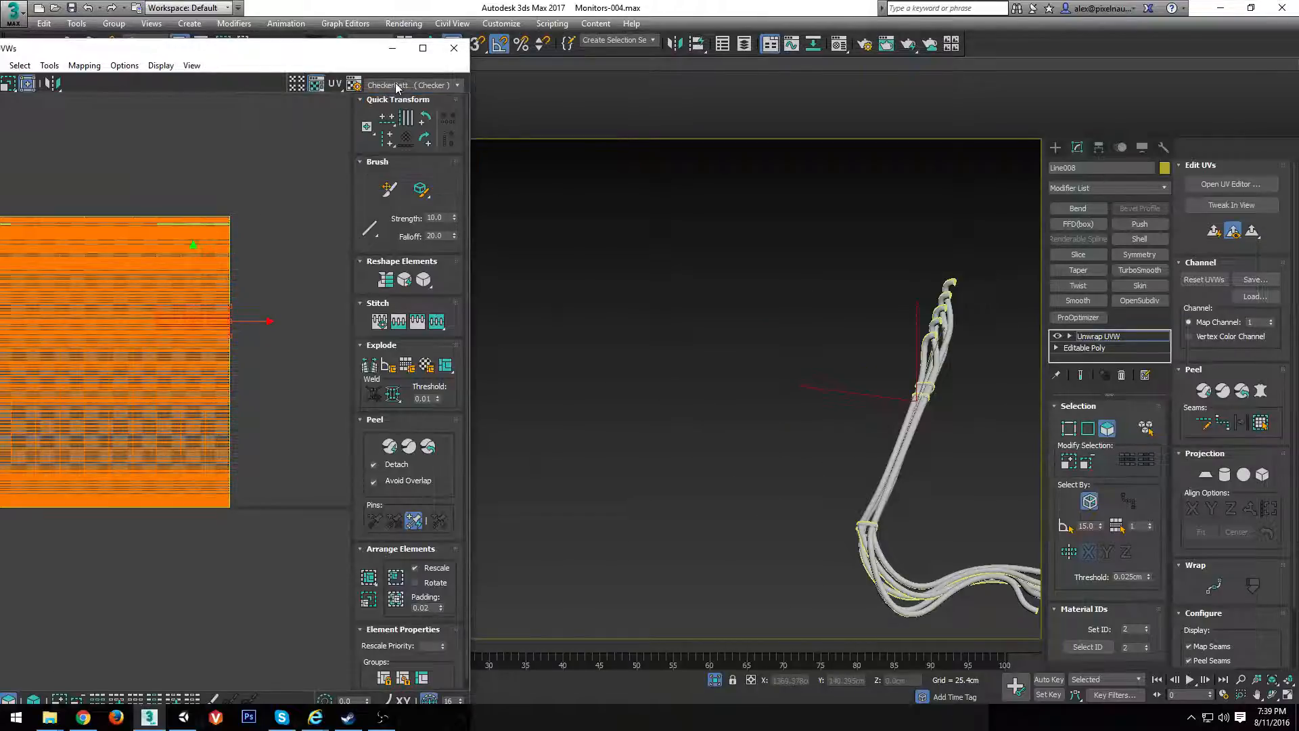
click(393, 88)
click(401, 118)
scroll(748, 440, up, 5)
alt+middle_drag(748, 441, 972, 429)
scroll(764, 452, up, 3)
scroll(789, 452, down, 4)
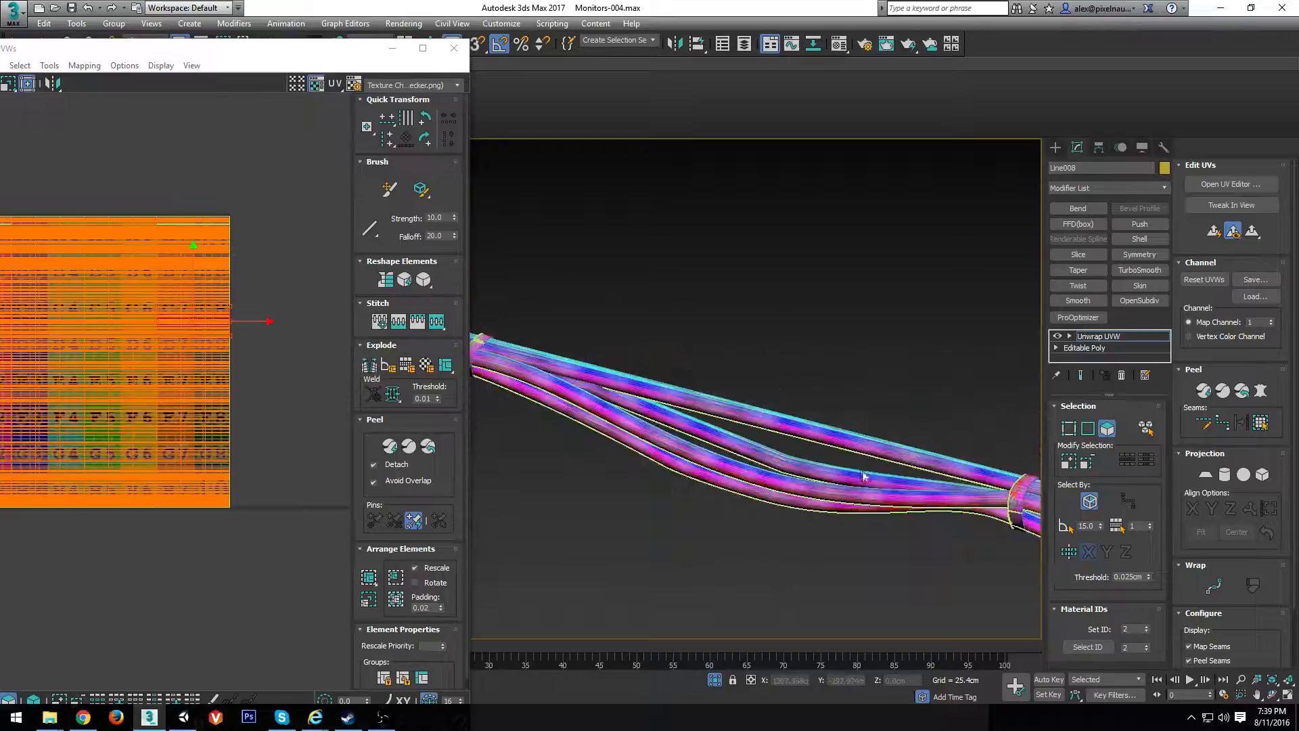
Draw a separate S-shaped line with a Bezier bend in the empty space below the cable bundle
alt+middle_drag(863, 473, 979, 199)
scroll(979, 199, down, 3)
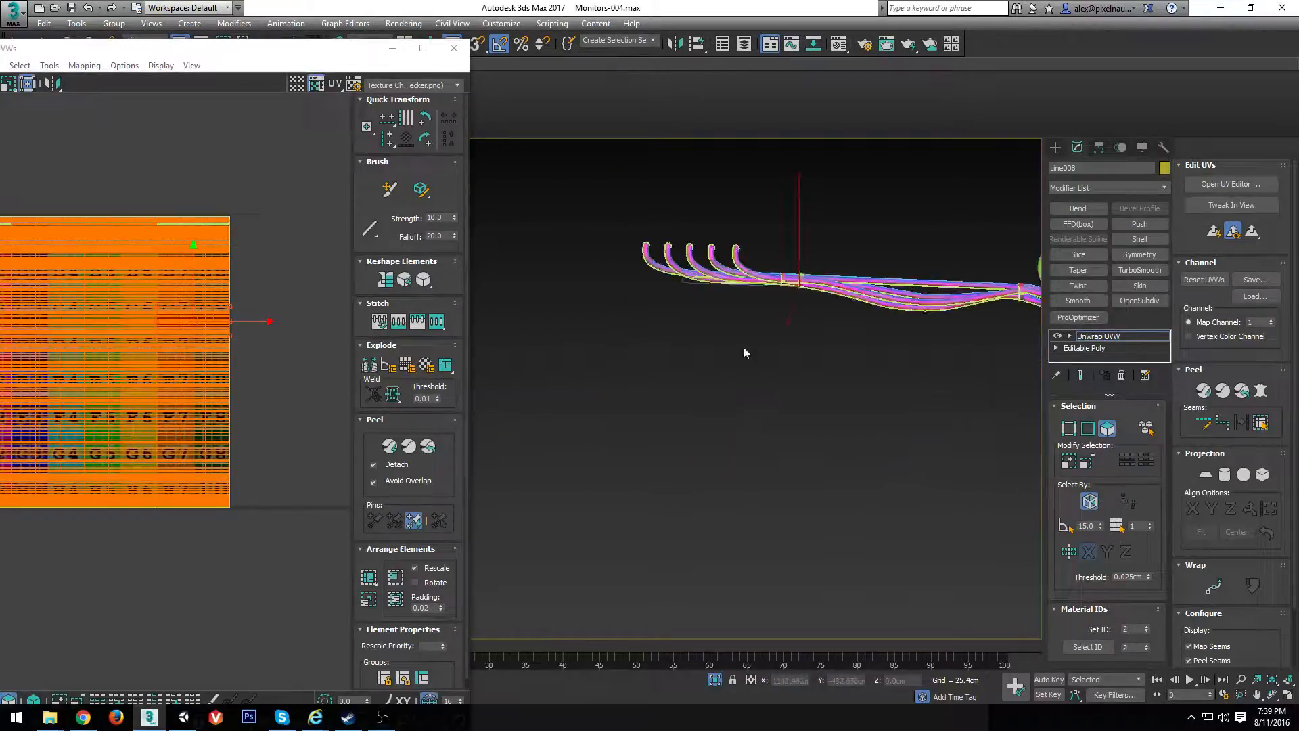
click(1056, 146)
click(1073, 167)
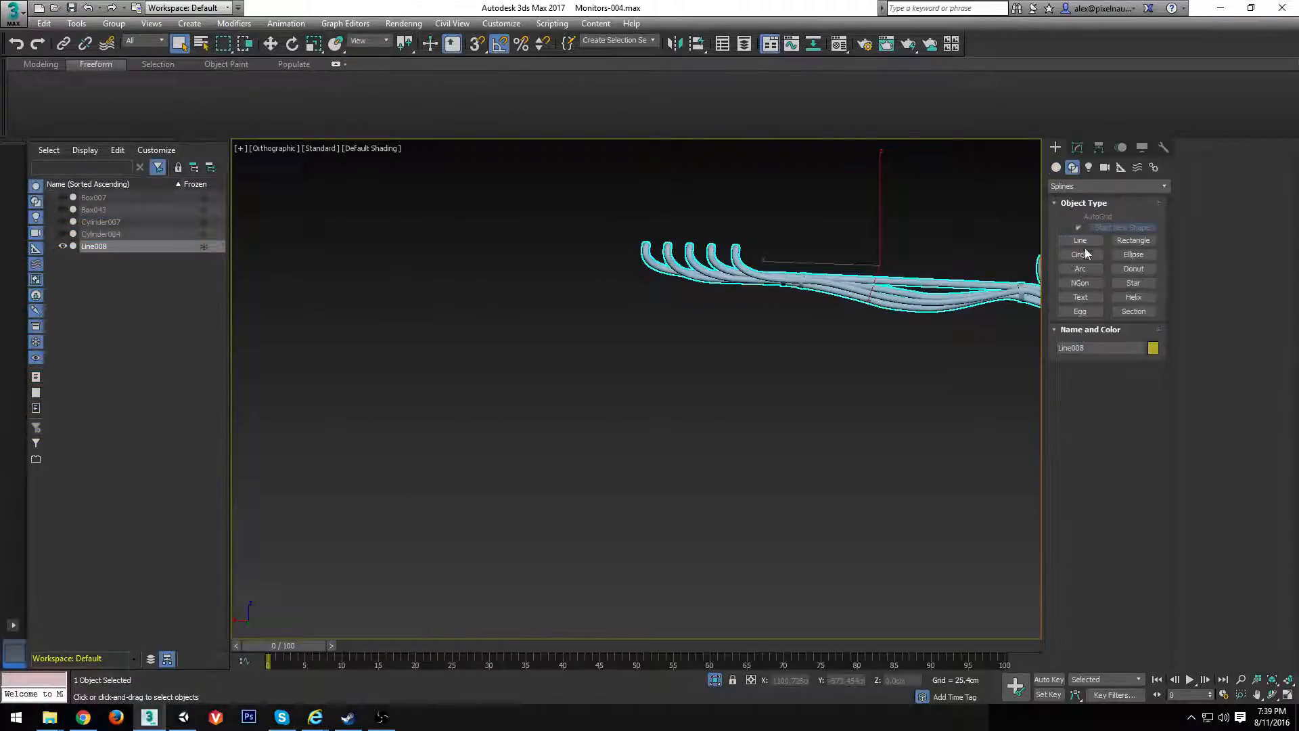
click(1081, 240)
scroll(352, 400, down, 2)
click(352, 403)
drag(482, 477, 571, 424)
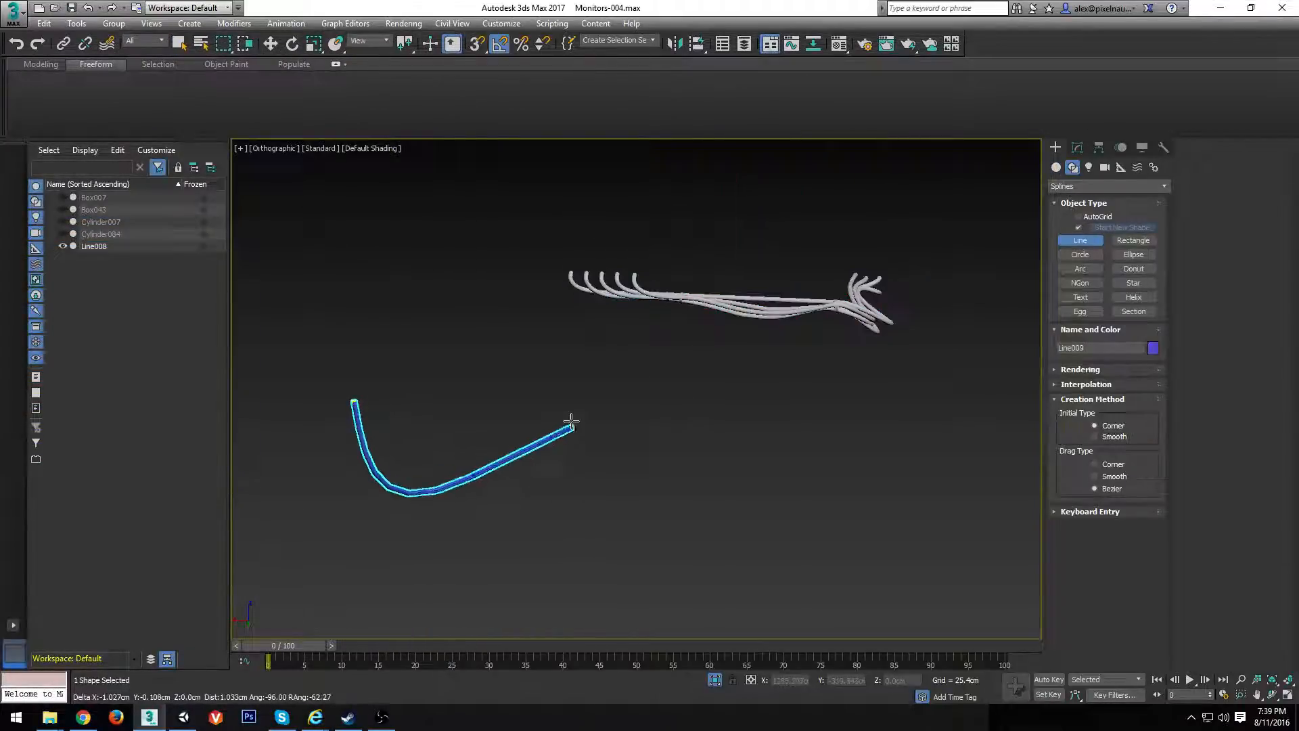
click(720, 444)
right_click(602, 491)
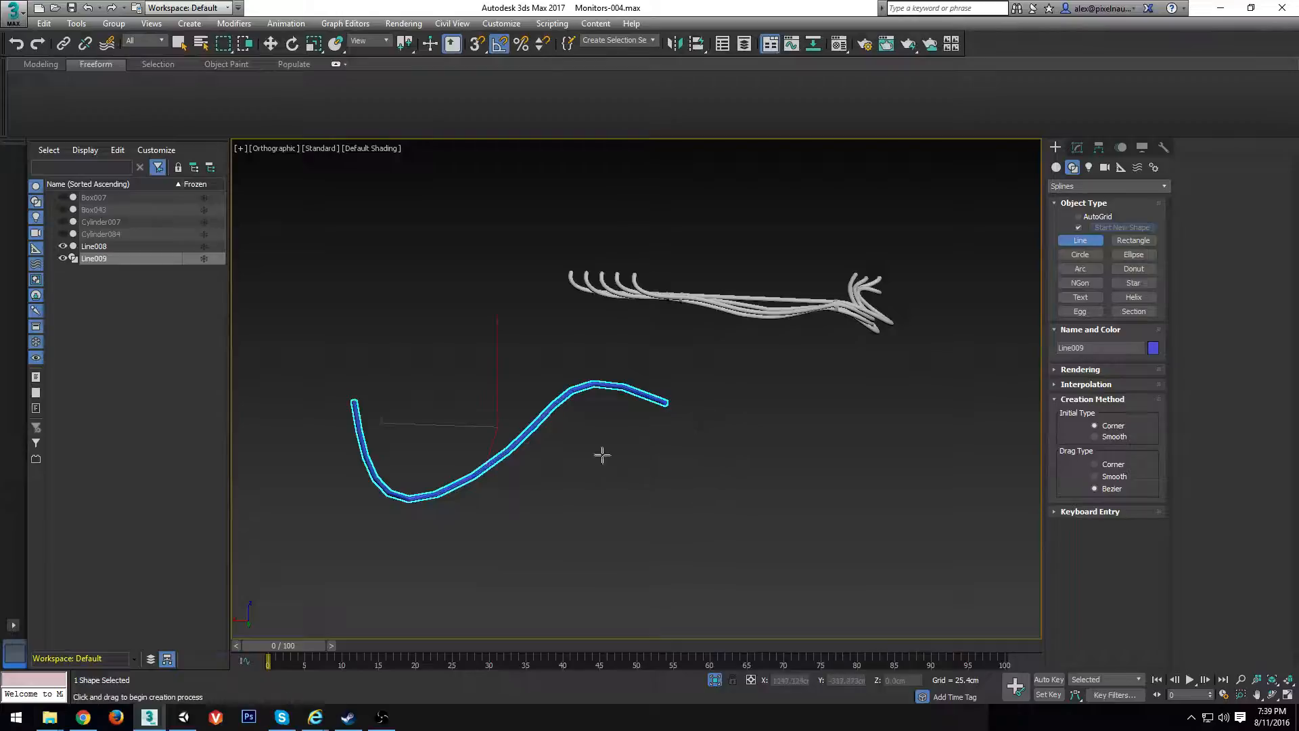
Show the new line's Rendering settings and copy the line about 124 cm along X beside the original
click(1077, 147)
scroll(465, 420, up, 2)
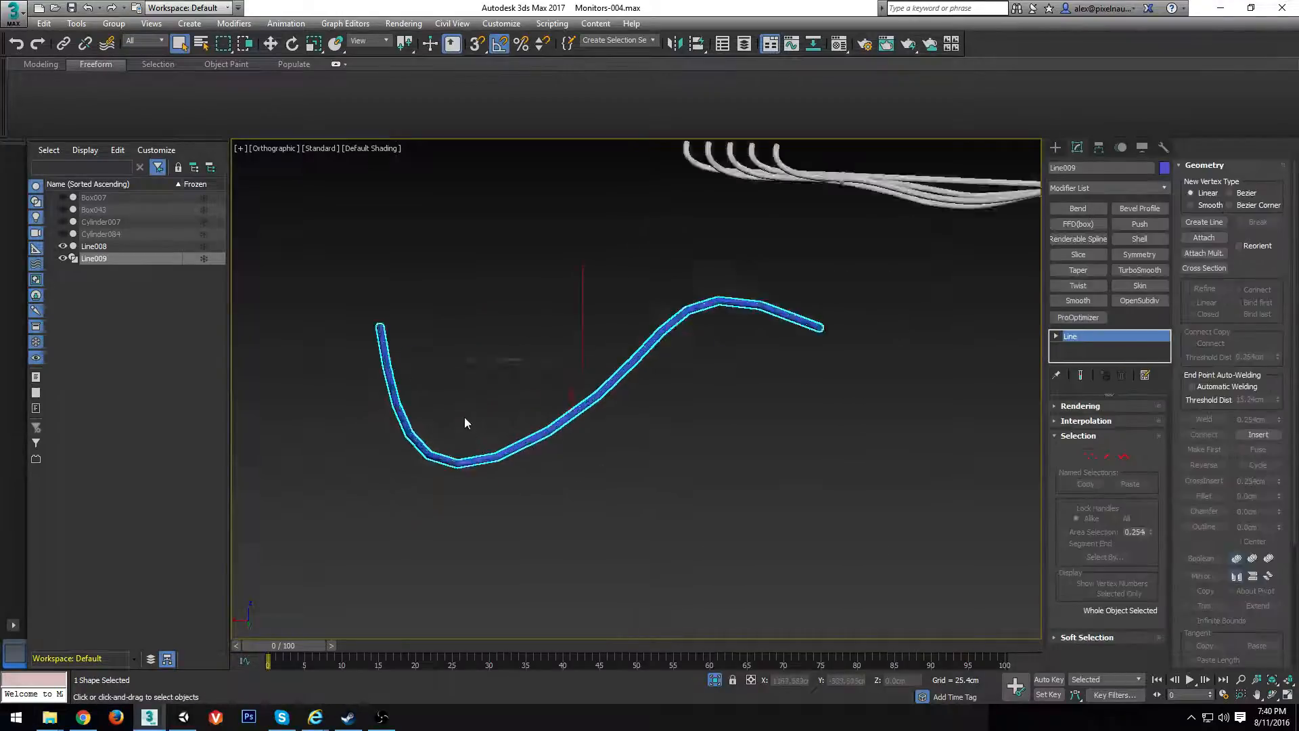
scroll(465, 419, down, 2)
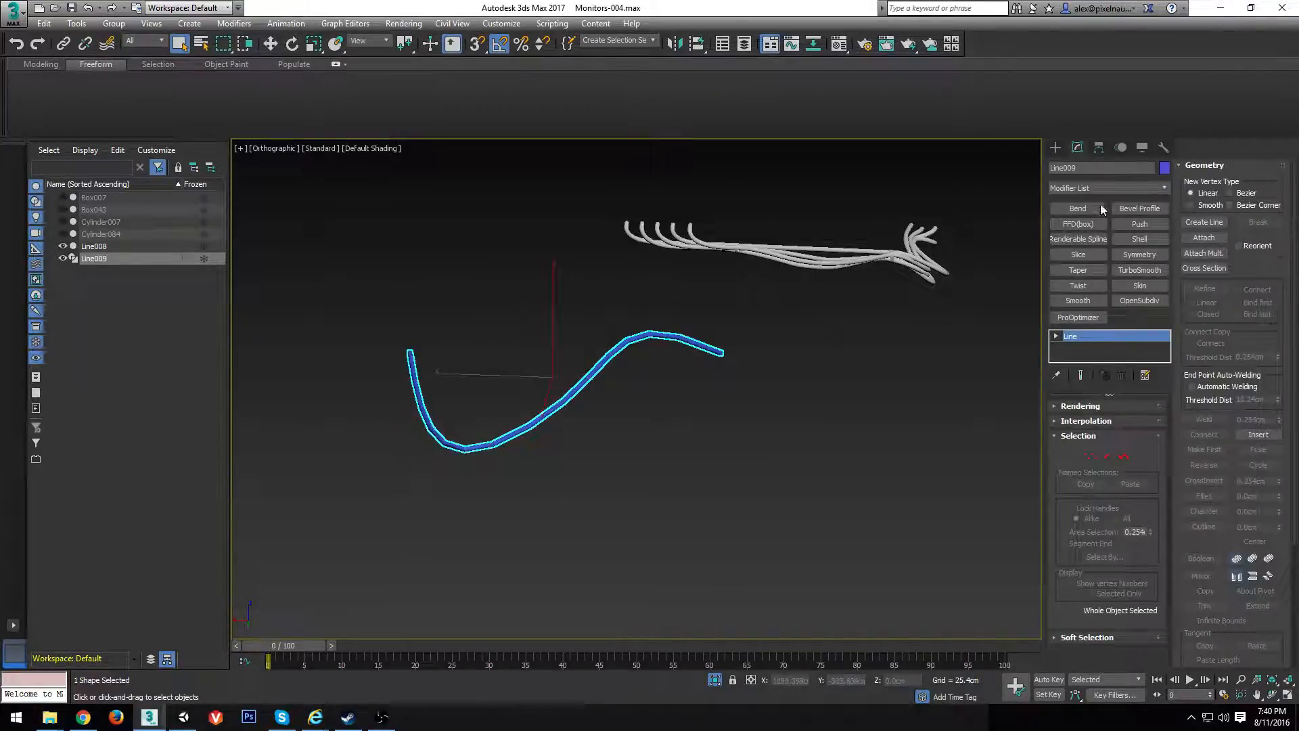
click(1078, 407)
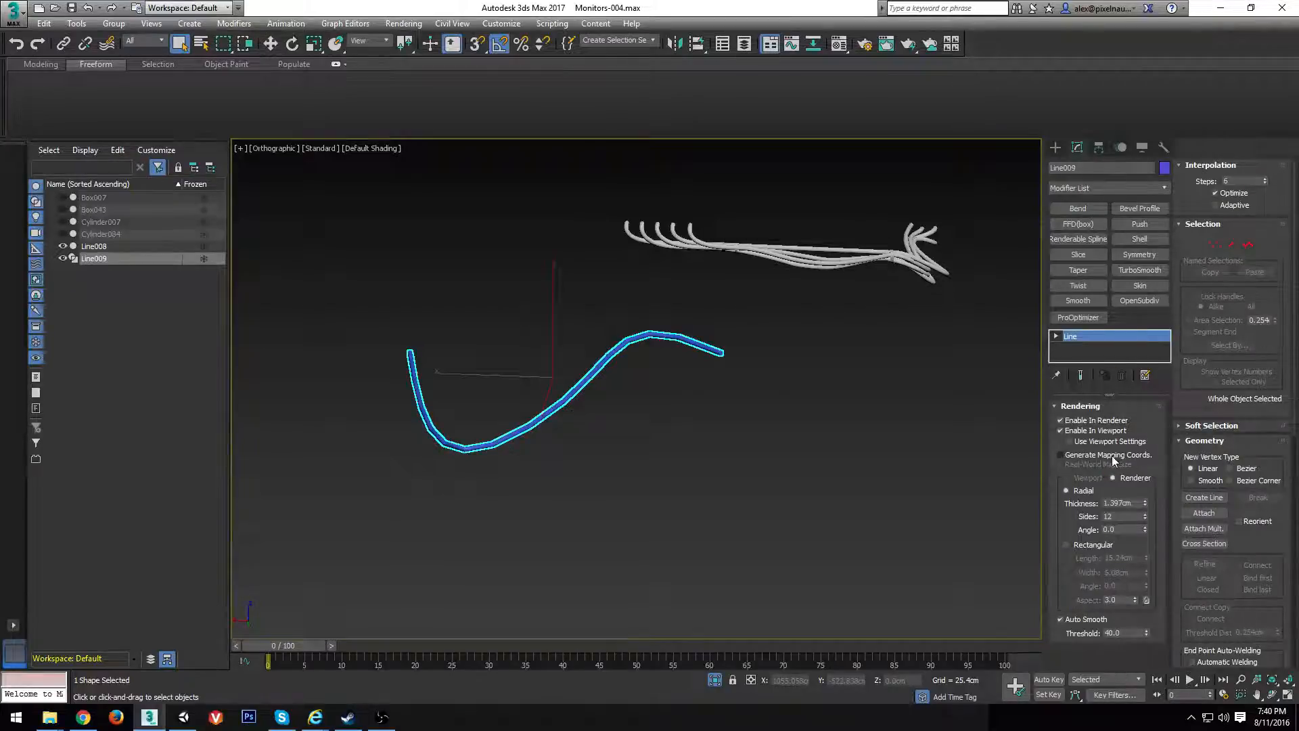
middle_drag(789, 420, 537, 368)
scroll(537, 368, down, 2)
key(w)
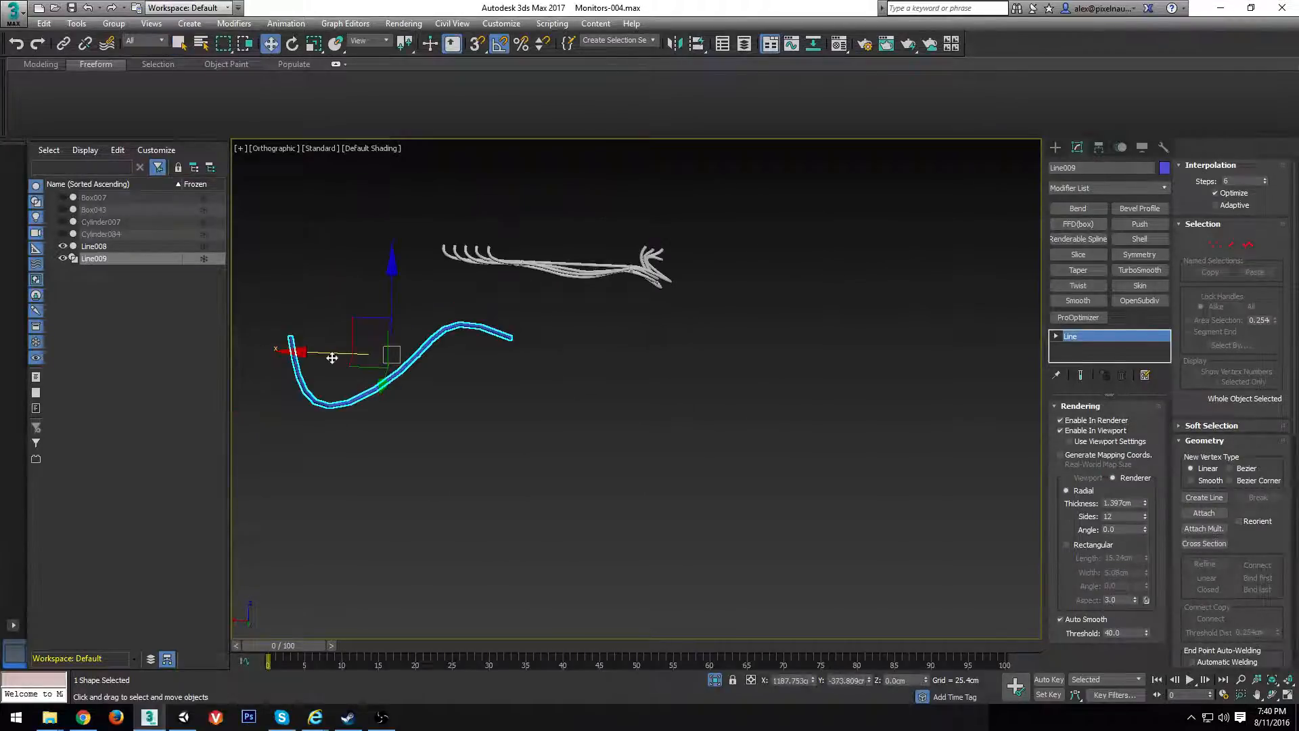
shift+drag(332, 357, 618, 371)
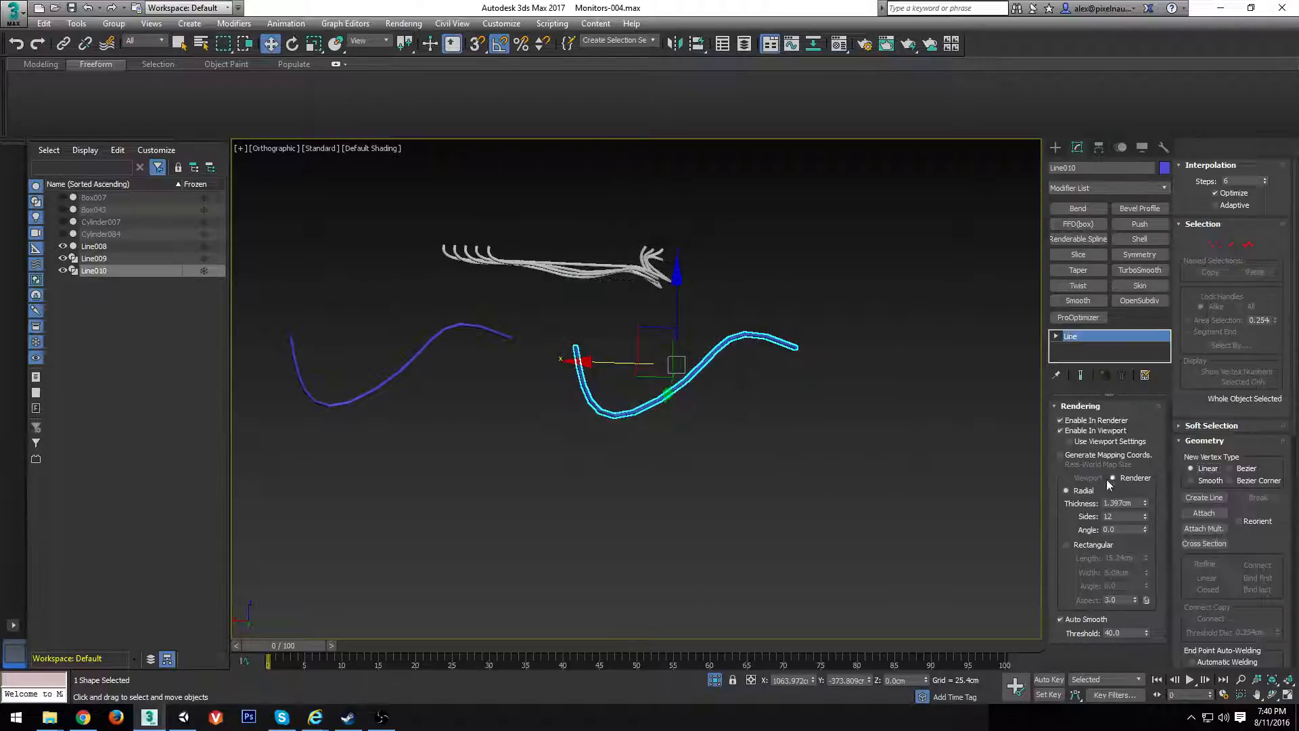
Enable Generate Mapping Coords on the copied line and convert it to an Editable Mesh
right_click(543, 381)
mouse_move(596, 526)
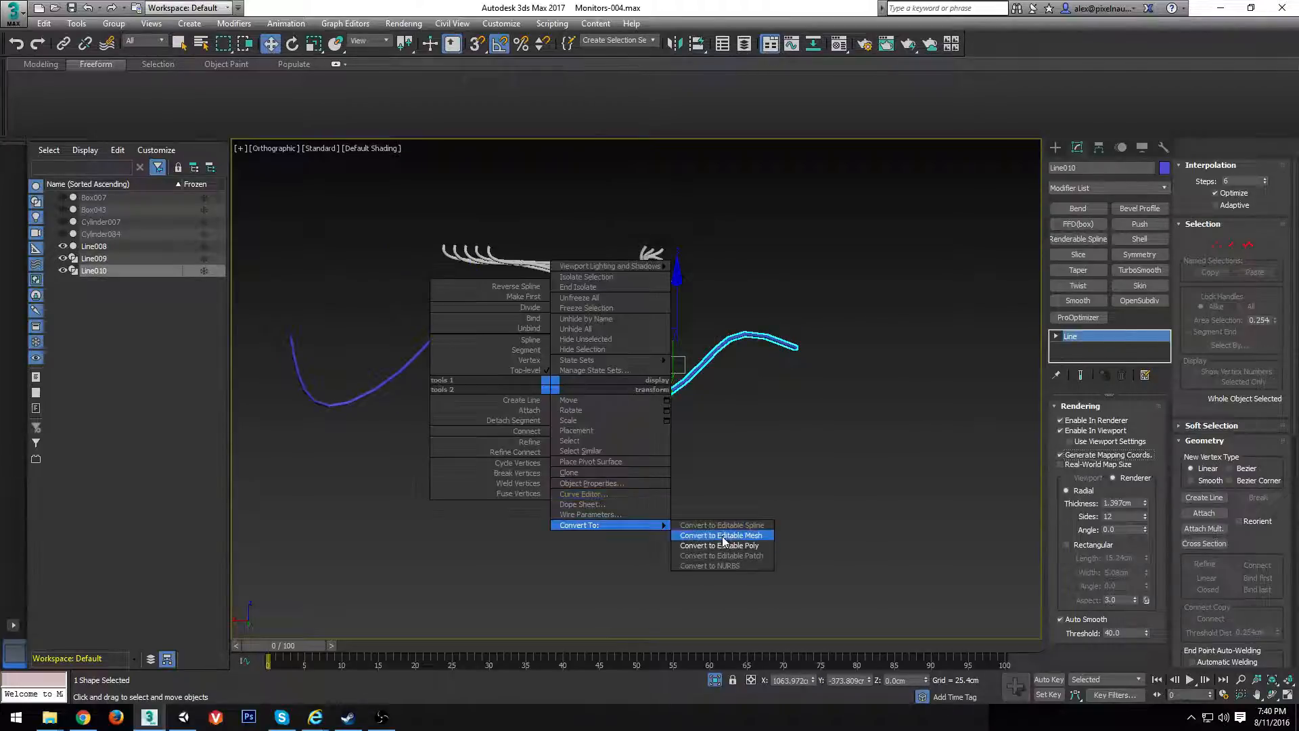
click(721, 537)
mouse_move(539, 418)
alt+middle_down()
mouse_move(601, 450)
mouse_move(728, 433)
mouse_move(636, 448)
alt+middle_up()
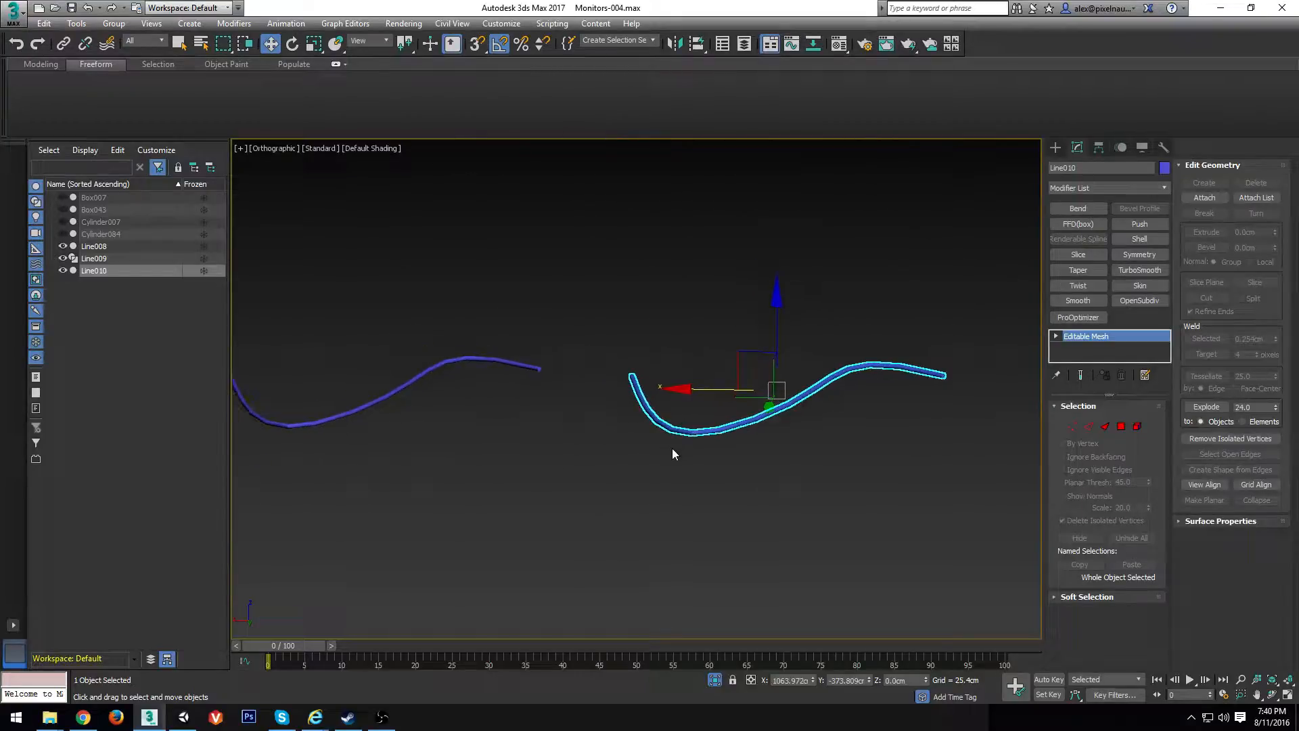
Add an Unwrap UVW modifier to the mesh copy, inspect its UV layout without the checker background, and close the UV editor
key(ctrl+u)
click(1216, 187)
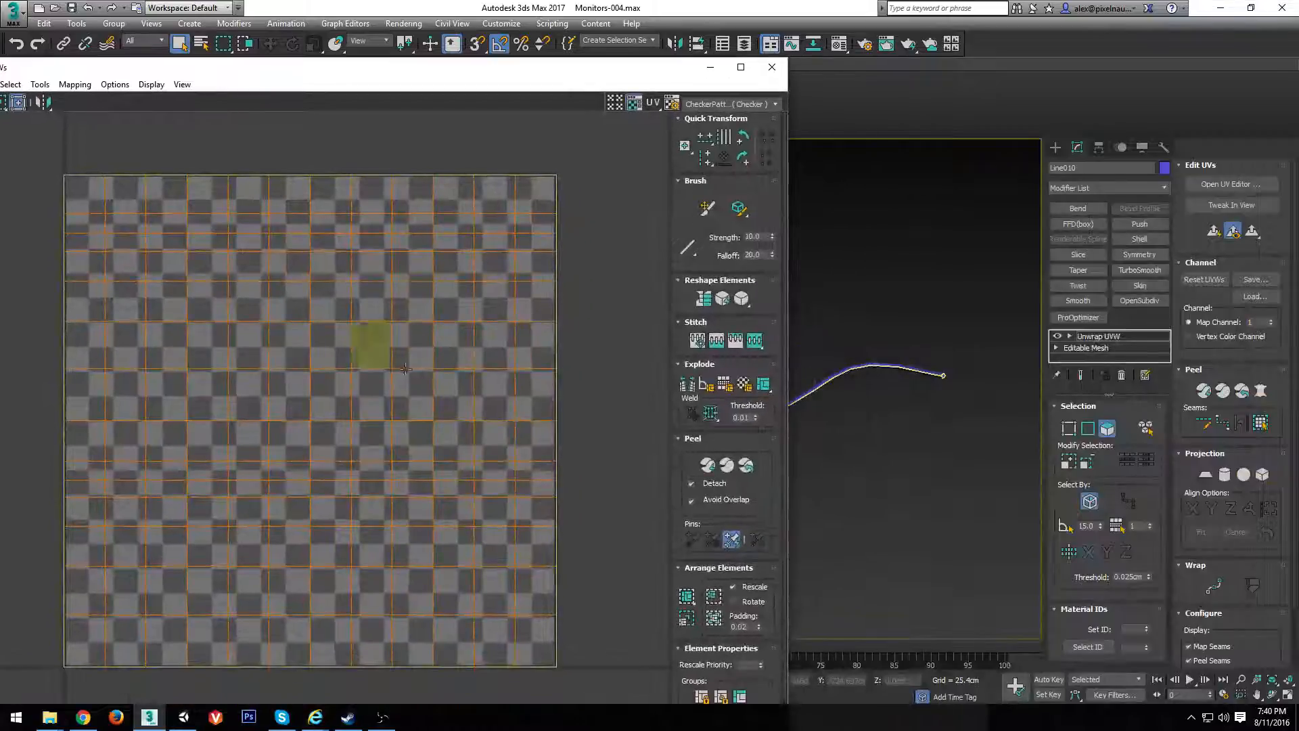
click(634, 103)
scroll(284, 369, down, 5)
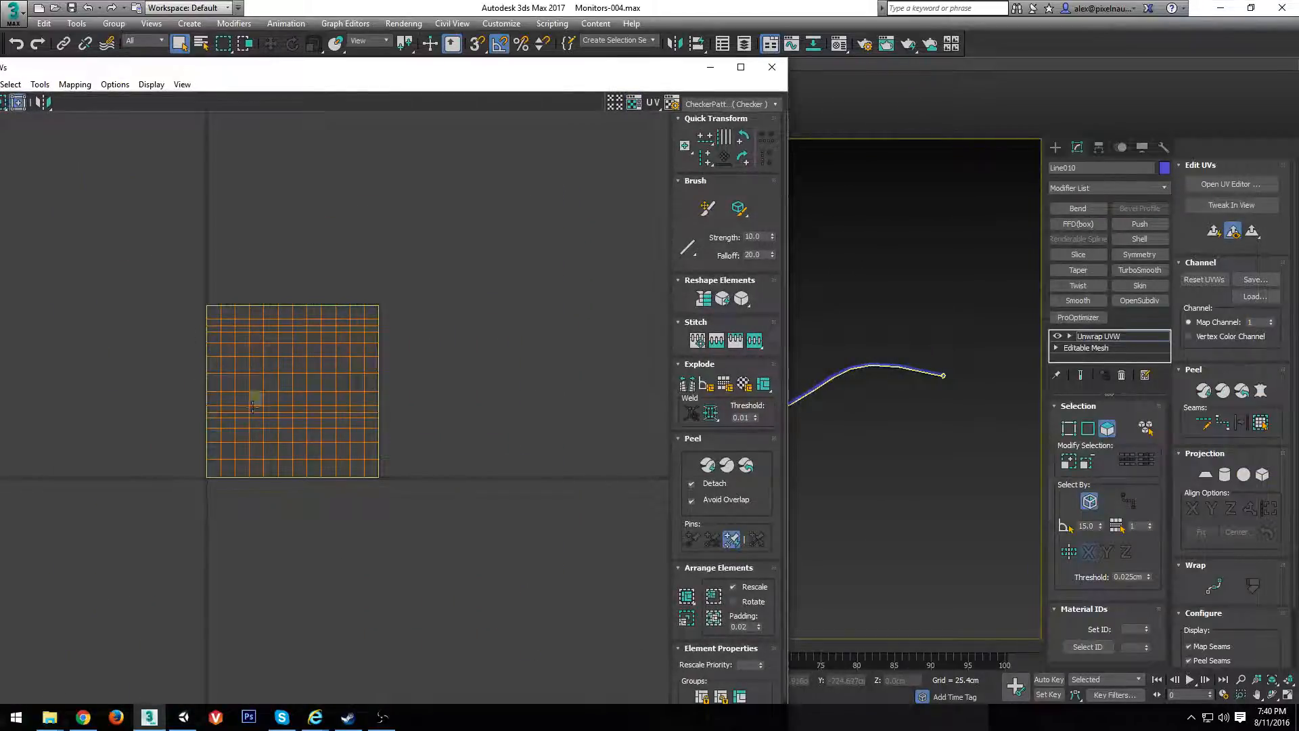
click(772, 66)
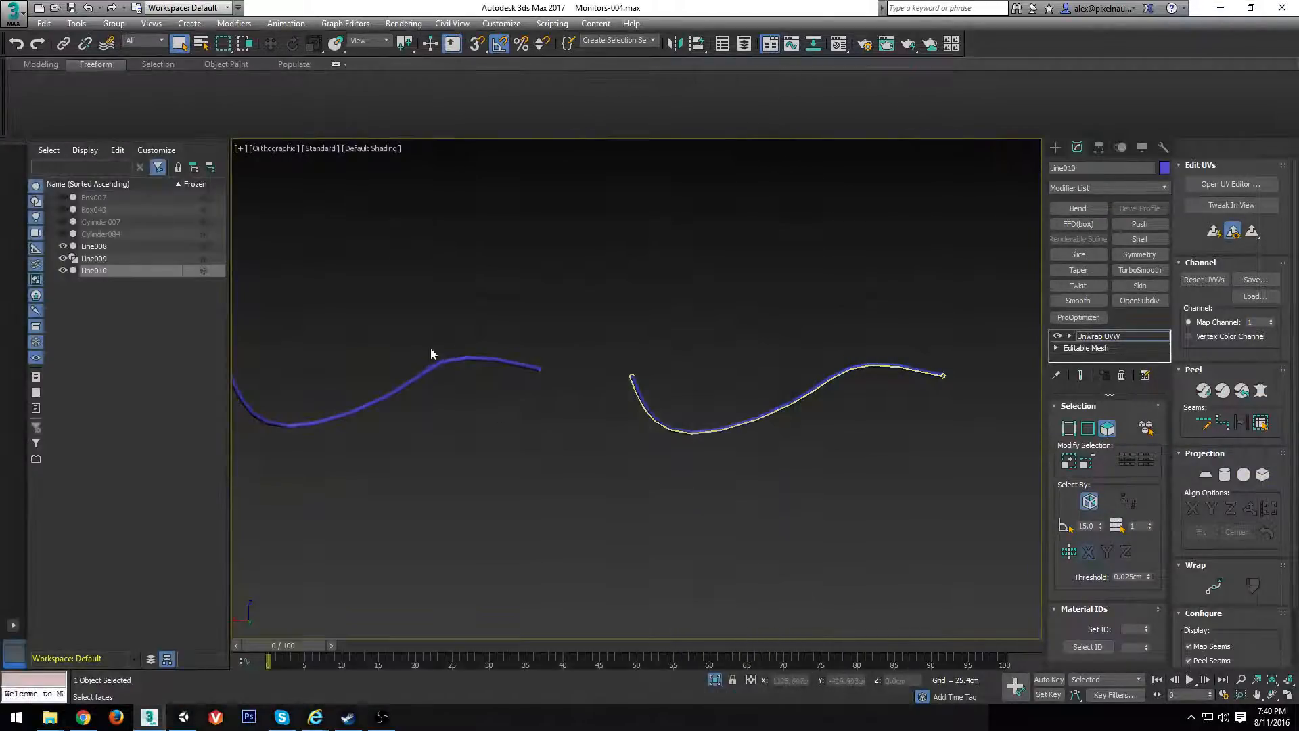
Collapse the Unwrap UVW modifier on the copied line by converting the object to editable geometry
right_click(850, 392)
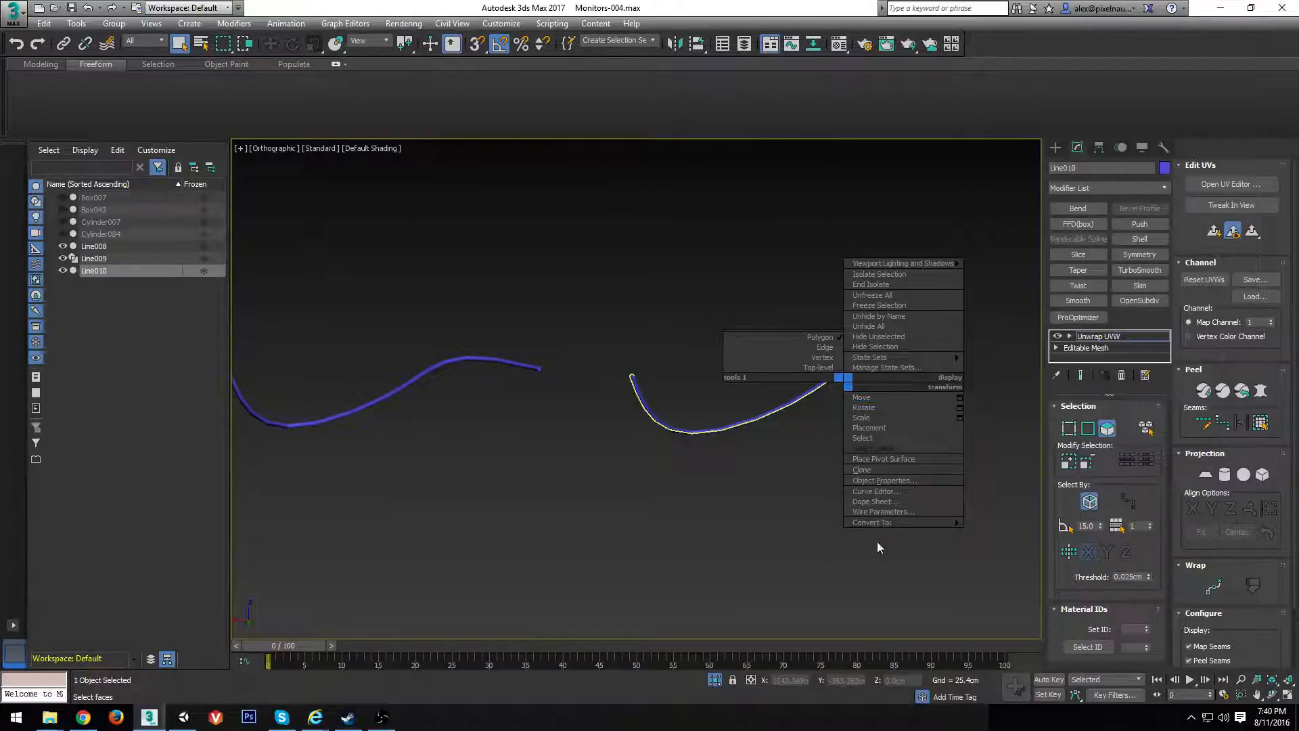
mouse_move(900, 533)
click(1008, 539)
Add an Unwrap UVW modifier to the original line without mapping coordinates, inspect its UV layout, and close the UV editor
middle_drag(500, 438, 610, 444)
click(552, 369)
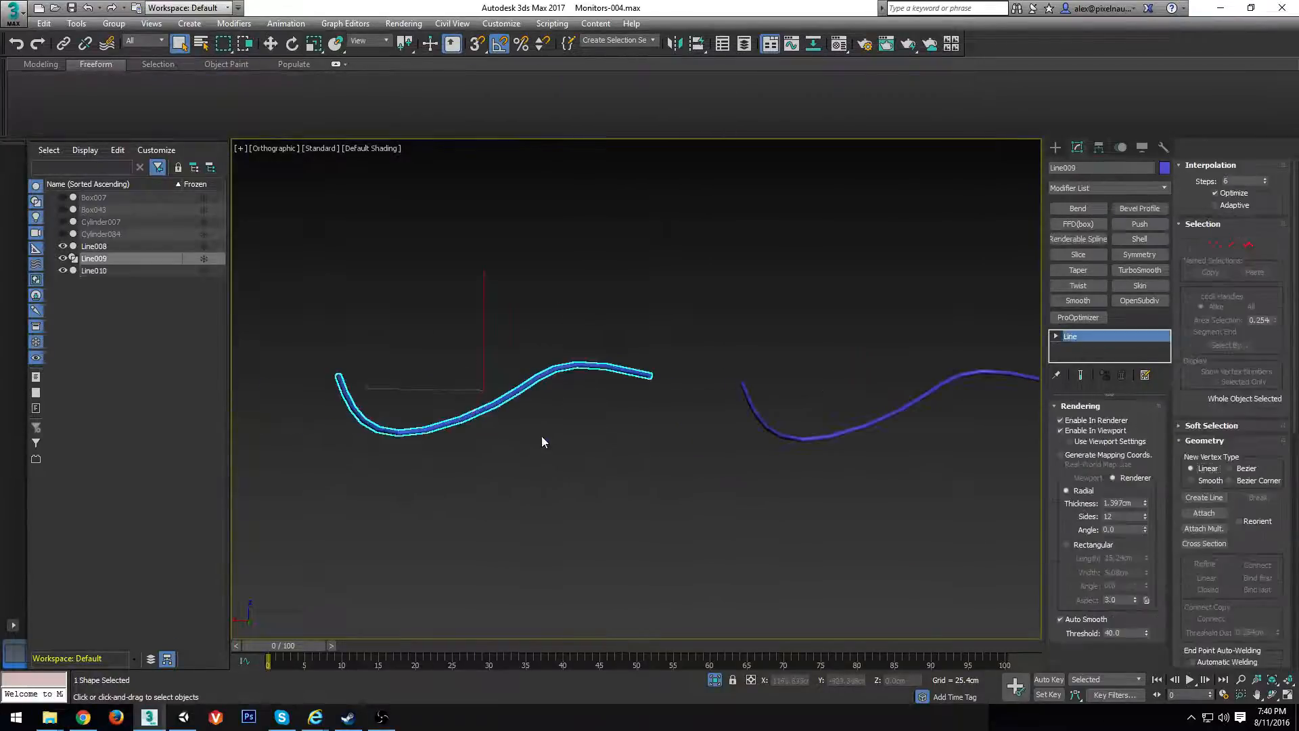
key(ctrl+u)
click(1228, 184)
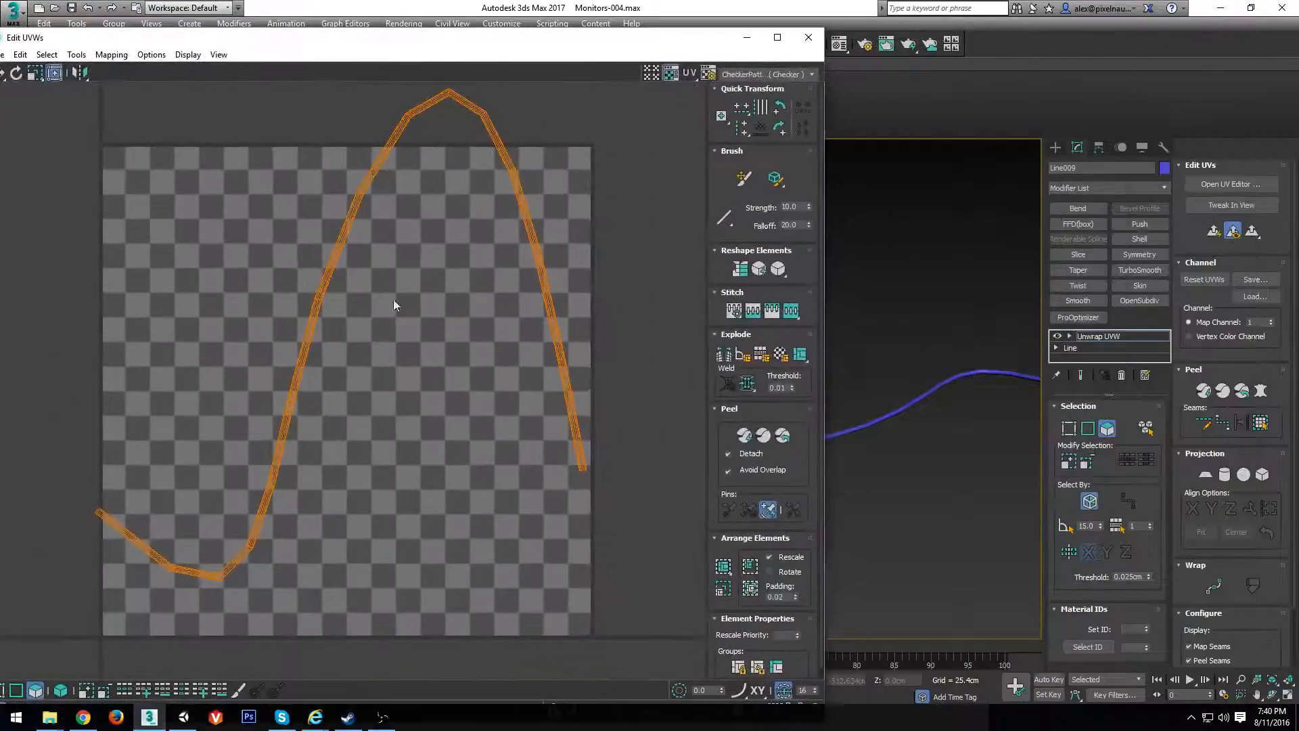
scroll(405, 384, down, 5)
scroll(421, 404, up, 3)
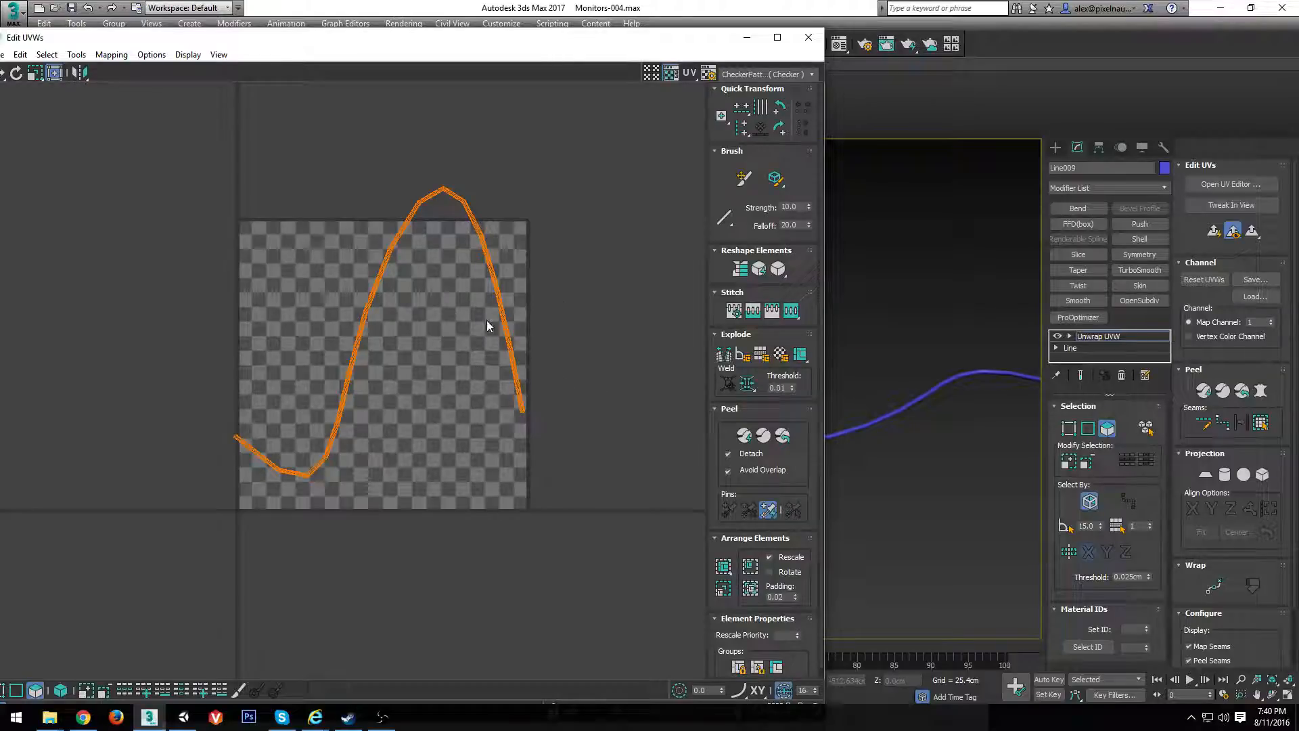
scroll(457, 352, down, 2)
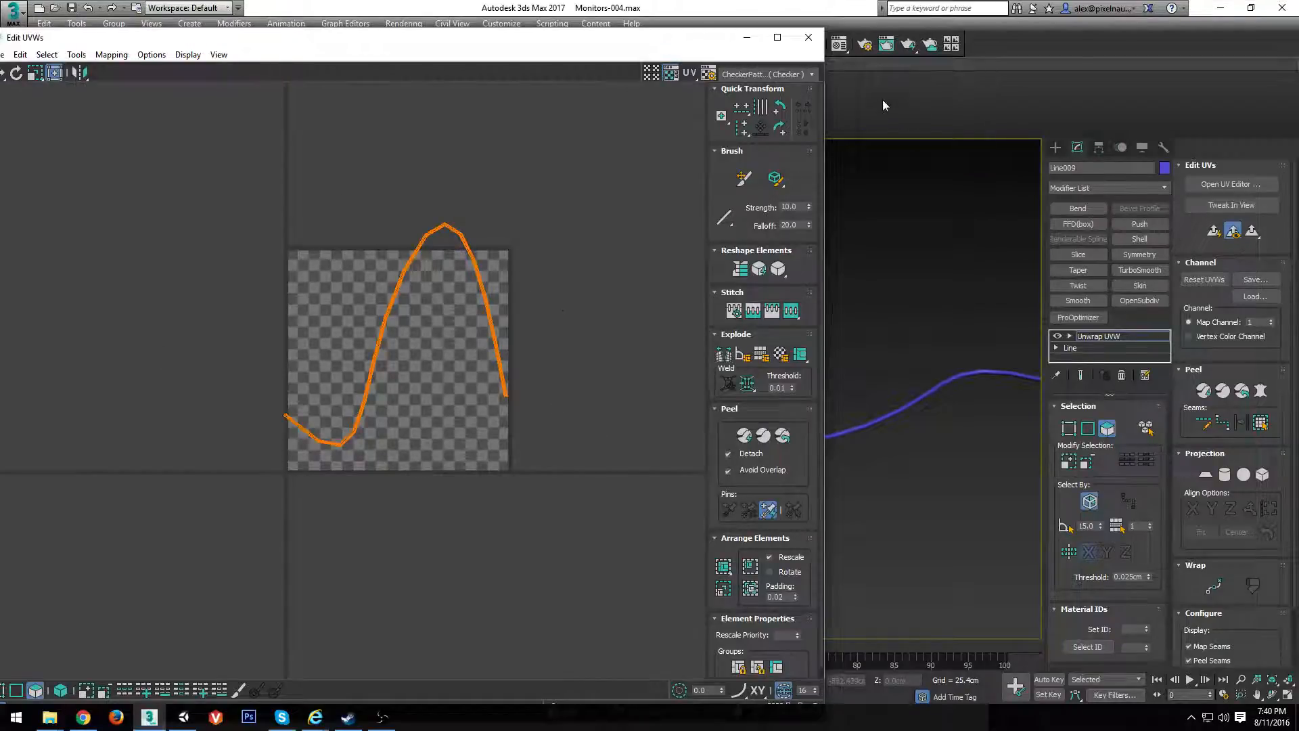
click(809, 39)
Isolate the cable bundle, add another Unwrap UVW modifier on top of its stack, and open the UV editor
middle_drag(663, 472, 829, 450)
middle_drag(793, 377, 596, 372)
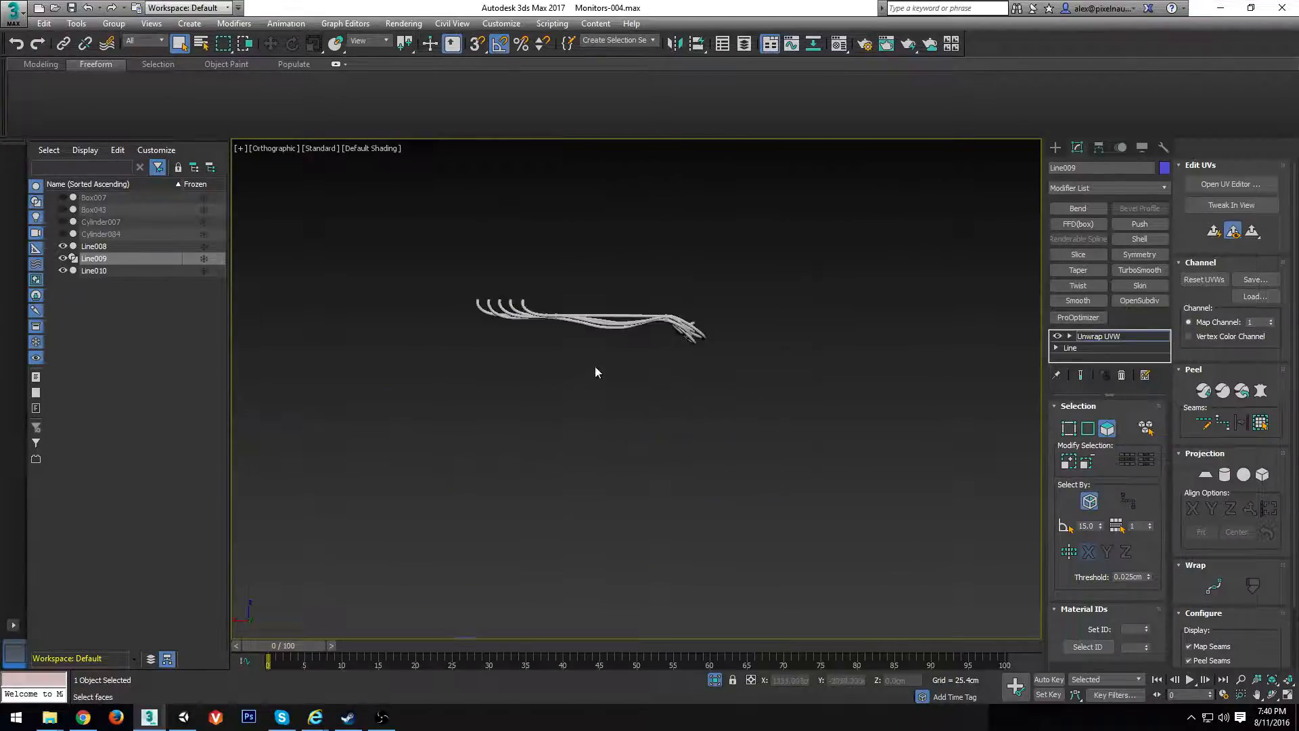
click(582, 325)
key(z)
alt+middle_drag(723, 411, 738, 433)
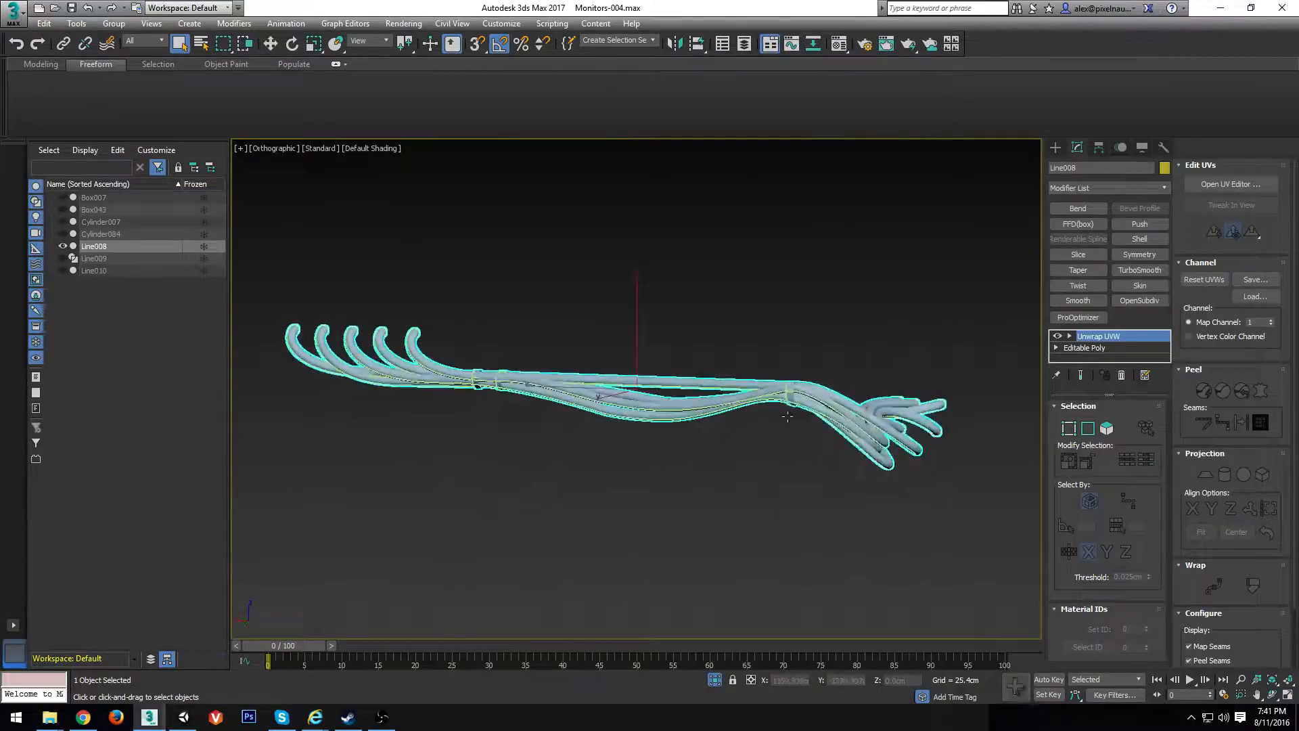
key(u)
click(1239, 186)
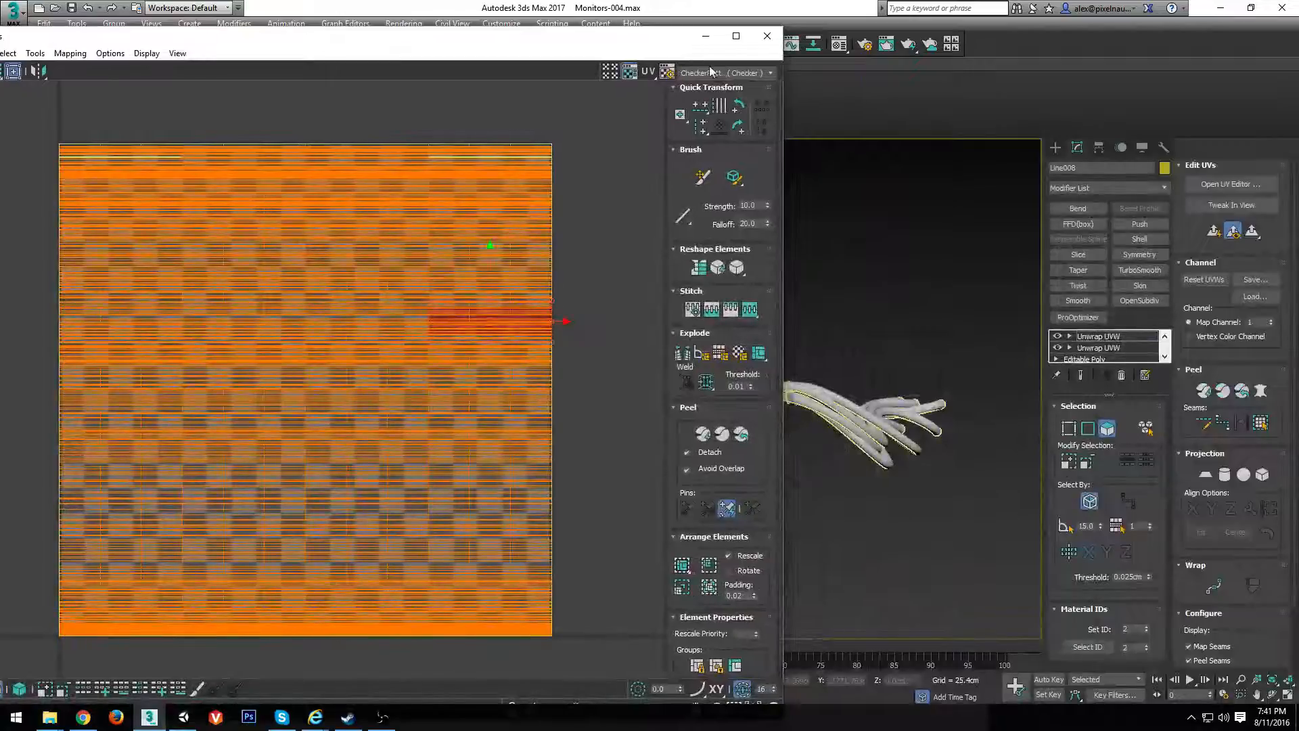
Switch the UV editor's background to the Texture Checker map and examine the texture stretching along the cables
click(710, 72)
click(707, 96)
click(703, 73)
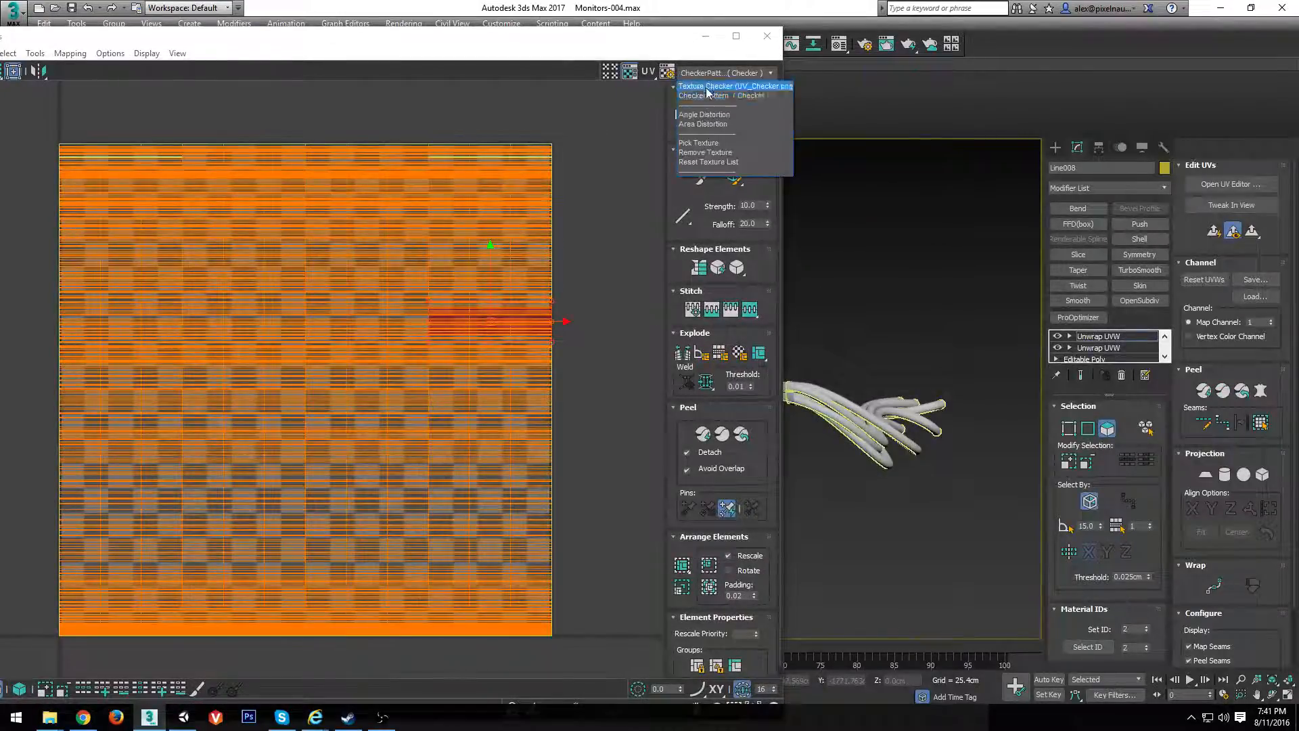
click(707, 87)
scroll(916, 461, up, 5)
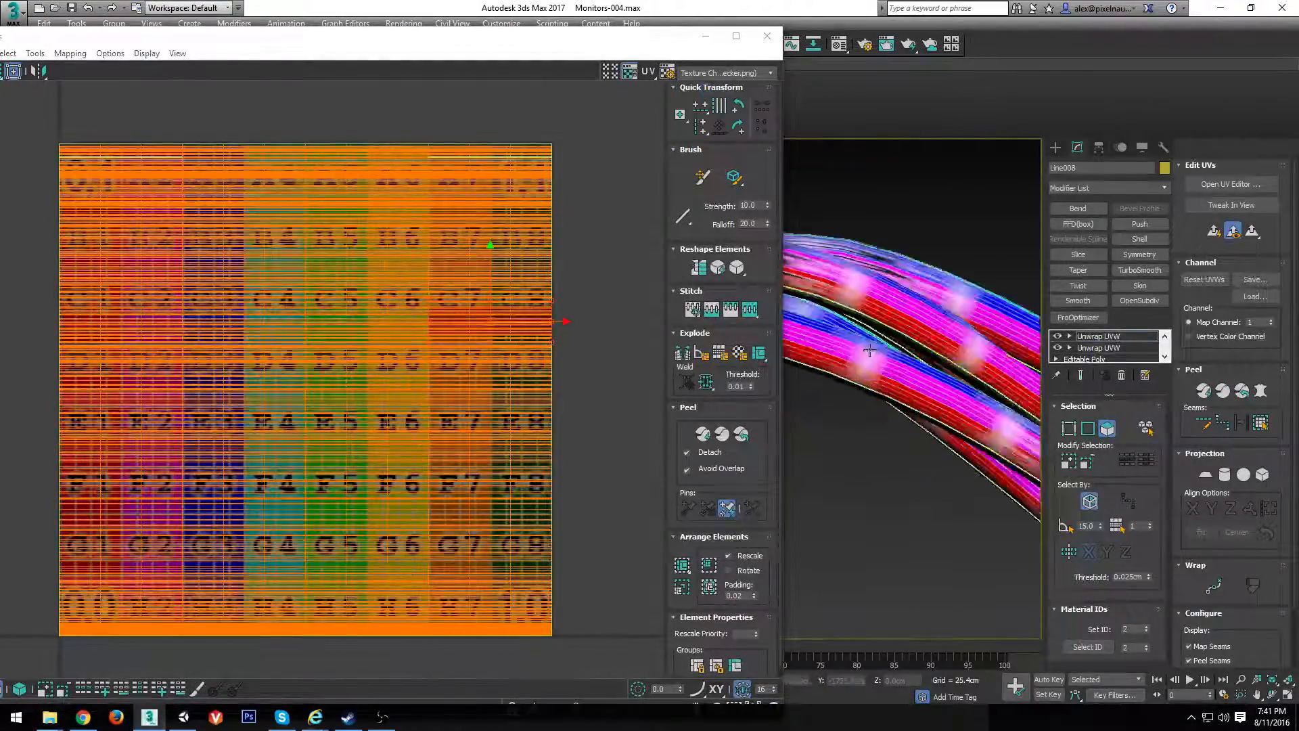
scroll(869, 350, down, 3)
scroll(182, 392, down, 3)
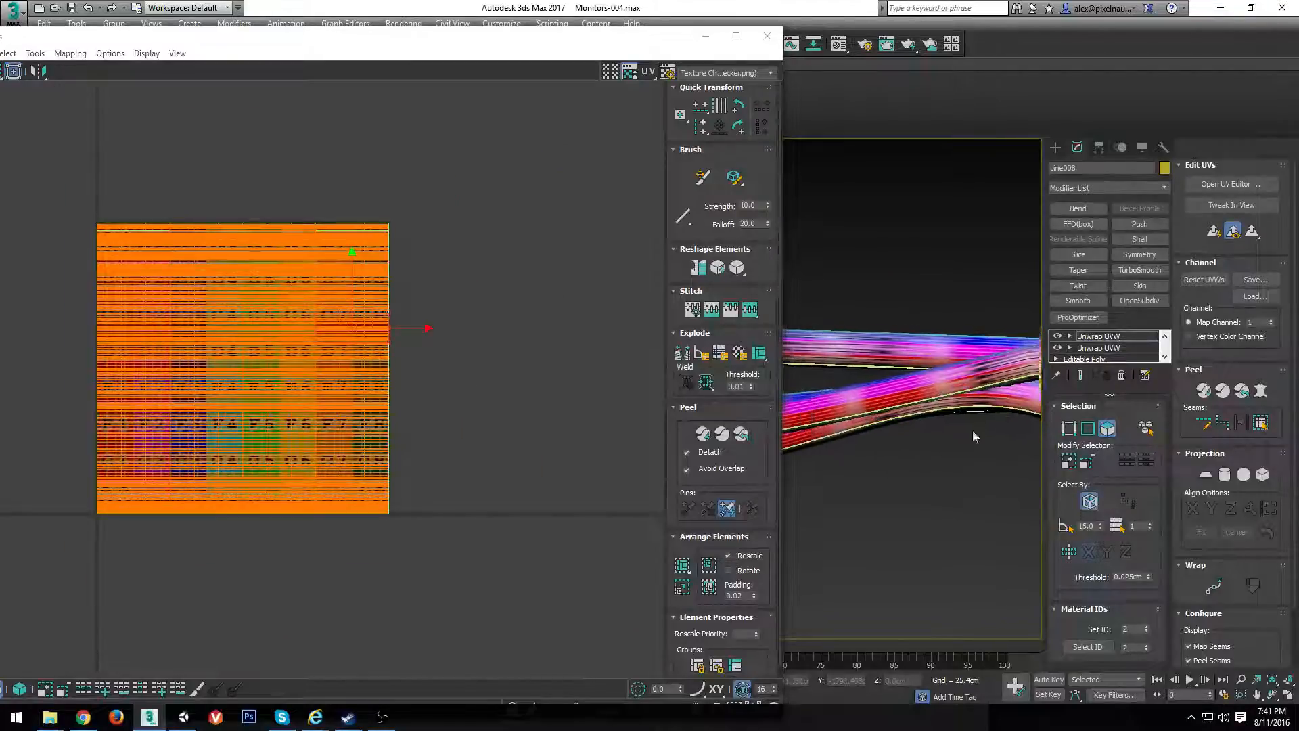
alt+middle_drag(972, 433, 922, 430)
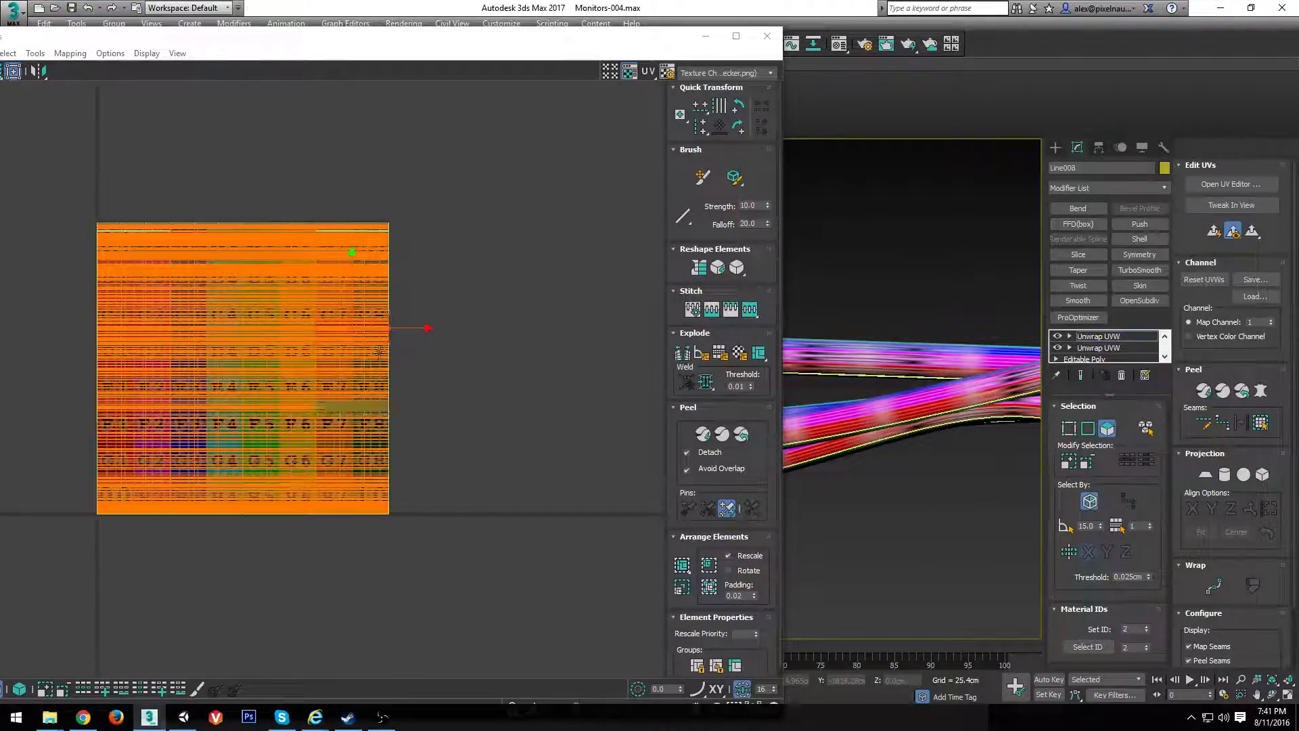
scroll(929, 409, down, 3)
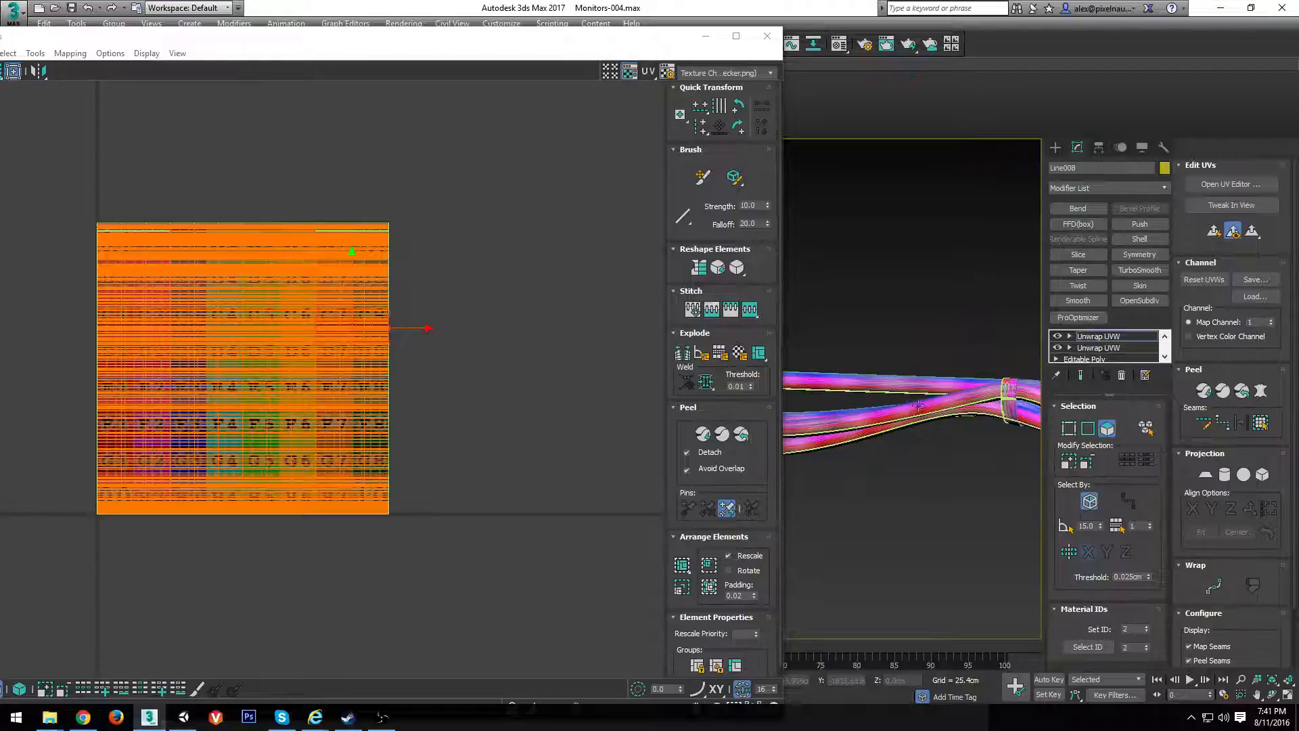
scroll(912, 423, up, 3)
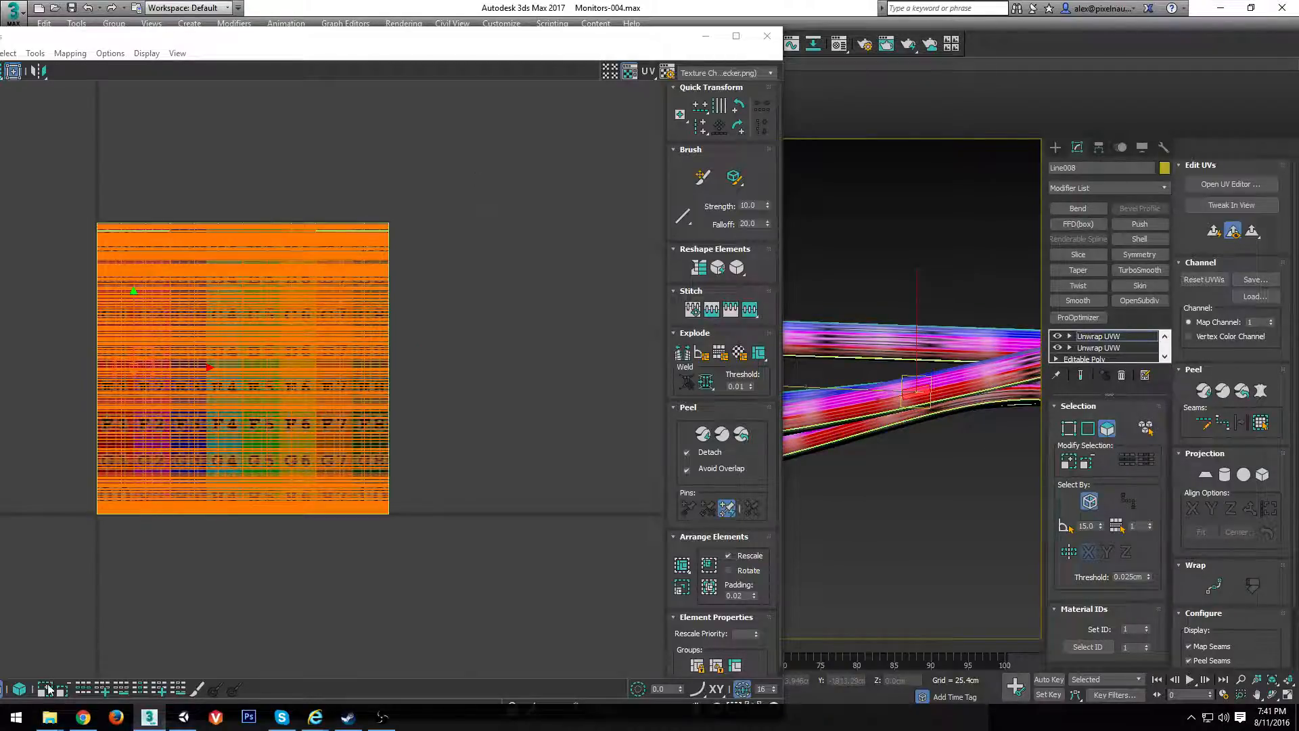
Bring the UV editor fully into view, select all the UVs, and narrow the window to uncover more of the viewport
drag(156, 42, 188, 40)
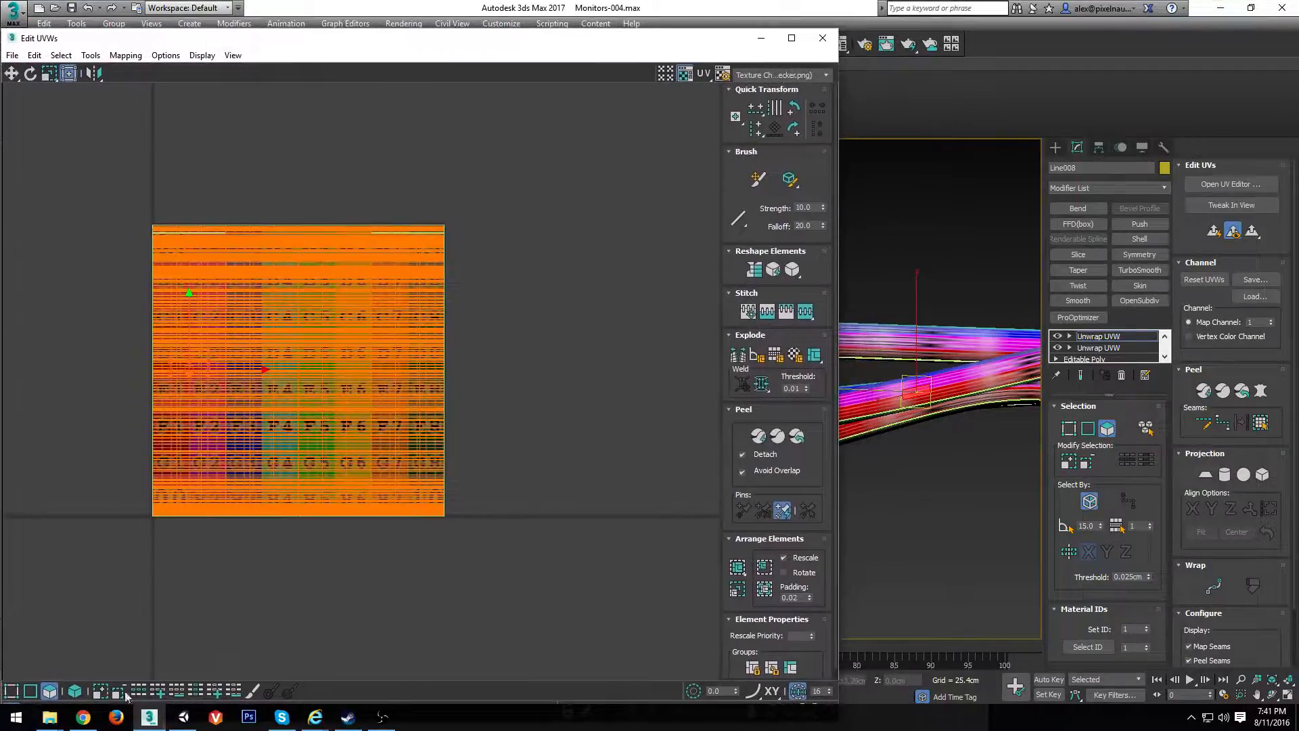
key(ctrl+a)
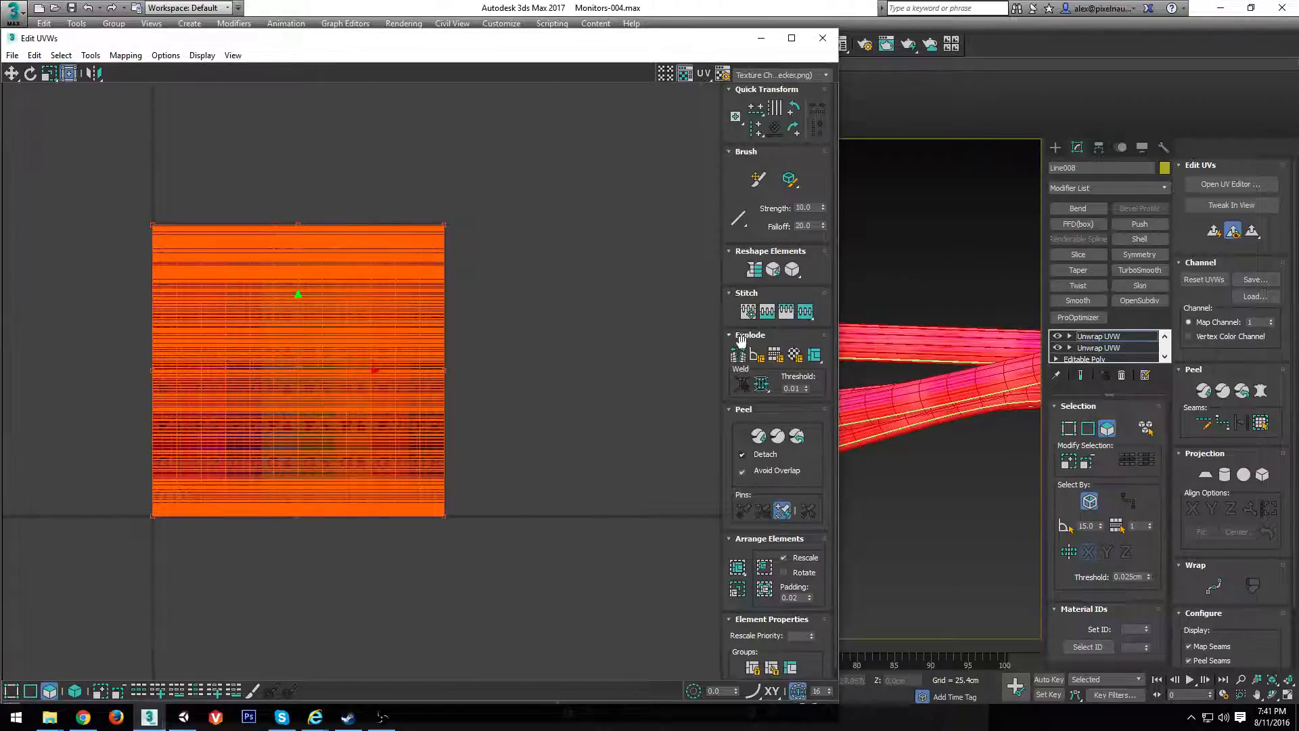
drag(837, 336, 535, 336)
scroll(297, 271, down, 2)
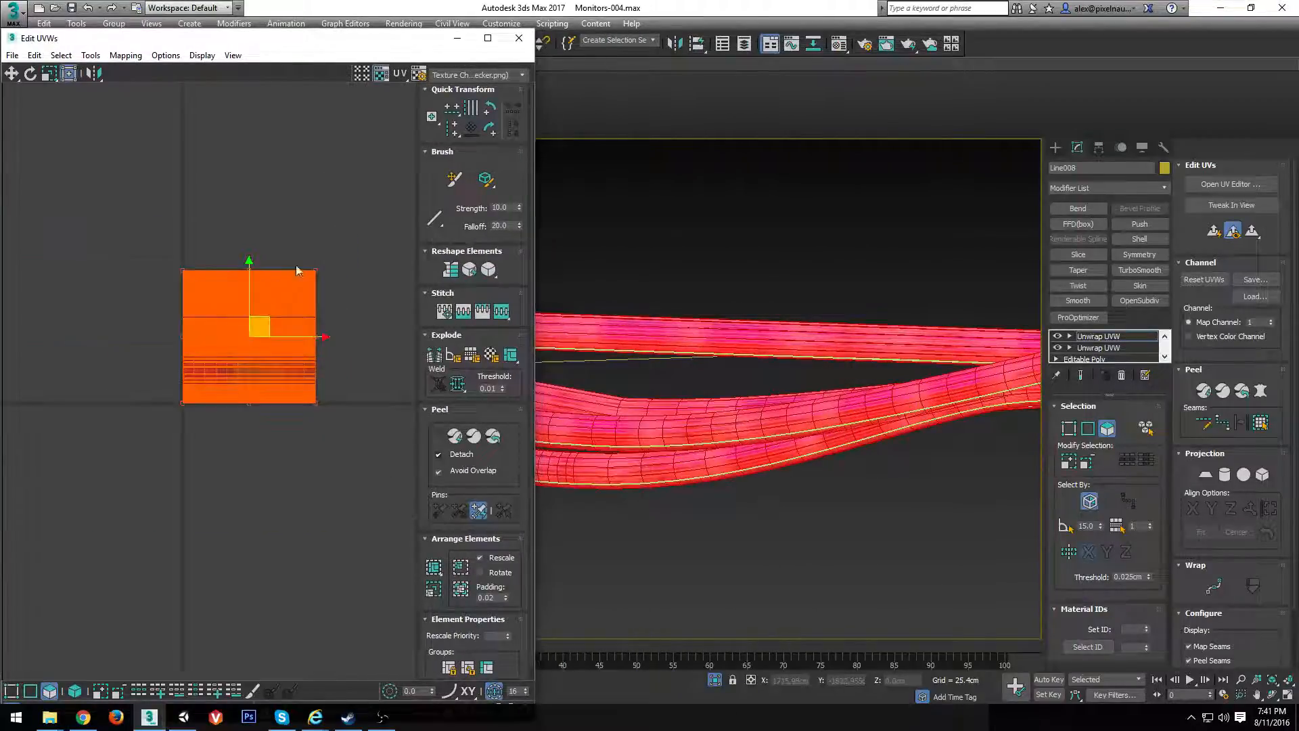
Squeeze the selected UVs horizontally to about a fifth of the tile's width and check the texture on the cables
shift+drag(317, 271, 207, 277)
alt+middle_drag(673, 373, 397, 398)
alt+middle_drag(821, 439, 771, 434)
scroll(770, 434, up, 2)
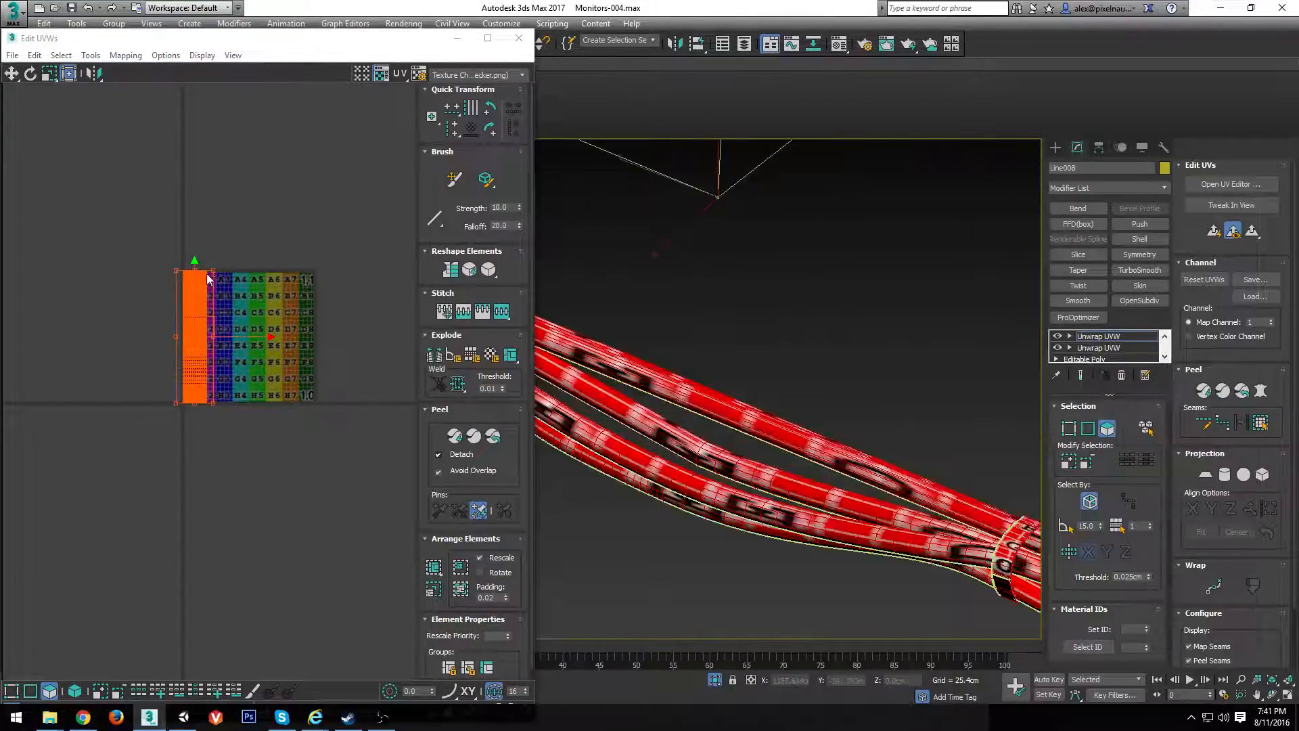
Stretch the selected UVs vertically well beyond the tile so the checker squares look less elongated along the cables
mouse_move(213, 271)
shift+mouse_down()
mouse_move(190, 271)
mouse_move(270, 209)
mouse_move(229, 268)
shift+mouse_up()
scroll(203, 278, down, 1)
scroll(272, 240, down, 3)
middle_drag(307, 151, 281, 369)
scroll(223, 271, up, 8)
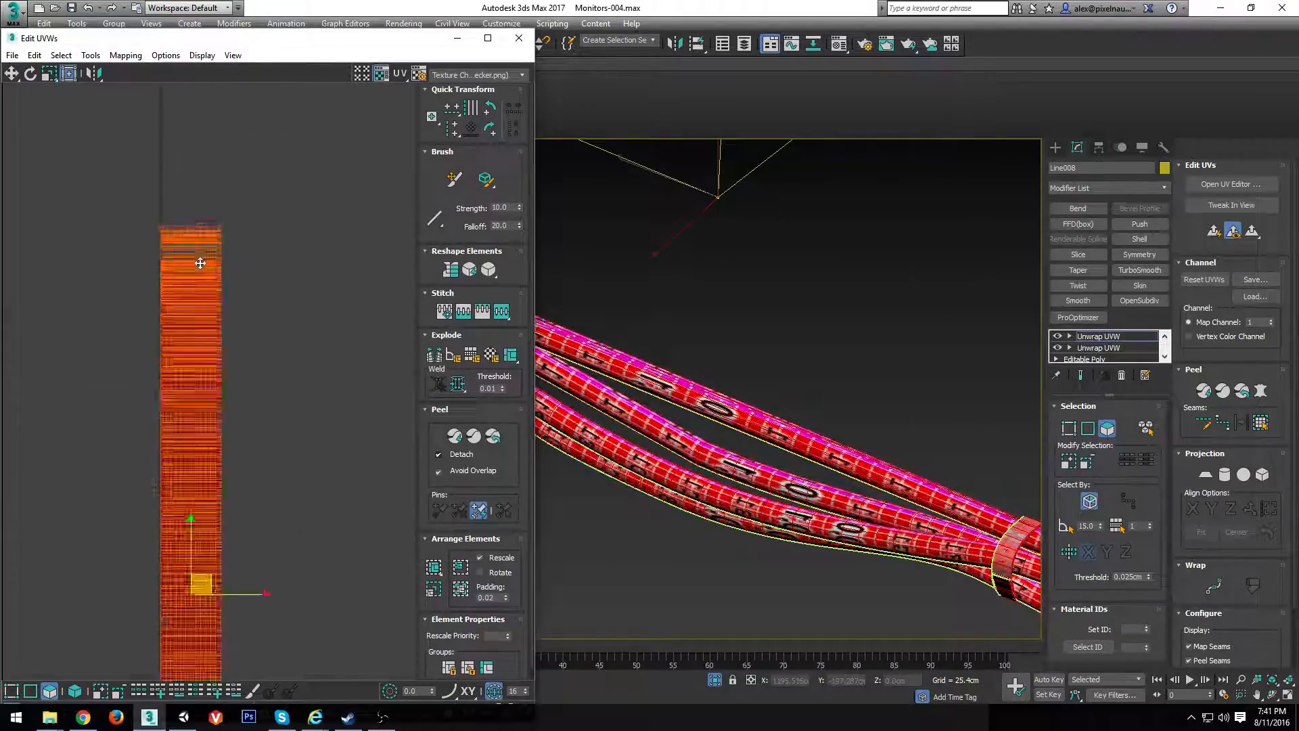
Squeeze the tall UV column slightly narrower and inspect the checker squares up close on the cables
drag(239, 210, 155, 211)
alt+middle_drag(704, 379, 884, 363)
scroll(780, 390, up, 3)
scroll(780, 390, up, 2)
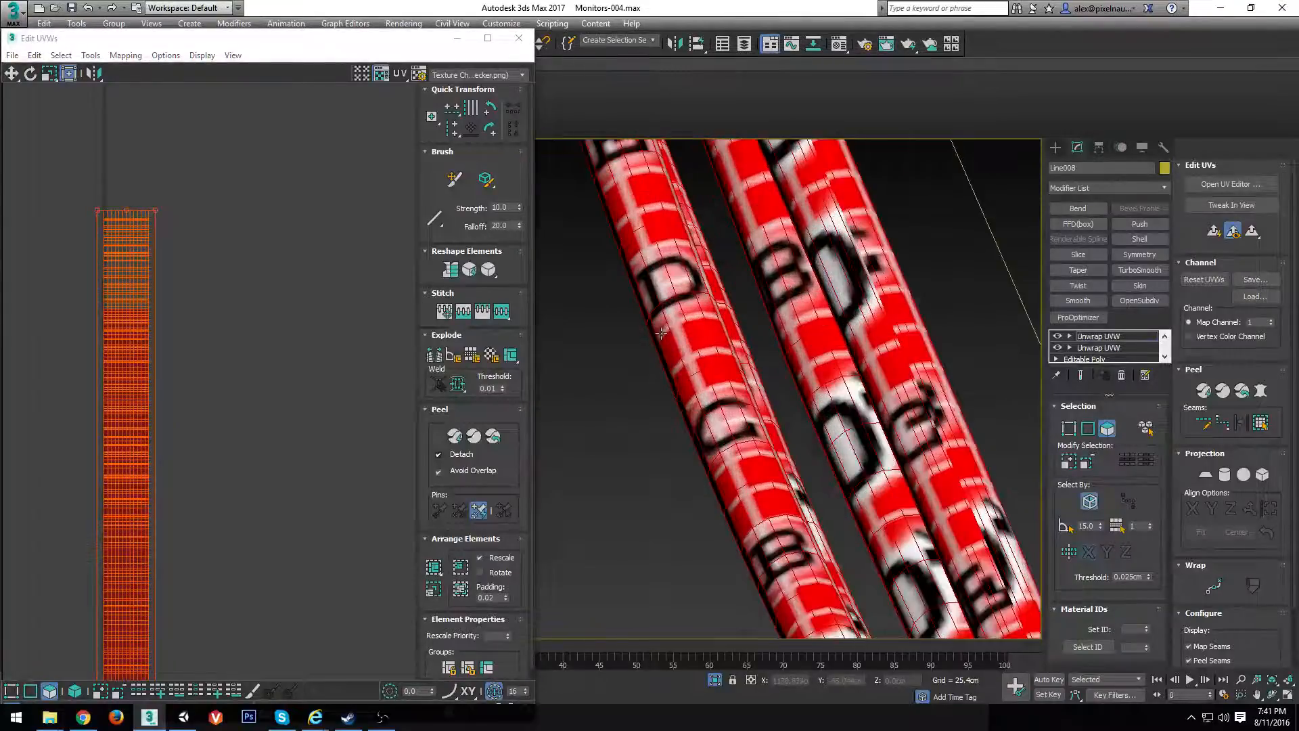
scroll(707, 340, up, 1)
middle_drag(705, 339, 680, 354)
scroll(680, 353, down, 1)
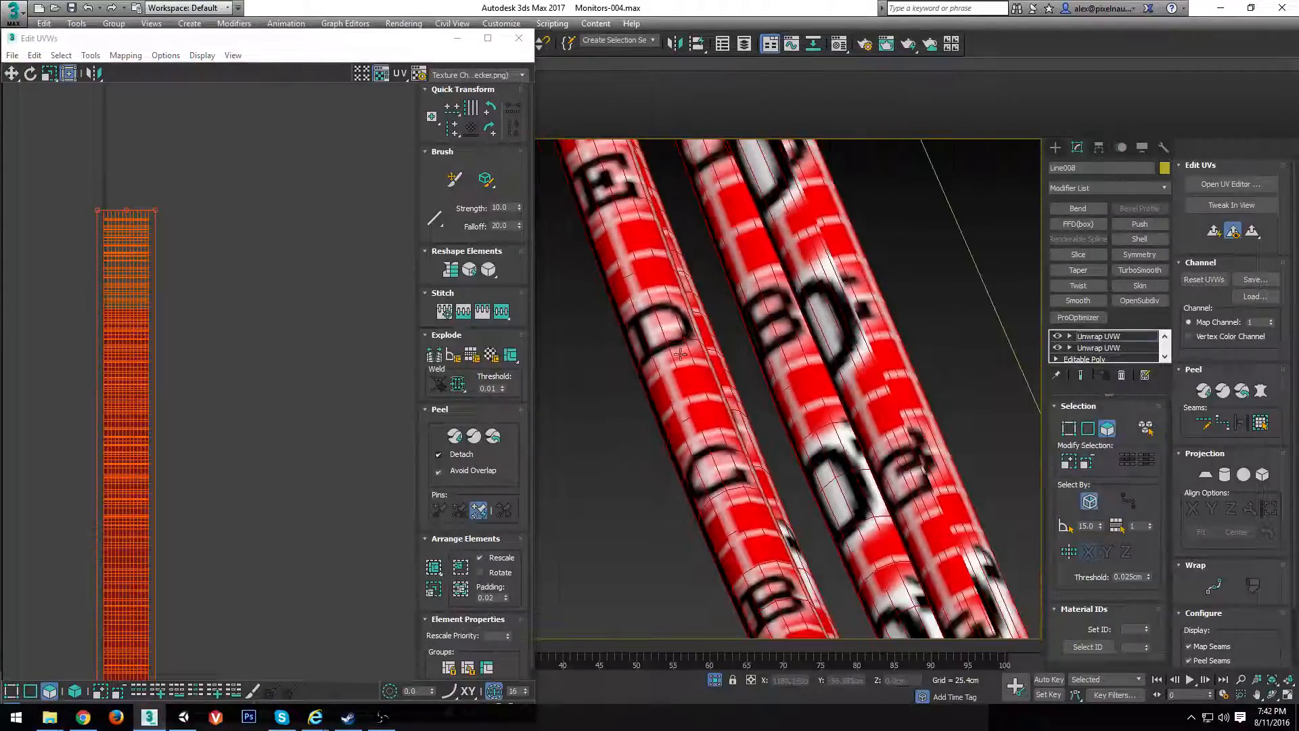
Preview the cables with the CheckerPattern map, and return the background to the Texture Checker map
click(447, 77)
click(439, 95)
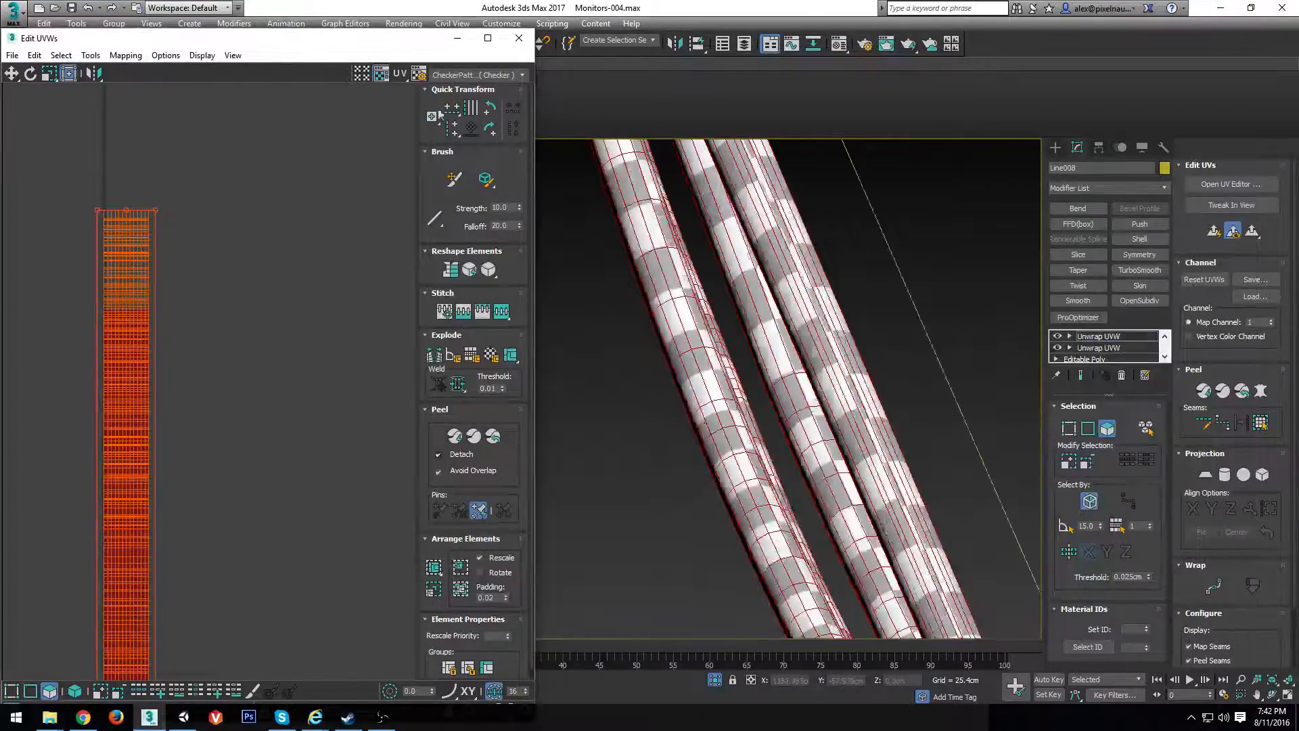
click(455, 76)
click(454, 90)
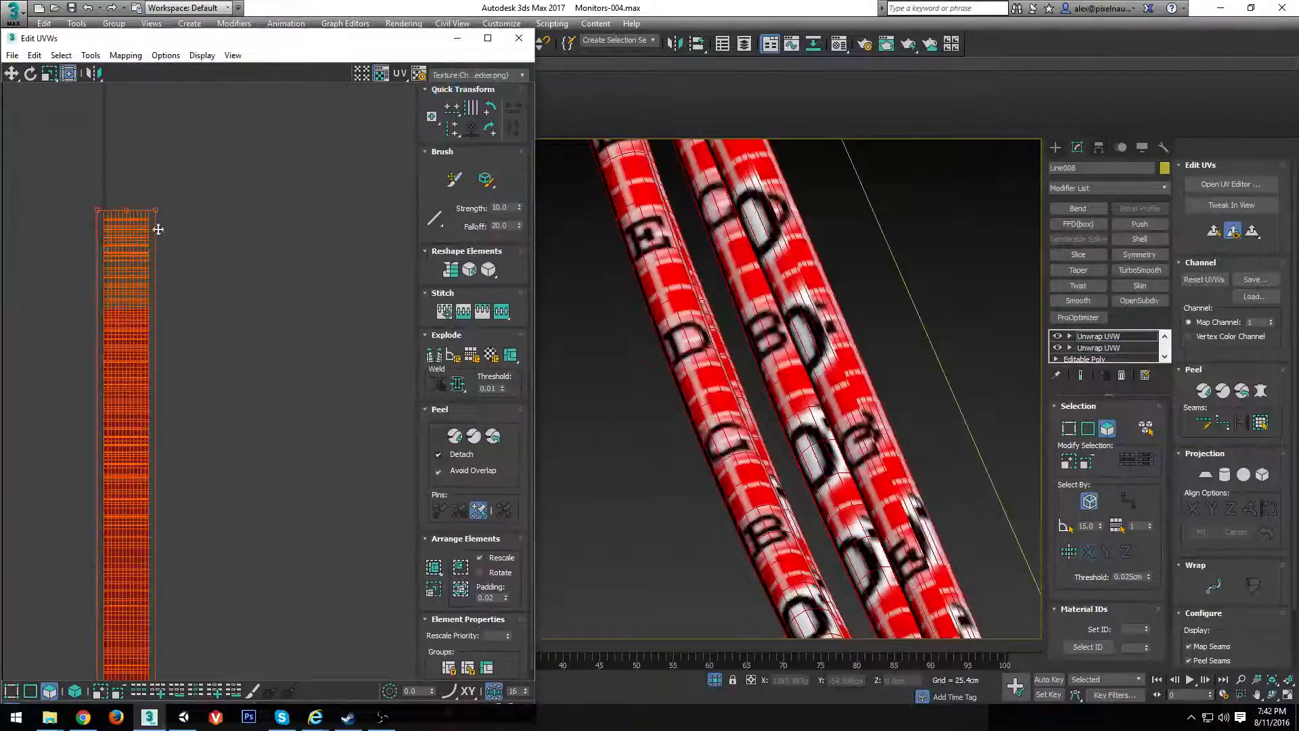
Scale the selected UVs up proportionally to about three times their size and check the texture density along the bundle
ctrl+drag(155, 211, 250, 151)
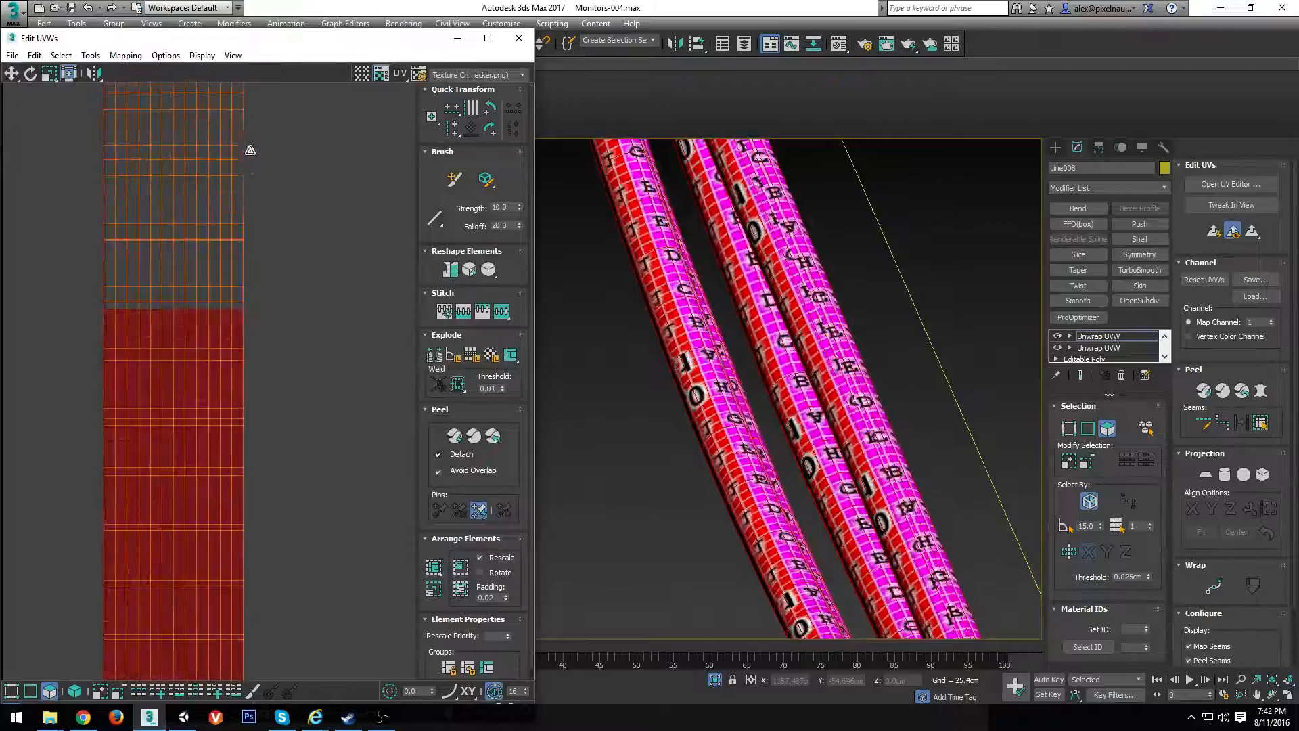
scroll(251, 265, down, 1)
scroll(251, 264, down, 2)
middle_drag(271, 203, 253, 362)
scroll(253, 362, down, 3)
scroll(176, 248, down, 4)
middle_drag(239, 203, 256, 467)
scroll(250, 467, up, 4)
scroll(646, 400, up, 8)
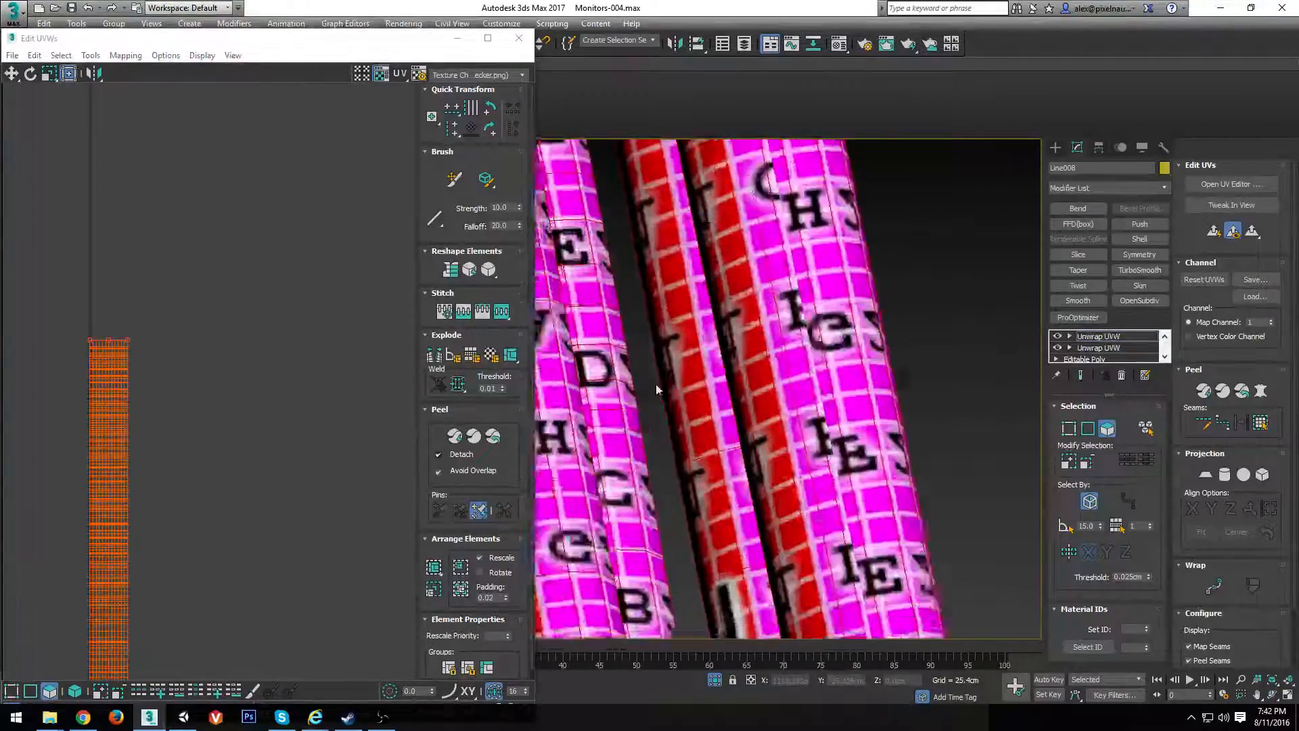
drag(128, 342, 128, 341)
scroll(921, 404, down, 10)
middle_drag(920, 404, 873, 415)
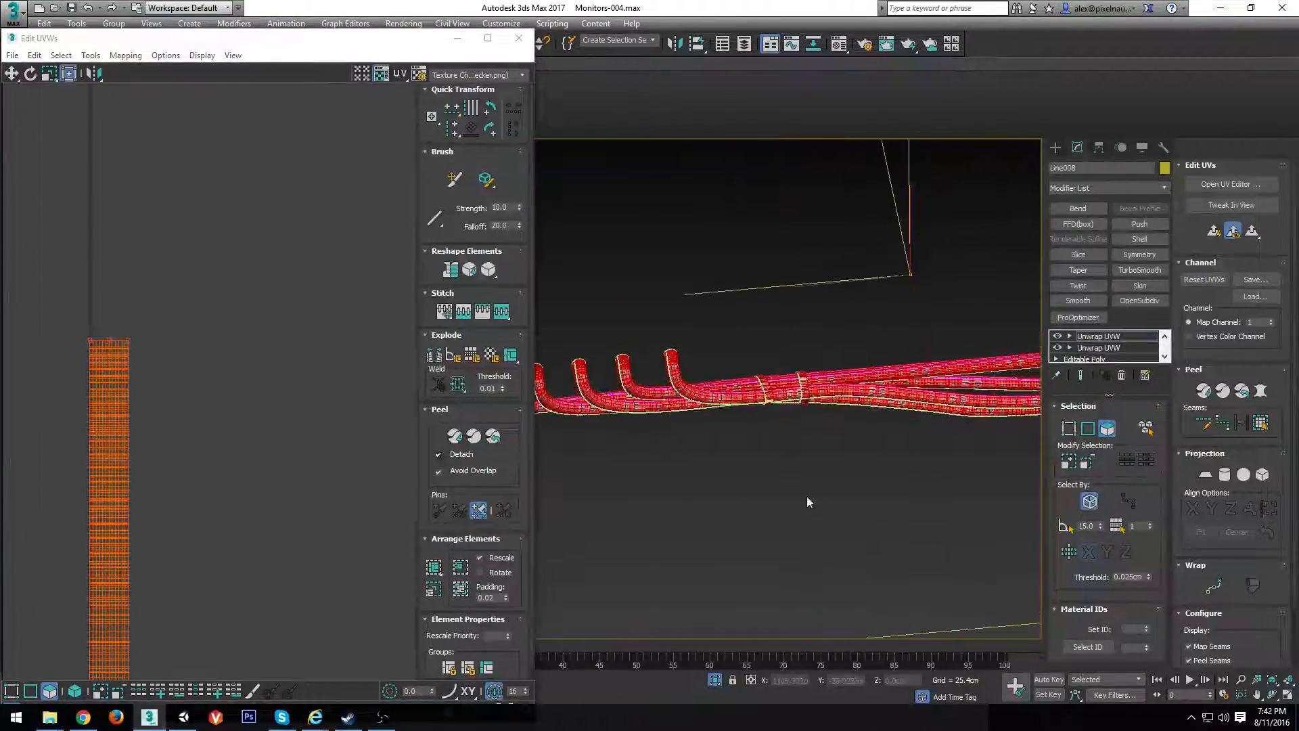
Select all the cable UV shells and pack them into the UV tile
scroll(176, 365, down, 1)
middle_drag(177, 376, 185, 336)
scroll(192, 287, down, 1)
scroll(192, 291, down, 1)
middle_drag(186, 399, 179, 282)
scroll(178, 282, down, 2)
drag(211, 134, 55, 579)
click(201, 307)
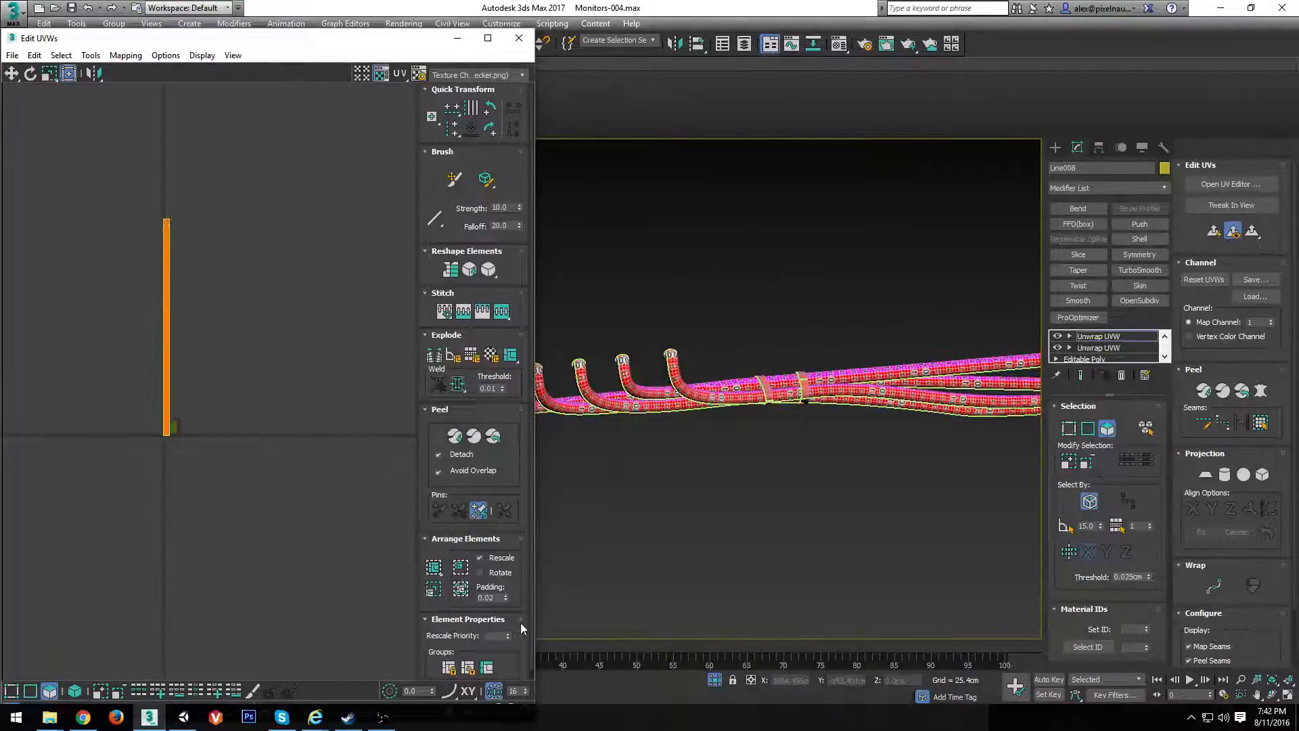
scroll(220, 450, up, 1)
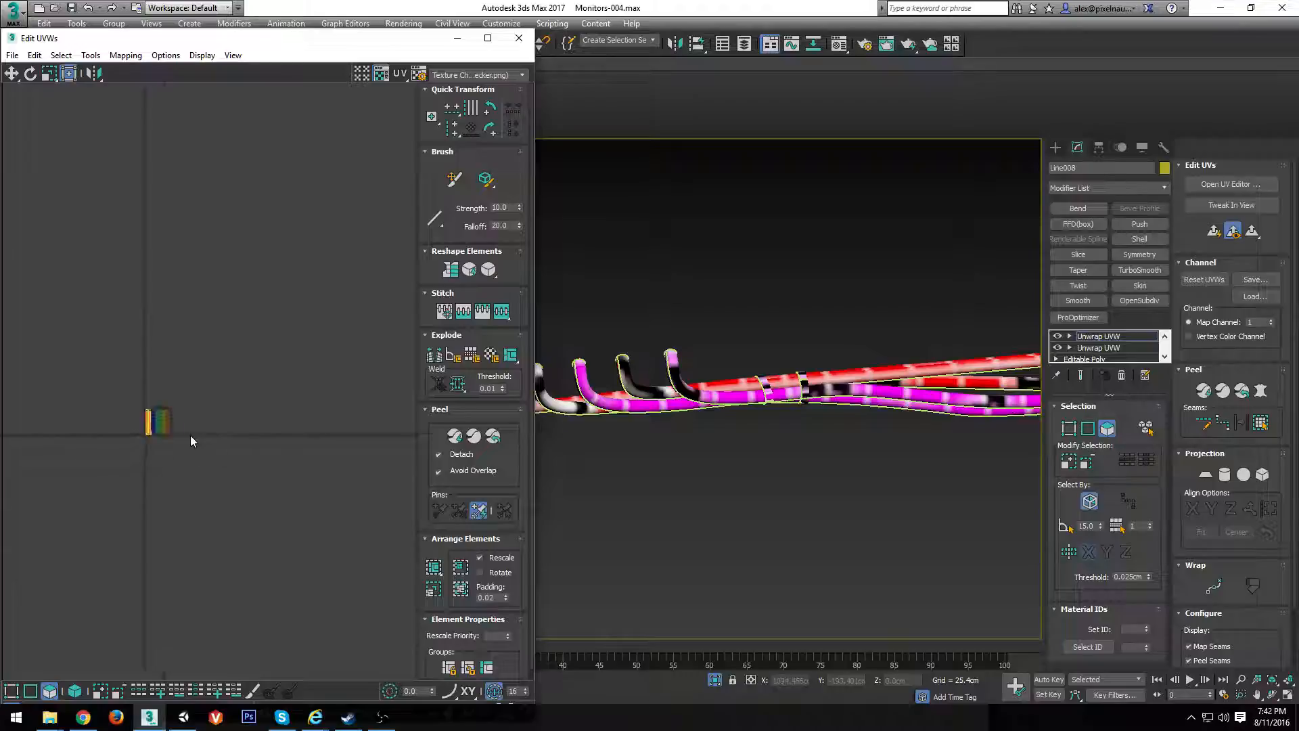
scroll(136, 423, up, 5)
scroll(158, 399, up, 2)
middle_drag(291, 401, 204, 389)
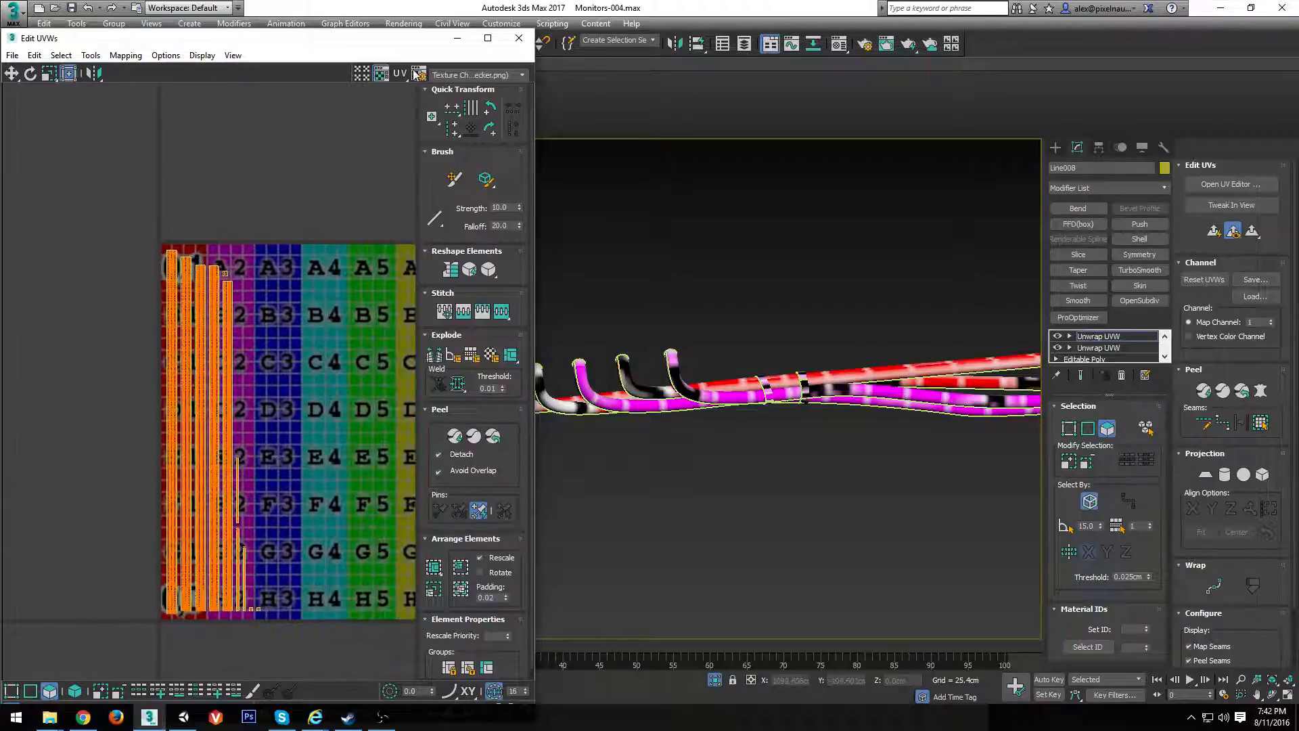
Hide the UV editor's background texture and select a face on the strap around the cables to find its UV strip
alt+middle_drag(596, 176, 508, 133)
click(381, 73)
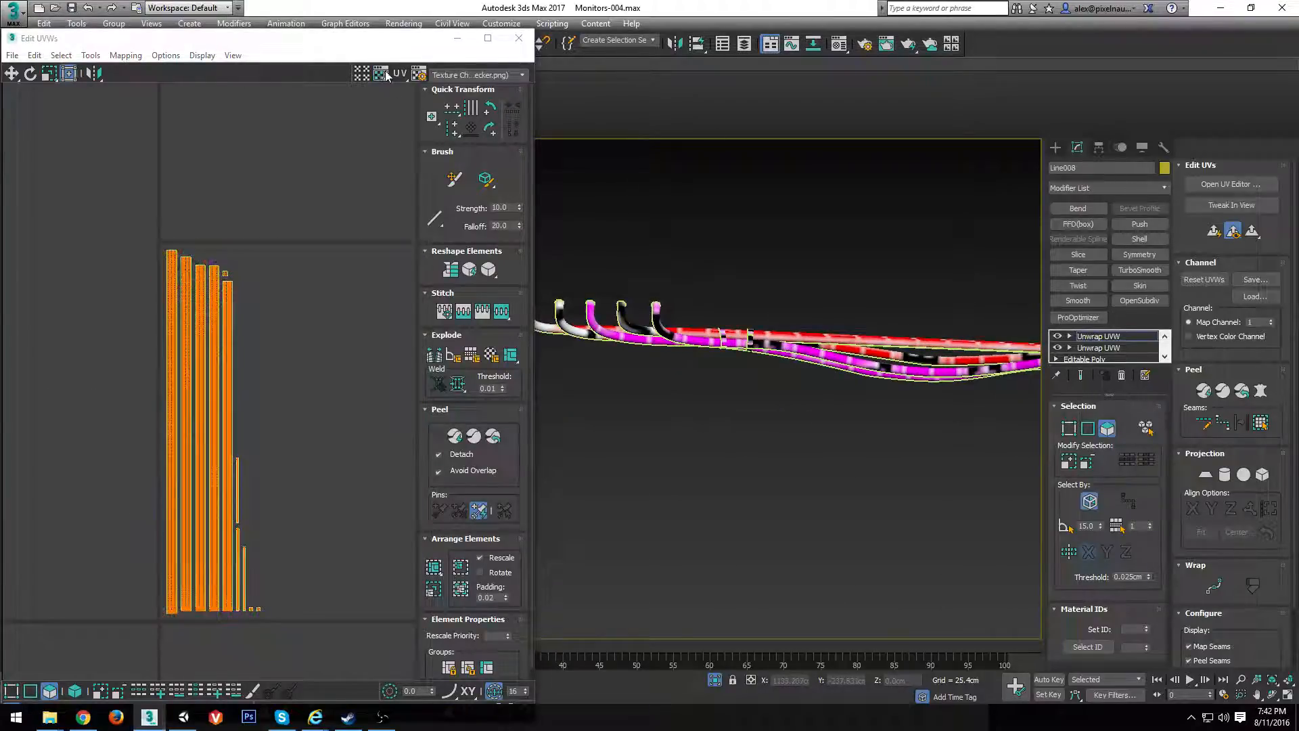
scroll(203, 499, up, 4)
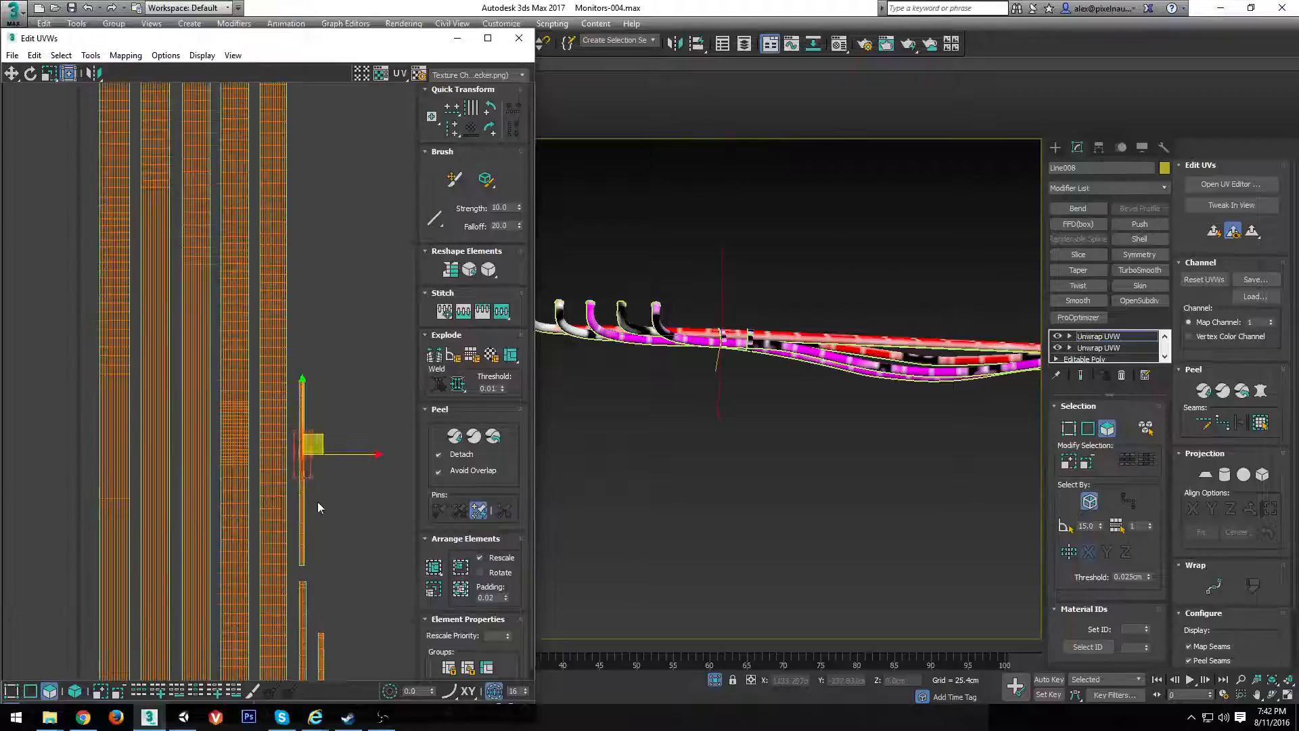
middle_drag(318, 502, 211, 389)
scroll(744, 425, down, 2)
scroll(797, 441, up, 3)
scroll(680, 260, up, 5)
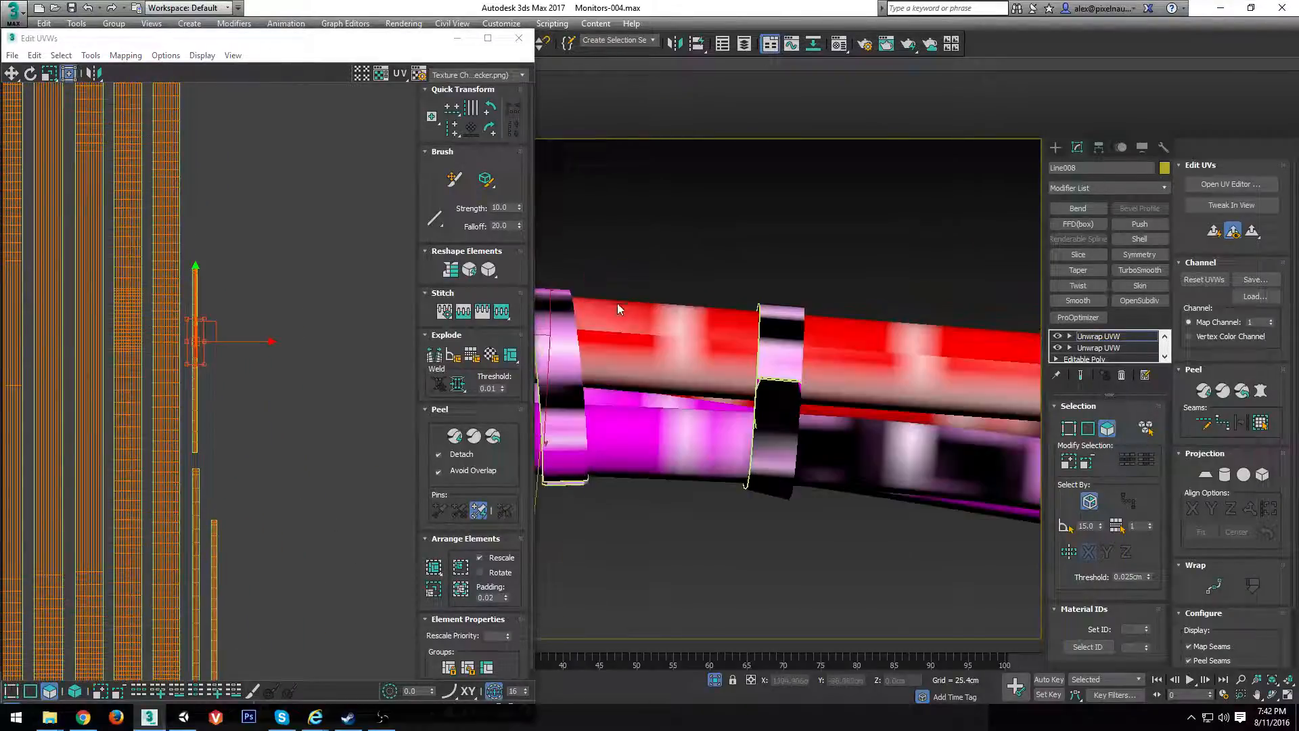
scroll(615, 360, up, 4)
middle_drag(552, 344, 591, 433)
click(624, 349)
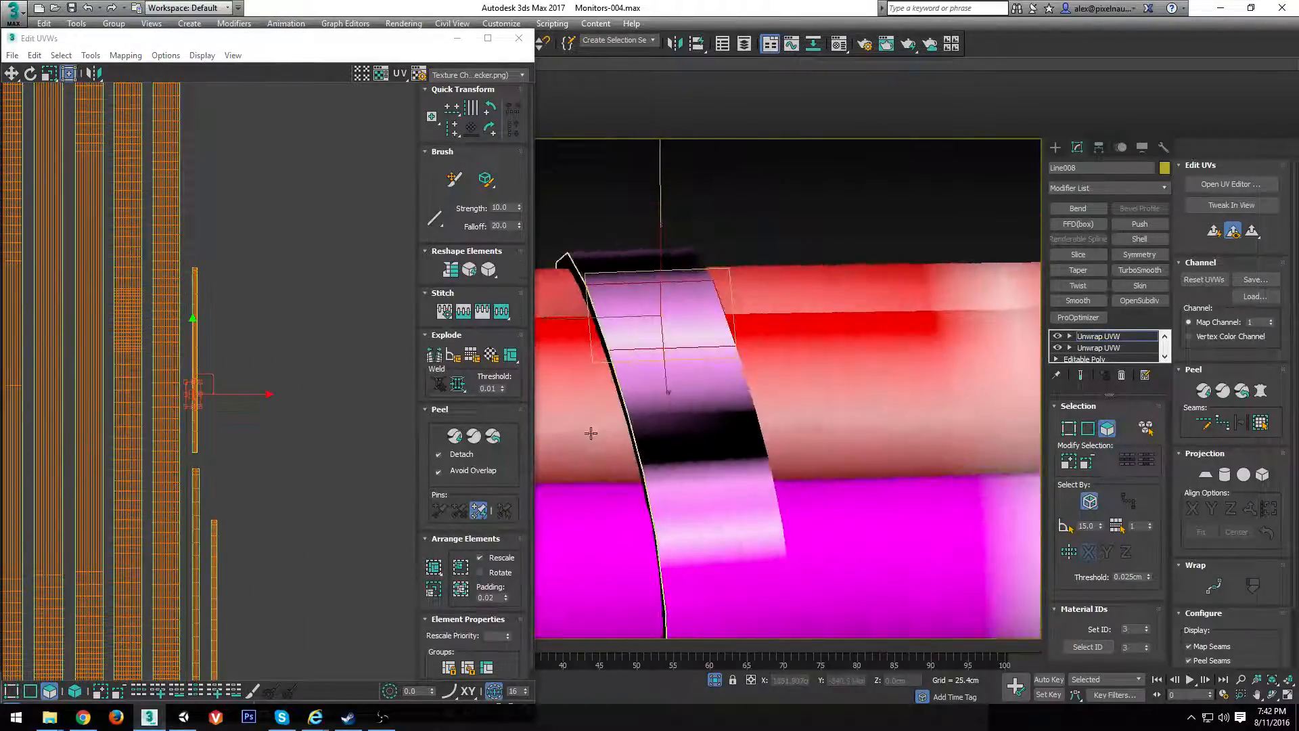
Inspect the strap at the far end of the bundle and select a nearby face to compare its UV location
scroll(758, 418, down, 5)
middle_drag(880, 470, 587, 405)
scroll(958, 439, down, 3)
middle_drag(966, 447, 743, 427)
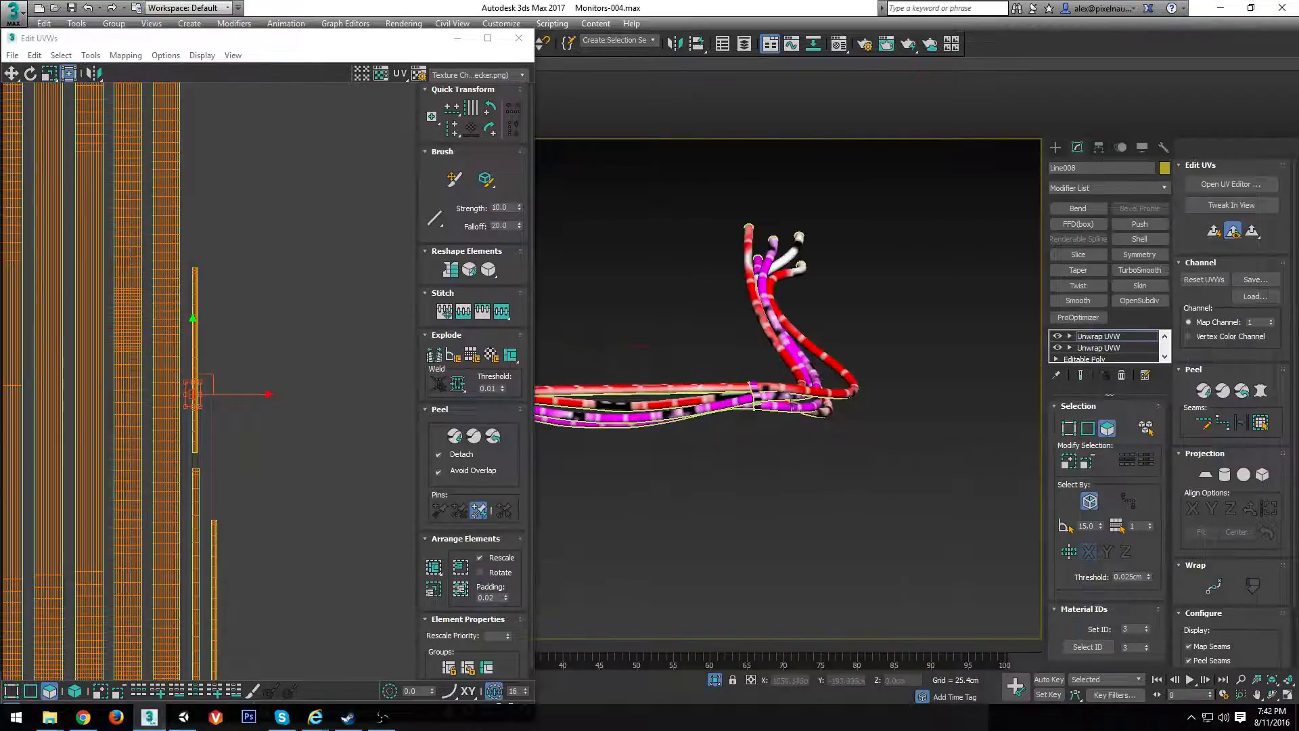
scroll(793, 405, up, 4)
click(770, 356)
alt+middle_drag(770, 356, 992, 466)
scroll(674, 355, down, 4)
scroll(910, 416, up, 3)
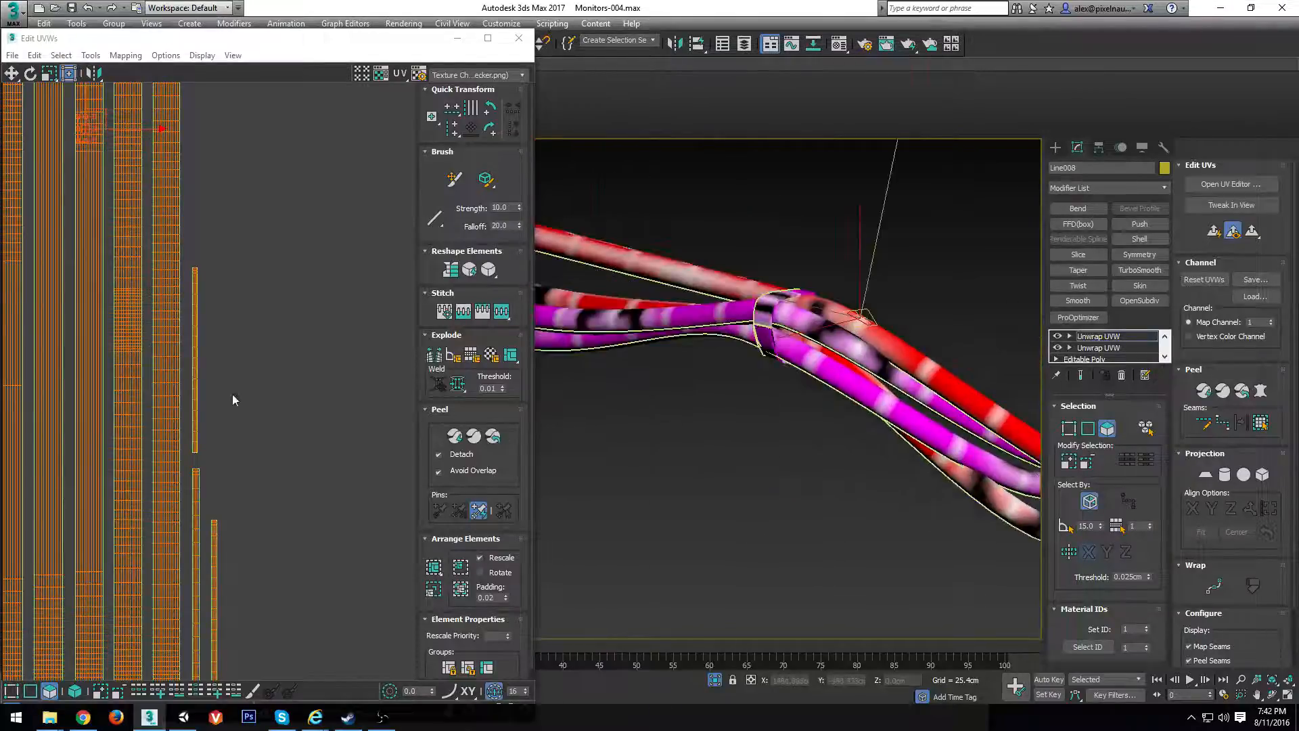
Select the upper thin UV strip beside the cable shells and examine the matching strap up close in the viewport
scroll(238, 332, up, 2)
drag(273, 485, 237, 632)
middle_drag(702, 398, 806, 405)
scroll(684, 361, down, 4)
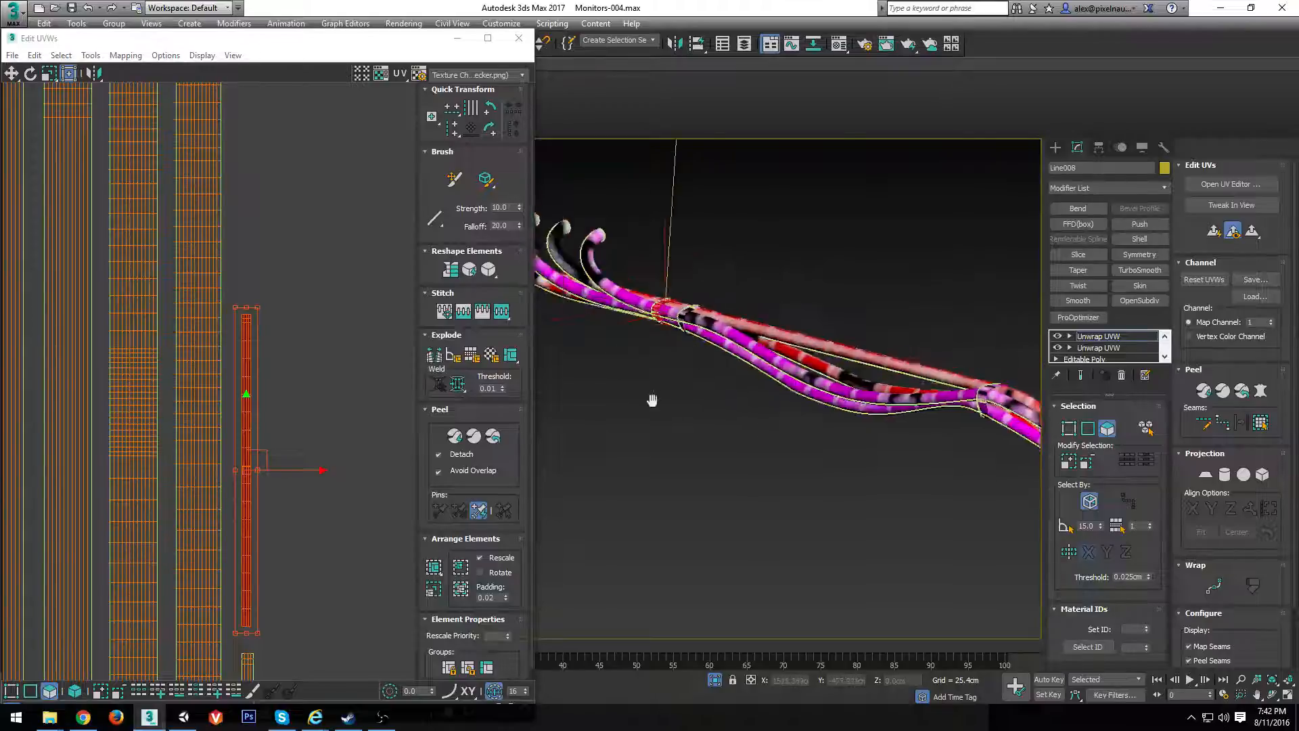
middle_drag(652, 400, 930, 345)
scroll(944, 263, up, 4)
middle_drag(945, 262, 791, 481)
alt+middle_drag(825, 408, 779, 351)
scroll(744, 406, up, 3)
middle_drag(274, 346, 270, 362)
scroll(254, 346, up, 5)
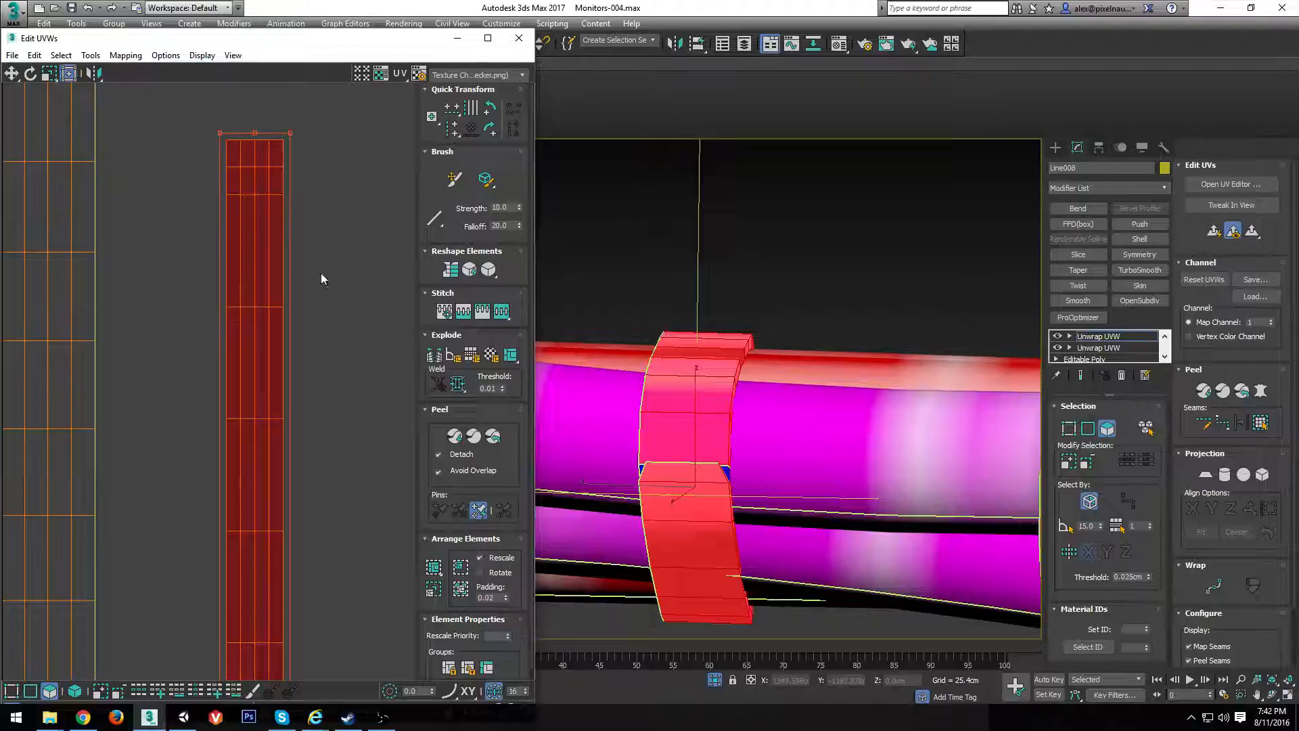
Deselect the strip and pick individual faces across its width to identify the sides of the strap
click(320, 227)
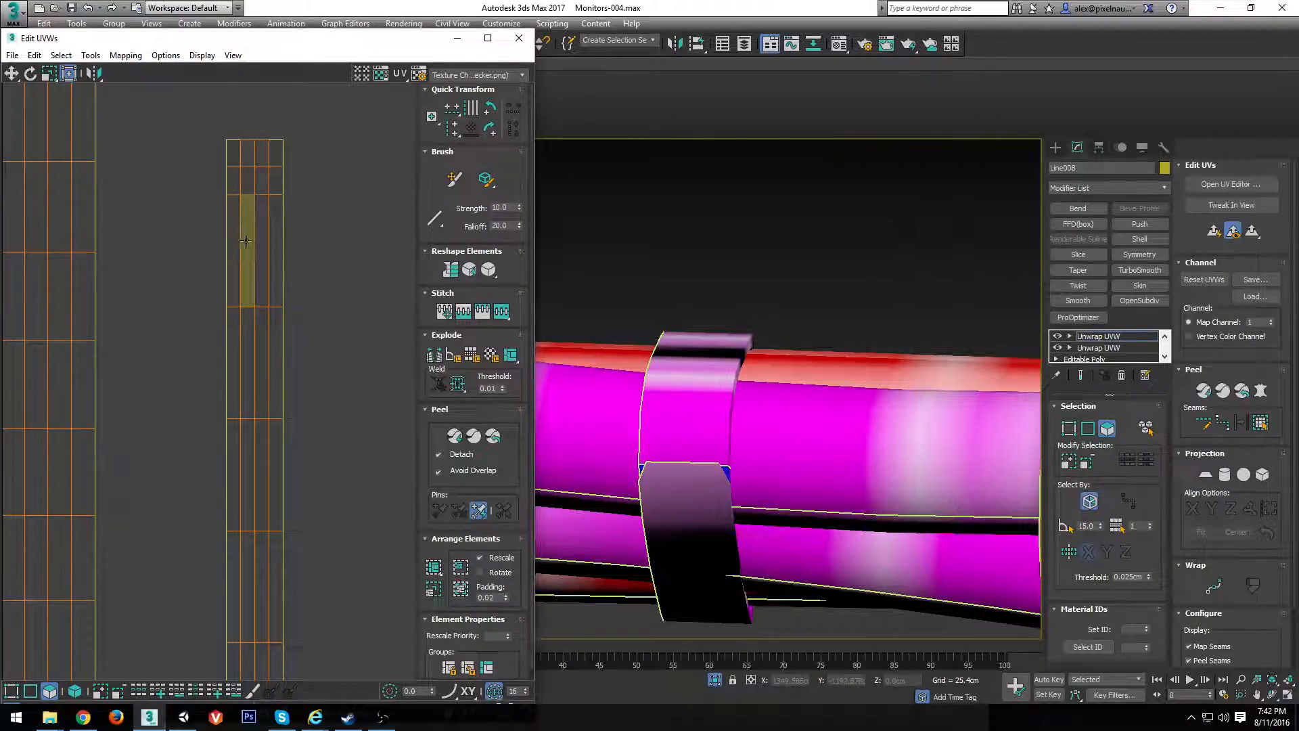
click(231, 242)
click(248, 216)
click(264, 189)
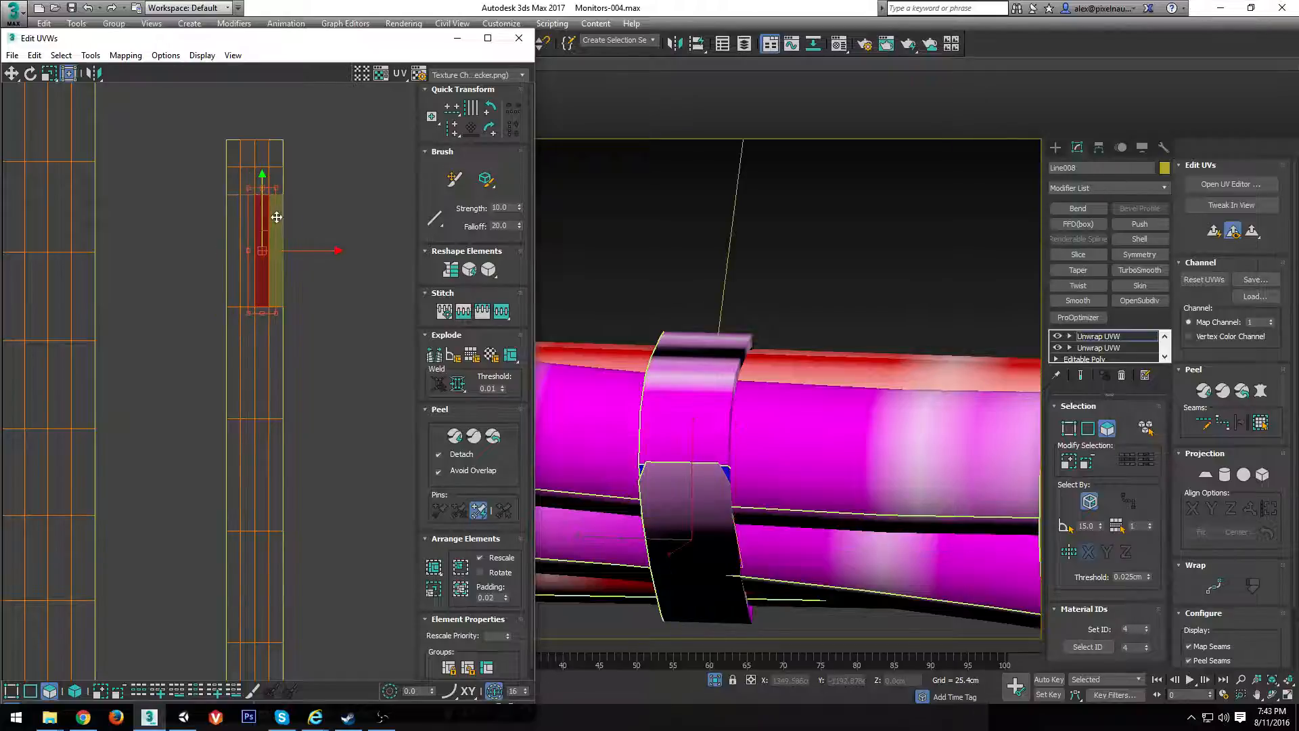
click(271, 223)
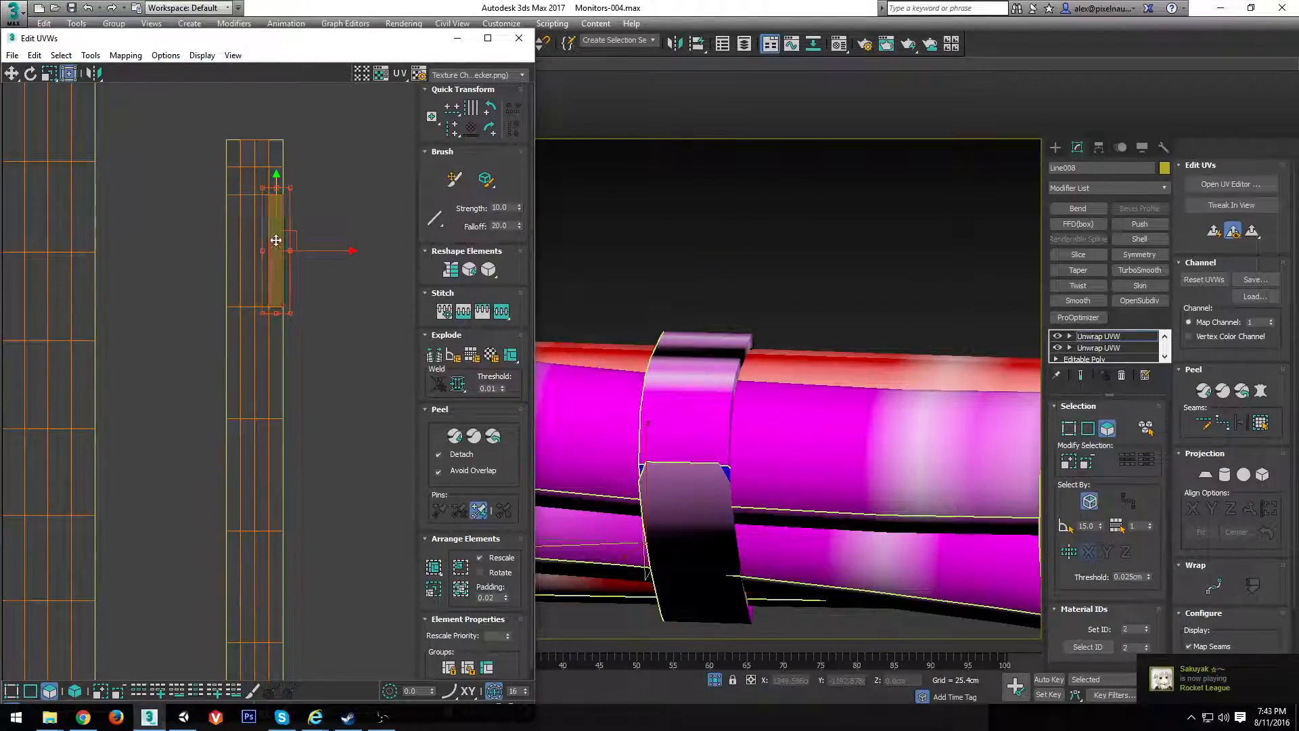
Select a wide outer face of the strap in the viewport and locate its narrow column in the UV strip
click(693, 403)
scroll(367, 383, down, 3)
scroll(239, 214, up, 5)
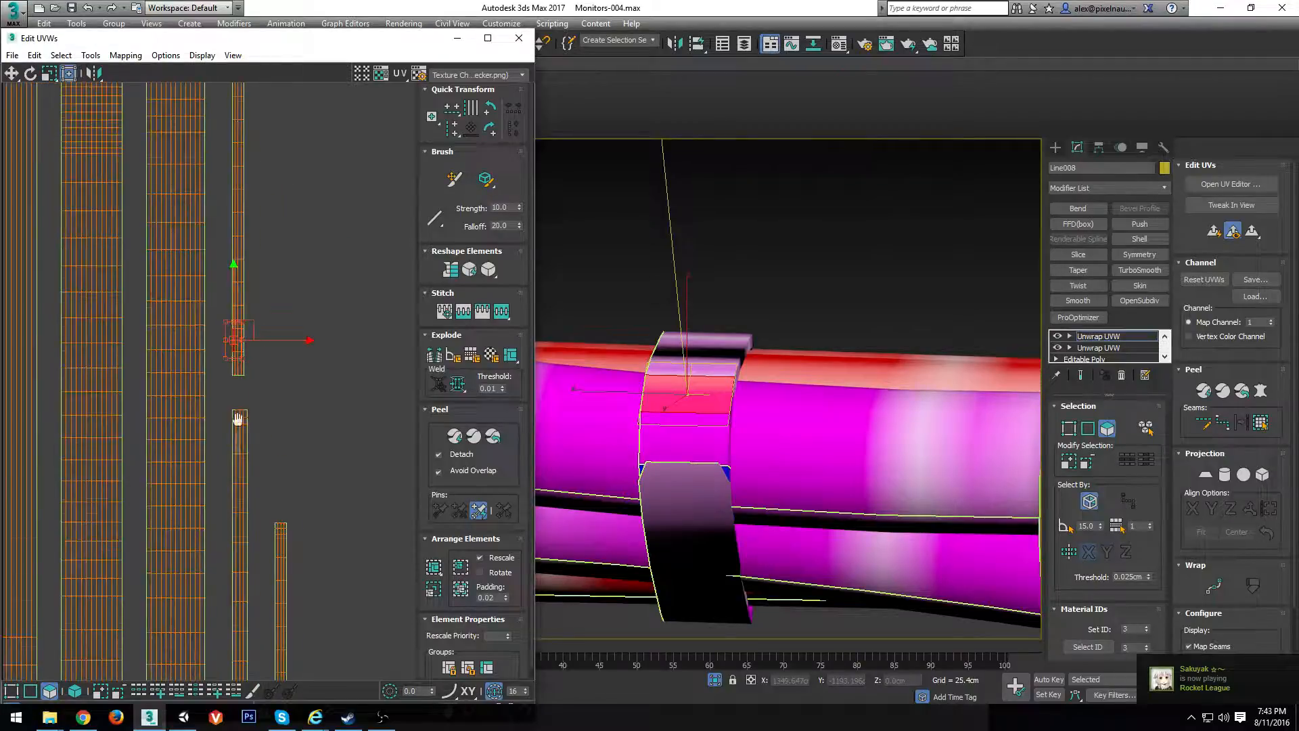
middle_drag(255, 176, 230, 380)
scroll(252, 298, down, 3)
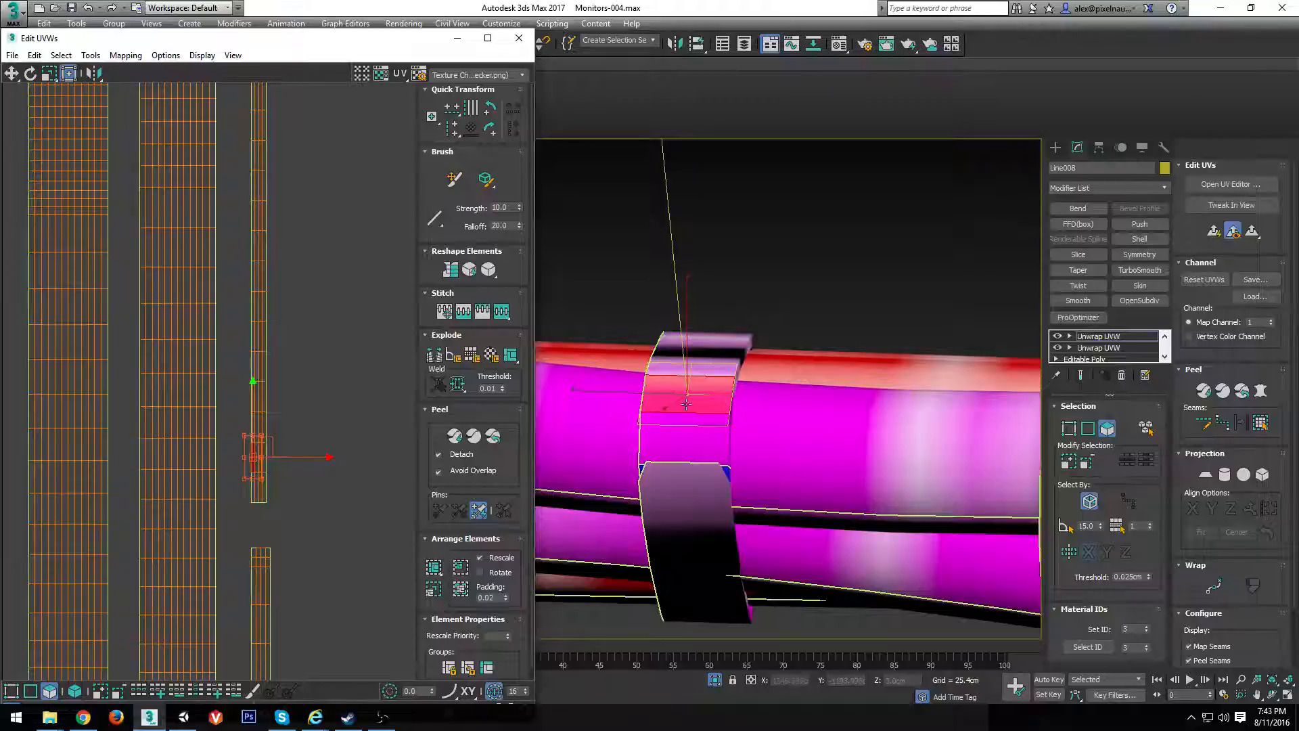
scroll(376, 314, down, 1)
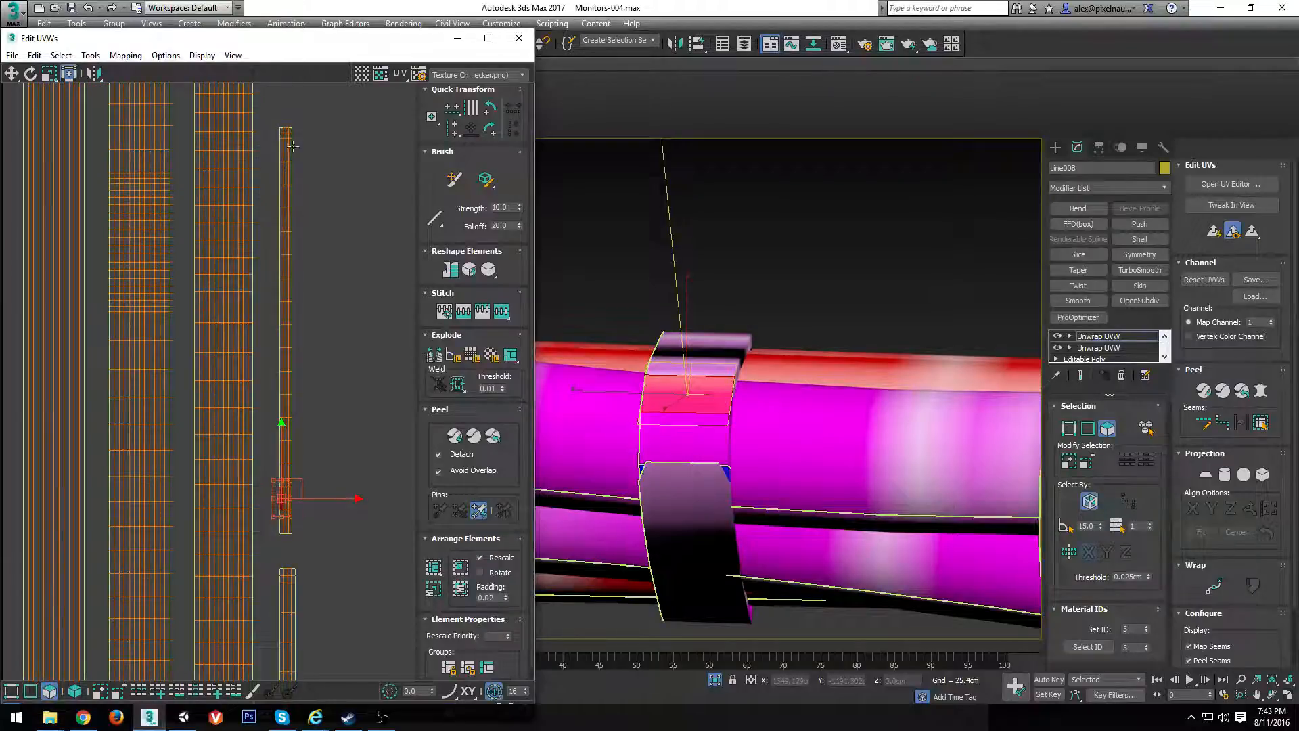
scroll(268, 501, up, 4)
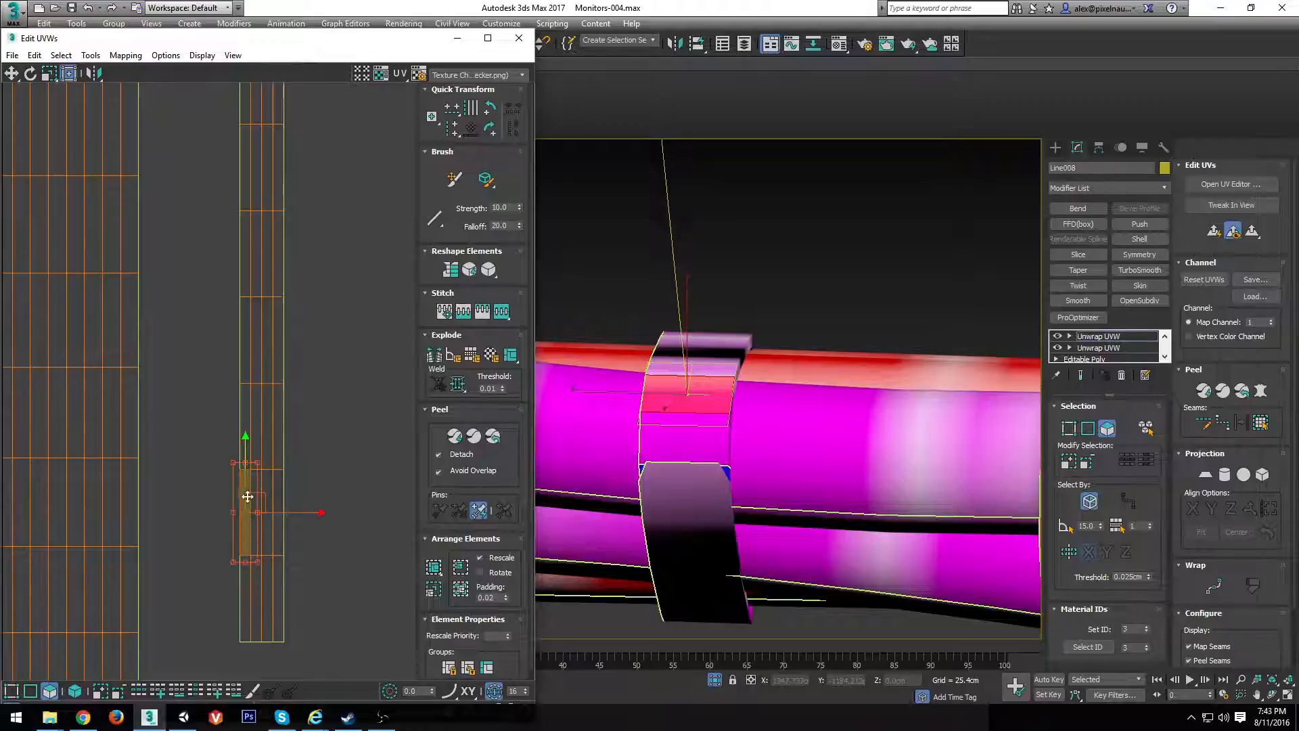
scroll(311, 279, down, 3)
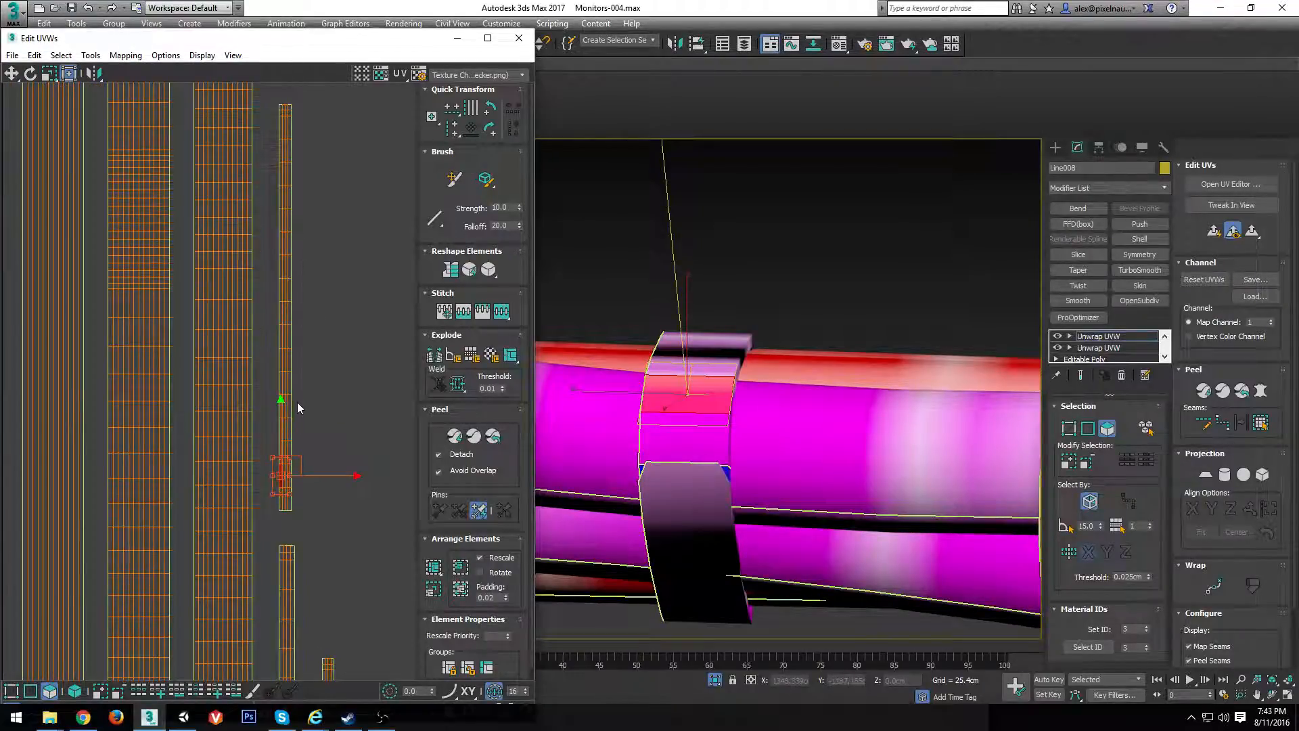
scroll(295, 401, up, 5)
Switch to edge selection, select the strip's outer vertical edge loop, and move it outward to widen the strap's outer faces
key(2)
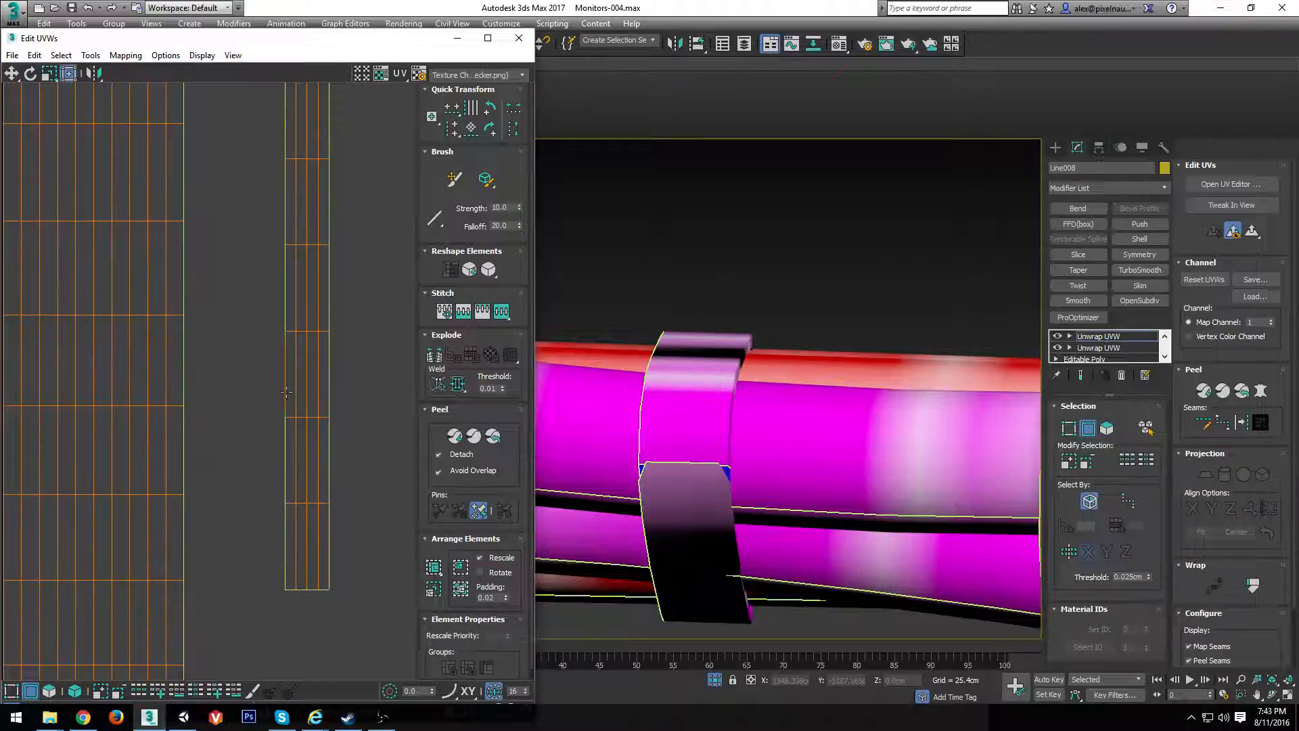
click(287, 391)
scroll(135, 264, down, 1)
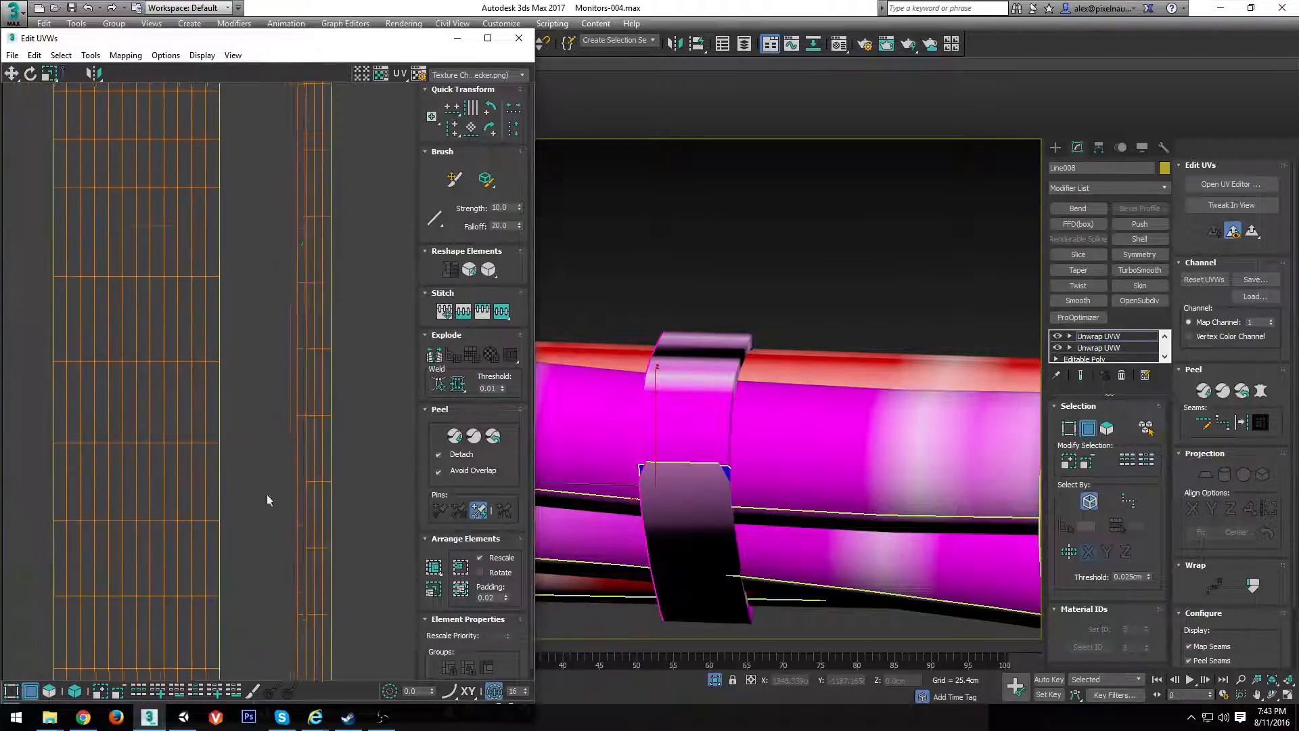
scroll(267, 494, up, 4)
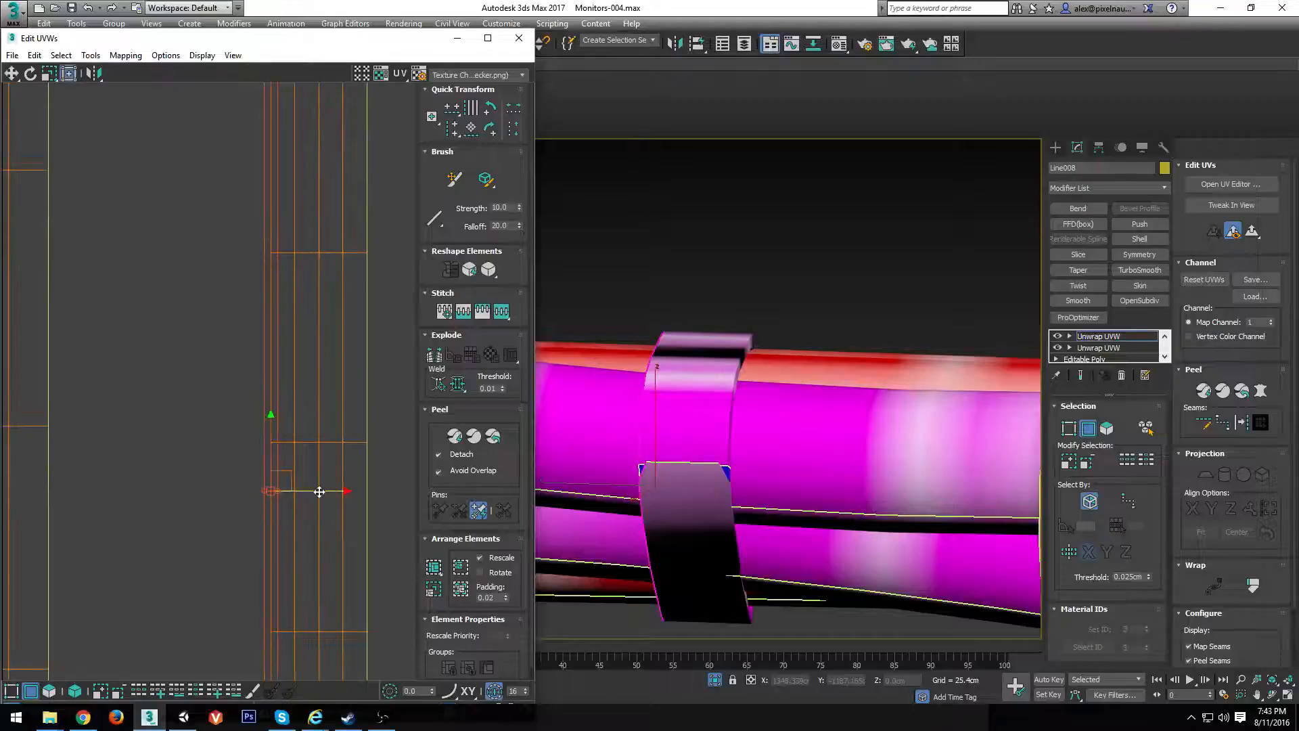
drag(319, 492, 173, 473)
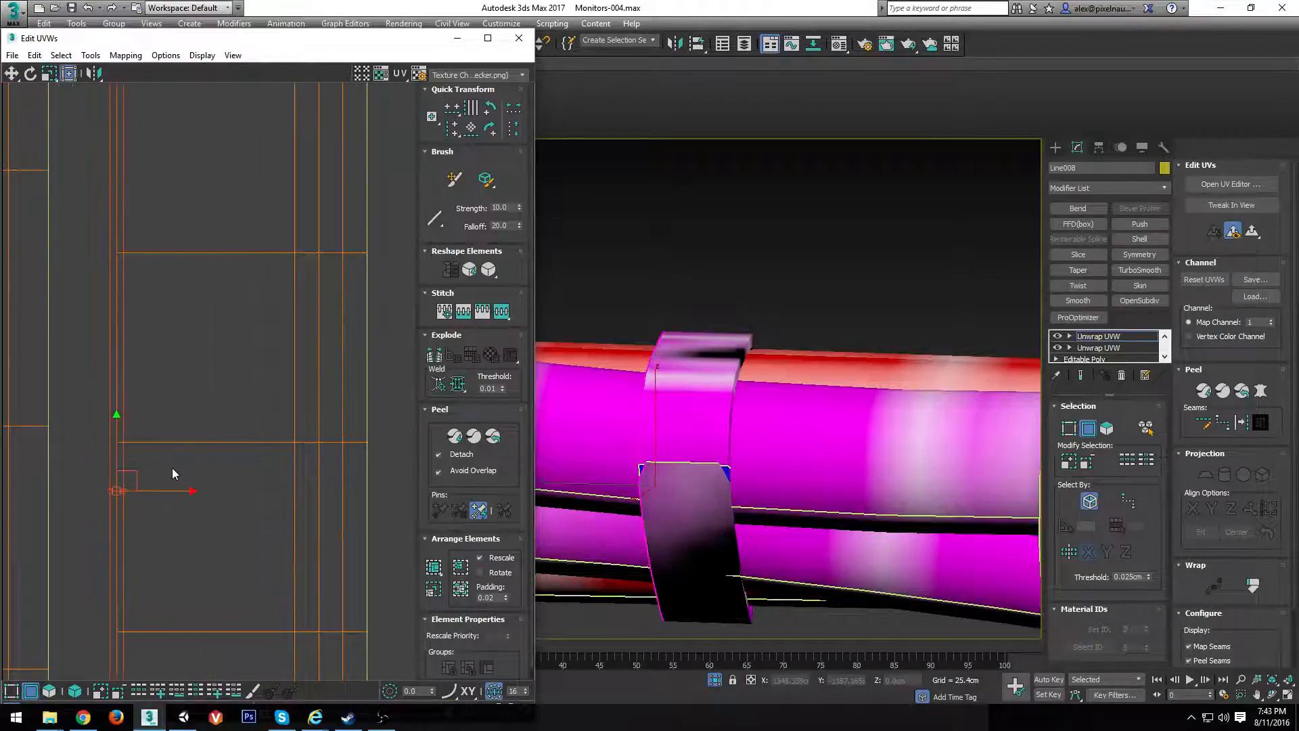
Select the whole strap UV strip as an element, scale it proportionally and move it well clear of the cable shells
scroll(174, 474, down, 5)
key(3)
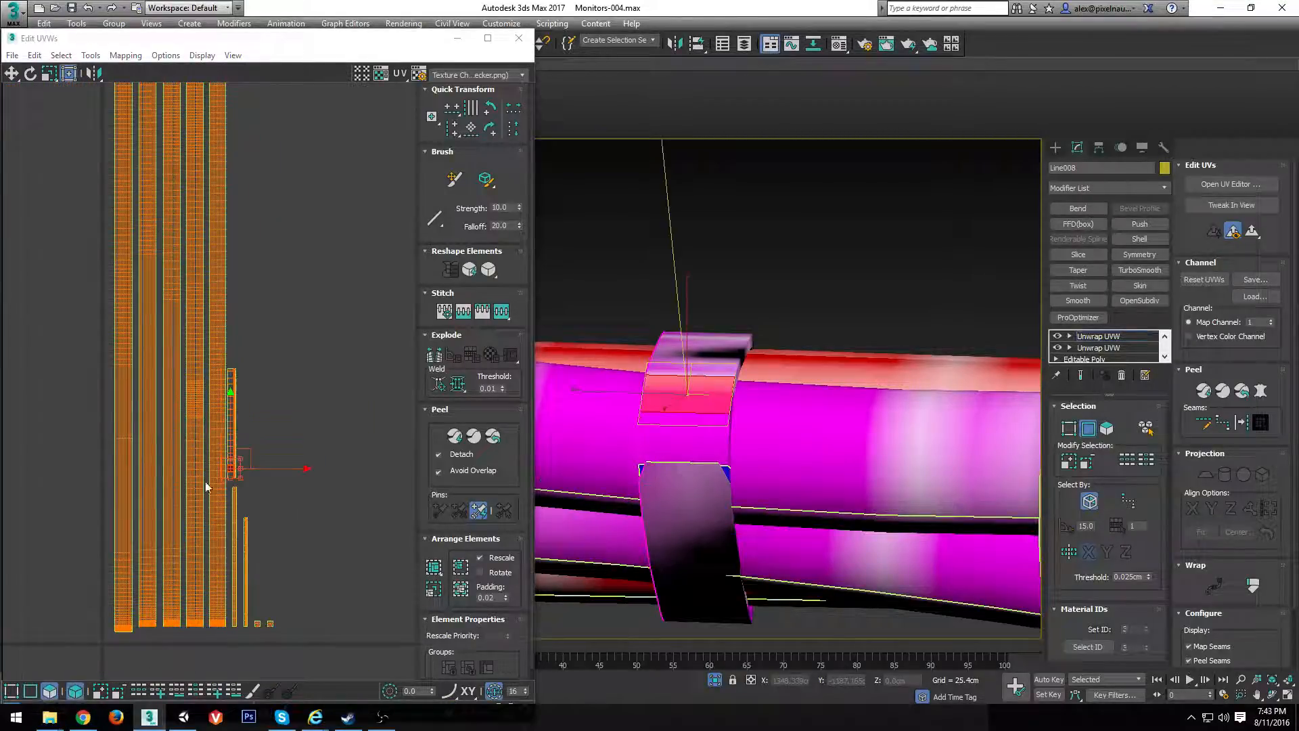
click(235, 377)
ctrl+drag(236, 369, 447, 143)
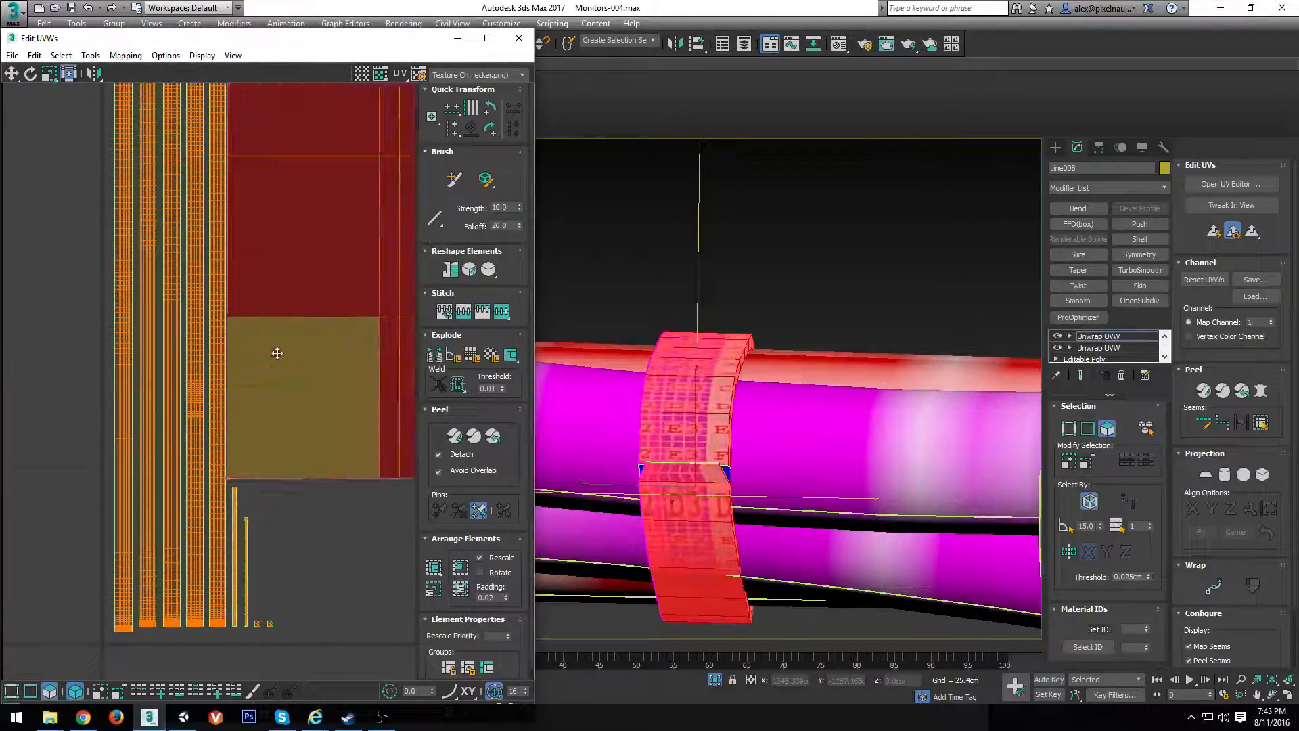
scroll(278, 354, down, 4)
middle_drag(279, 318, 148, 519)
scroll(237, 142, down, 3)
middle_drag(238, 142, 258, 366)
scroll(253, 213, down, 3)
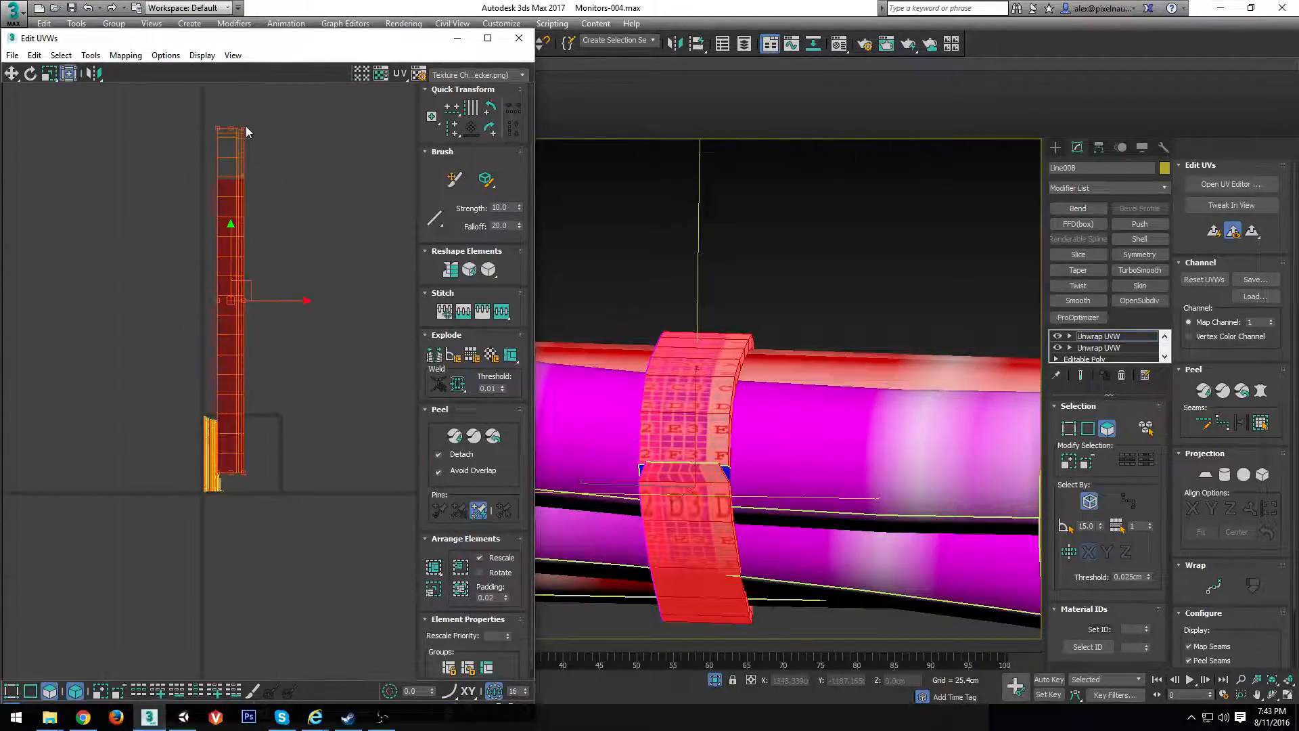
ctrl+drag(244, 128, 237, 319)
drag(242, 382, 281, 259)
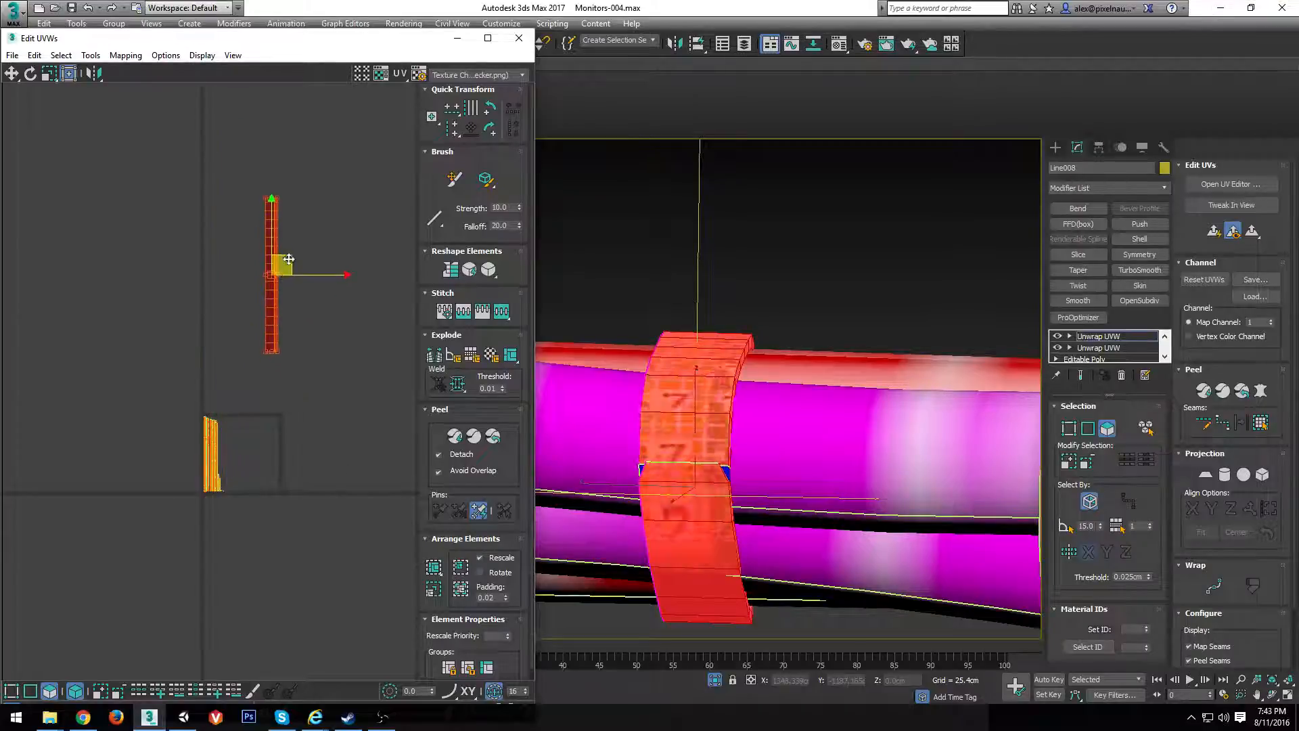
Switch to edge selection with element selection off and move the strap strip's outer vertical loops outward to widen the strap's broad face column
click(31, 691)
click(75, 695)
middle_drag(290, 259, 294, 364)
scroll(294, 364, up, 8)
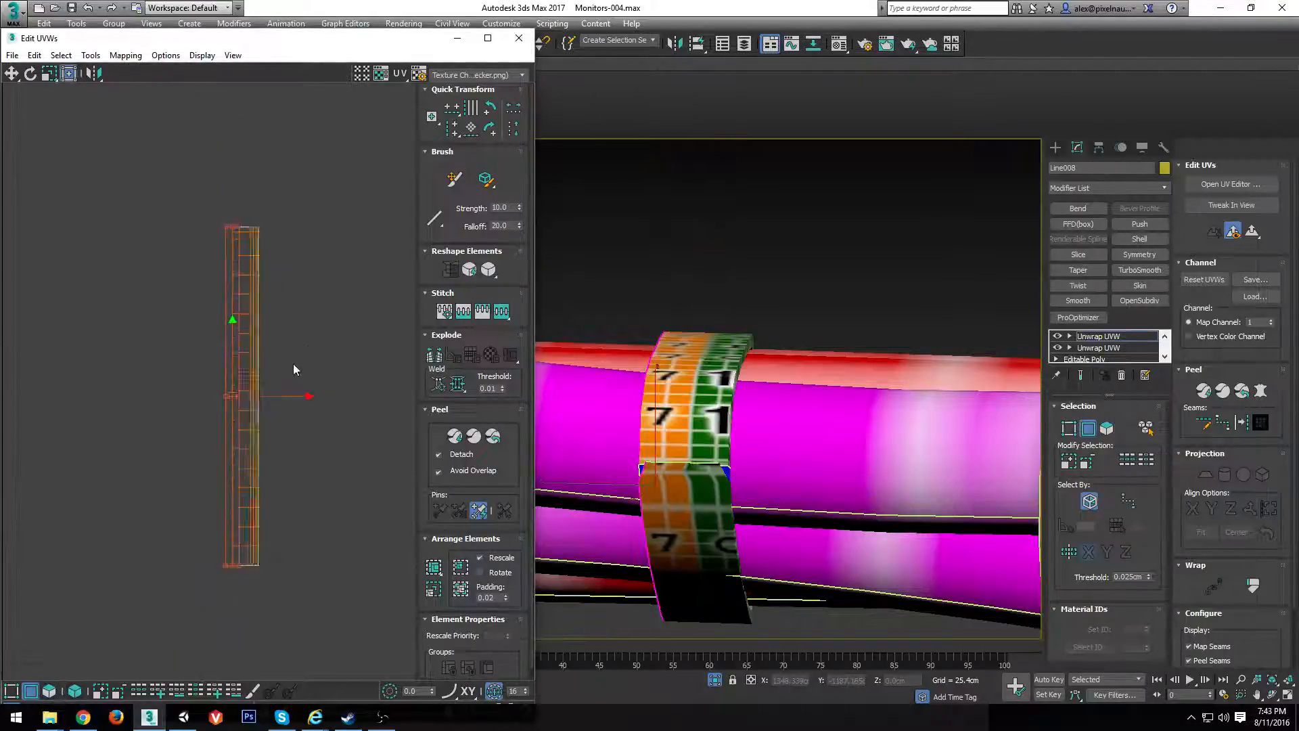
click(138, 314)
click(188, 348)
double_click(188, 349)
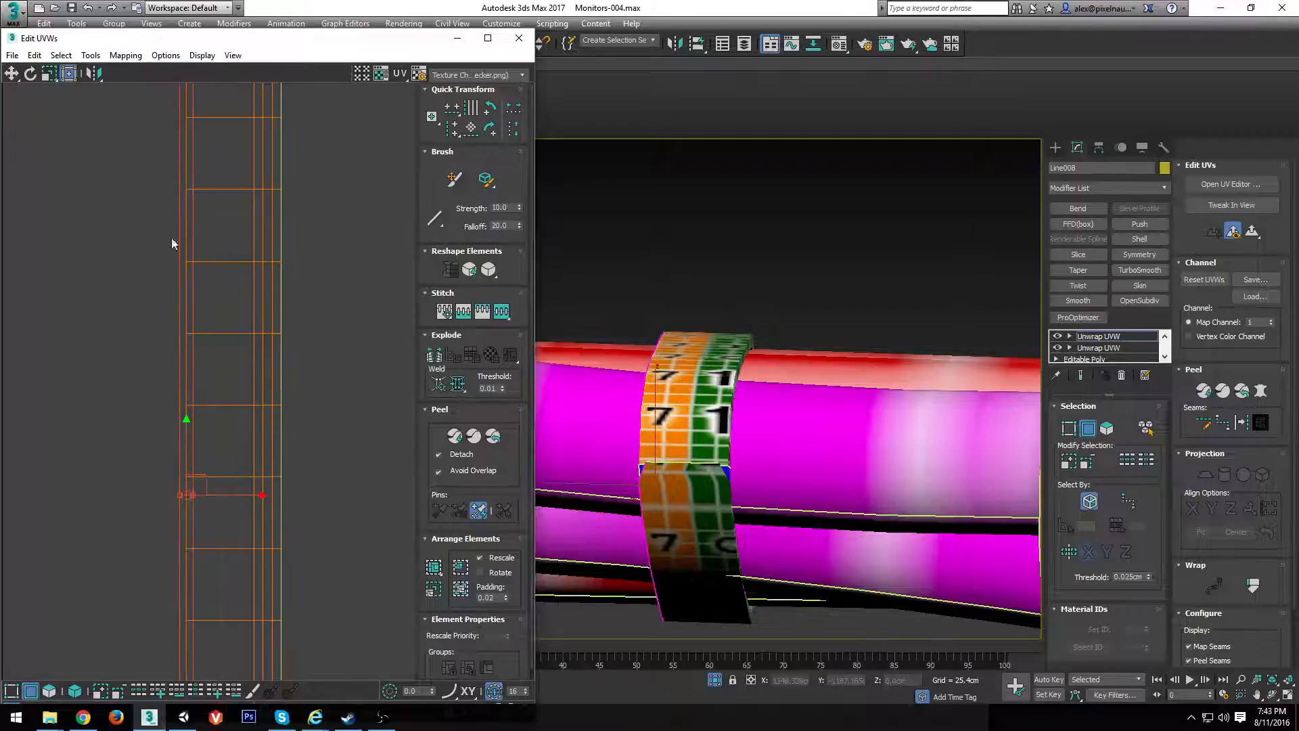
scroll(822, 417, up, 4)
alt+middle_drag(805, 418, 839, 429)
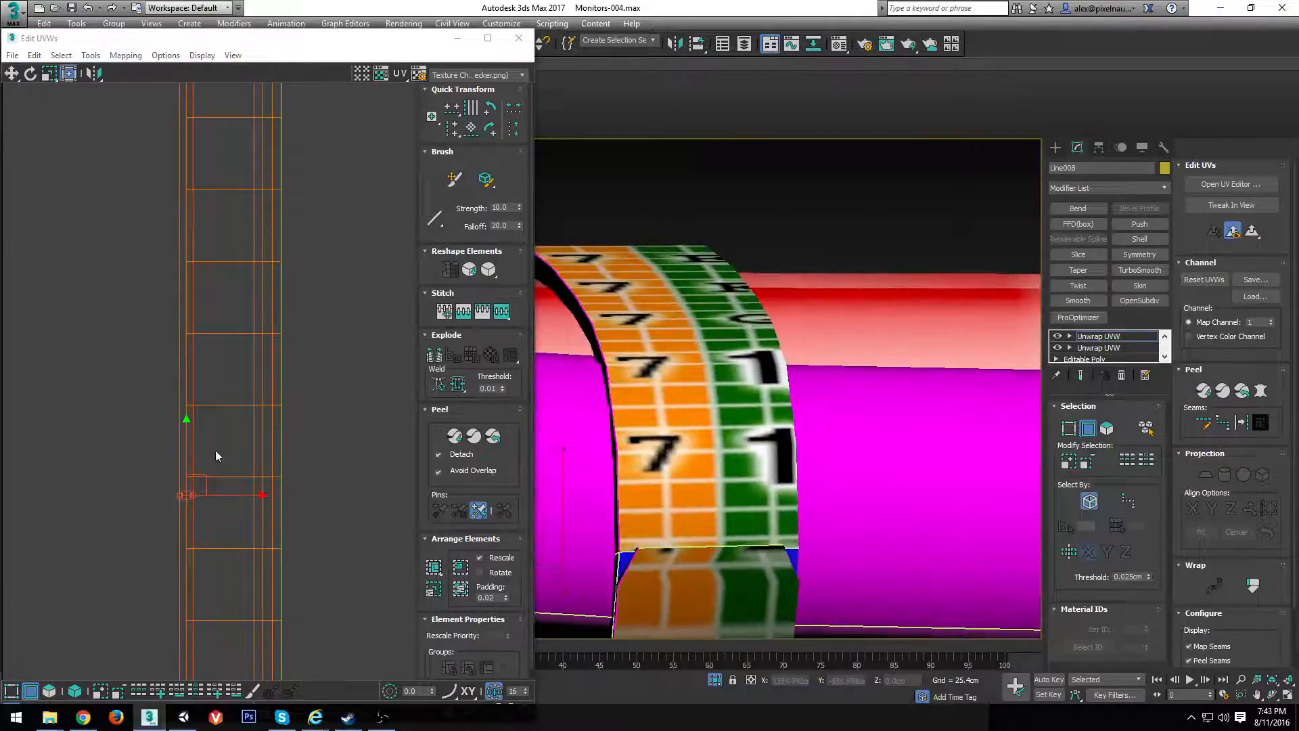
drag(235, 494, 169, 490)
alt+middle_drag(751, 433, 811, 430)
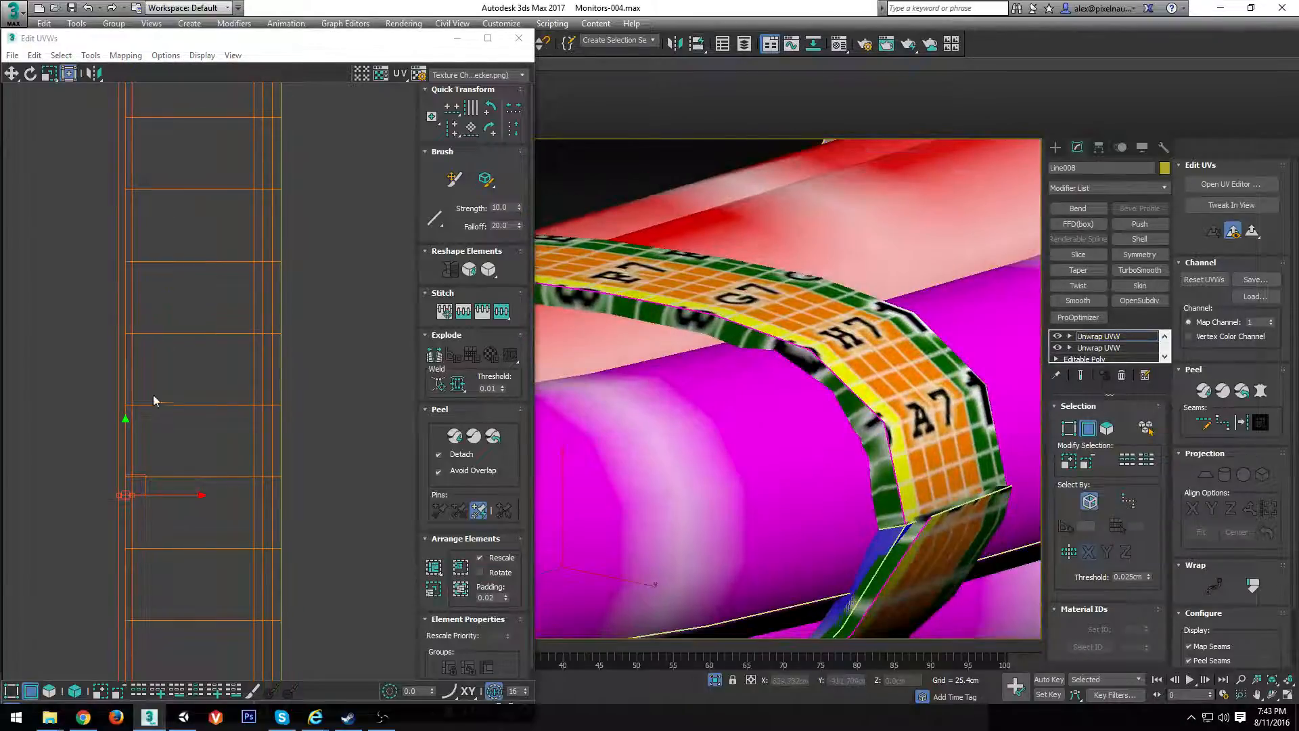
Switch to vertex selection, box-select the strip's outer vertex columns and move them outward to widen the adjoining narrow side column
scroll(157, 395, down, 4)
scroll(163, 381, up, 5)
scroll(158, 385, down, 5)
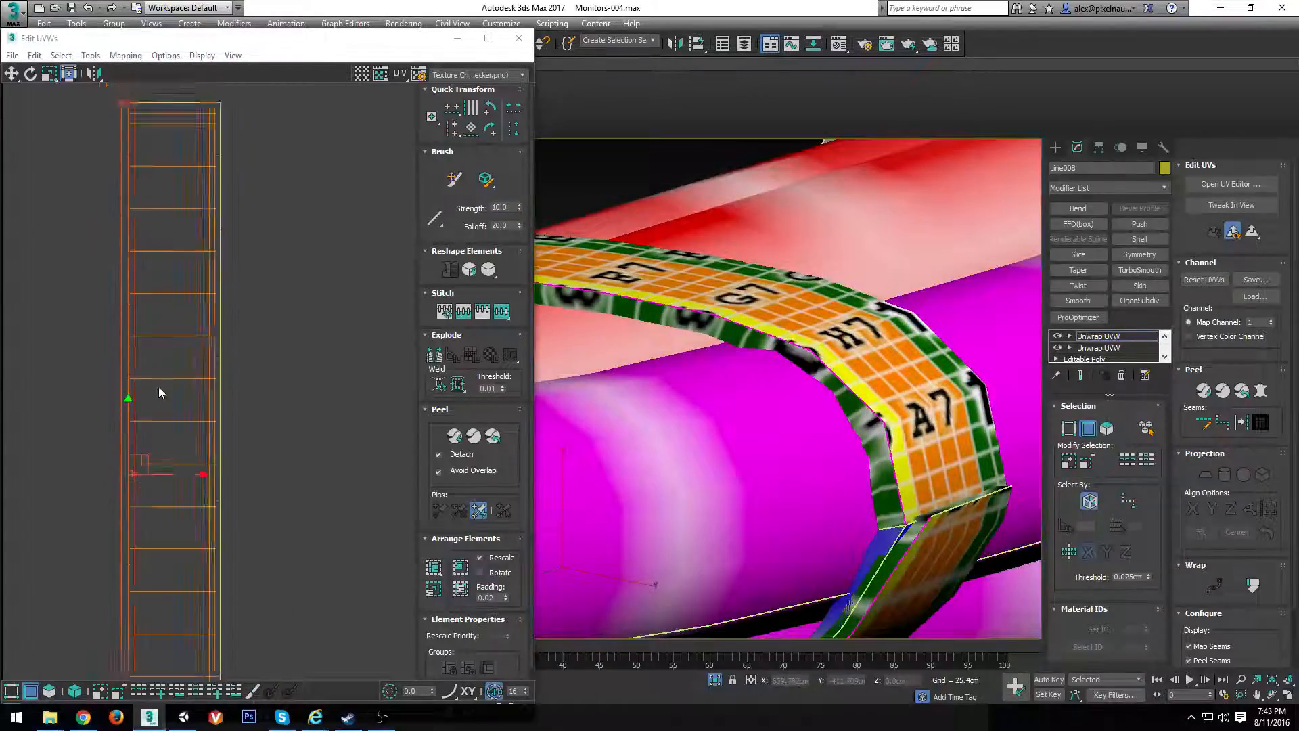
key(1)
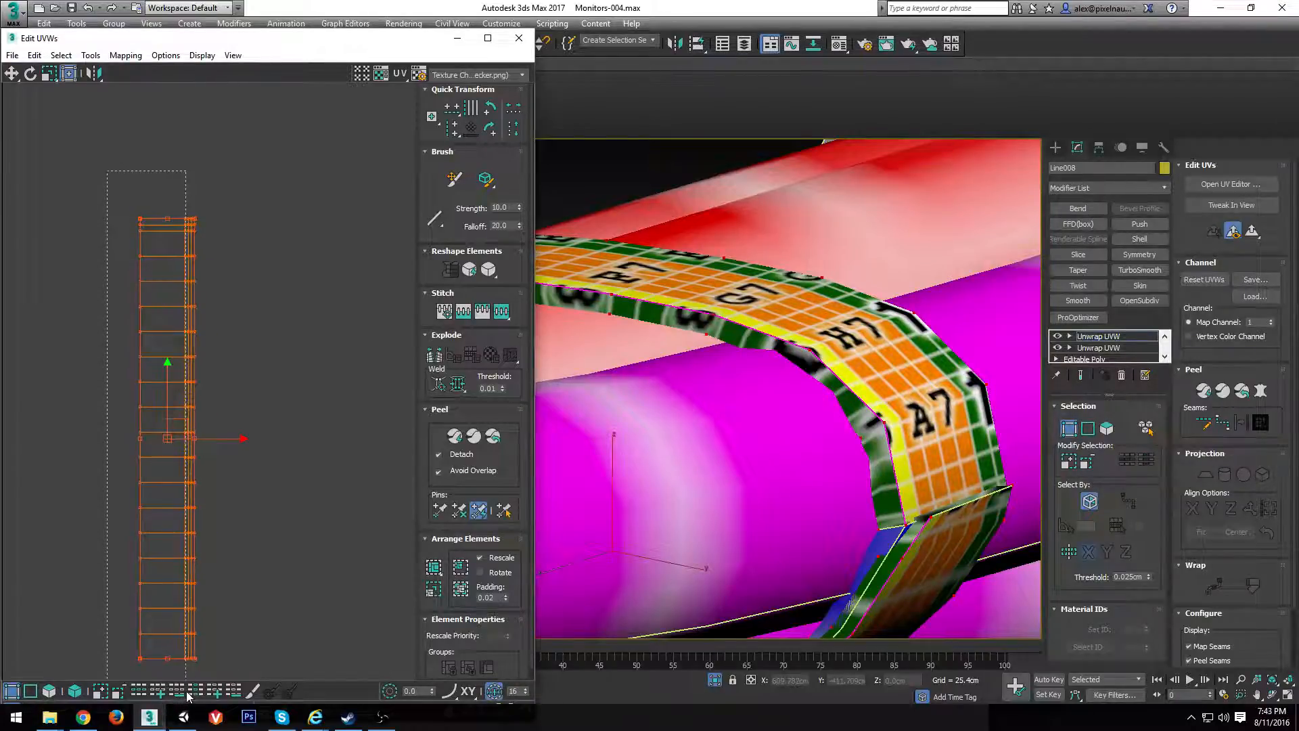
scroll(168, 478, up, 5)
scroll(271, 413, up, 3)
drag(215, 388, 174, 386)
right_click(174, 386)
alt+middle_drag(709, 461, 555, 448)
drag(196, 387, 178, 390)
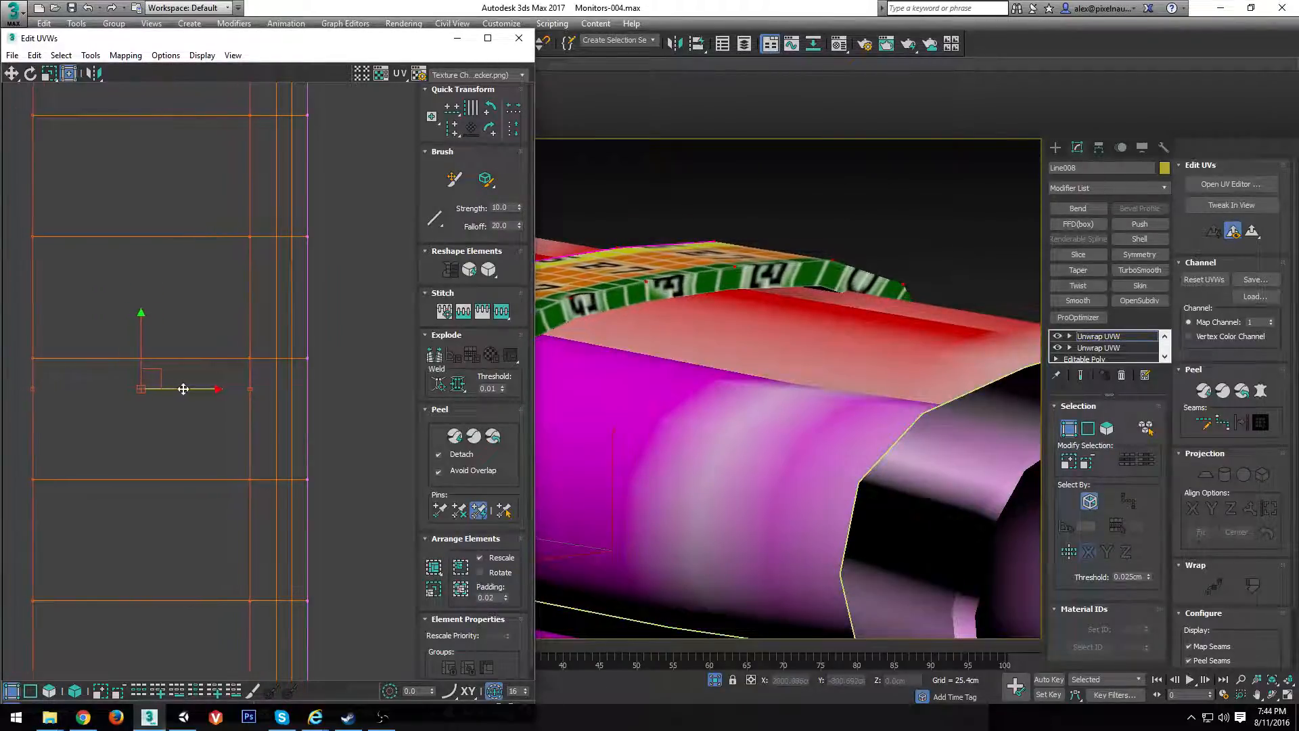
scroll(227, 398, down, 7)
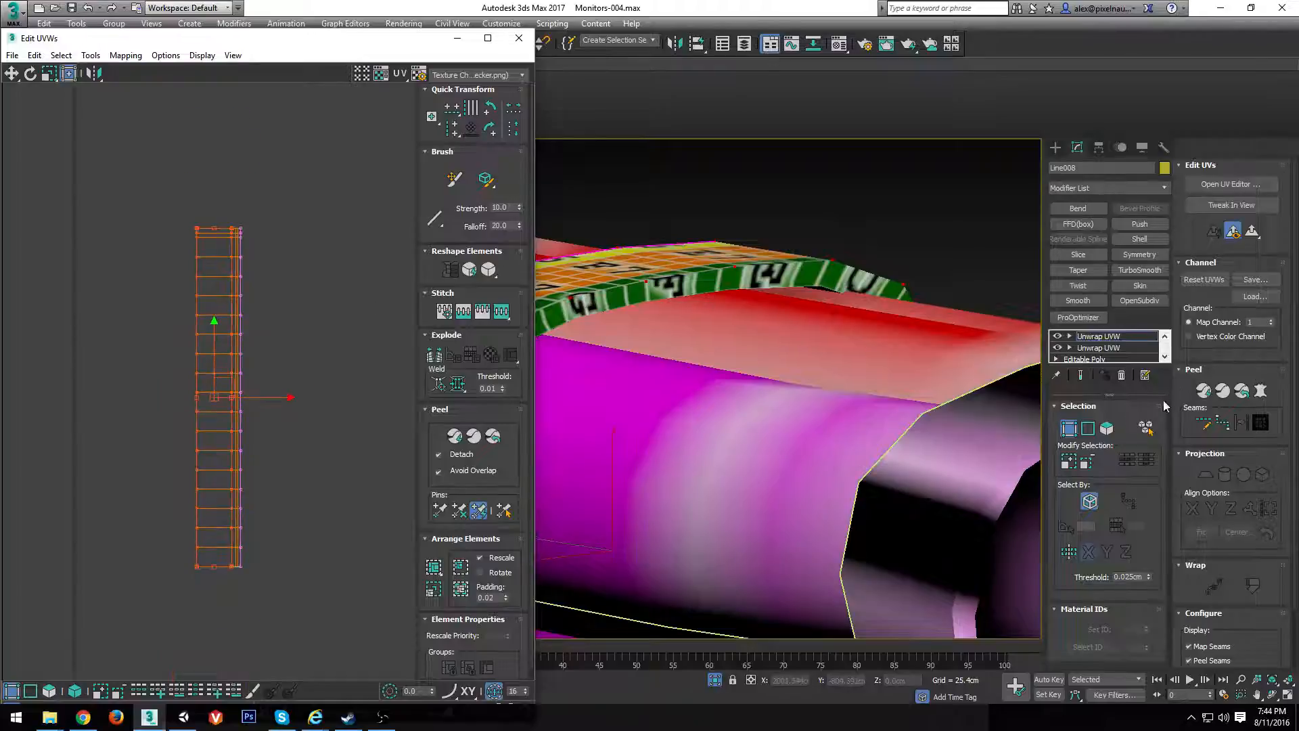
scroll(311, 465, down, 3)
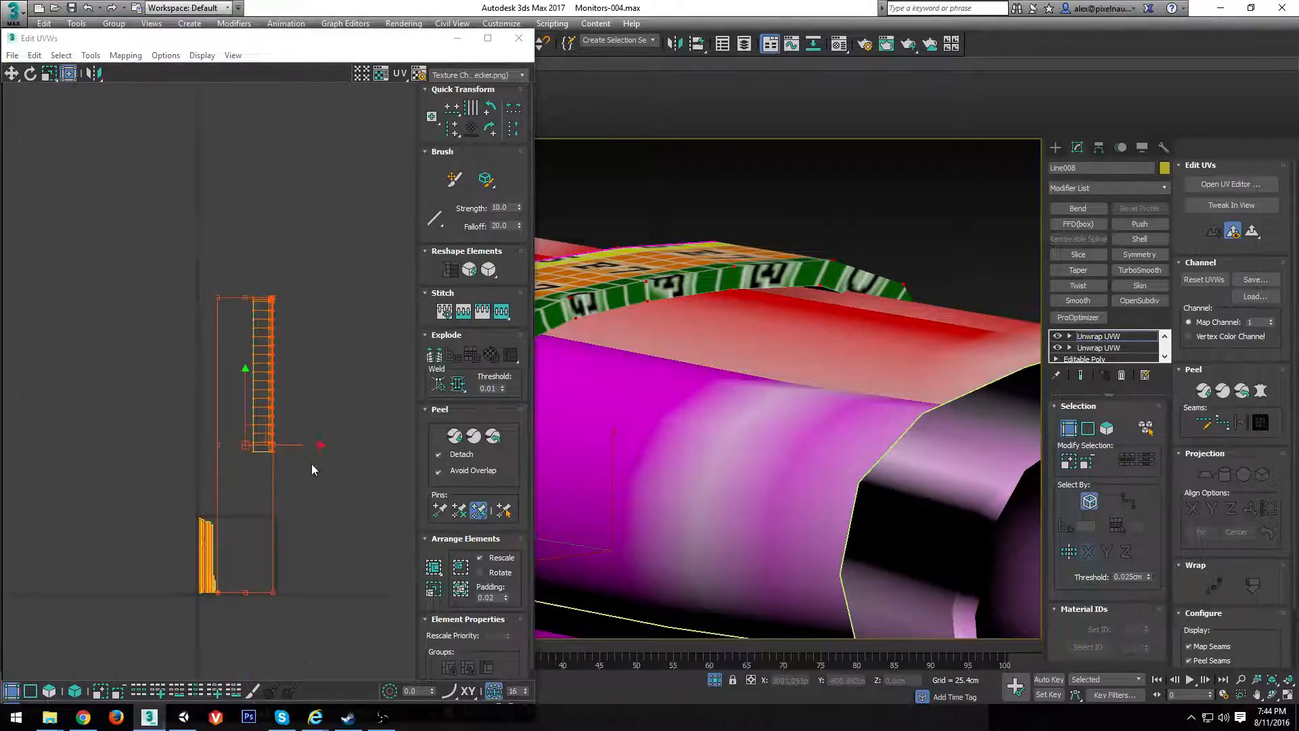
Switch to edge selection, select the strip's outer border loop and the wide column's inner loop, and move both outward to widen the column beside them
scroll(298, 269, up, 3)
key(2)
scroll(274, 466, up, 4)
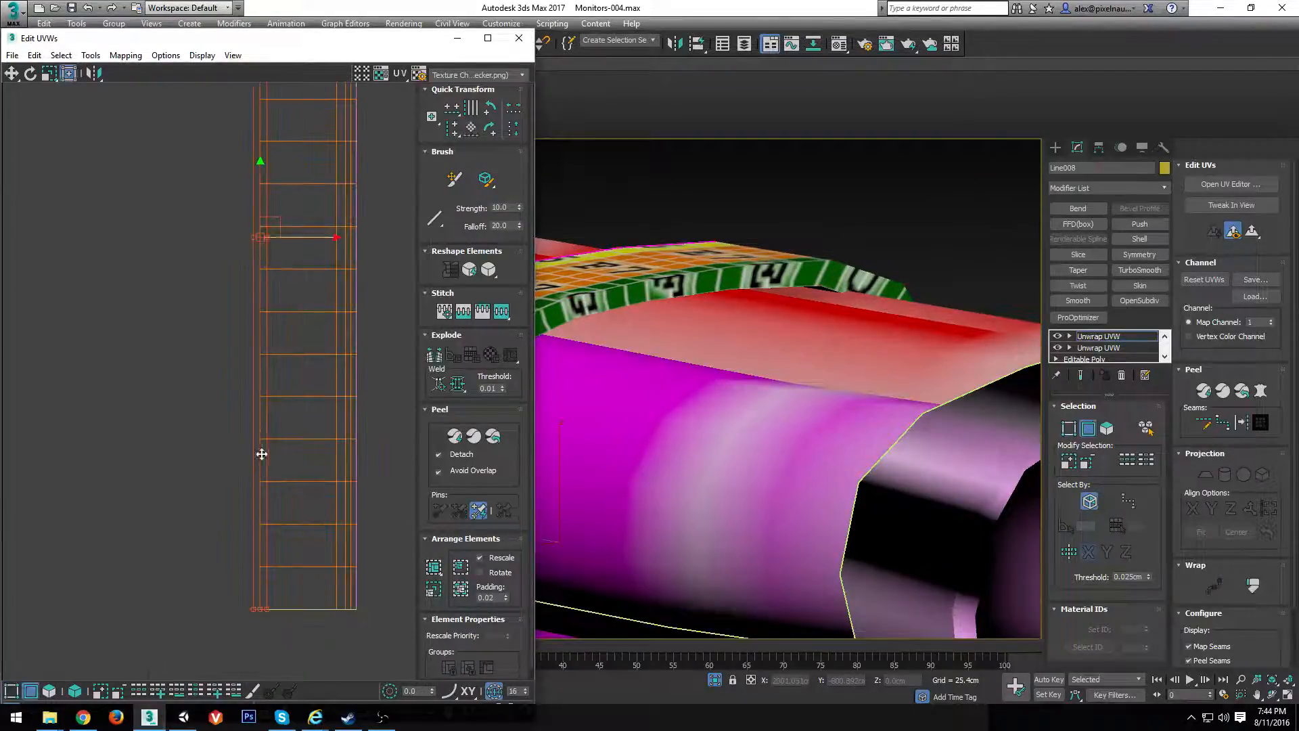
scroll(318, 436, up, 3)
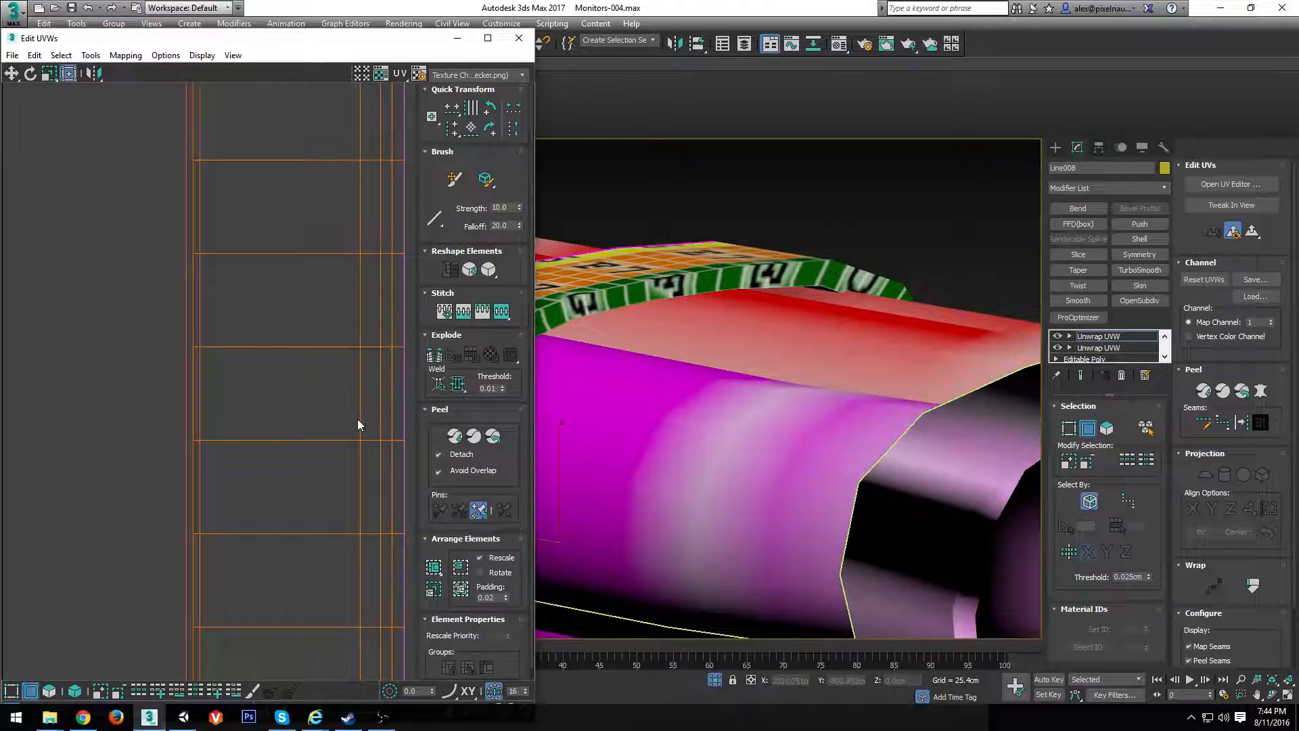
click(360, 419)
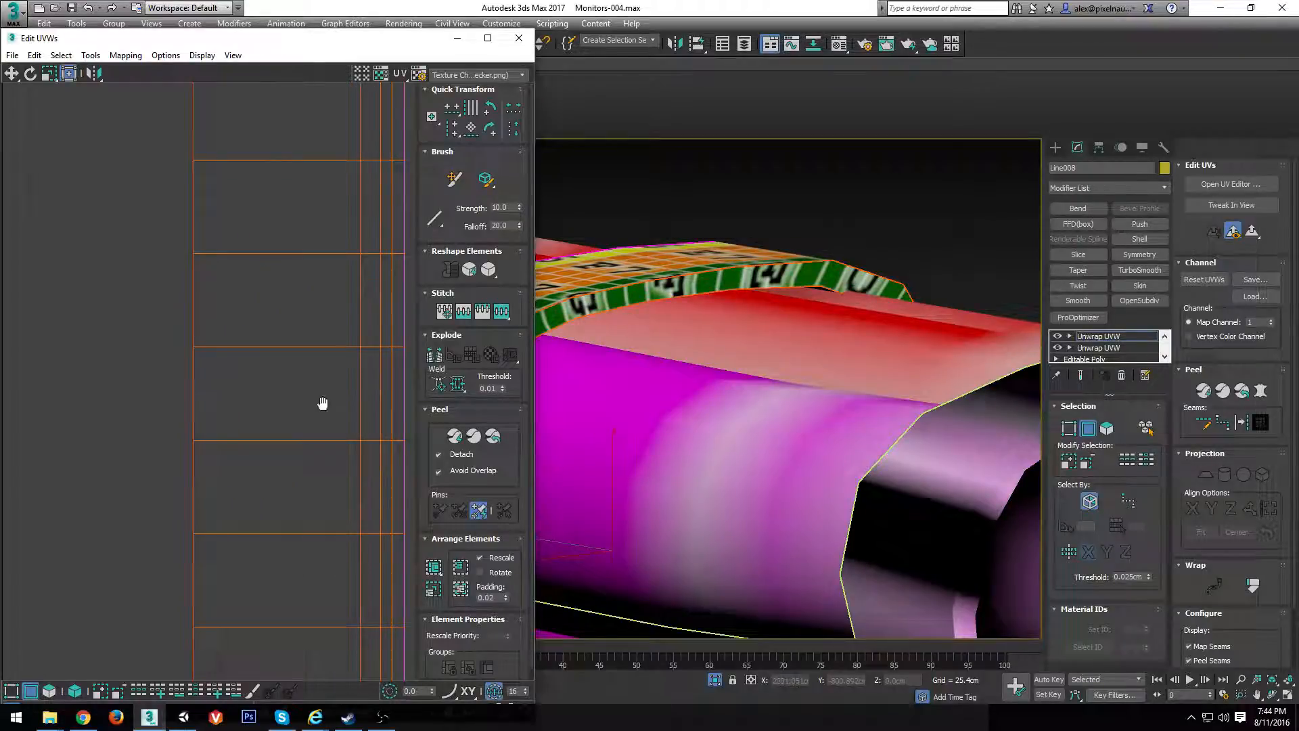
scroll(311, 372, down, 3)
scroll(189, 270, up, 3)
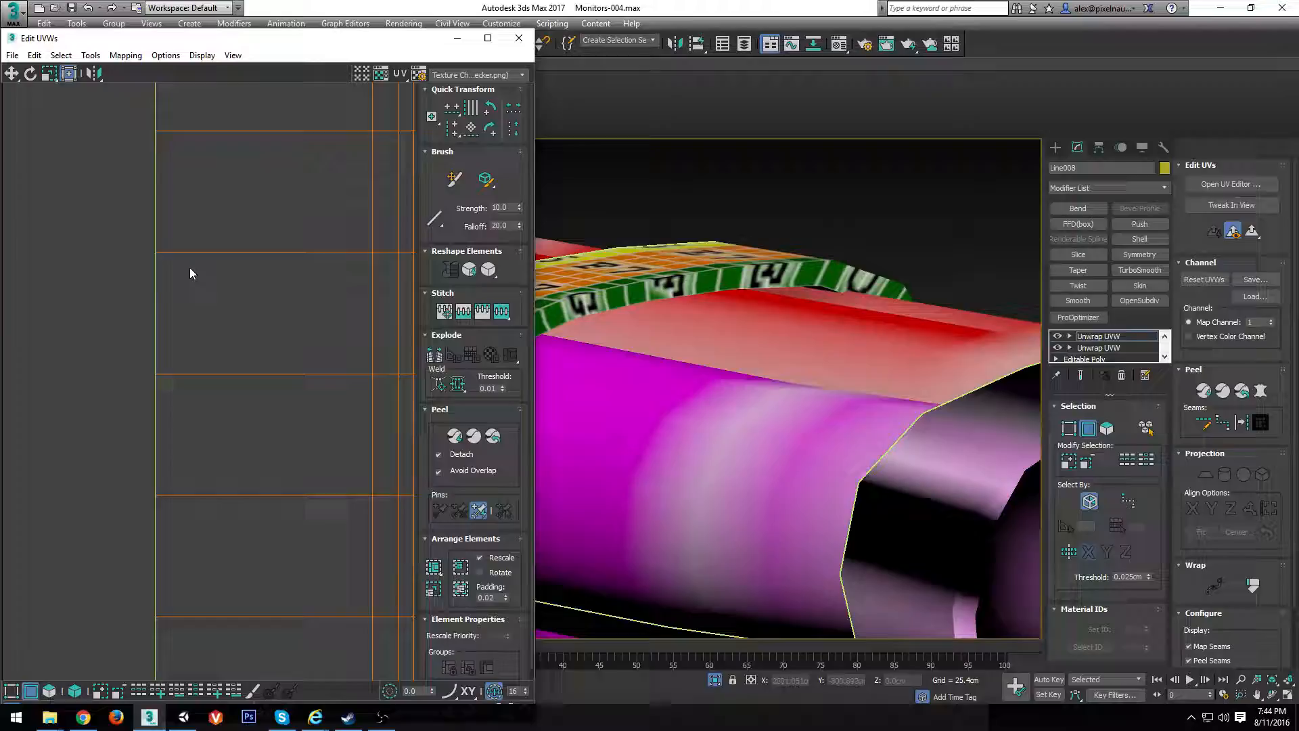
click(153, 291)
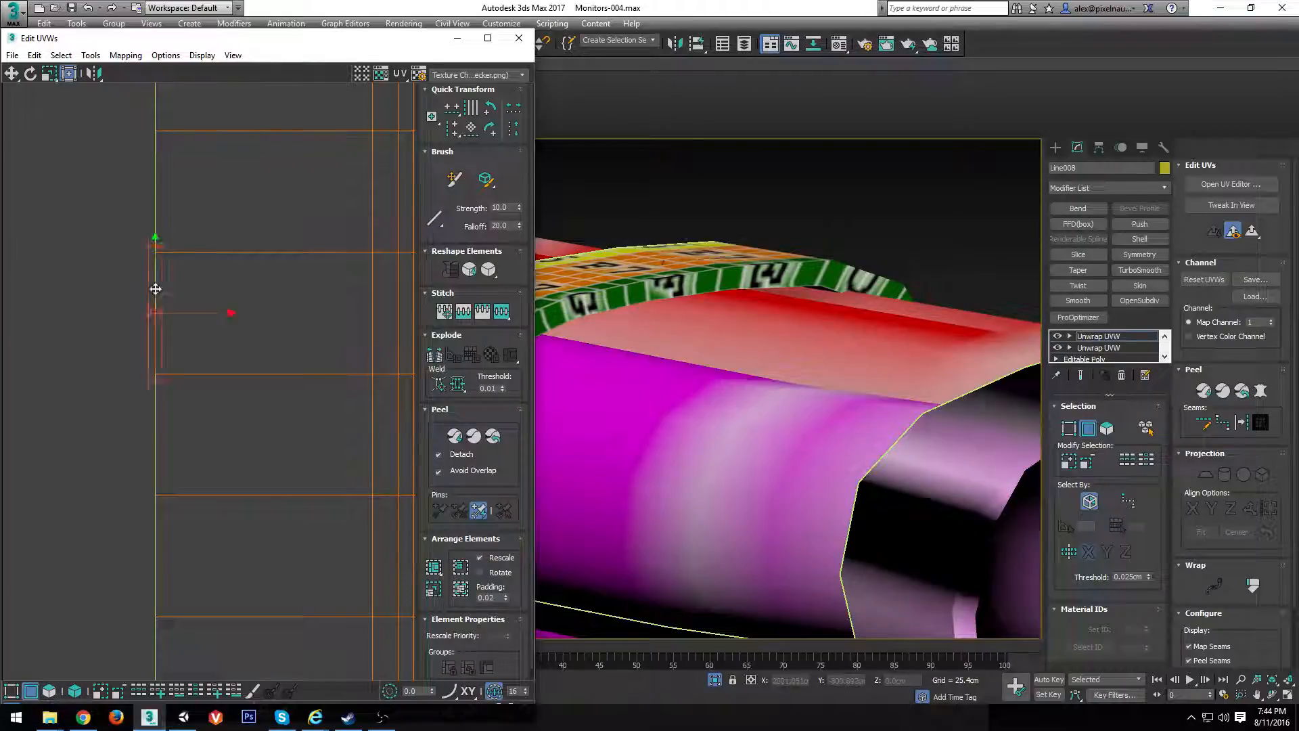
click(372, 299)
scroll(310, 312, down, 4)
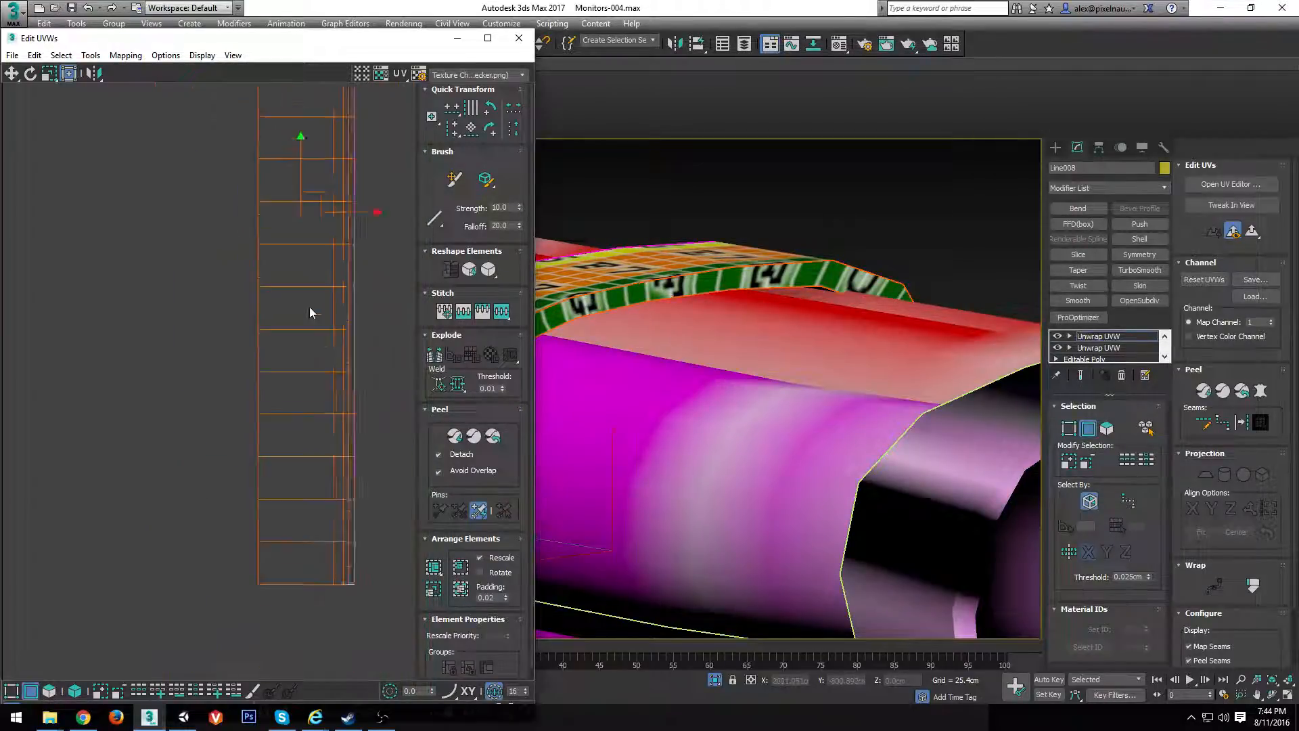
middle_drag(352, 258, 278, 312)
scroll(278, 313, up, 1)
drag(260, 306, 189, 305)
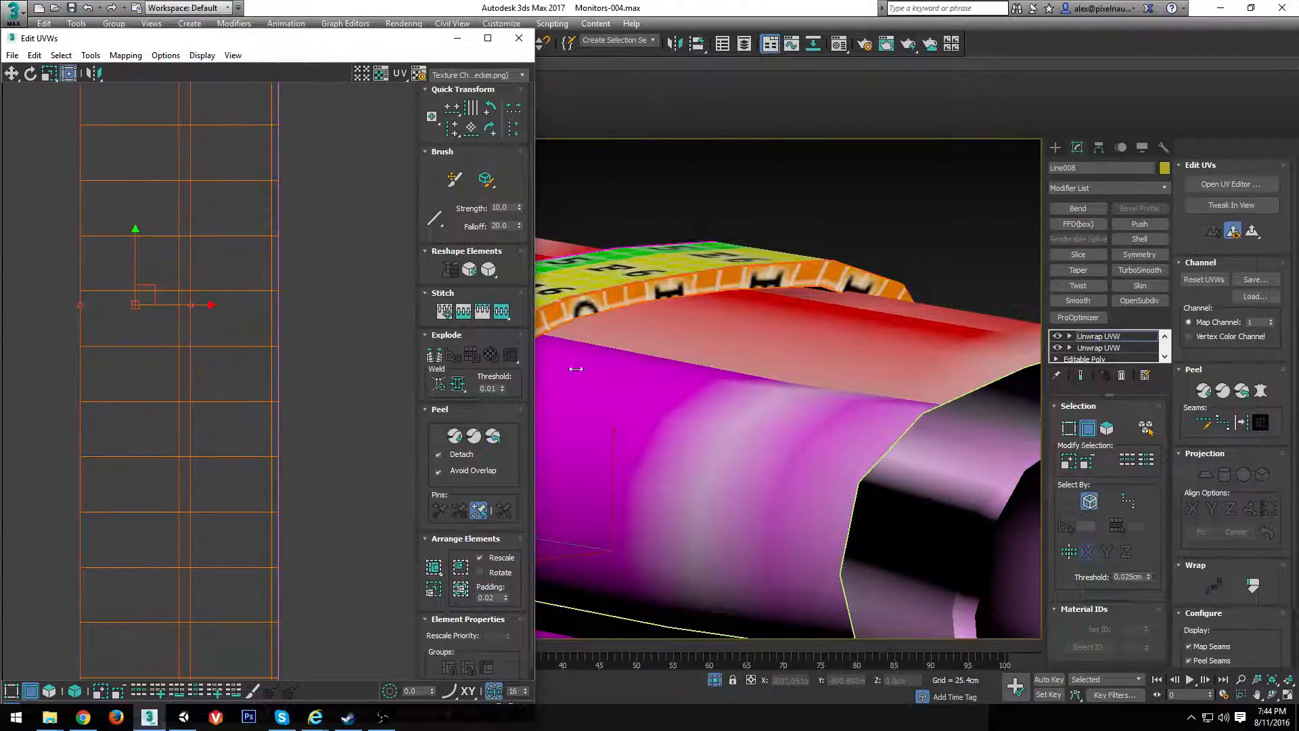
Check the strap's checker texture up close and move the selected loops slightly further outward
scroll(725, 342, up, 8)
scroll(913, 336, down, 6)
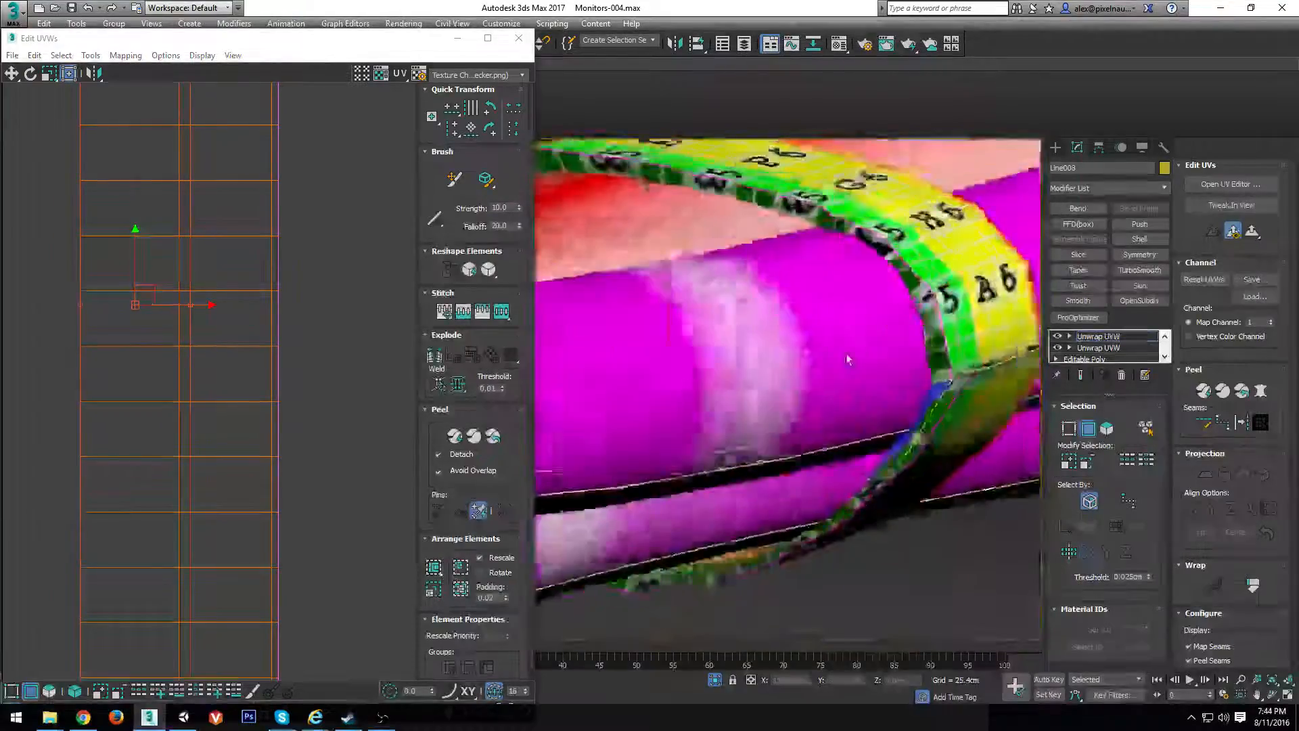
drag(185, 306, 169, 306)
Examine the straps along the cable bundle from several sides, comparing their checker texture with the corrected strap
scroll(203, 288, down, 4)
scroll(872, 329, down, 8)
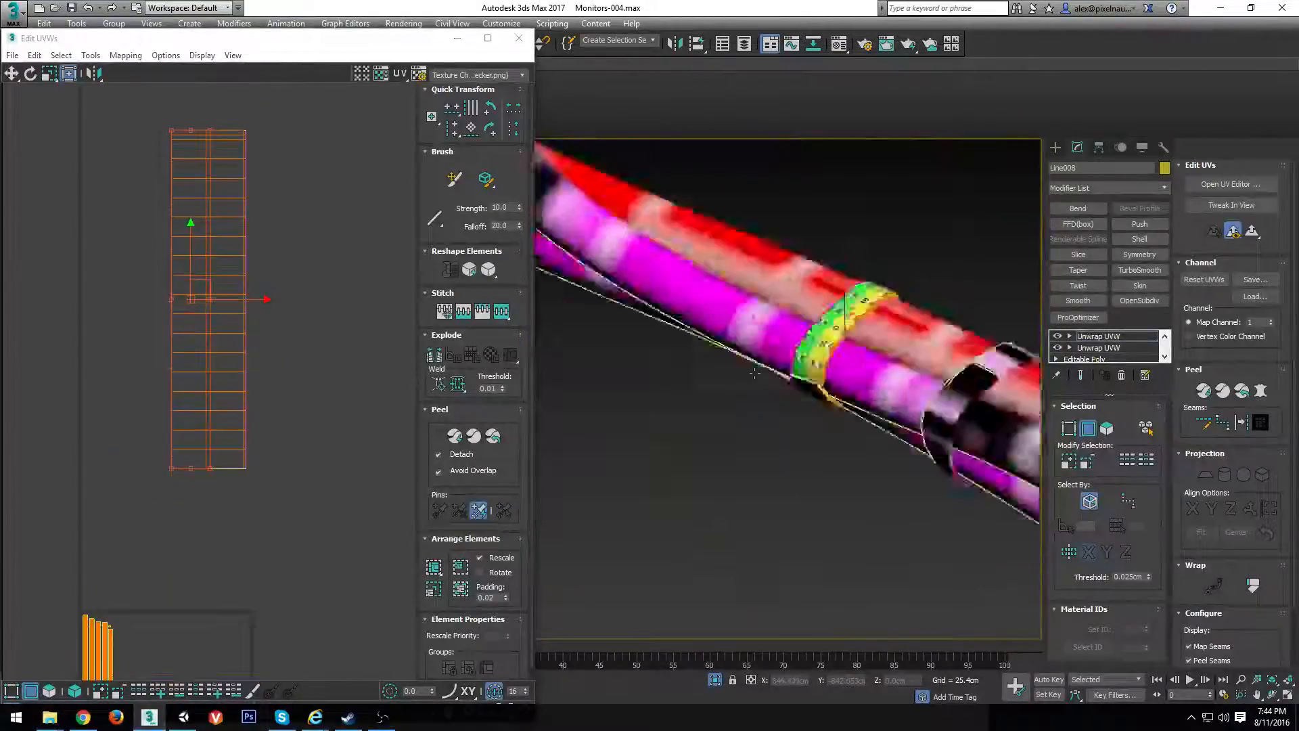
mouse_move(872, 329)
alt+middle_down()
mouse_move(935, 391)
mouse_move(699, 402)
mouse_move(873, 348)
alt+middle_up()
scroll(880, 392, down, 5)
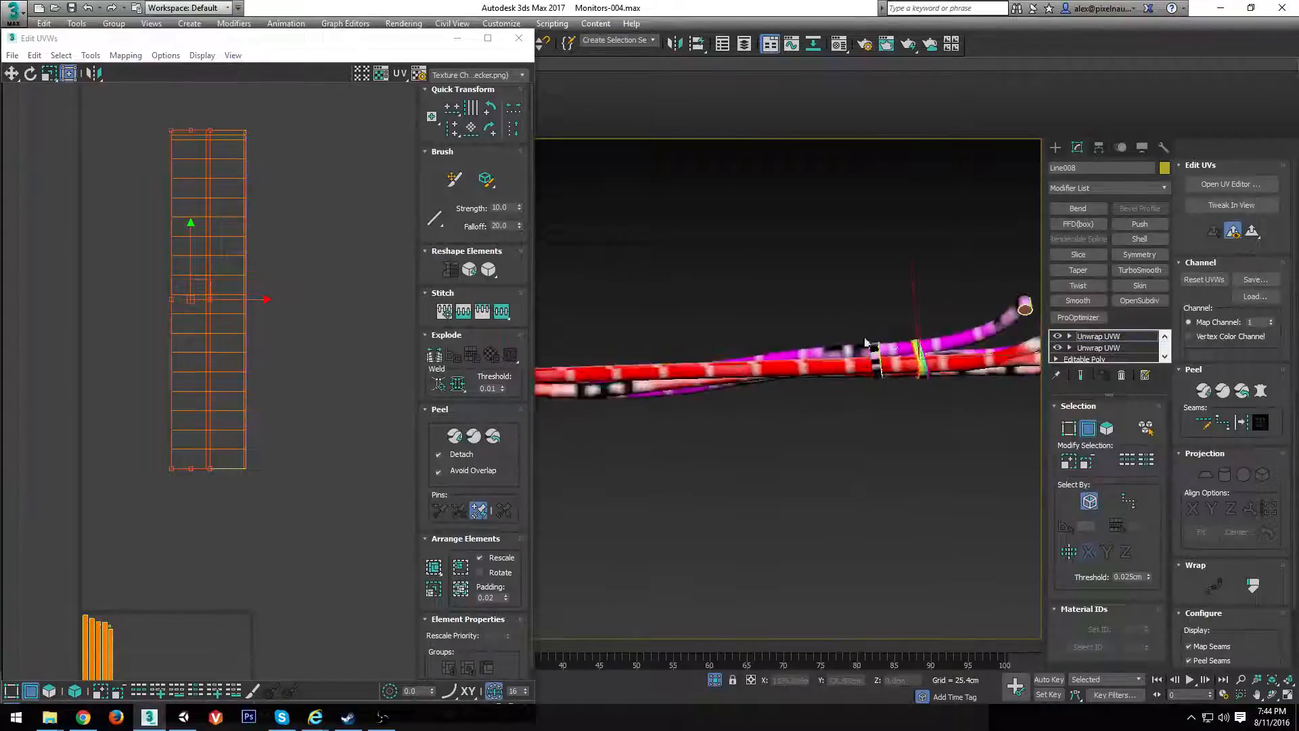
scroll(940, 359, up, 3)
scroll(718, 402, down, 2)
middle_drag(205, 300, 189, 282)
scroll(770, 296, up, 6)
scroll(769, 296, down, 4)
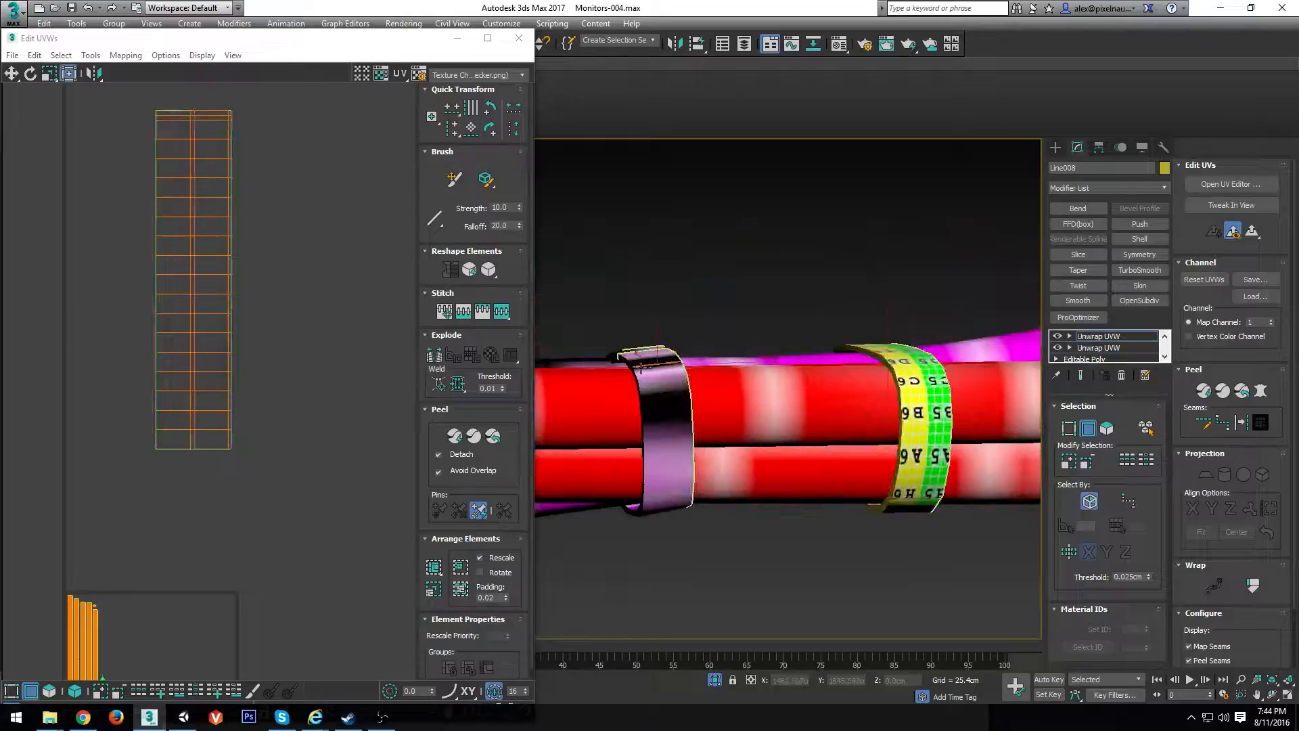
scroll(607, 350, up, 10)
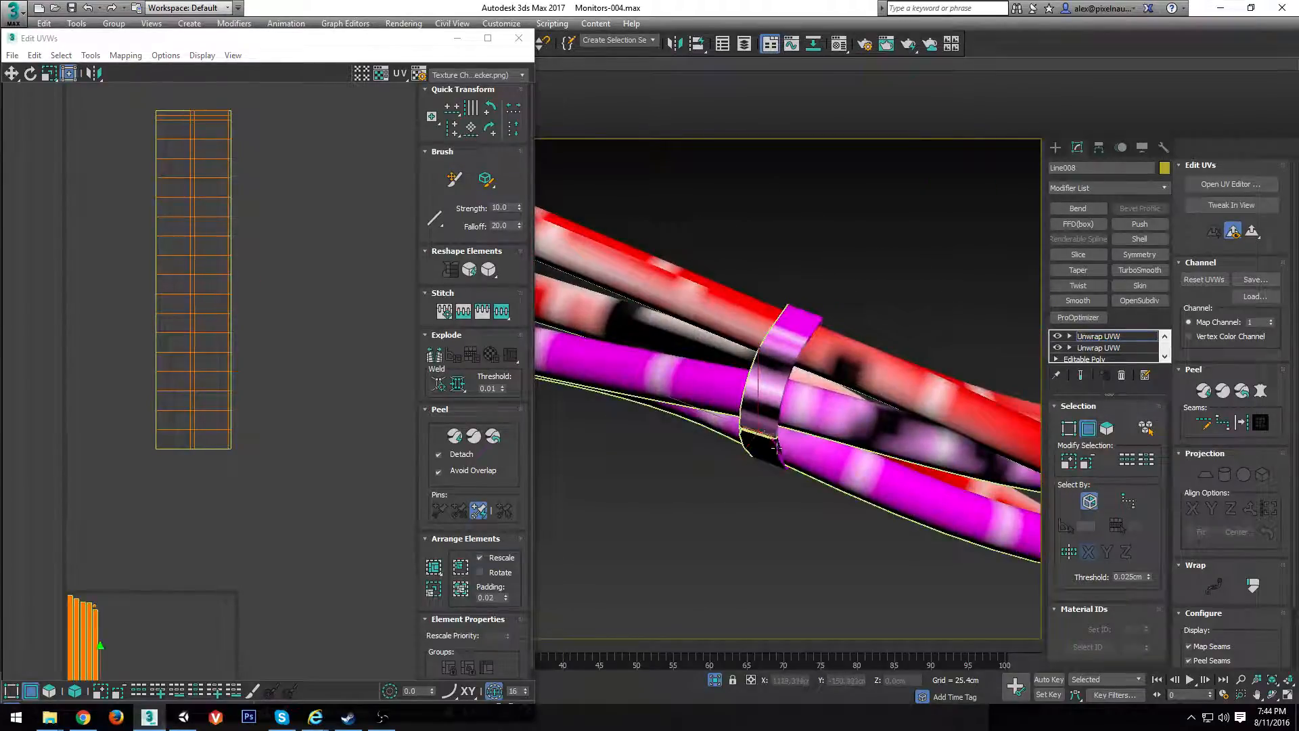
alt+middle_drag(777, 447, 742, 388)
scroll(863, 402, up, 4)
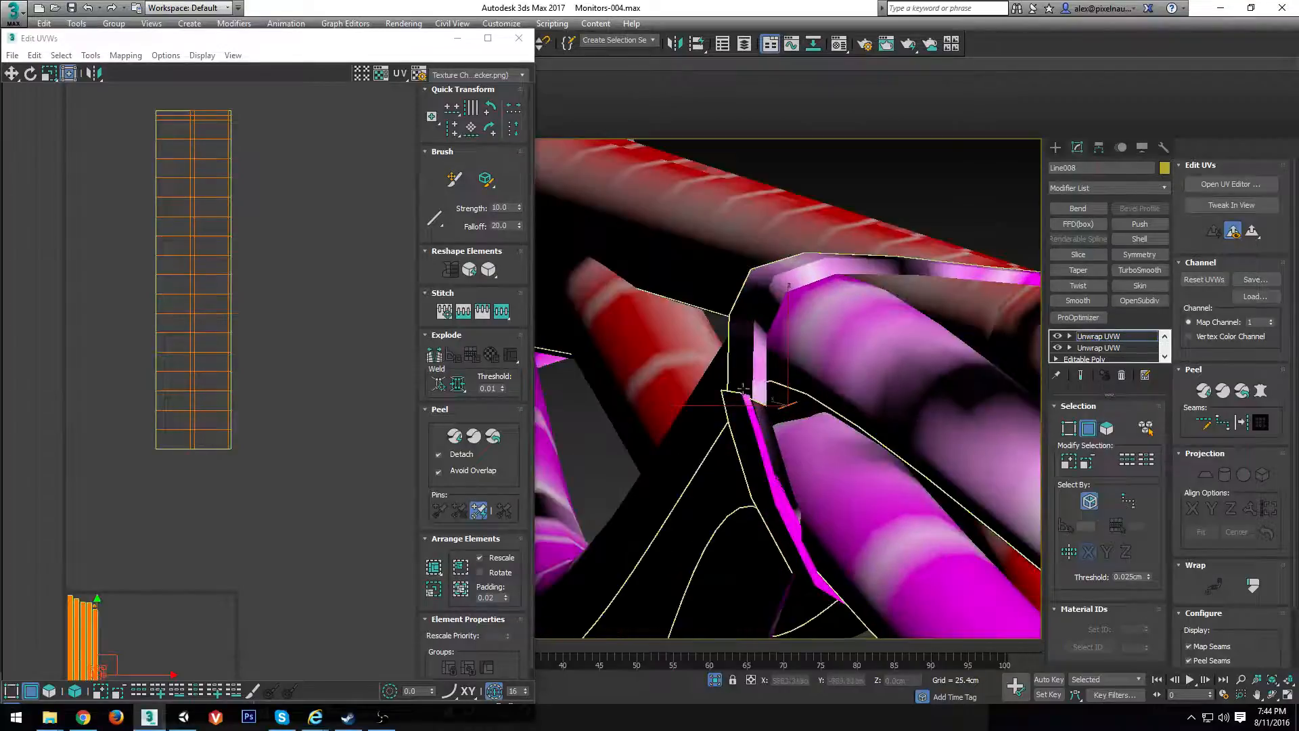
scroll(760, 415, down, 15)
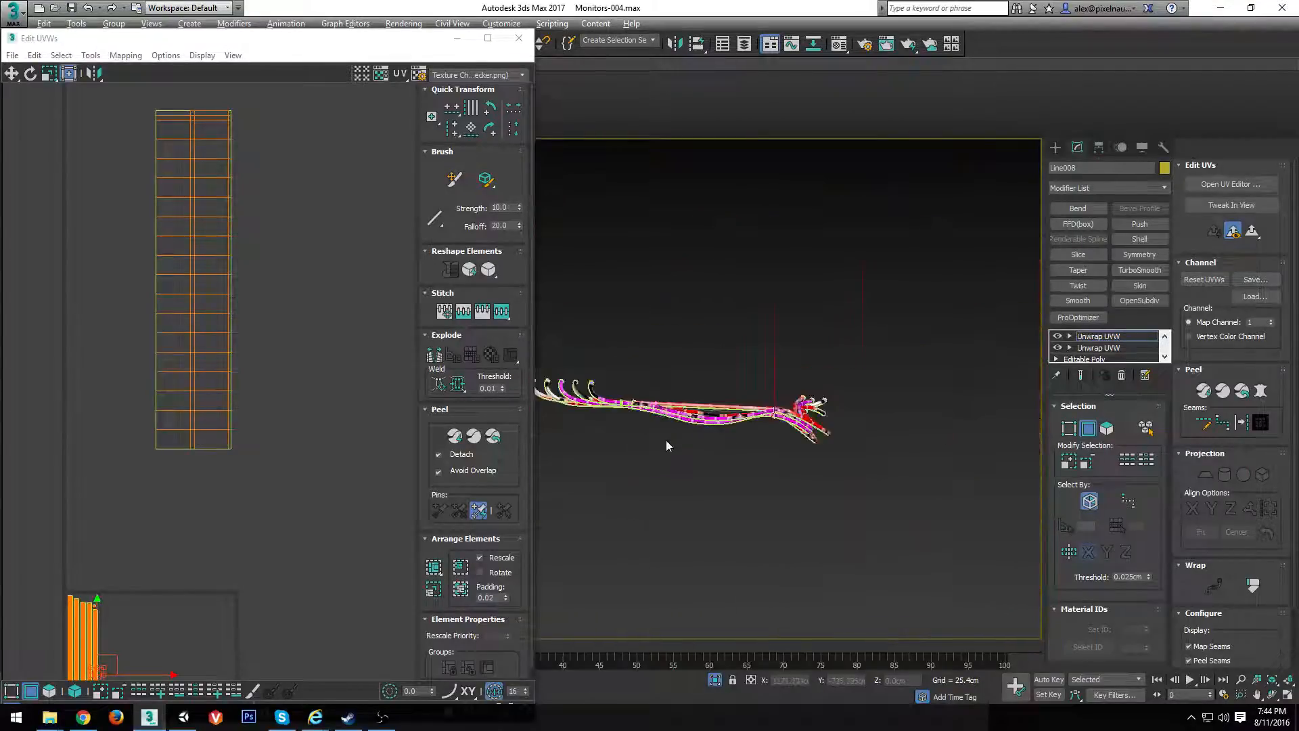
Pack all the UV shells, including the widened strap strip, back into the UV tile and review the cable bundle in the viewport
scroll(195, 233, down, 3)
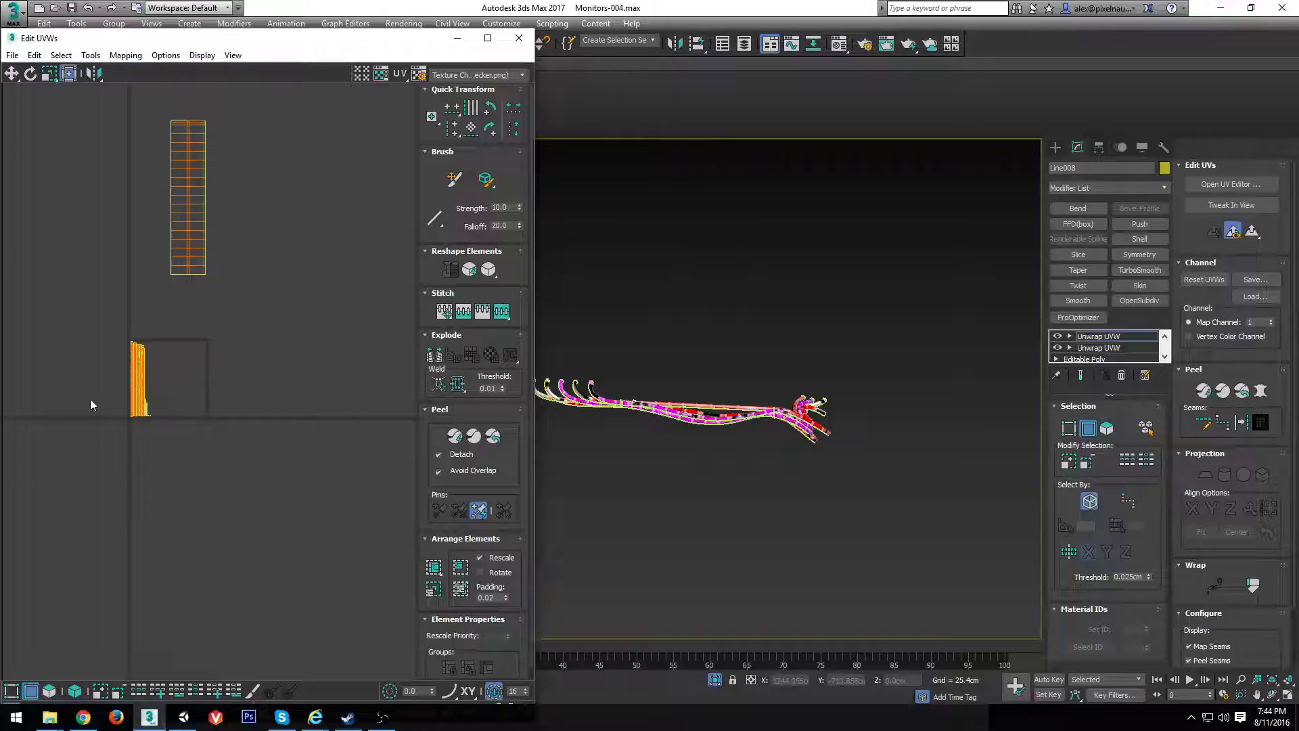
click(460, 594)
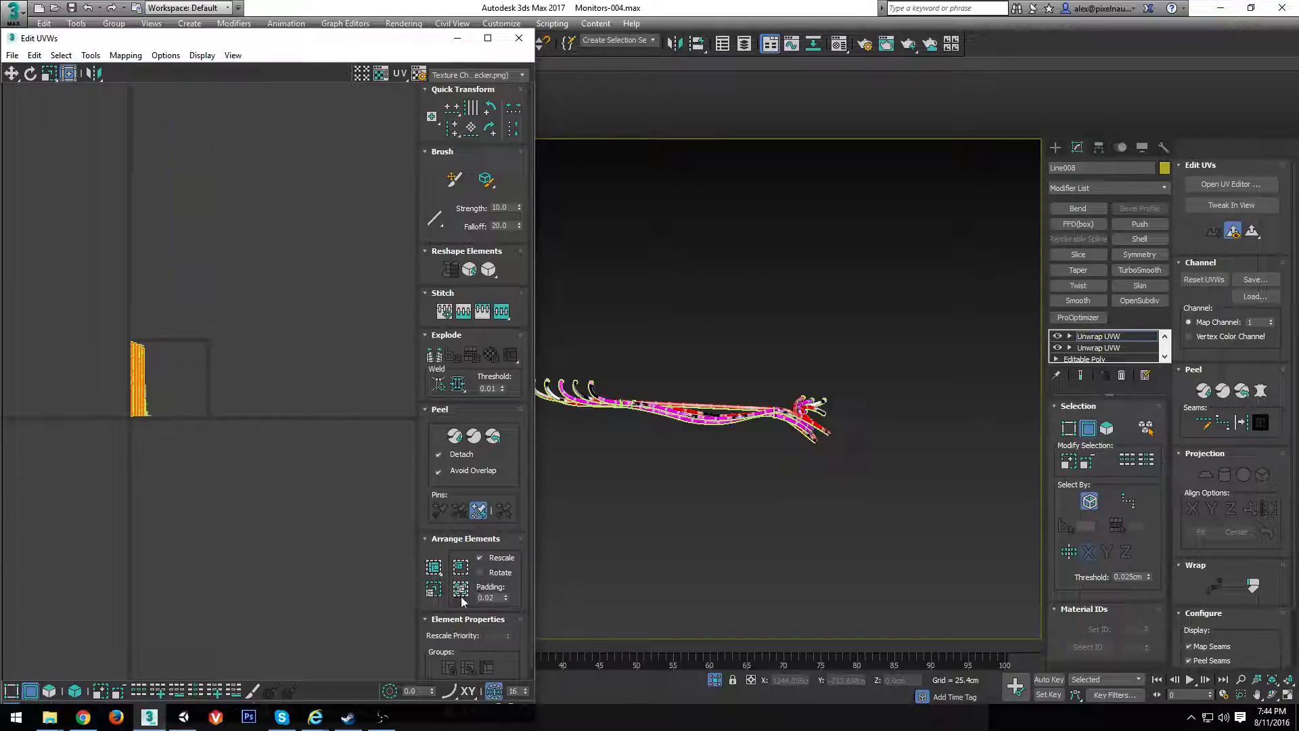
scroll(139, 351, up, 5)
middle_drag(136, 347, 285, 338)
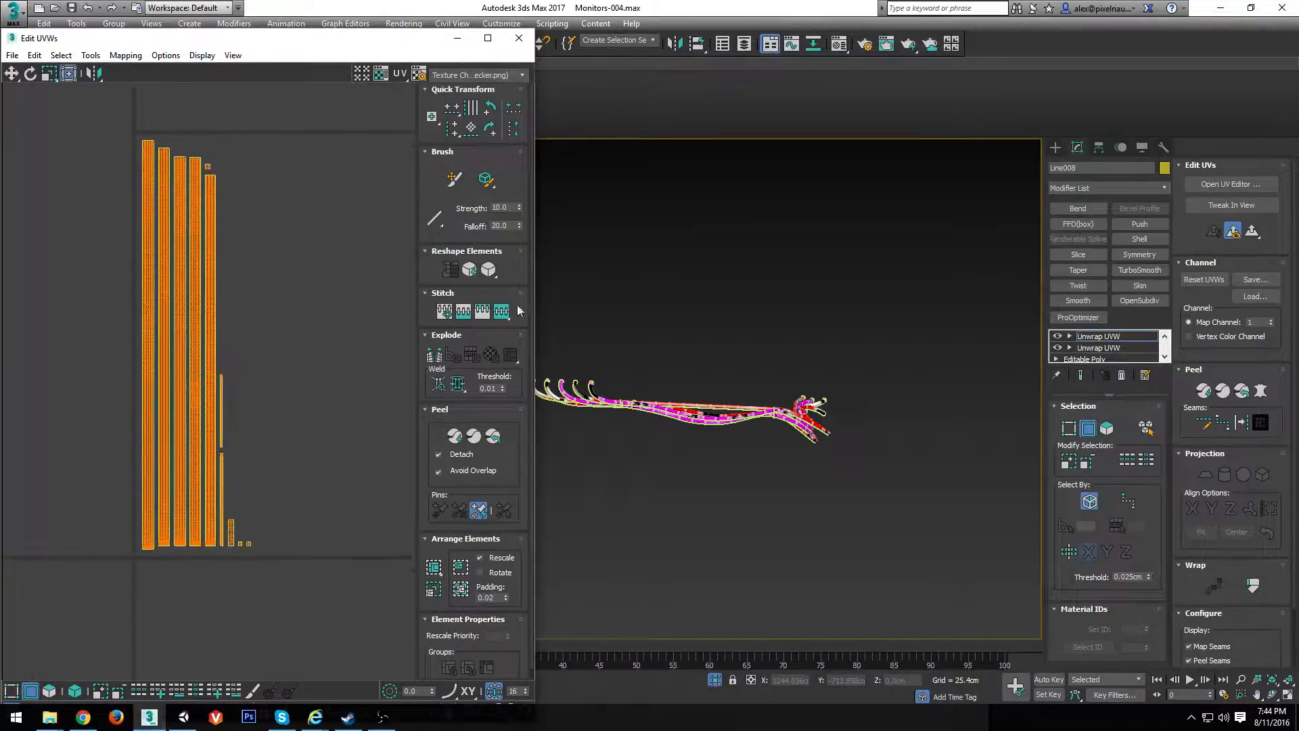
scroll(716, 370, up, 4)
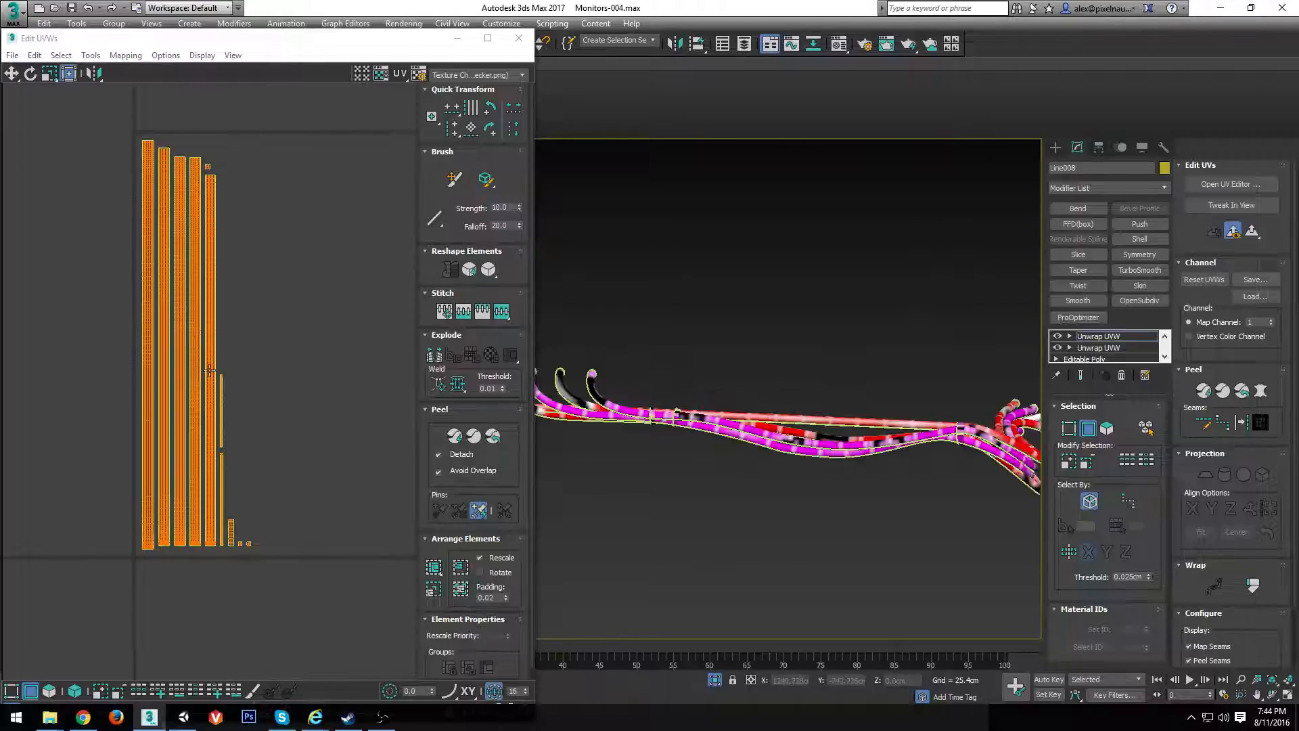
middle_drag(209, 370, 127, 397)
scroll(738, 287, down, 7)
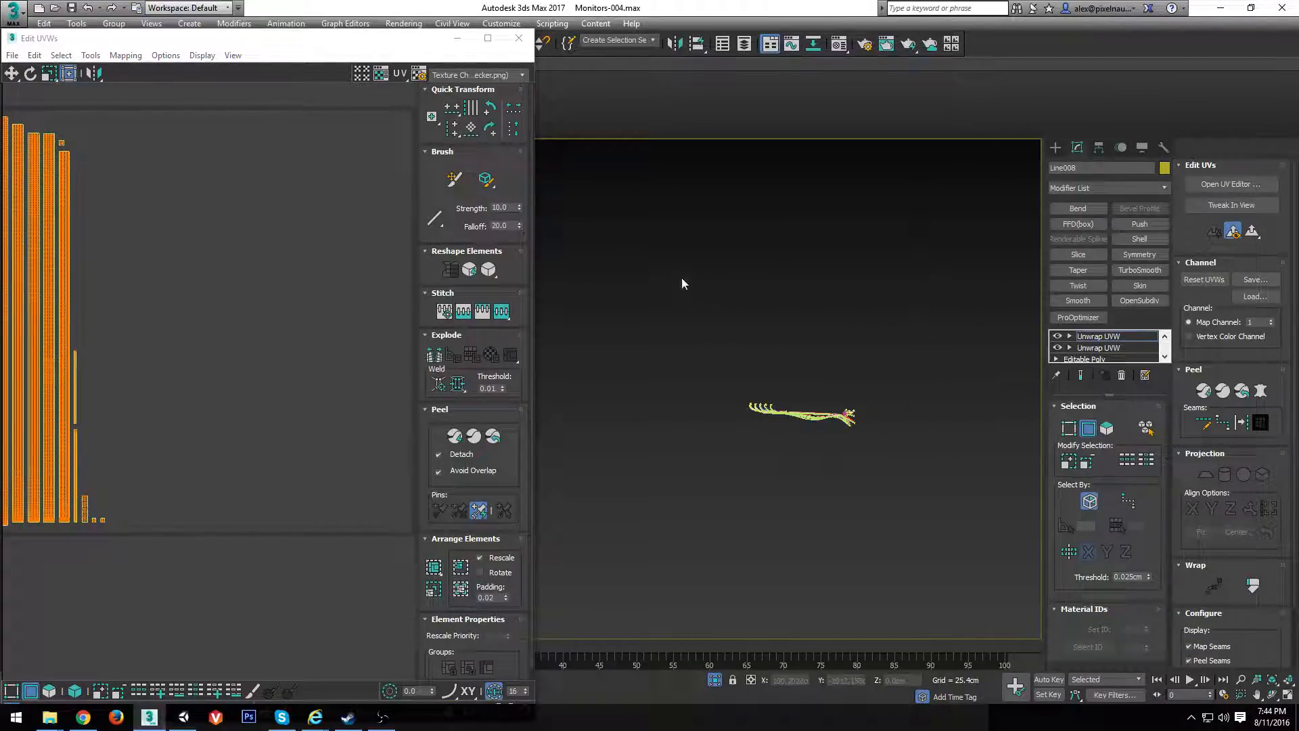
Select all of the cable and strap UV shells in the UV tile
middle_drag(21, 282, 119, 275)
scroll(142, 218, down, 3)
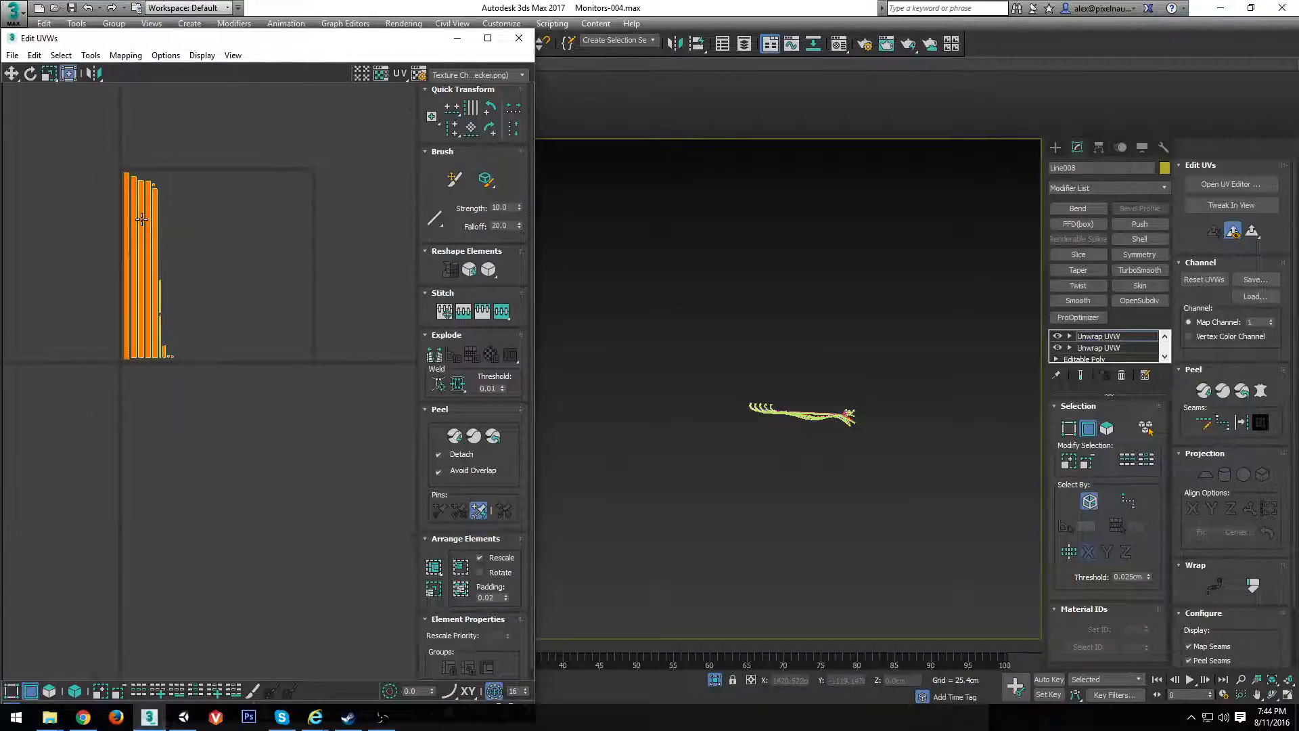
scroll(193, 170, up, 2)
drag(184, 149, 15, 542)
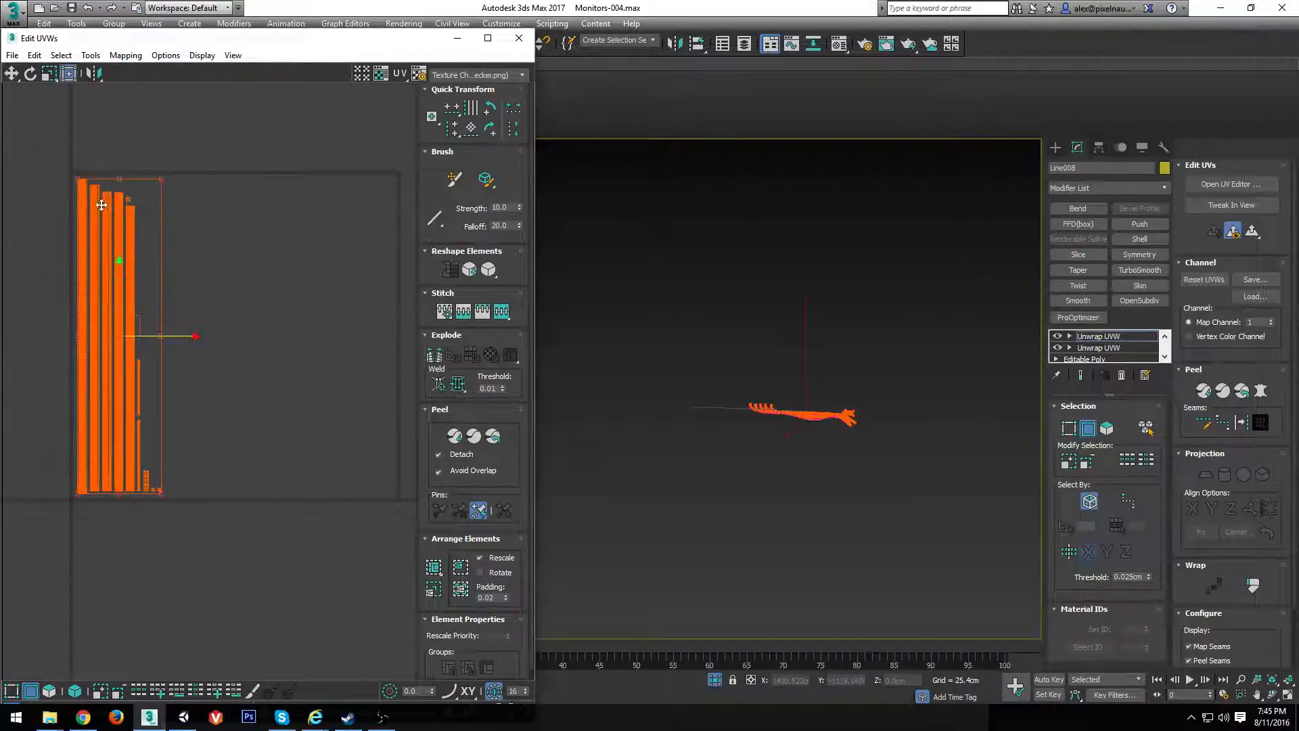
Try scaling all the UV shells up proportionally to about twice the UV tile's height, then undo the scaling
scroll(177, 286, down, 3)
middle_drag(177, 285, 159, 328)
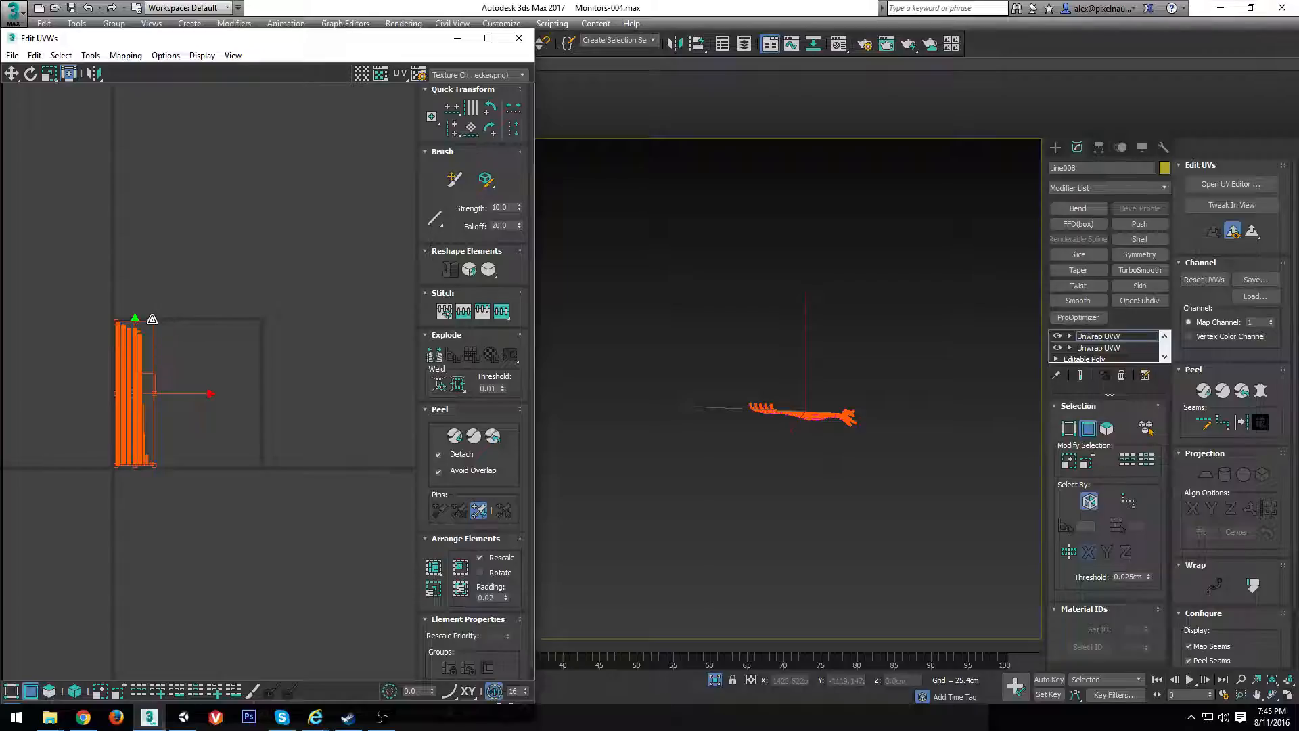
drag(151, 319, 195, 204)
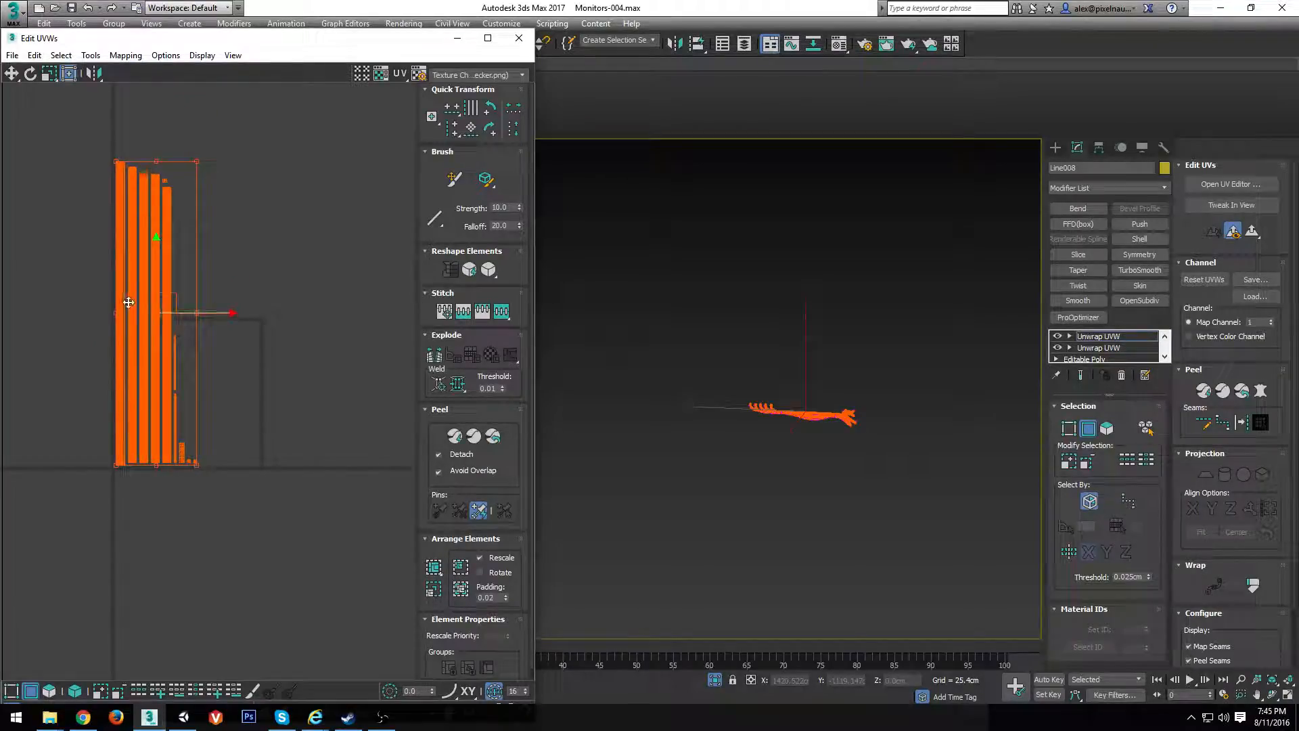
scroll(140, 407, up, 3)
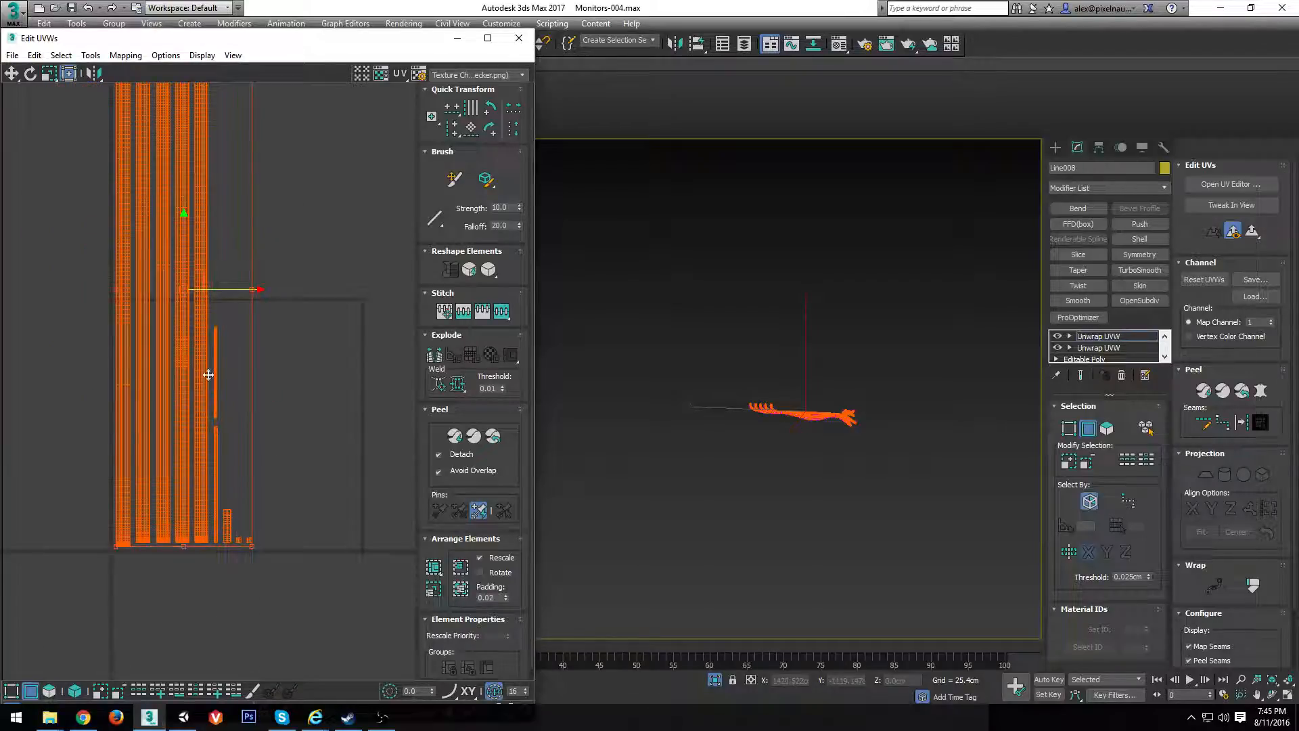
scroll(208, 374, down, 3)
scroll(776, 496, up, 8)
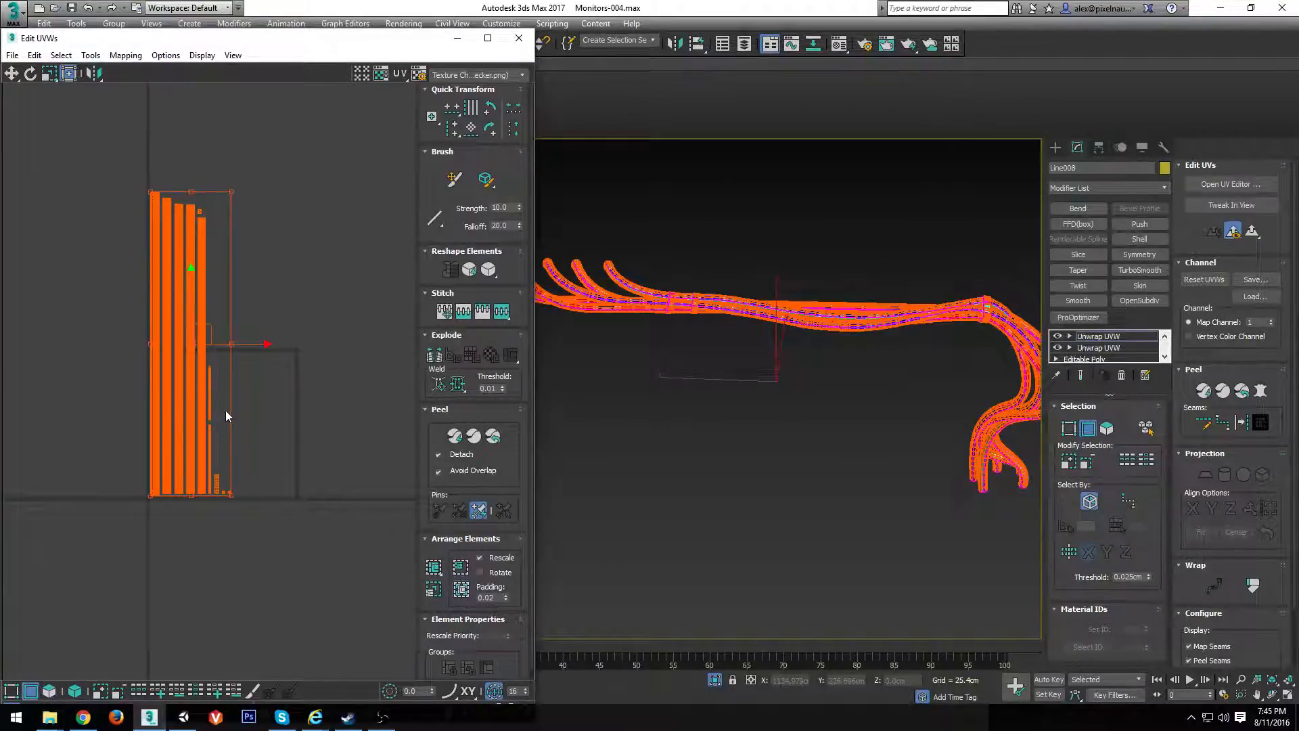
key(ctrl+z)
Move all the selected UV shells slightly and scale them to fill the UV tile's height
scroll(174, 377, up, 6)
middle_drag(154, 377, 191, 278)
scroll(191, 279, down, 2)
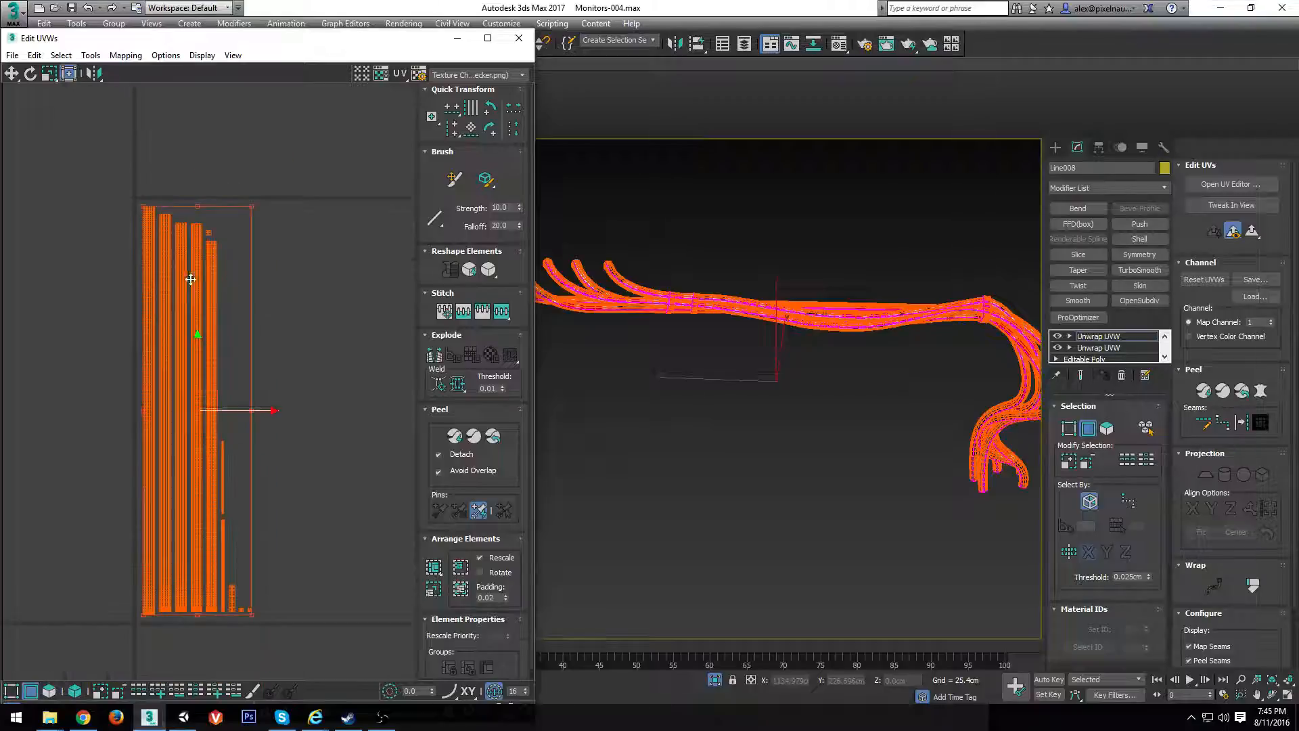
drag(212, 288, 211, 297)
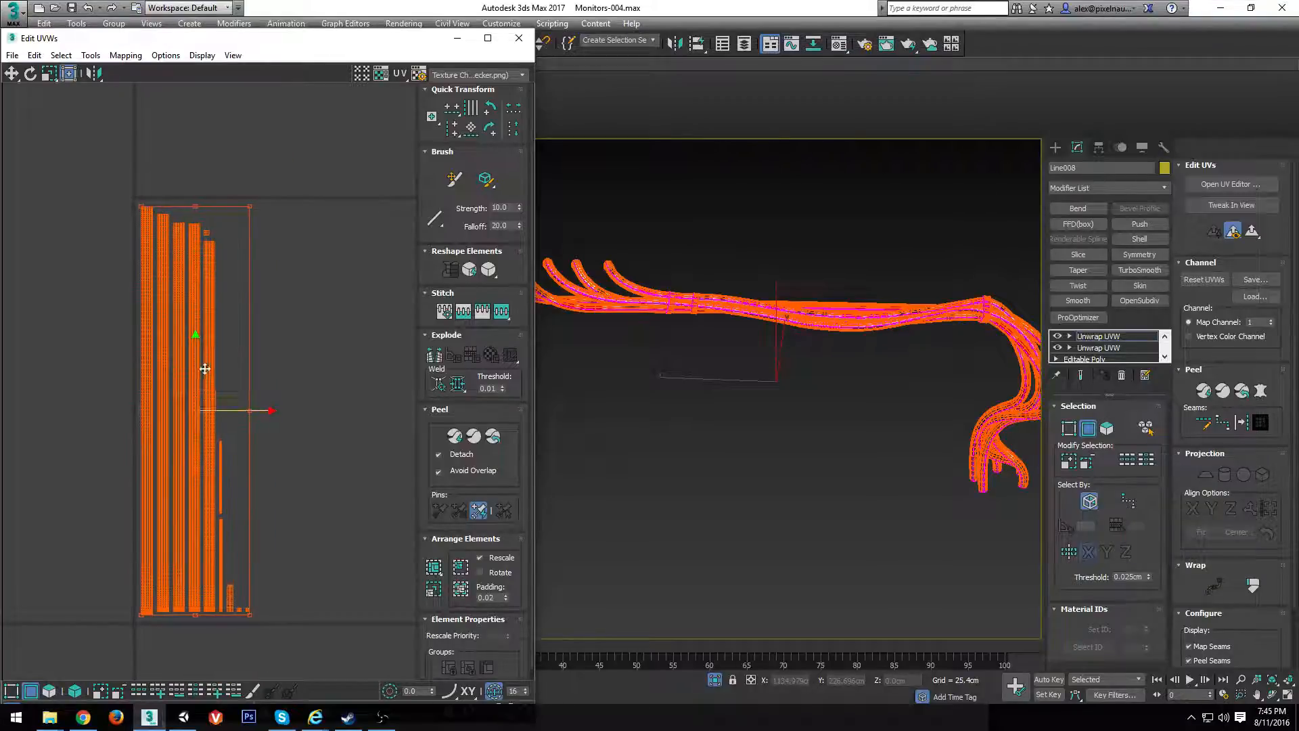
key(ctrl+z)
drag(211, 394, 209, 399)
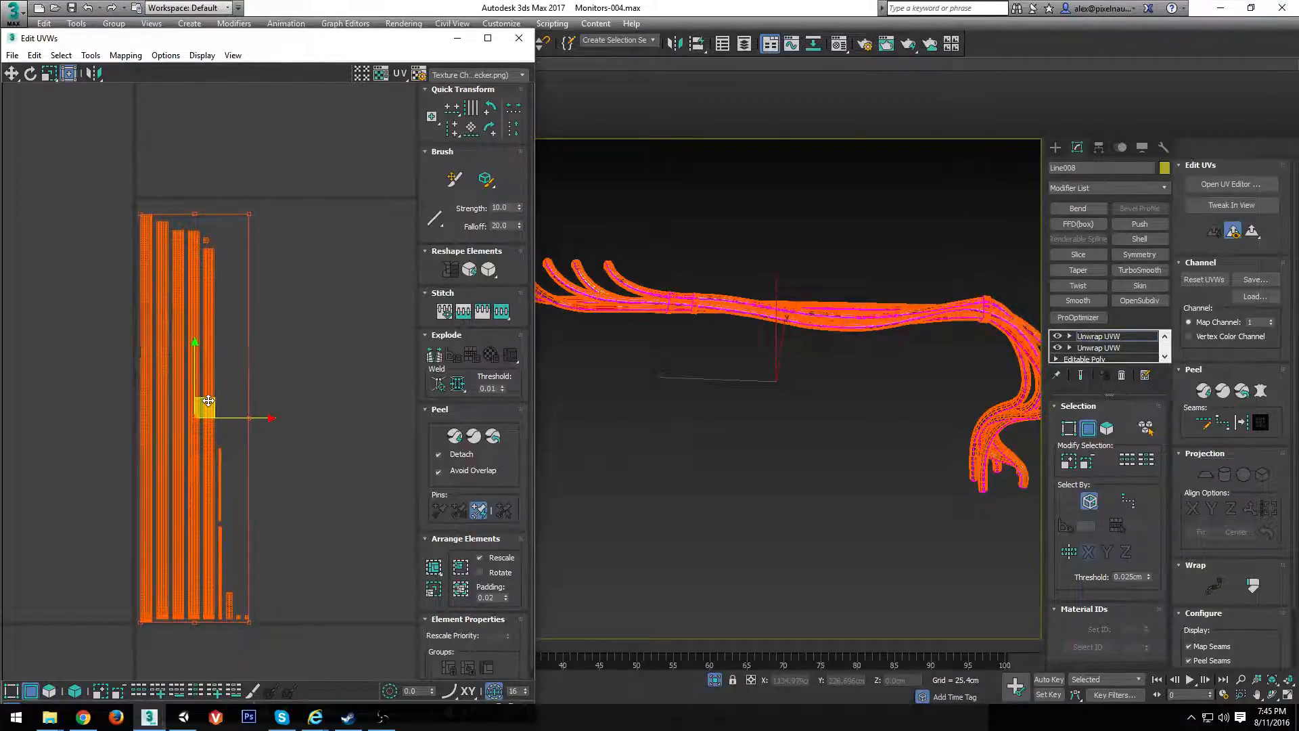
ctrl+drag(251, 213, 183, 250)
Examine the cable bundle from several sides up to its curved cable ends, clearing the UV selection to see the checker texture
middle_drag(787, 317, 779, 321)
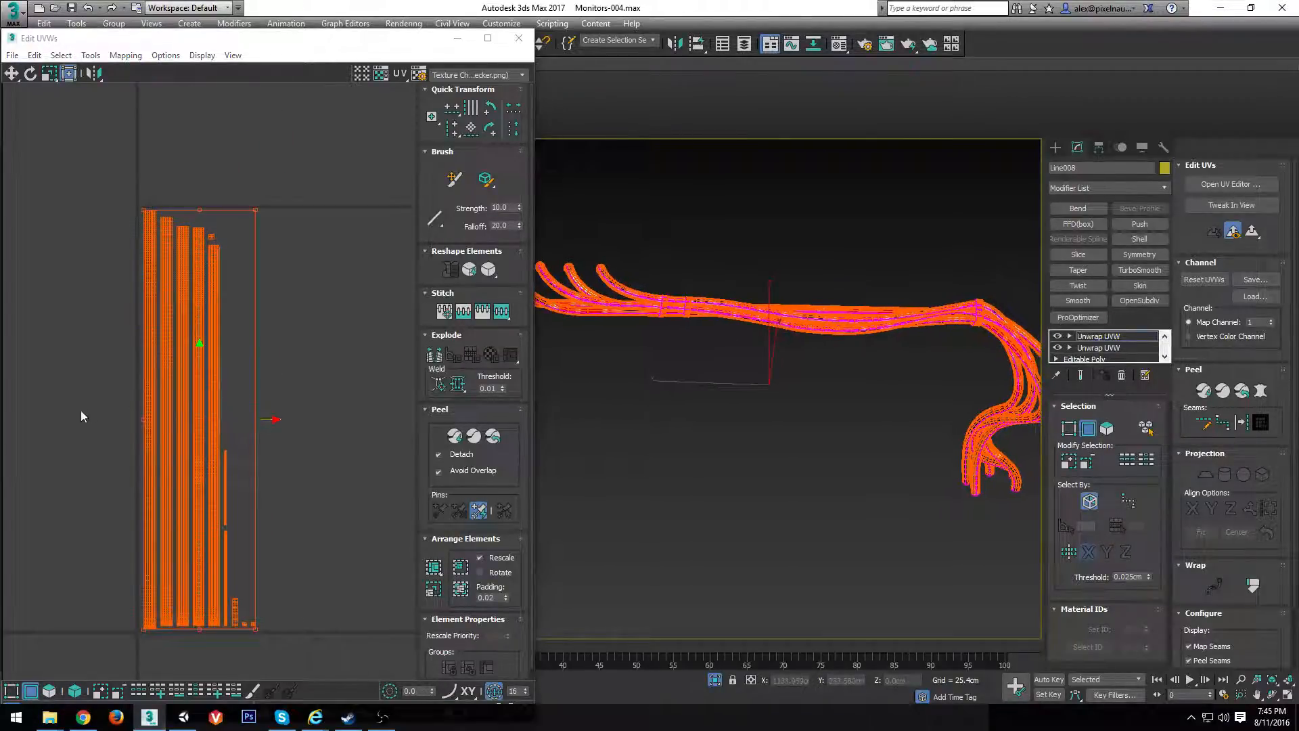
alt+middle_drag(880, 377, 677, 433)
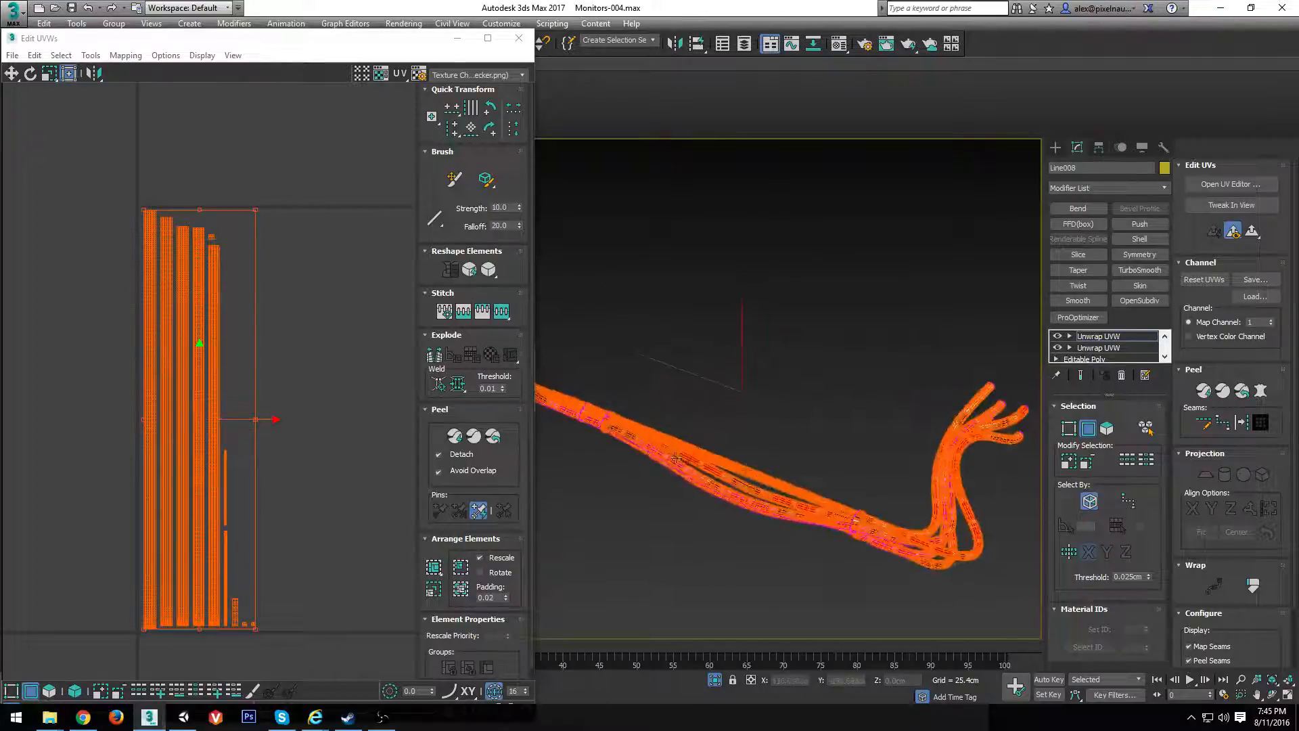
scroll(241, 305, down, 3)
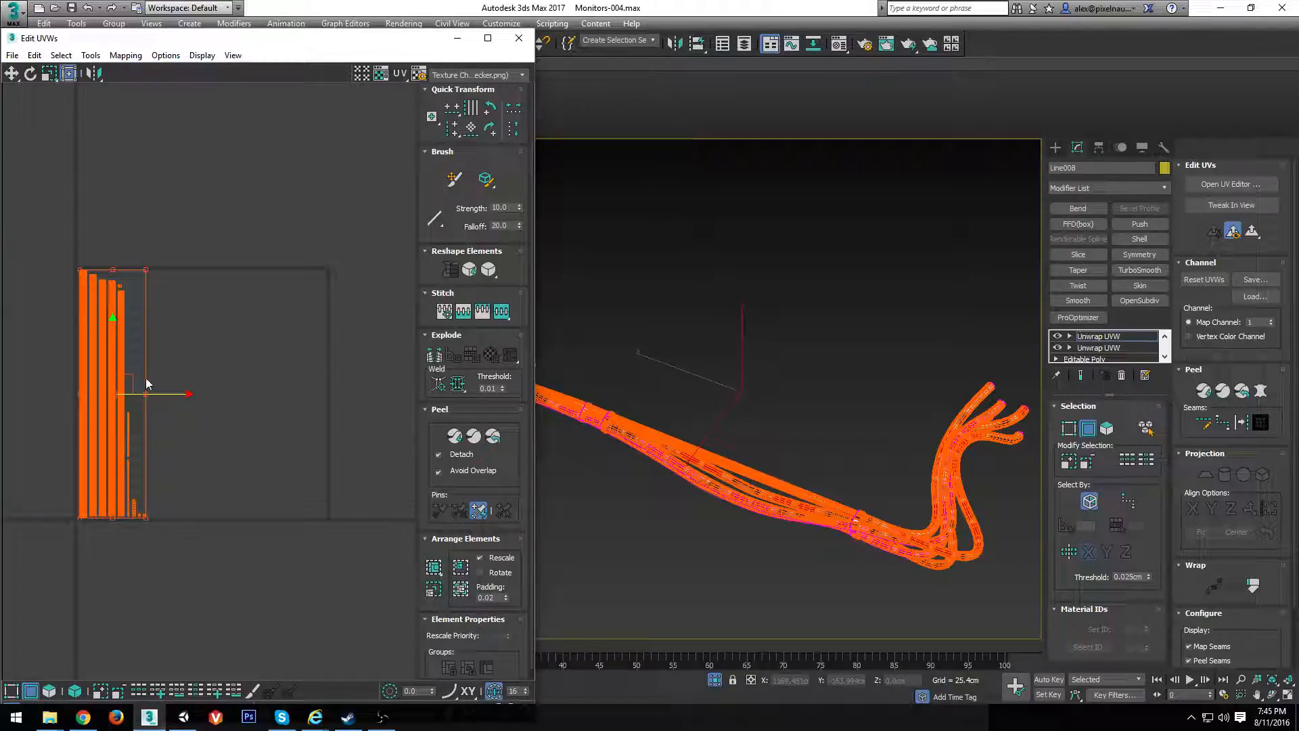
alt+middle_drag(845, 543, 738, 428)
scroll(704, 455, up, 4)
scroll(677, 417, up, 1)
scroll(687, 423, up, 4)
middle_drag(628, 423, 650, 421)
click(729, 467)
scroll(729, 466, down, 4)
middle_drag(729, 466, 903, 472)
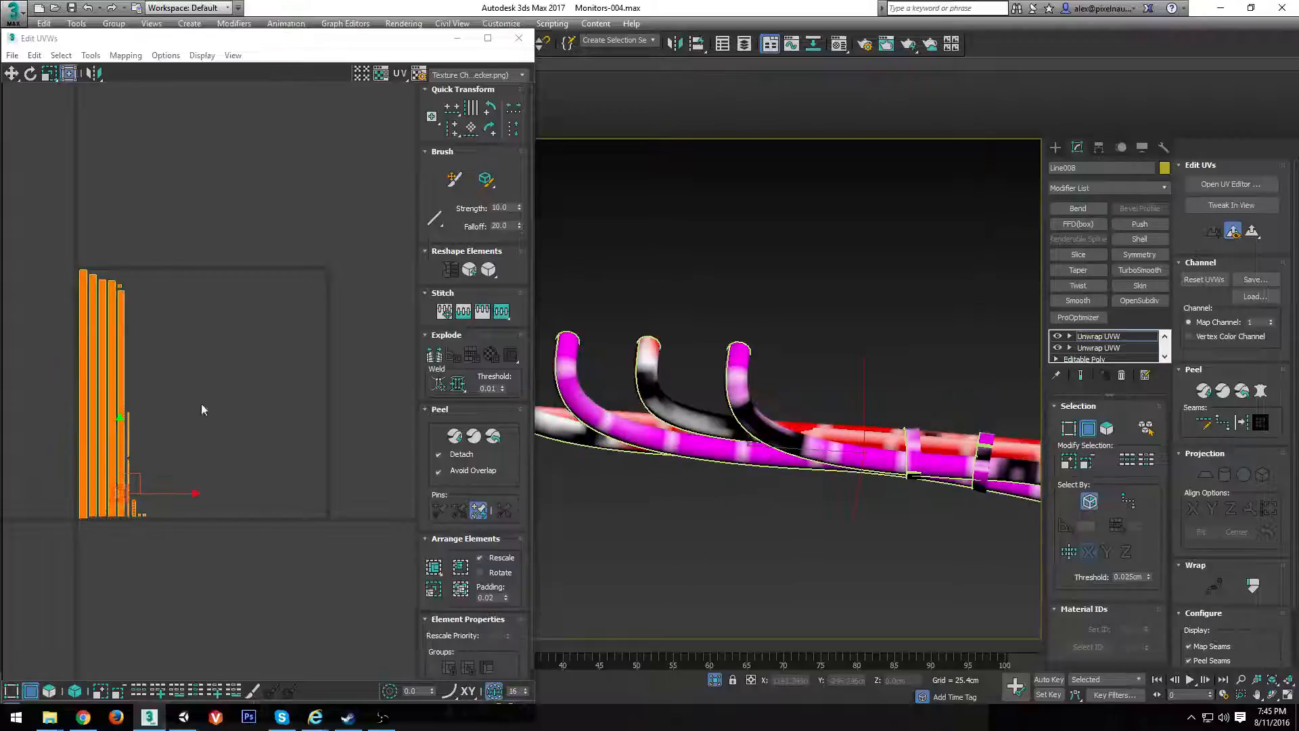
Select the upper part of the long cable UV shells to locate it on the model, and clear that selection
drag(140, 303, 80, 328)
drag(2, 371, 5, 370)
scroll(49, 369, up, 3)
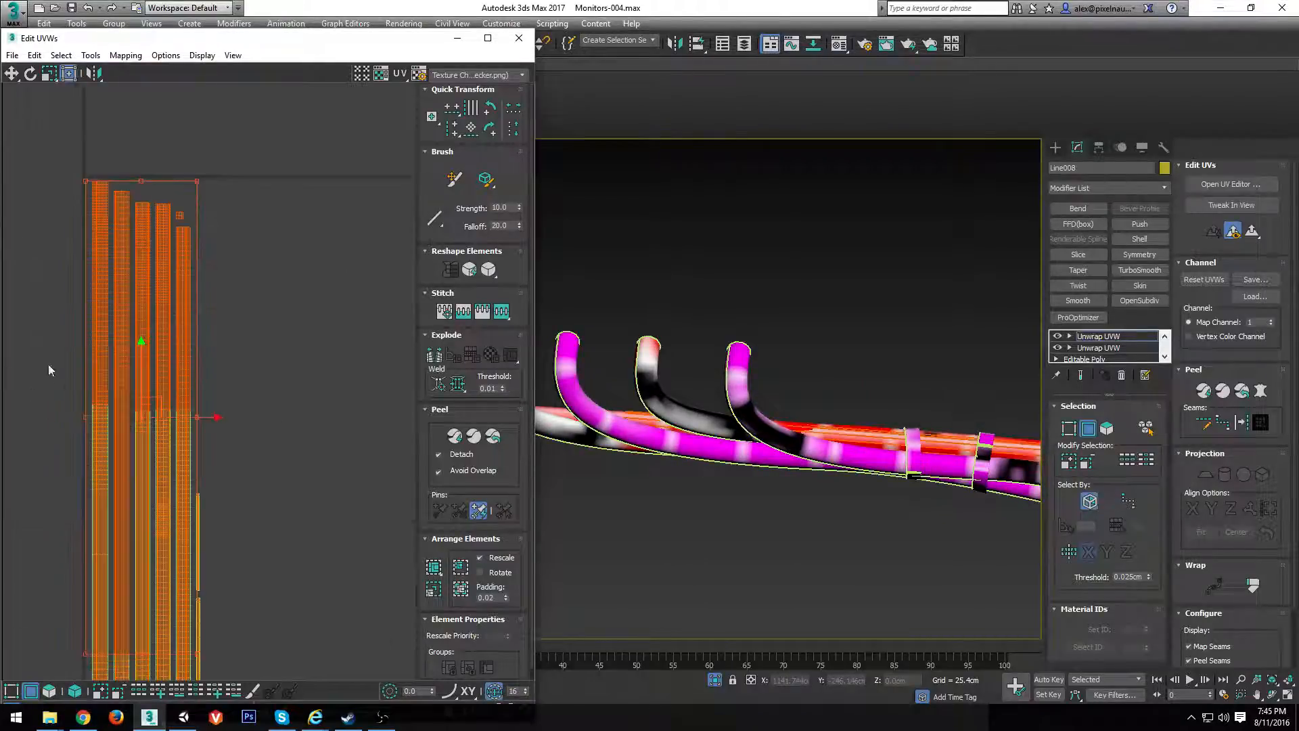
click(810, 452)
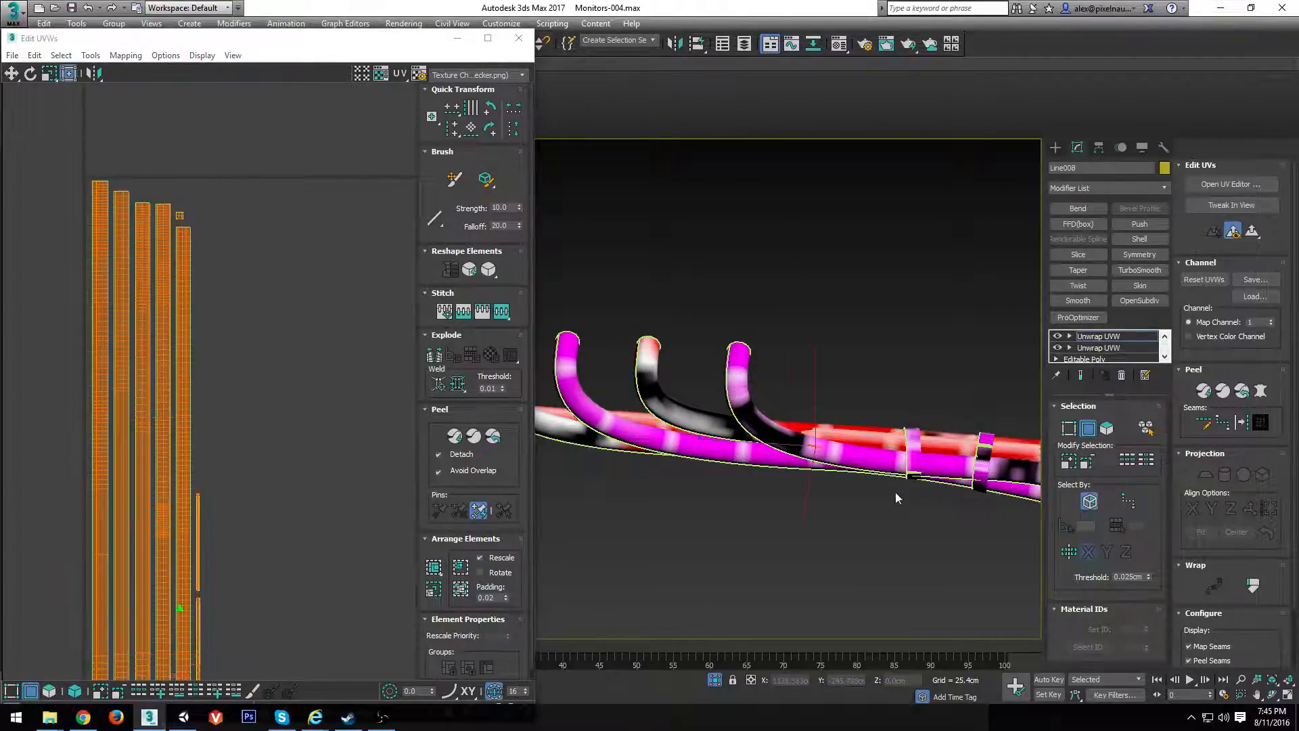
Inspect the two neighbouring straps and the cables beneath them from several sides, checking their texture and edge flow
scroll(896, 492, up, 4)
middle_drag(887, 491, 762, 513)
alt+middle_drag(724, 415, 822, 494)
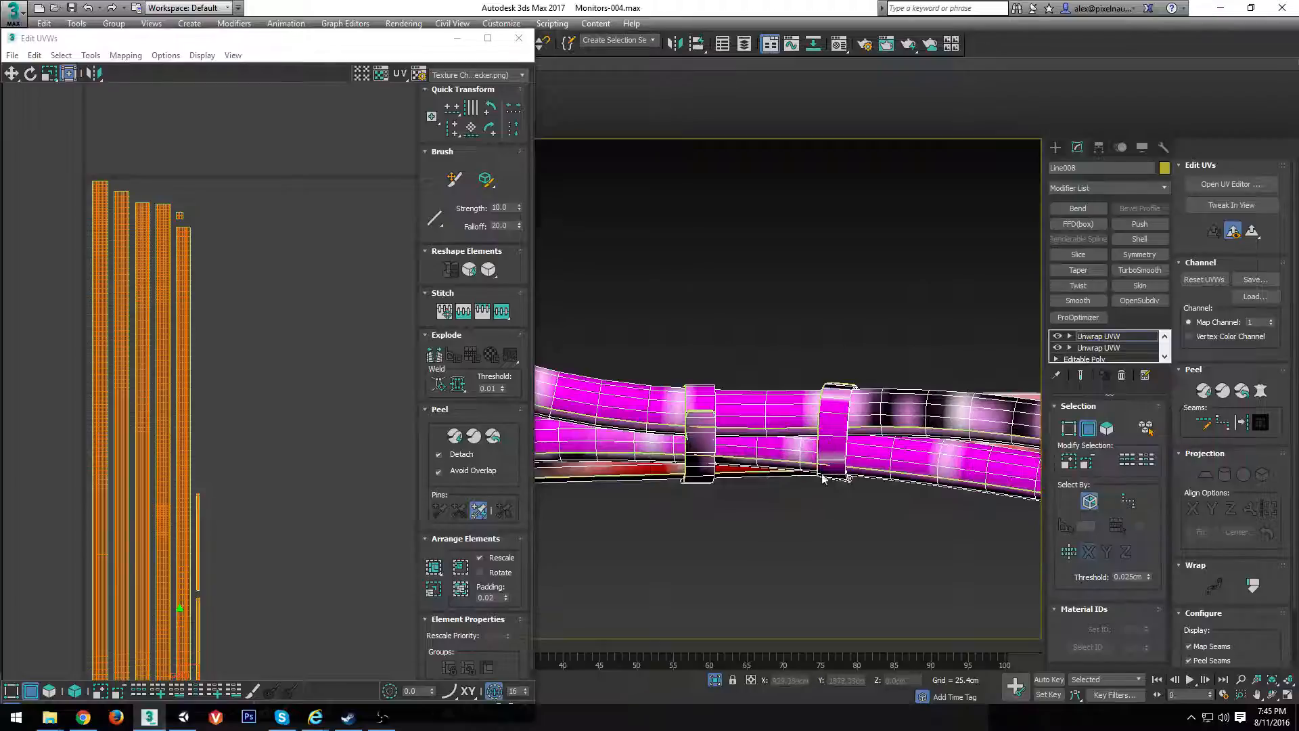
scroll(810, 453, down, 3)
alt+middle_drag(818, 464, 886, 476)
scroll(841, 514, up, 3)
alt+middle_drag(887, 476, 773, 518)
scroll(741, 465, up, 3)
click(745, 466)
scroll(748, 466, down, 3)
middle_drag(826, 482, 671, 479)
scroll(670, 480, down, 2)
middle_drag(675, 407, 758, 423)
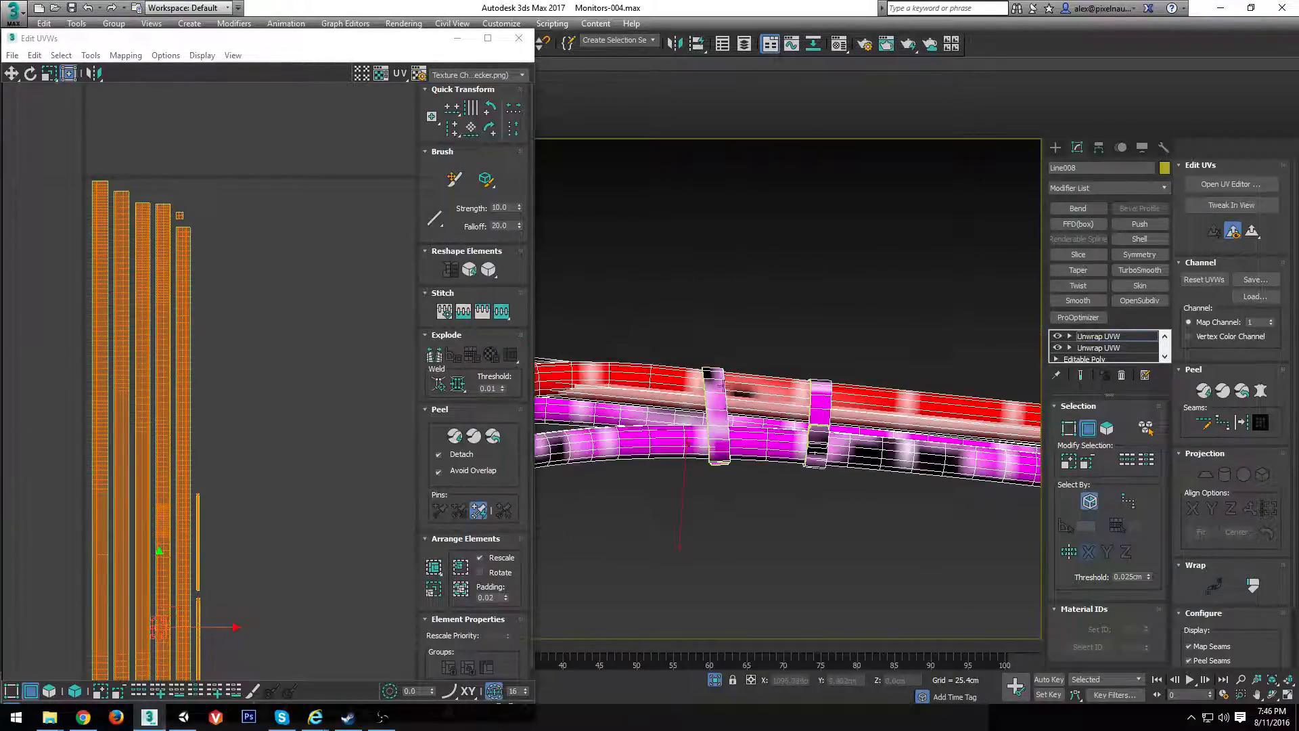
Convert the cable bundle to an Editable Poly and switch to edge selection
right_click(716, 375)
mouse_move(826, 516)
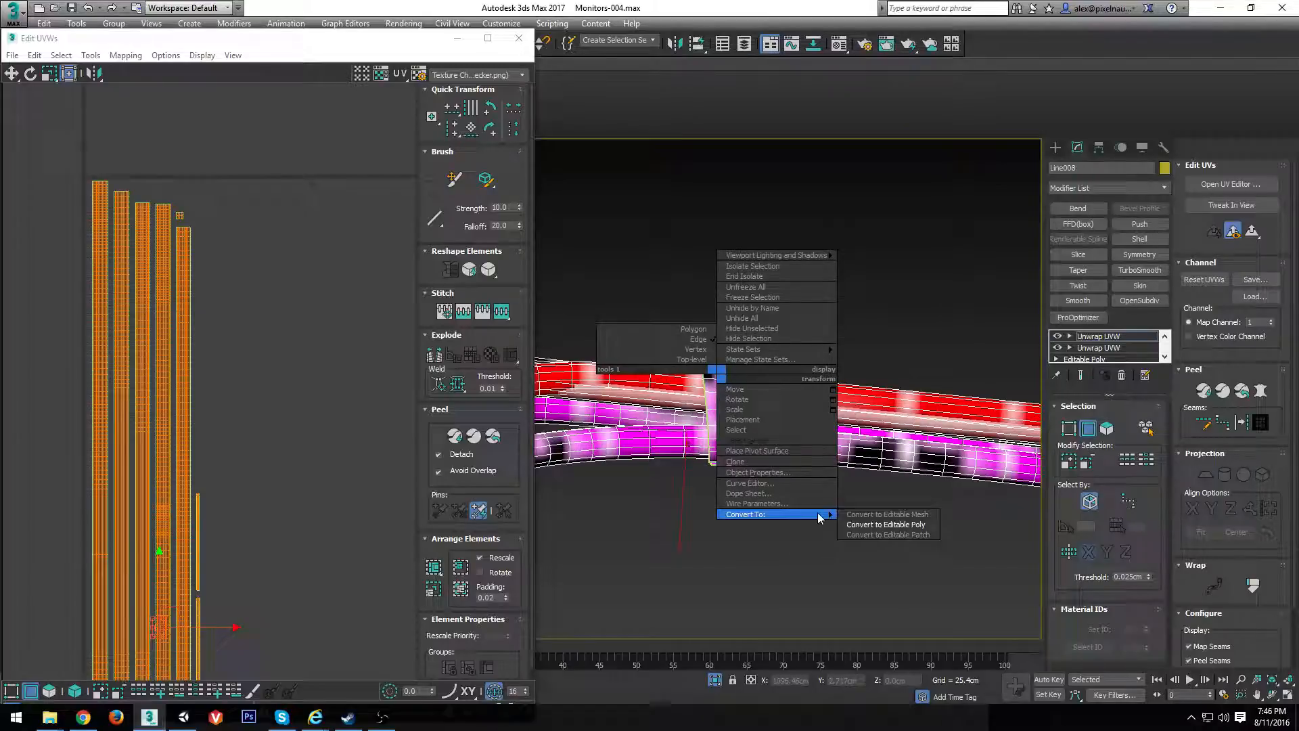
click(862, 530)
click(1089, 423)
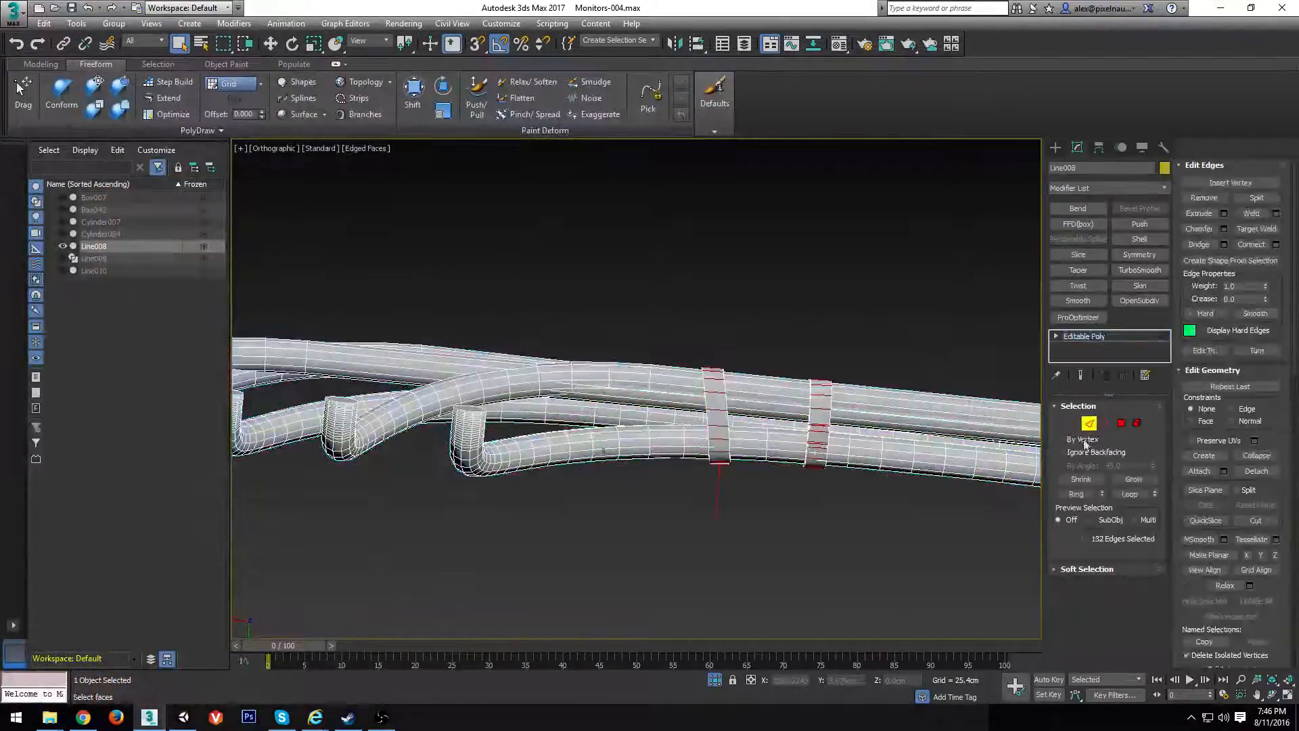
Select the ring of long lengthwise edges on the upper cable and connect them with one new edge loop
scroll(664, 355, up, 3)
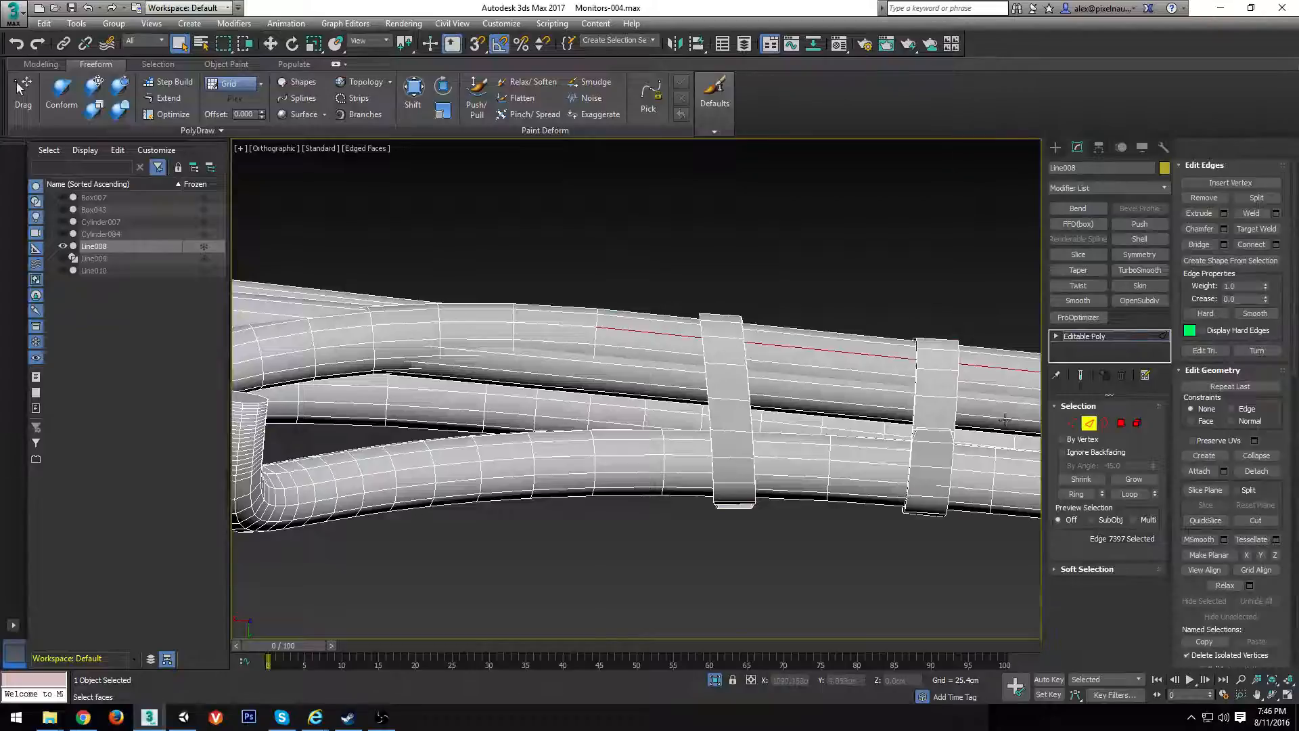
key(alt+r)
scroll(758, 426, down, 6)
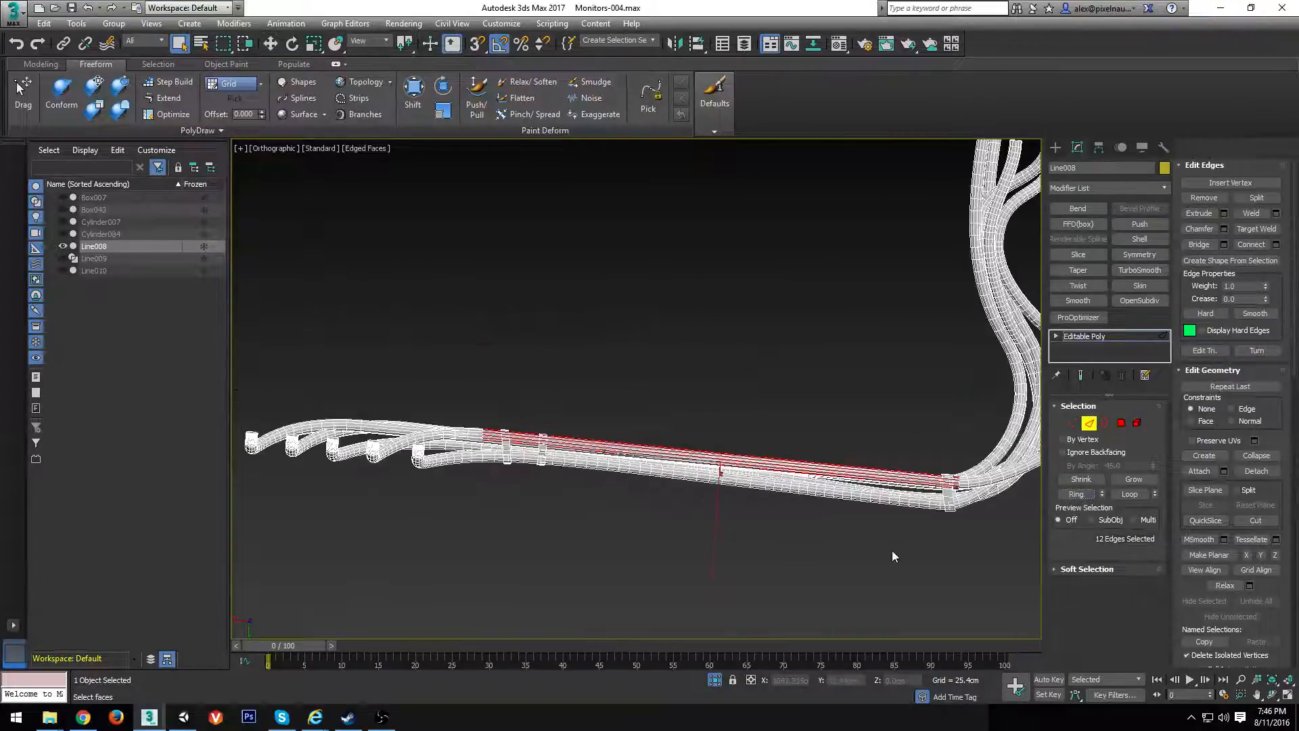
key(ctrl+shift+e)
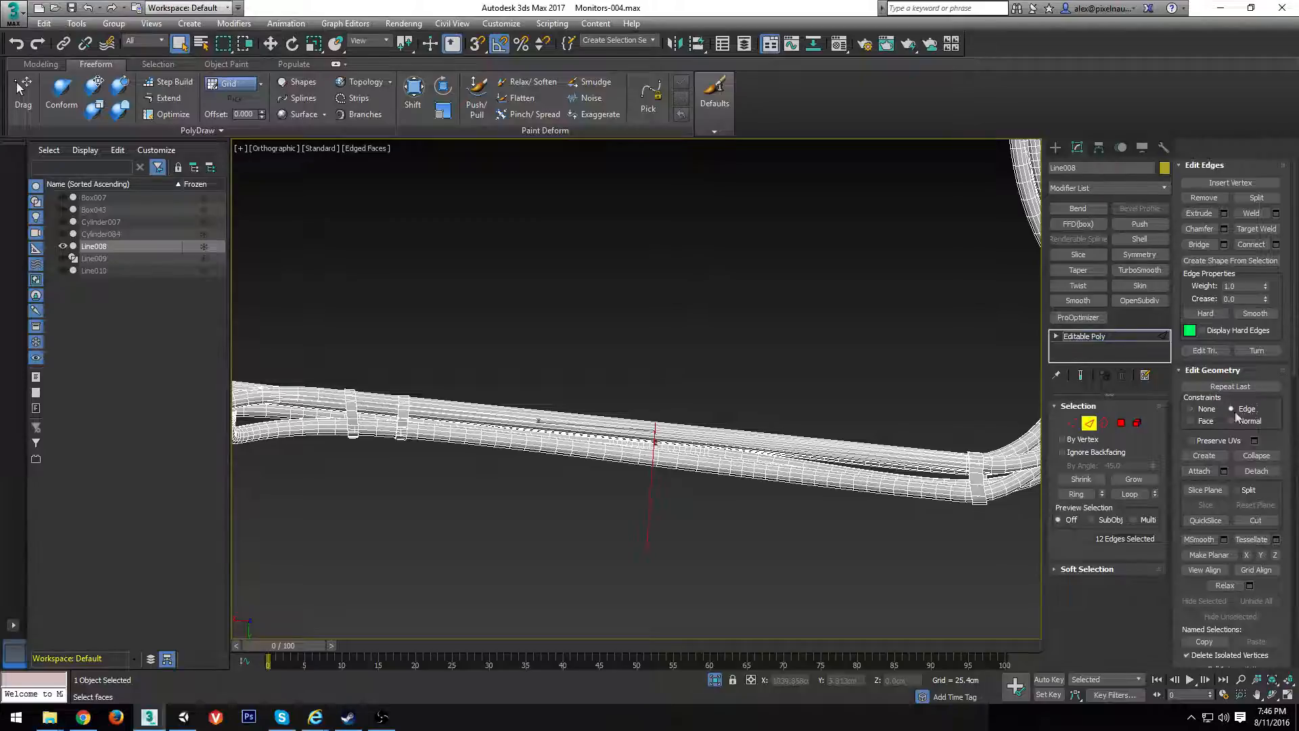
With edge constraint and Preserve UVs enabled, move the new loop along the cable to sit under the strap
click(1211, 441)
alt+middle_drag(751, 467, 738, 441)
key(w)
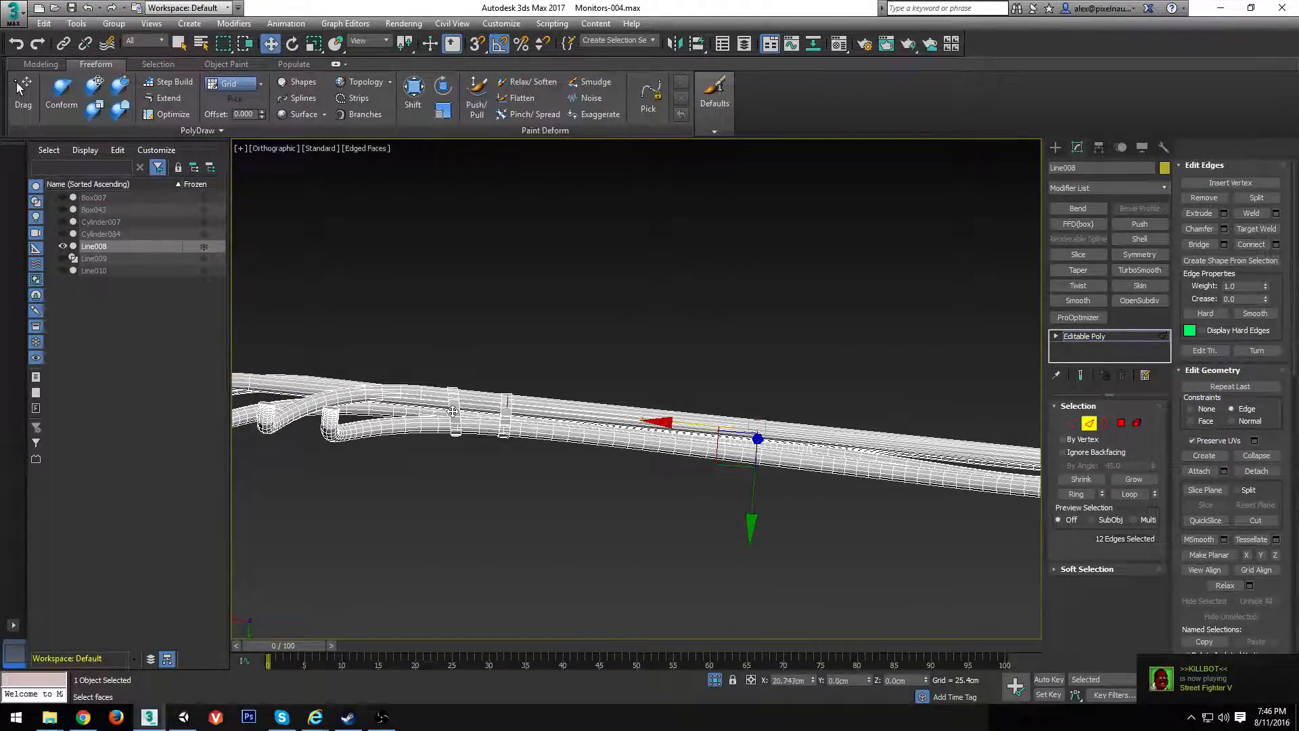
scroll(452, 411, up, 5)
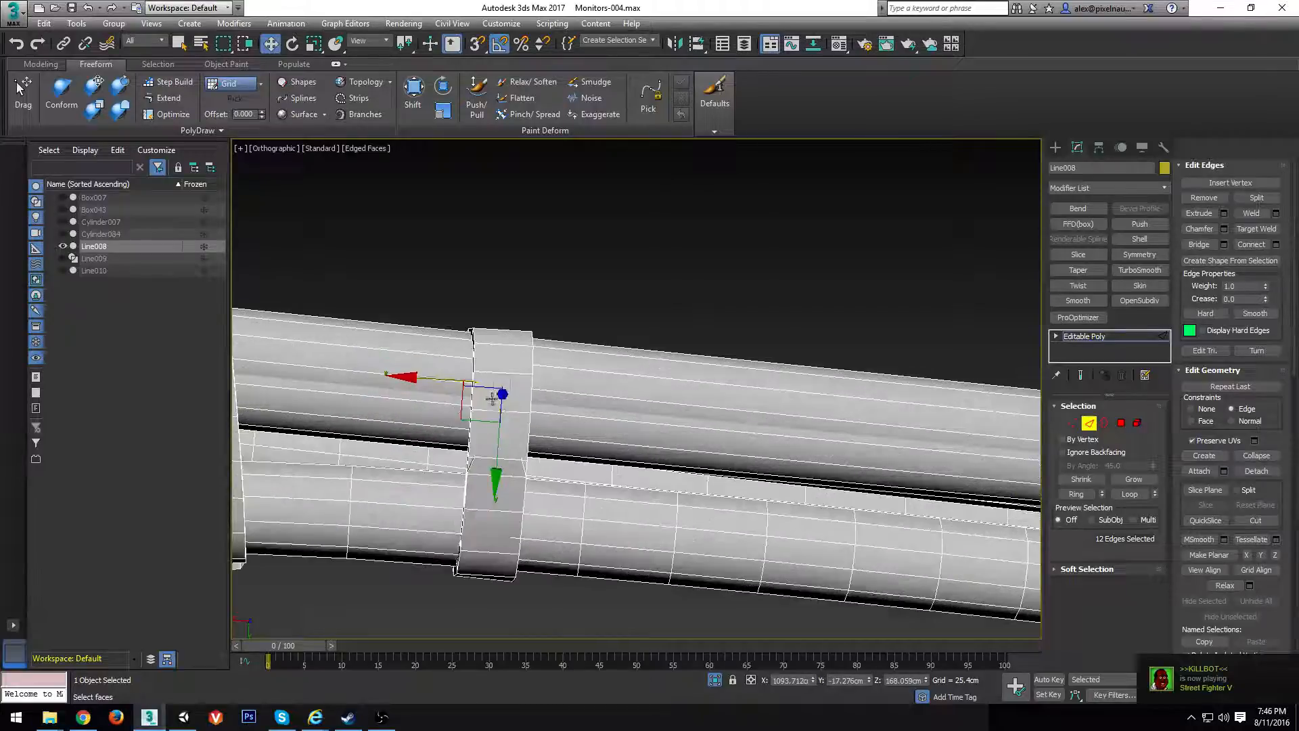
Select the edge loop beside the same strap on the neighbouring cable in wireframe and move it under the strap
alt+middle_drag(524, 422, 522, 403)
key(F3)
click(532, 453)
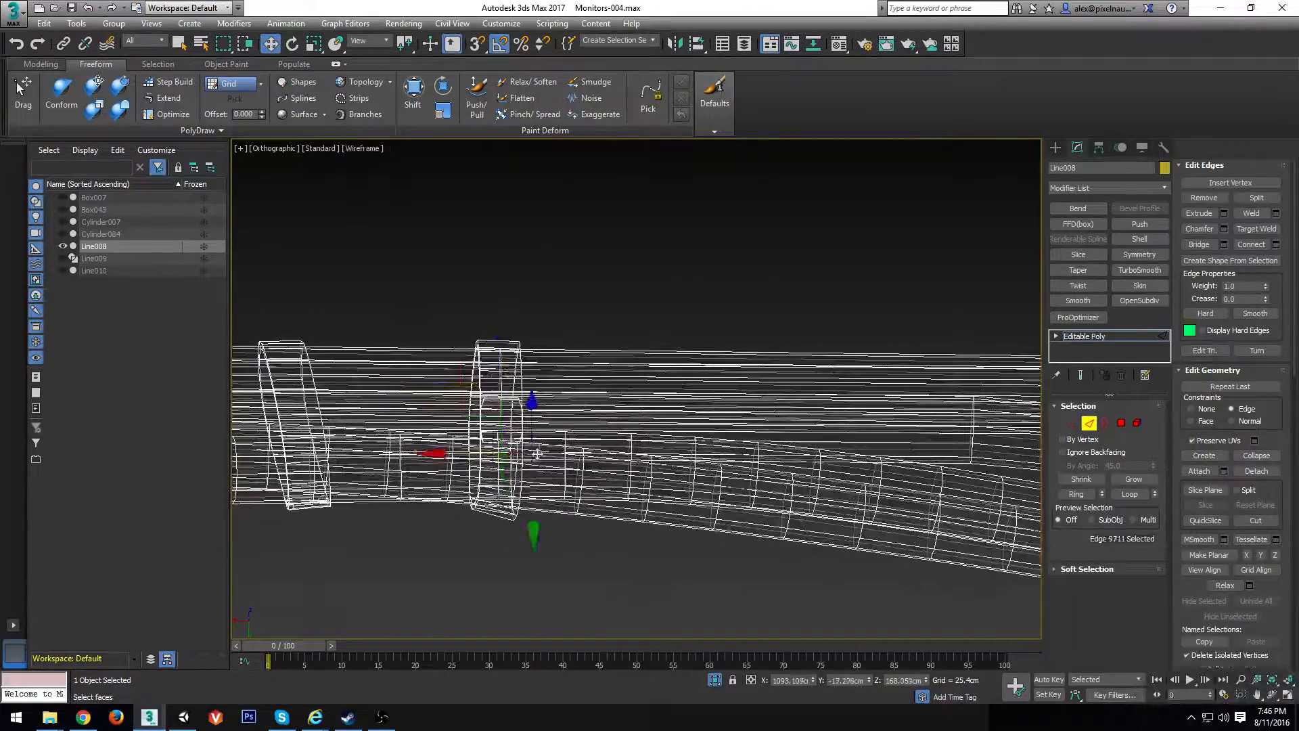
scroll(489, 484, up, 2)
alt+middle_drag(489, 484, 602, 528)
key(alt+l)
key(F3)
key(F3)
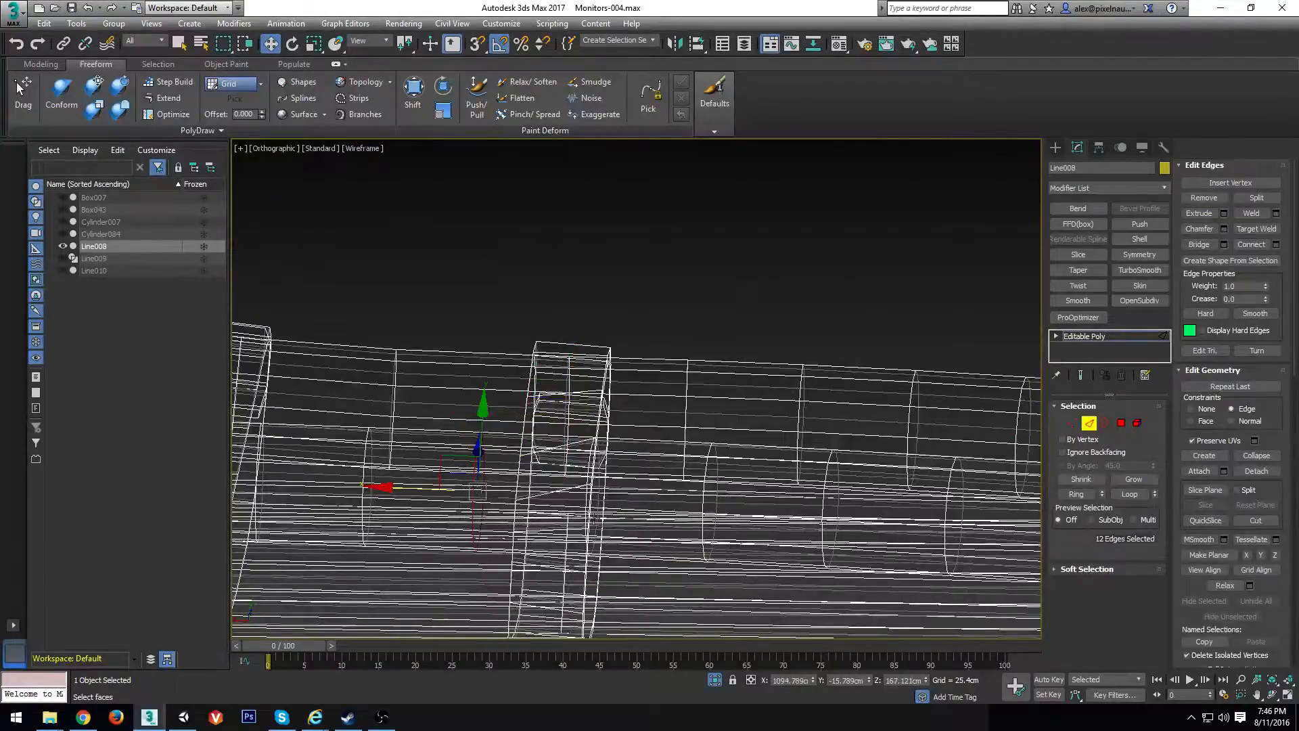
alt+middle_drag(475, 488, 532, 474)
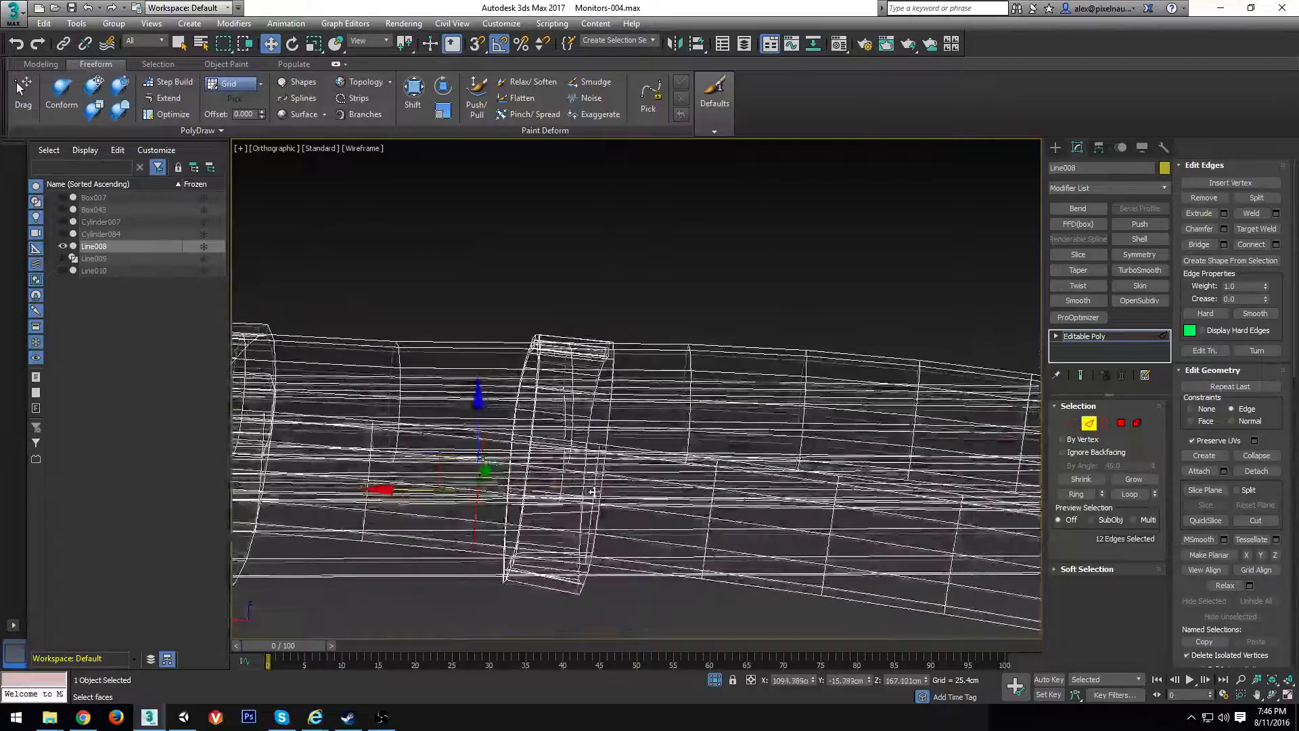
double_click(538, 502)
key(F3)
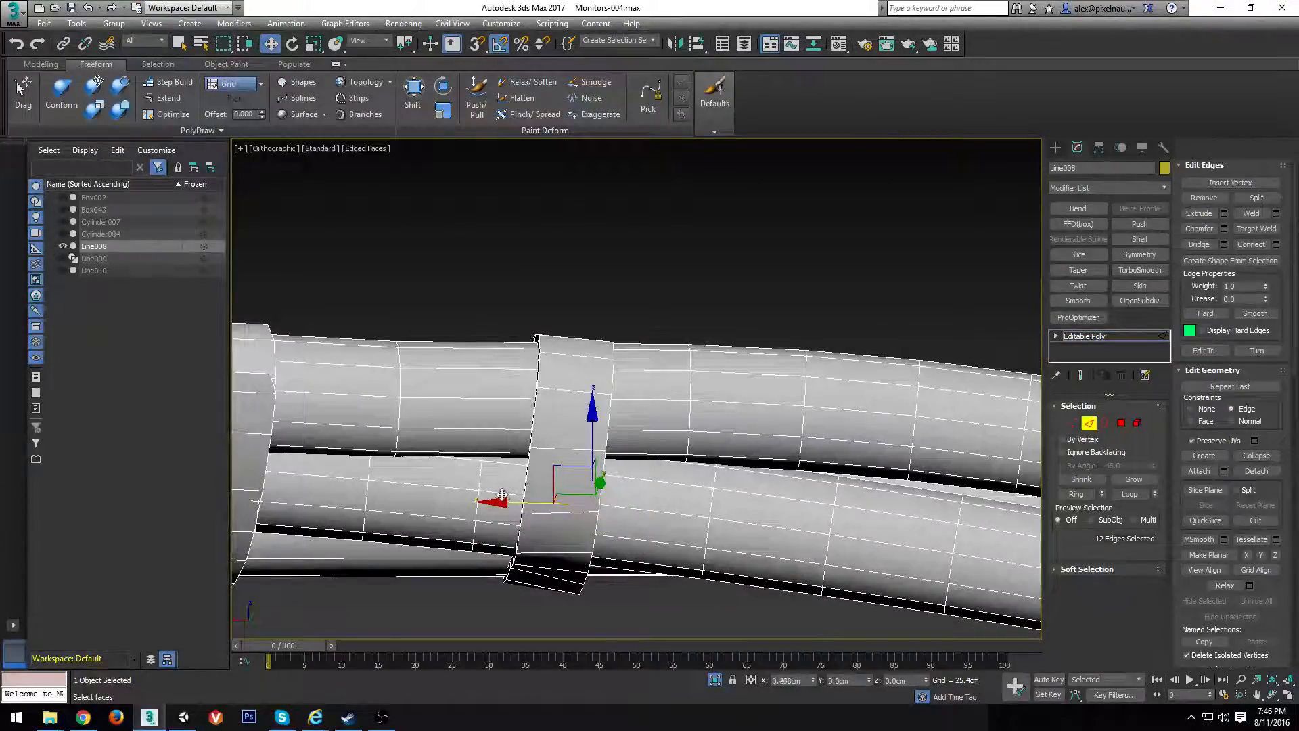
key(F3)
alt+middle_drag(502, 495, 474, 514)
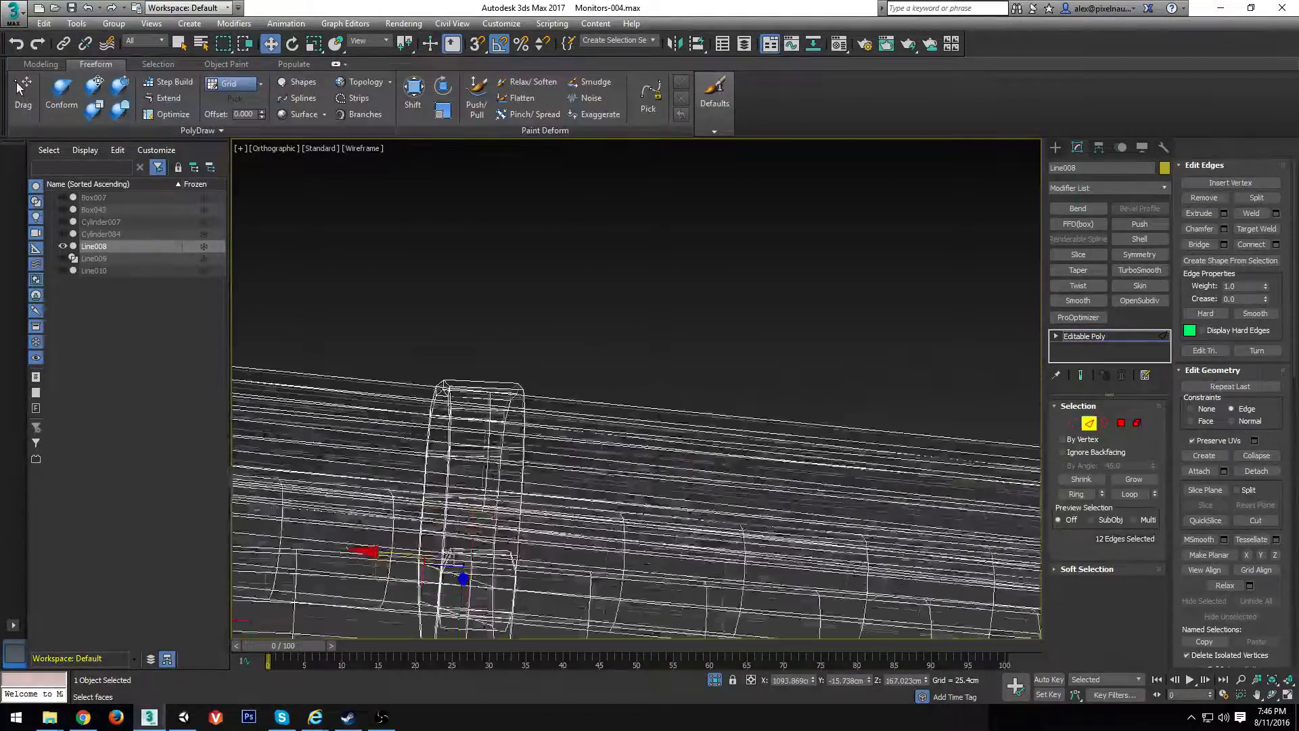
key(F3)
Try selecting the ring of lengthwise edges on the cable beside the strap, viewed from the opposite side
click(545, 414)
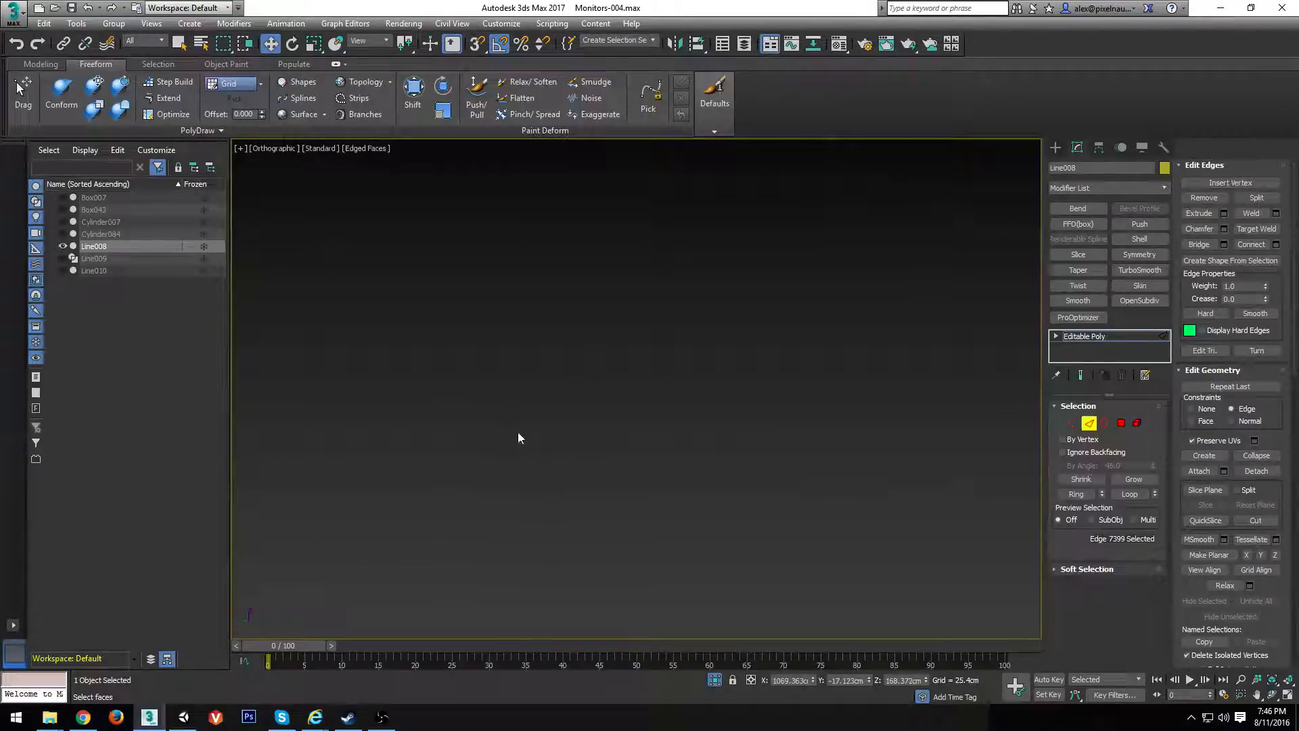
alt+middle_drag(518, 438, 313, 430)
scroll(589, 458, up, 3)
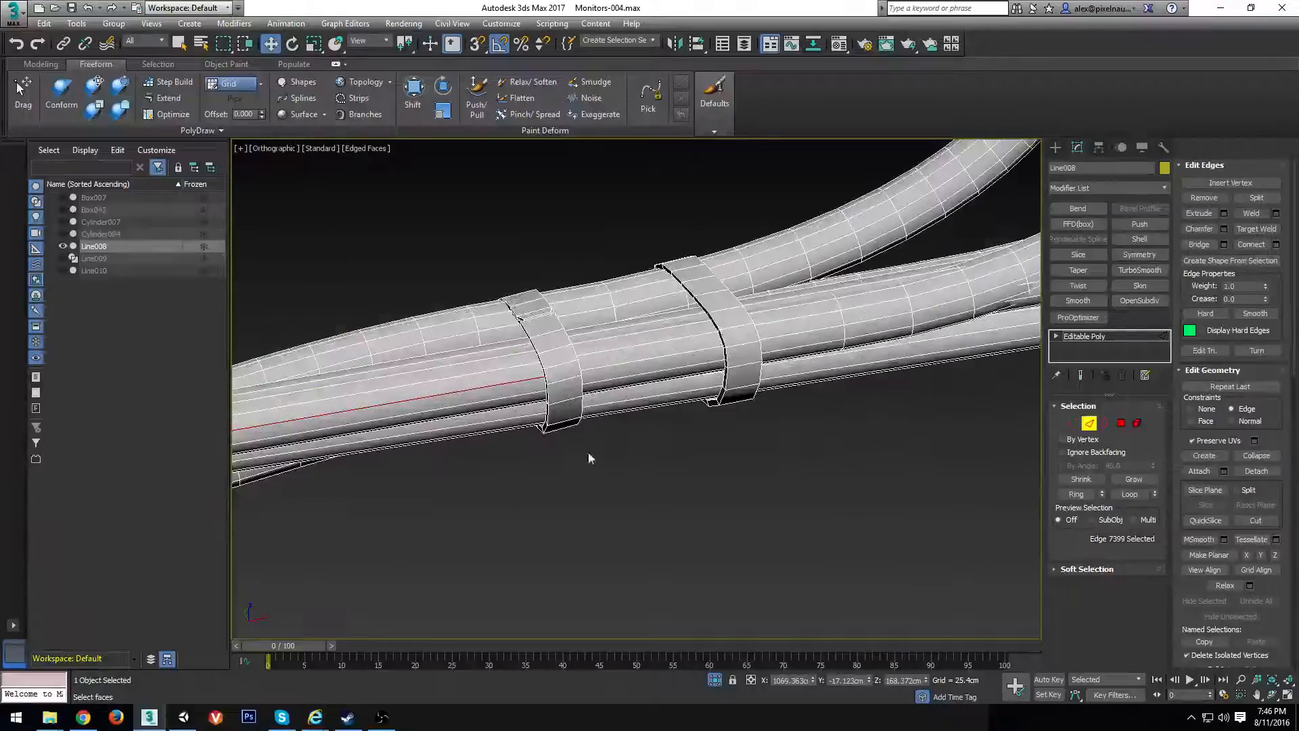
click(604, 356)
click(608, 394)
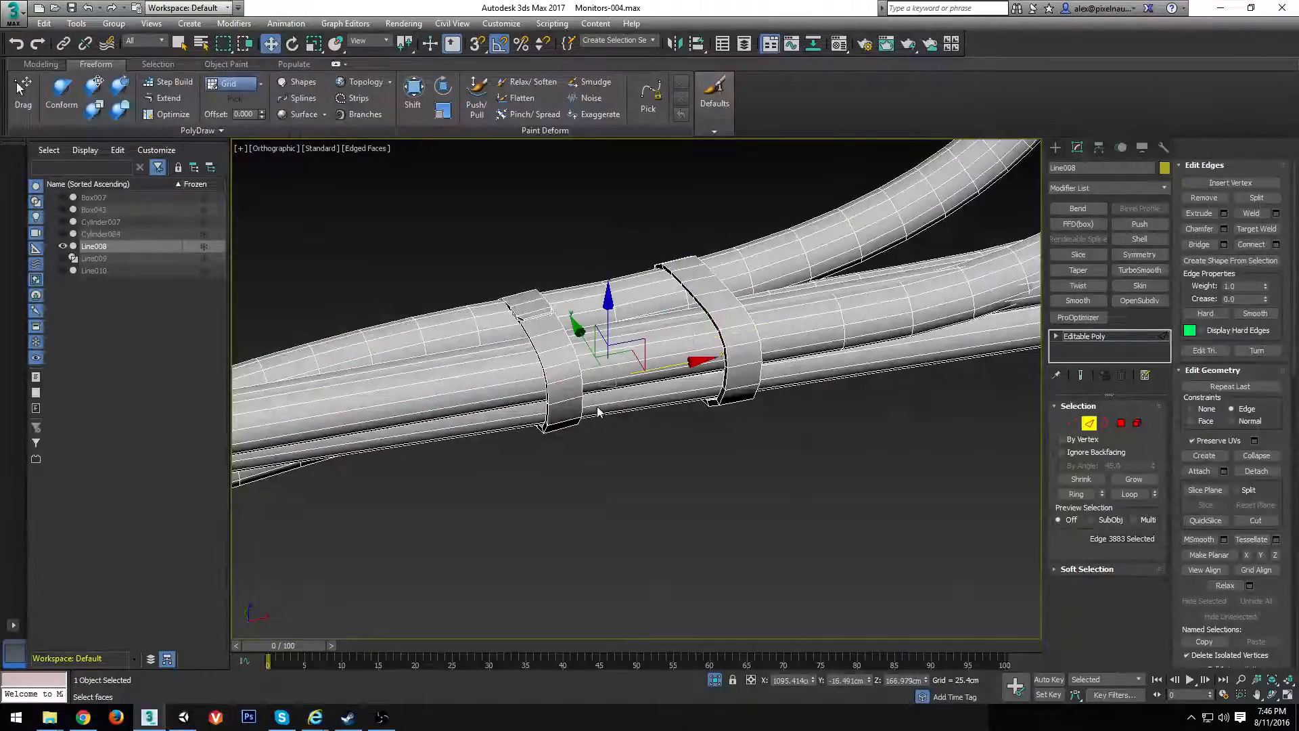
click(599, 409)
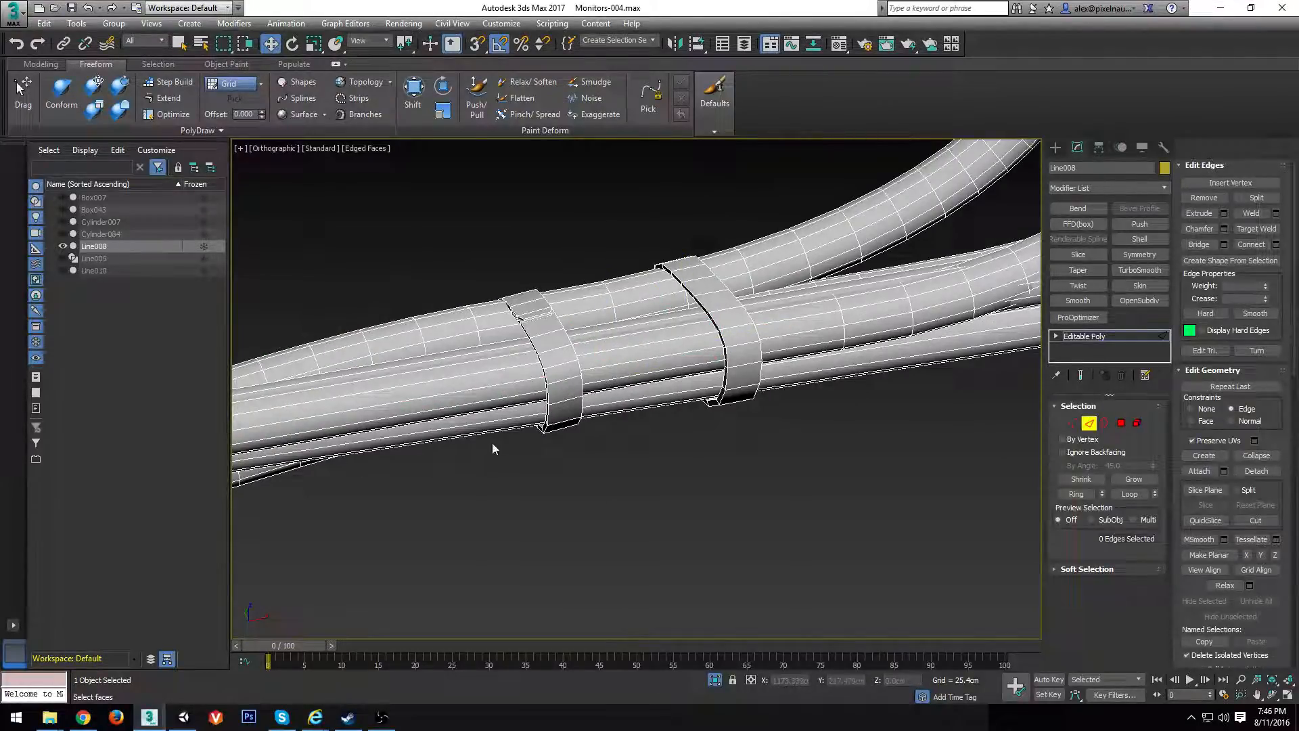
double_click(482, 402)
key(alt+r)
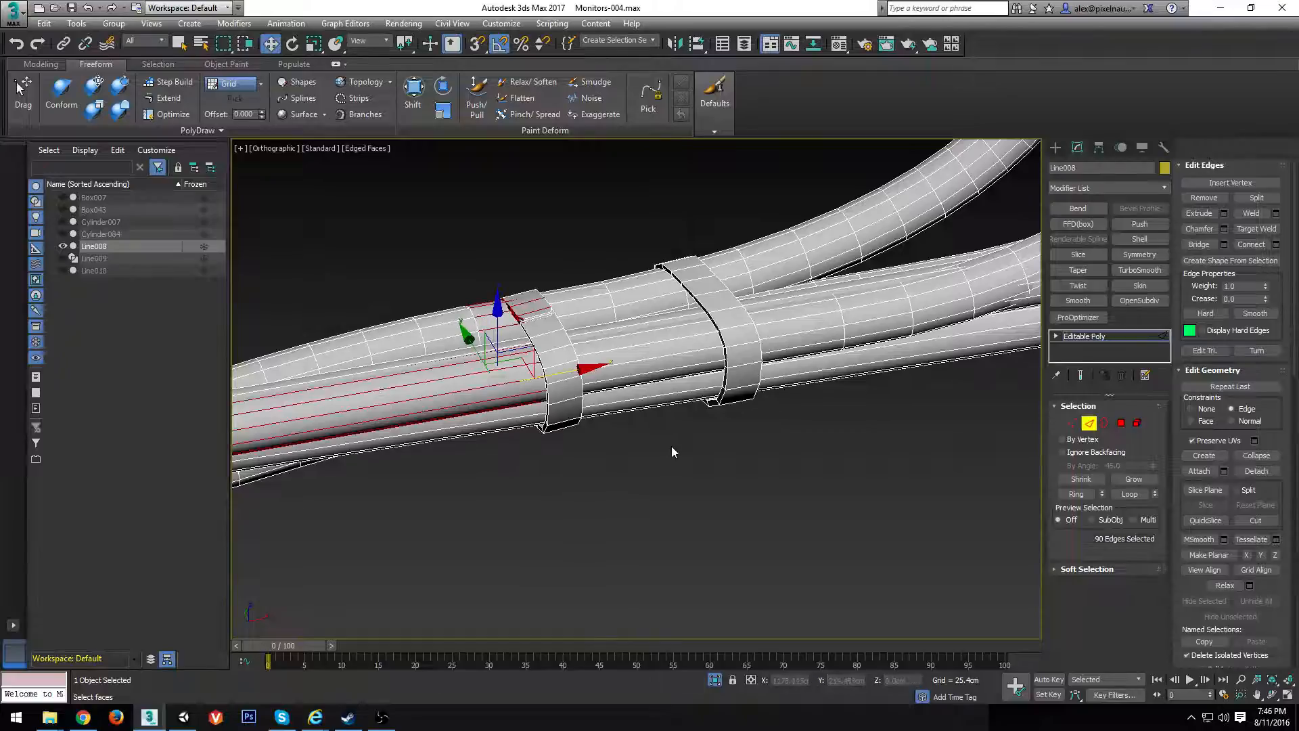
Clear the edge selection and examine the edge loops around both straps from several sides in wireframe and shaded display
scroll(671, 445, down, 8)
alt+middle_drag(740, 444, 700, 441)
scroll(699, 441, up, 5)
middle_drag(518, 567, 676, 459)
scroll(676, 457, up, 4)
drag(679, 452, 672, 369)
key(F3)
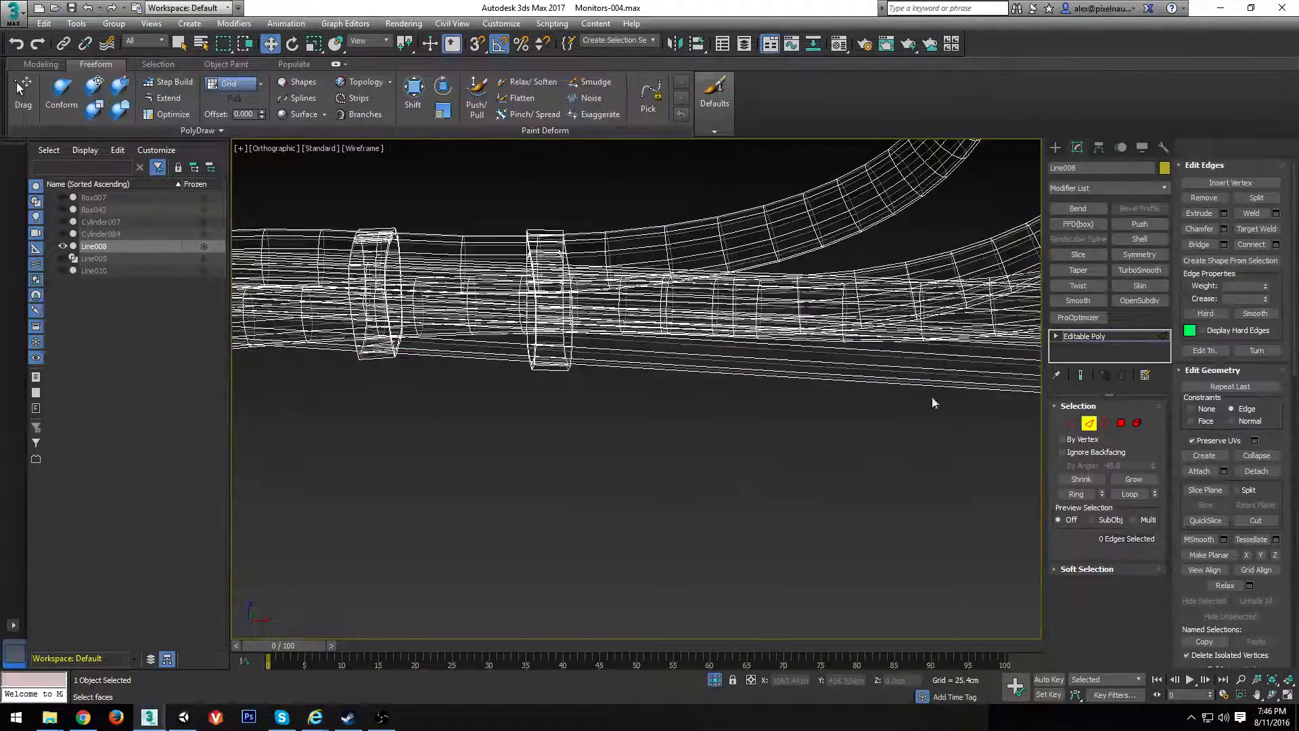
scroll(798, 409, down, 2)
mouse_move(797, 411)
middle_down()
mouse_move(742, 427)
mouse_move(803, 423)
mouse_move(714, 515)
mouse_move(754, 455)
middle_up()
scroll(744, 428, down, 6)
scroll(715, 514, up, 6)
key(F3)
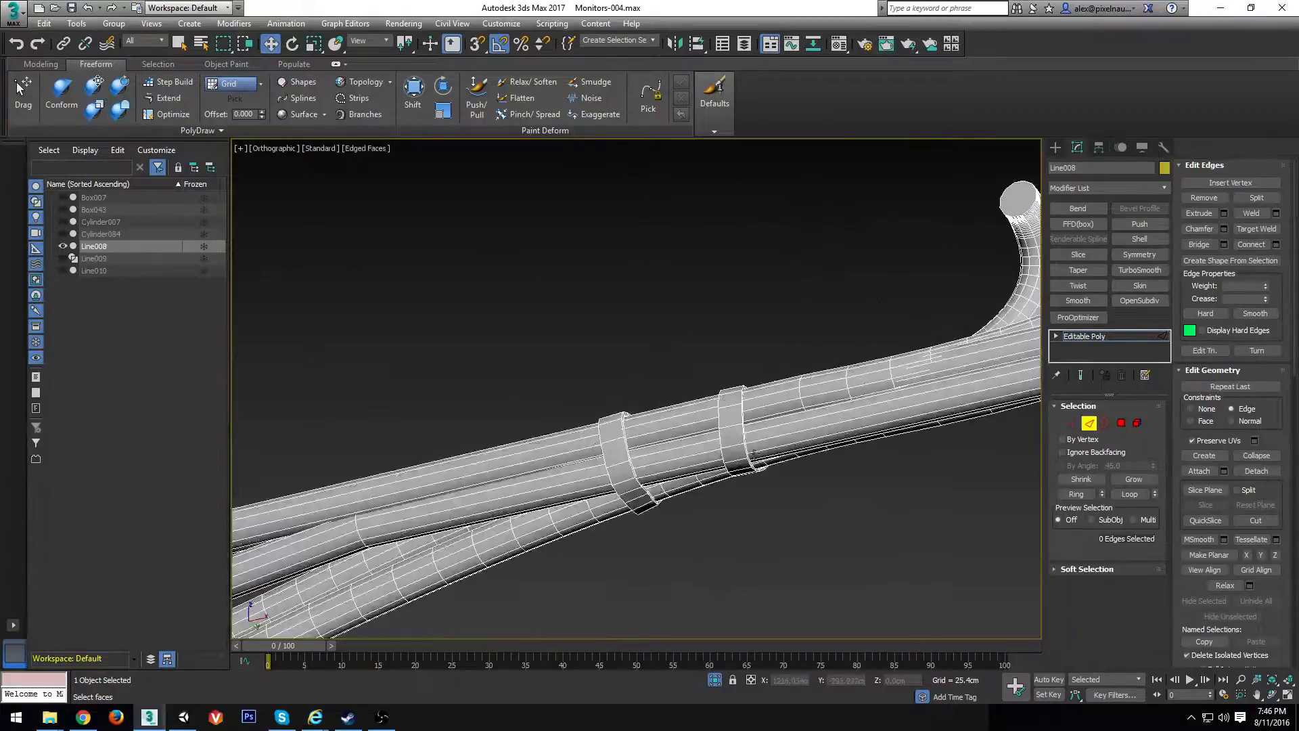
Connect the ring of long lengthwise edges on the lower cable with a new loop and slide it along the cable near the strap
drag(538, 292, 541, 296)
scroll(658, 470, up, 2)
click(661, 445)
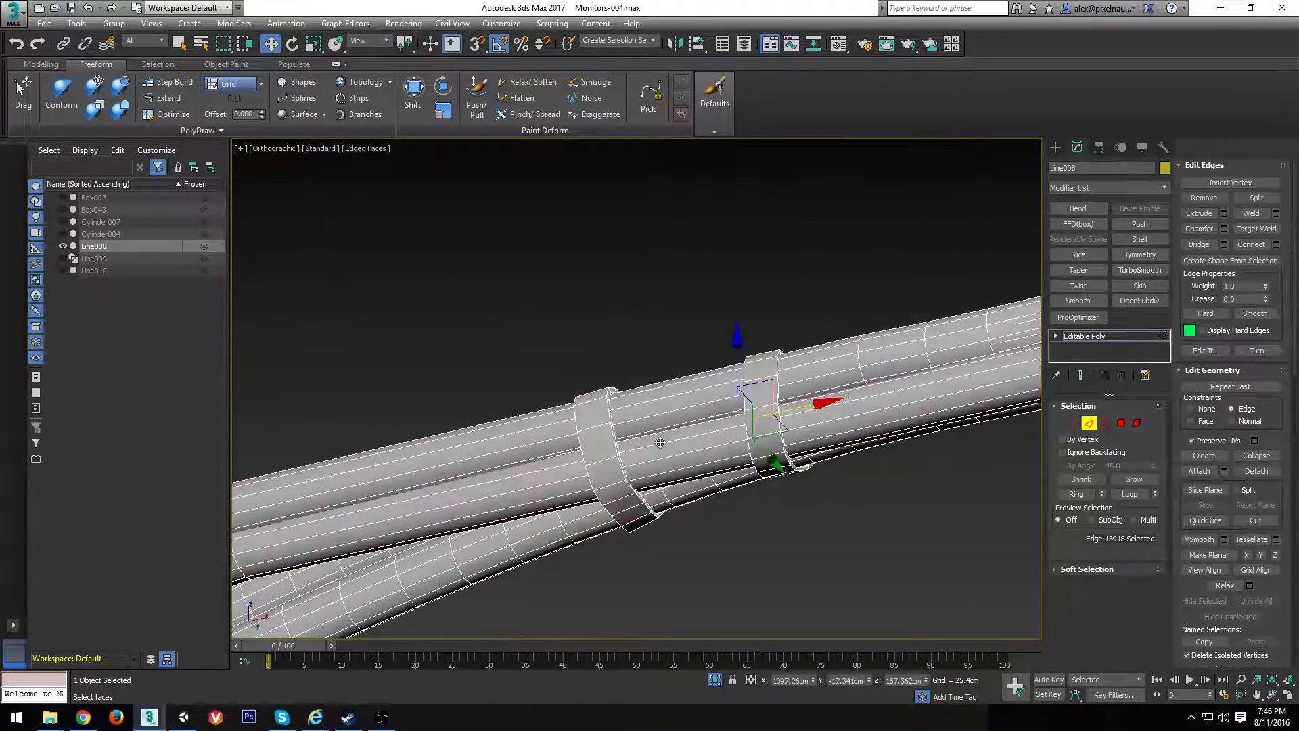
click(955, 394)
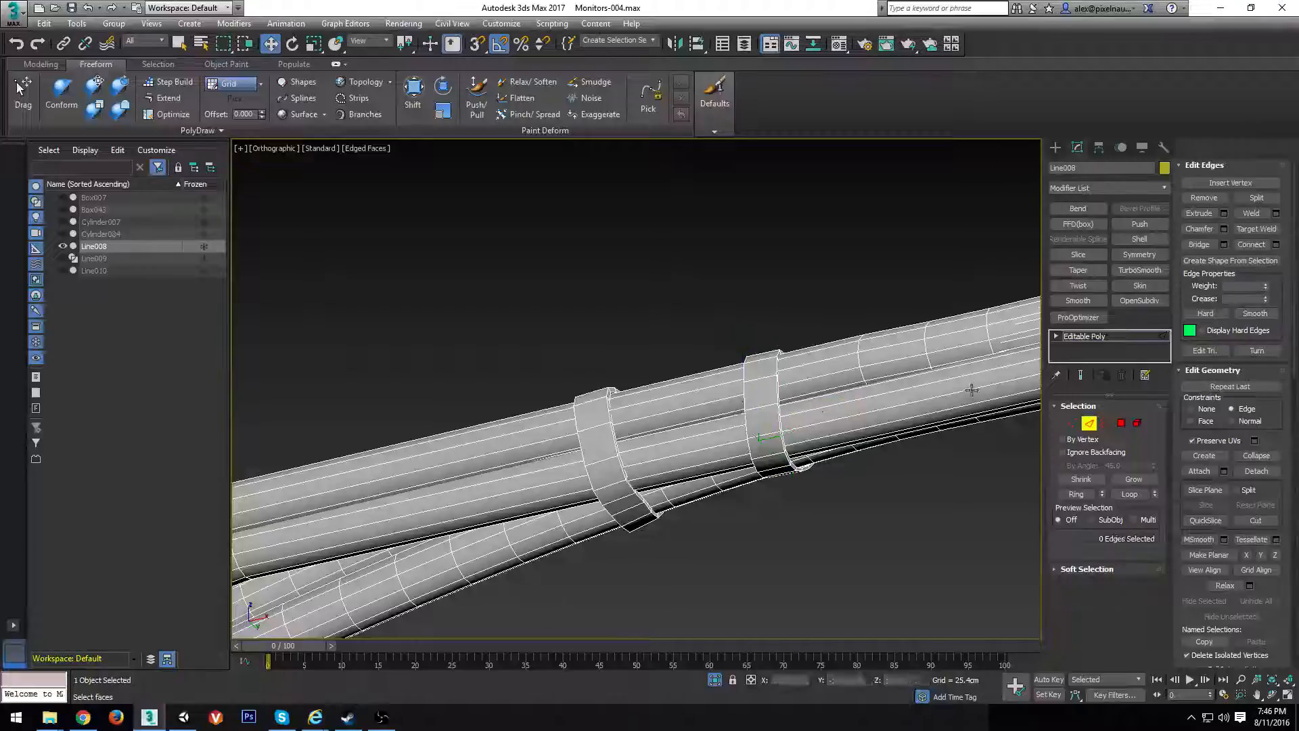
alt+middle_drag(955, 394, 811, 525)
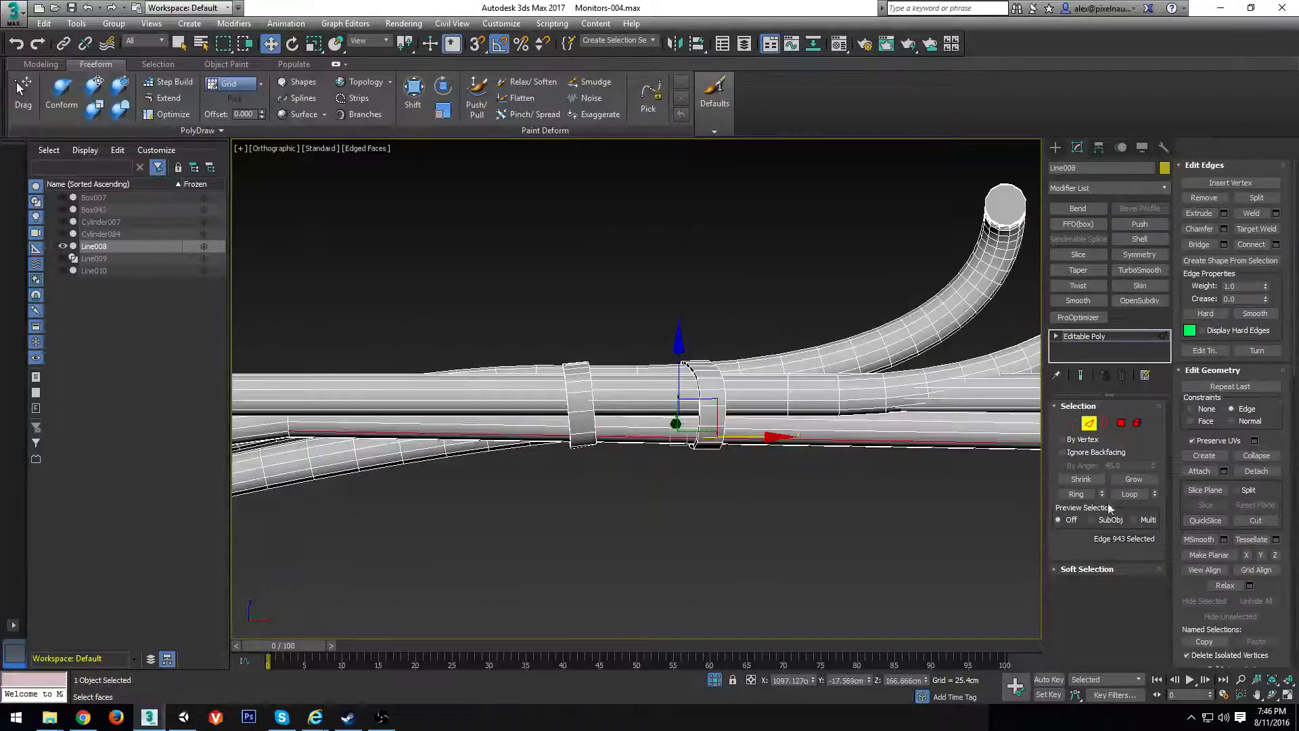
click(1076, 494)
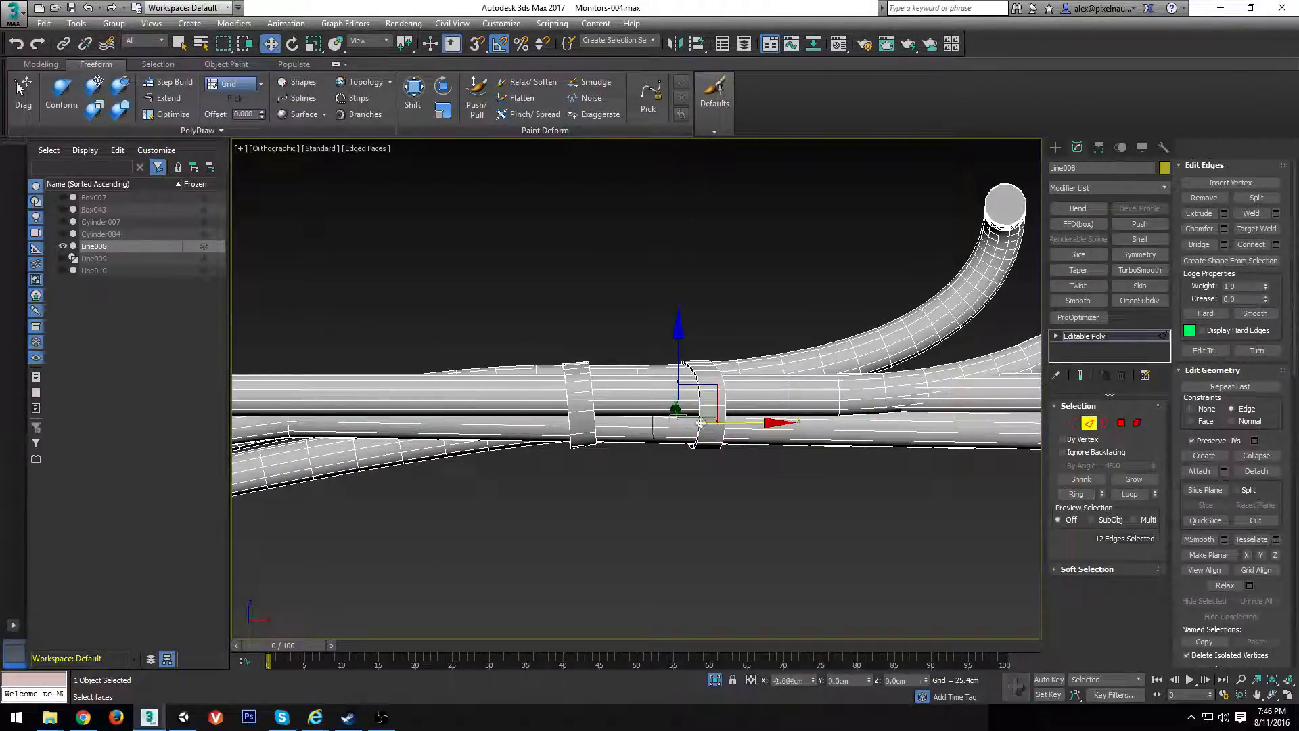
alt+middle_drag(645, 422, 596, 457)
Check individual edges beside the straps from the opposite sides of the bundle, alternating wireframe and shaded display
key(F3)
click(528, 462)
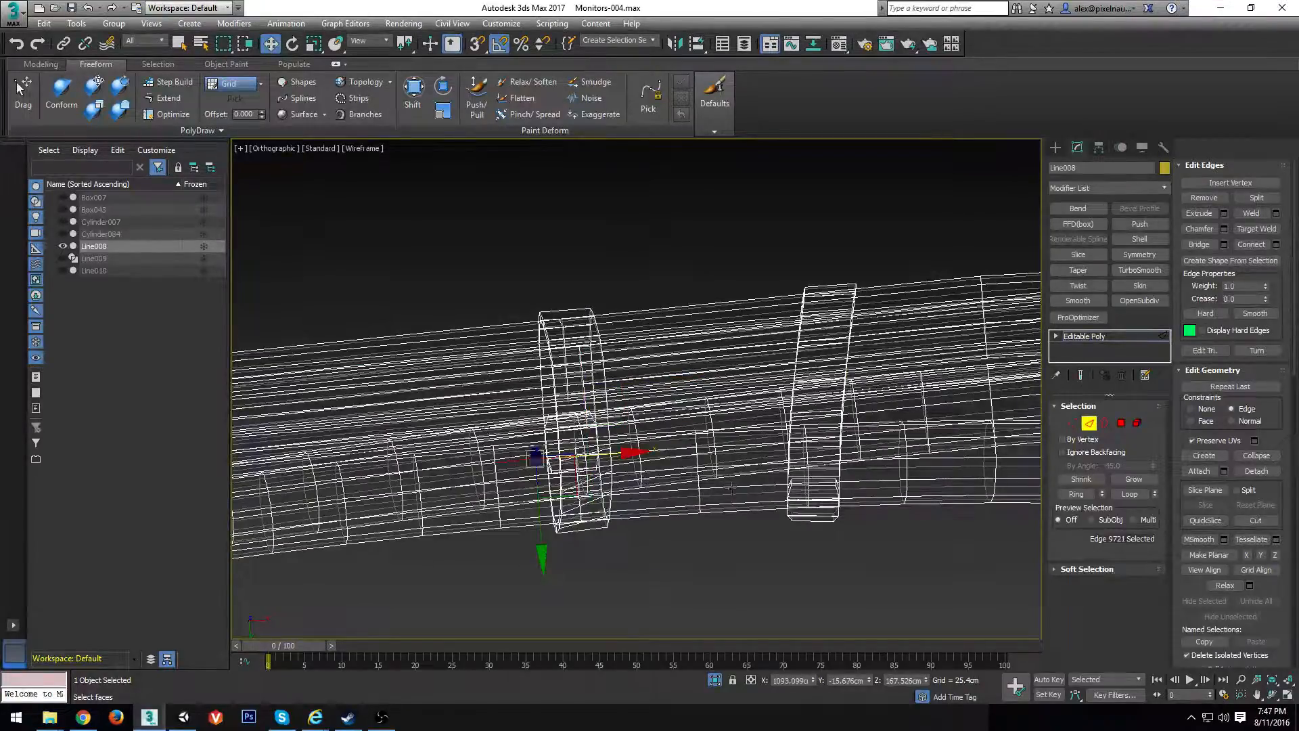
key(F3)
scroll(671, 550, down, 5)
alt+middle_drag(670, 549, 661, 421)
middle_drag(606, 541, 639, 470)
scroll(639, 470, up, 5)
scroll(640, 471, up, 3)
key(F3)
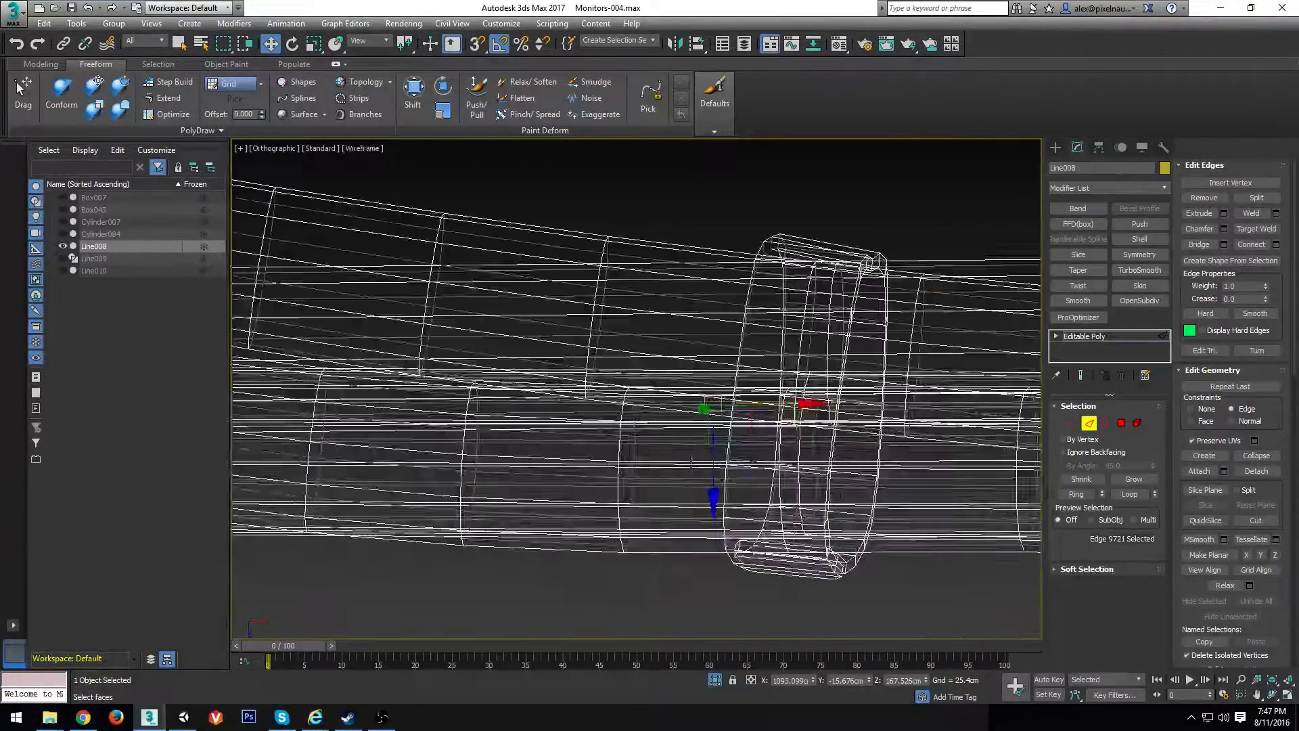
key(F3)
click(683, 462)
key(F3)
scroll(755, 504, down, 5)
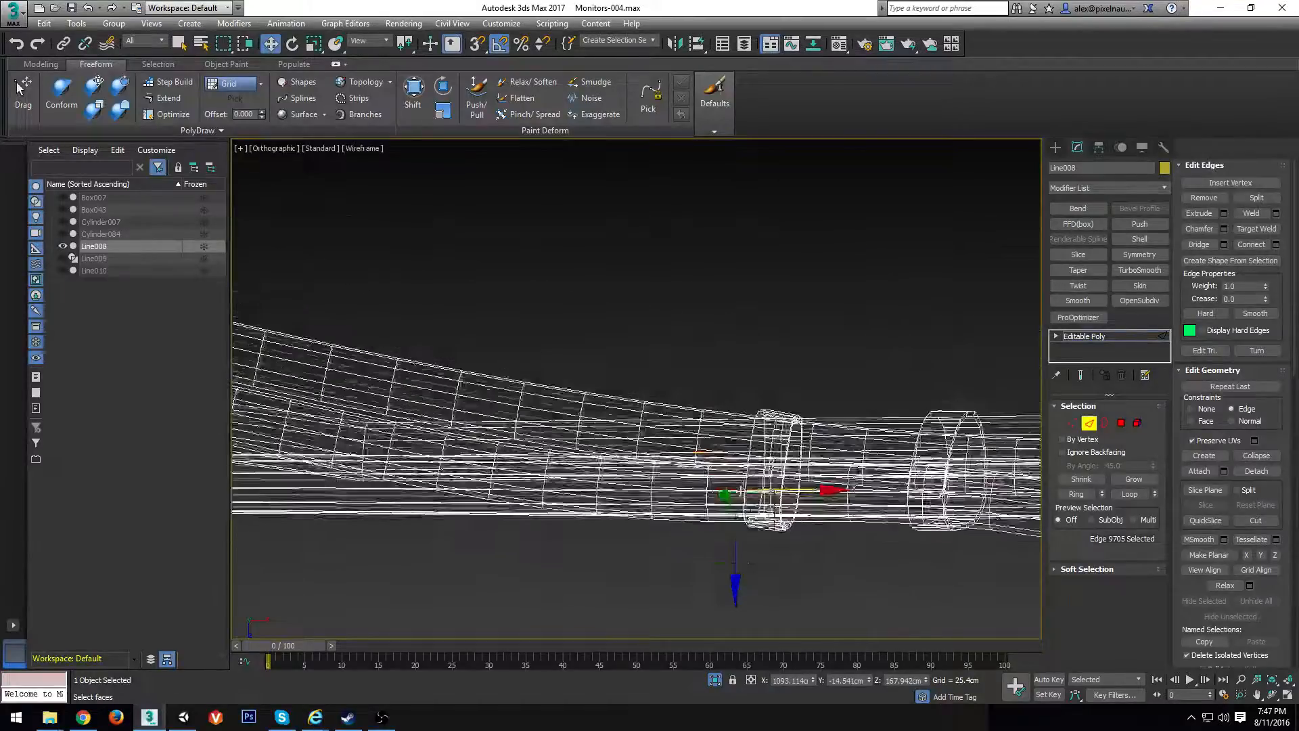
alt+middle_drag(755, 504, 690, 492)
key(F3)
alt+middle_drag(690, 491, 666, 439)
Leave edge editing, apply an Unwrap UVW modifier to the cable bundle and open its UV editor
click(1090, 424)
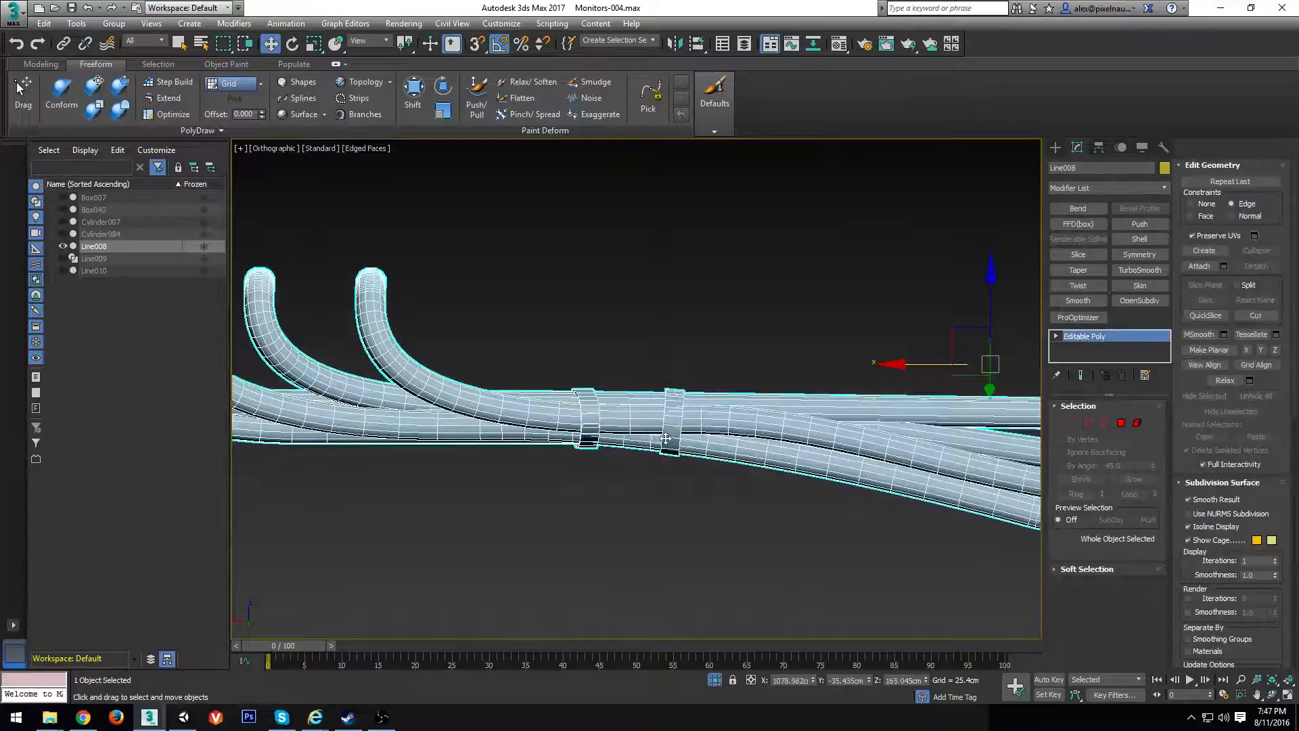
key(ctrl+u)
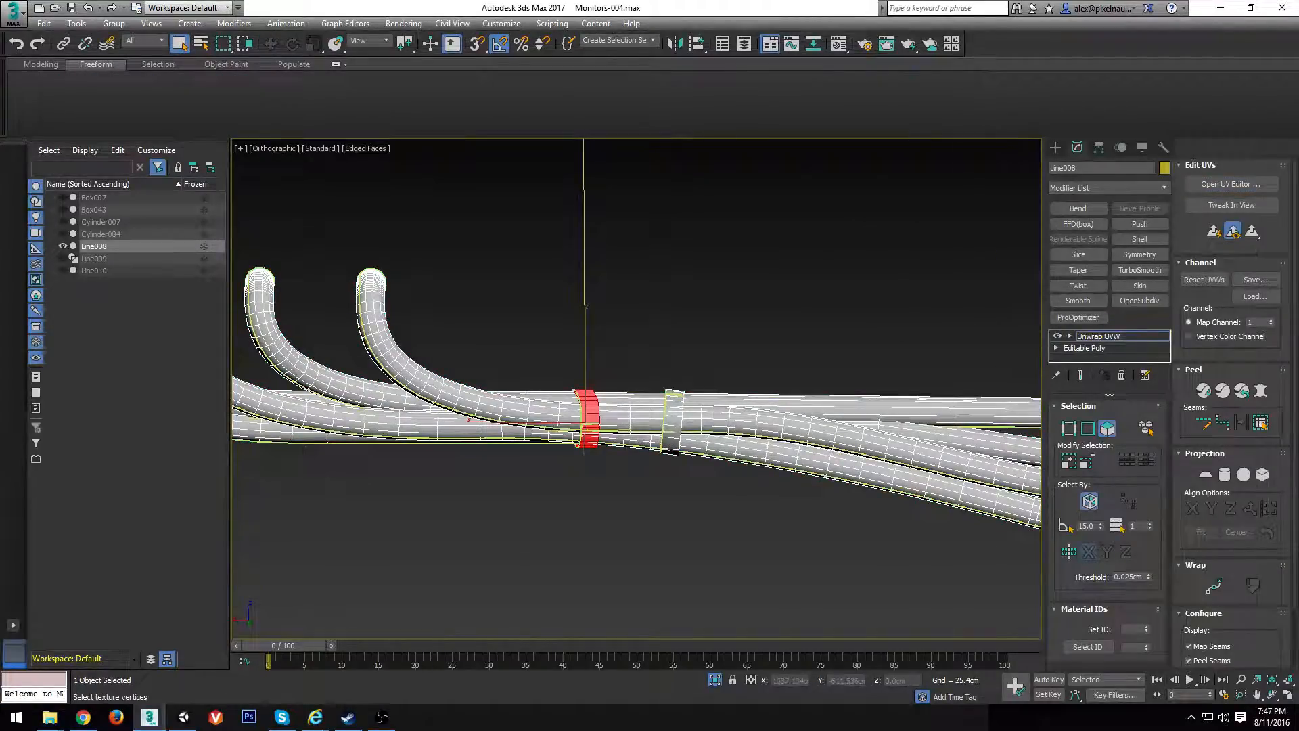
click(1232, 184)
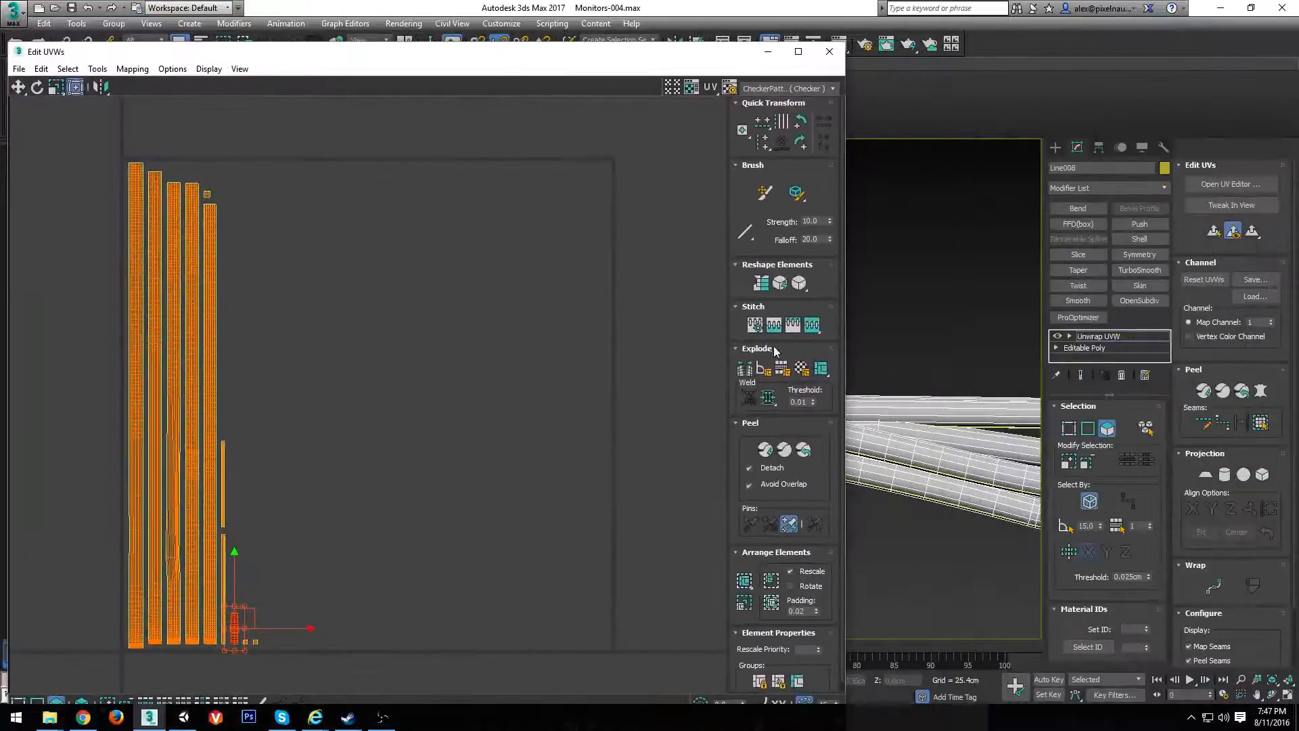
Select the end-cap polygons of all five cables at one end of the bundle
alt+middle_drag(974, 379, 978, 585)
click(937, 413)
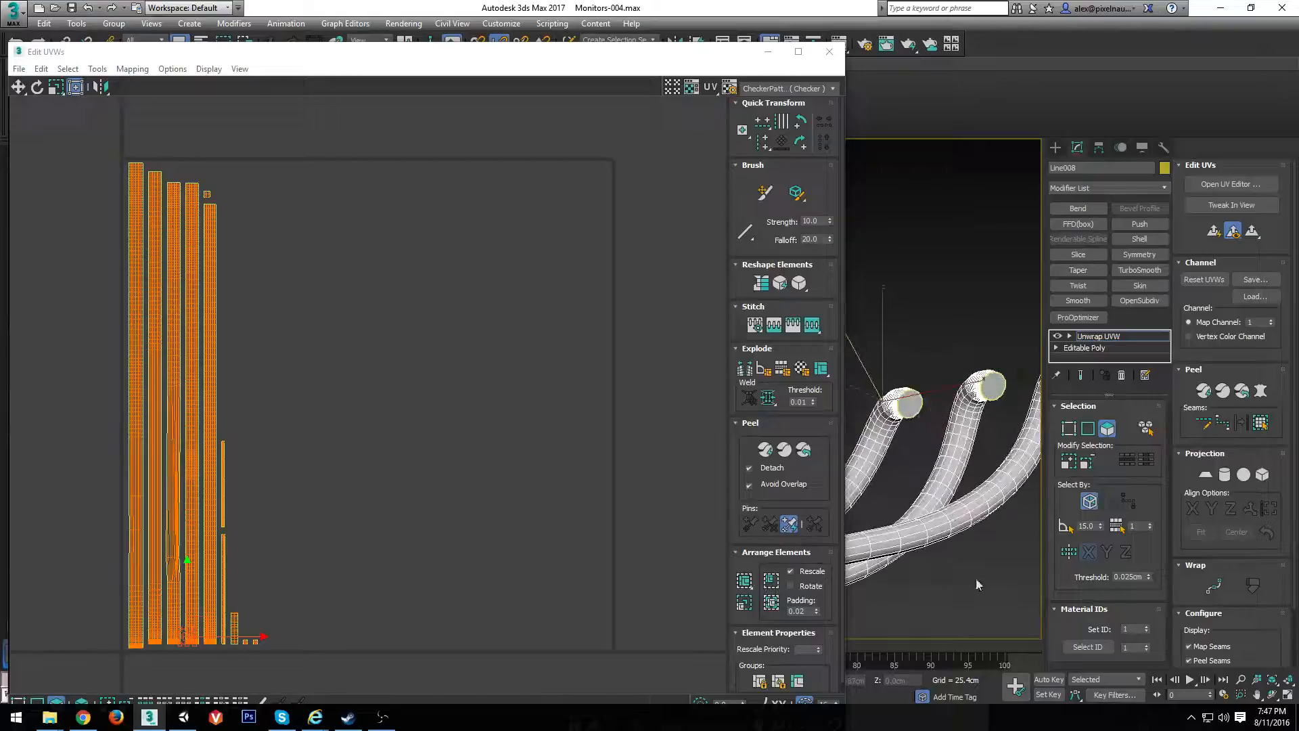
click(910, 404)
alt+middle_drag(910, 404, 1056, 466)
ctrl+click(927, 388)
ctrl+click(858, 402)
scroll(366, 299, down, 2)
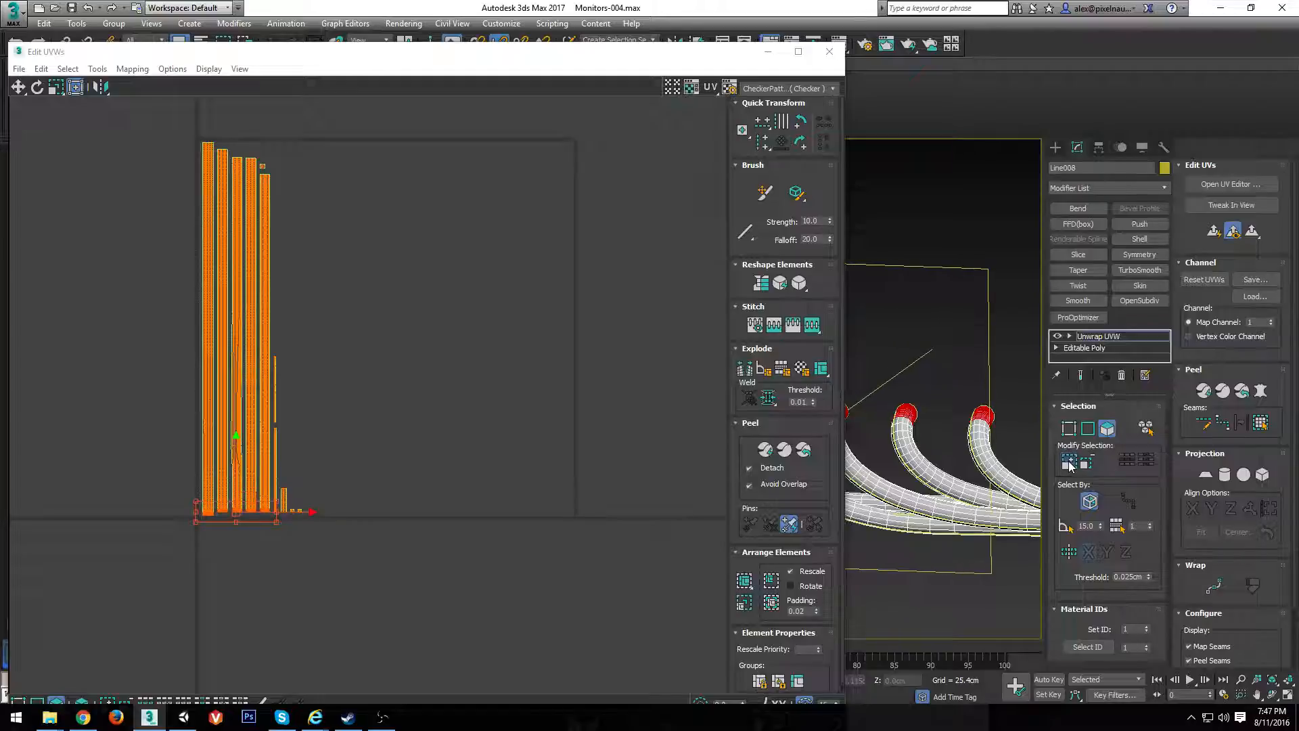
Grow the polygon selection from the cable ends along the cables to the straps, narrowing the UV editor to see the model
click(1070, 462)
click(1070, 463)
click(1070, 463)
click(1069, 463)
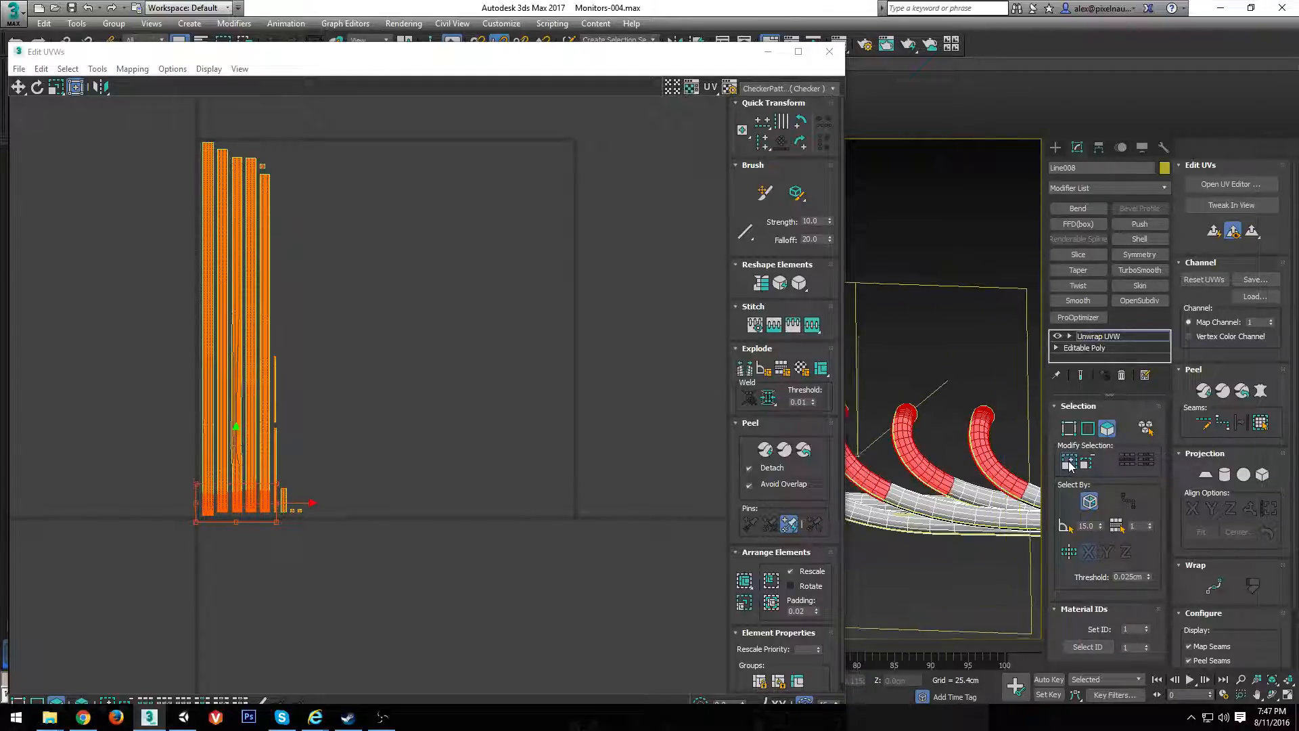
click(1070, 463)
drag(845, 404, 400, 404)
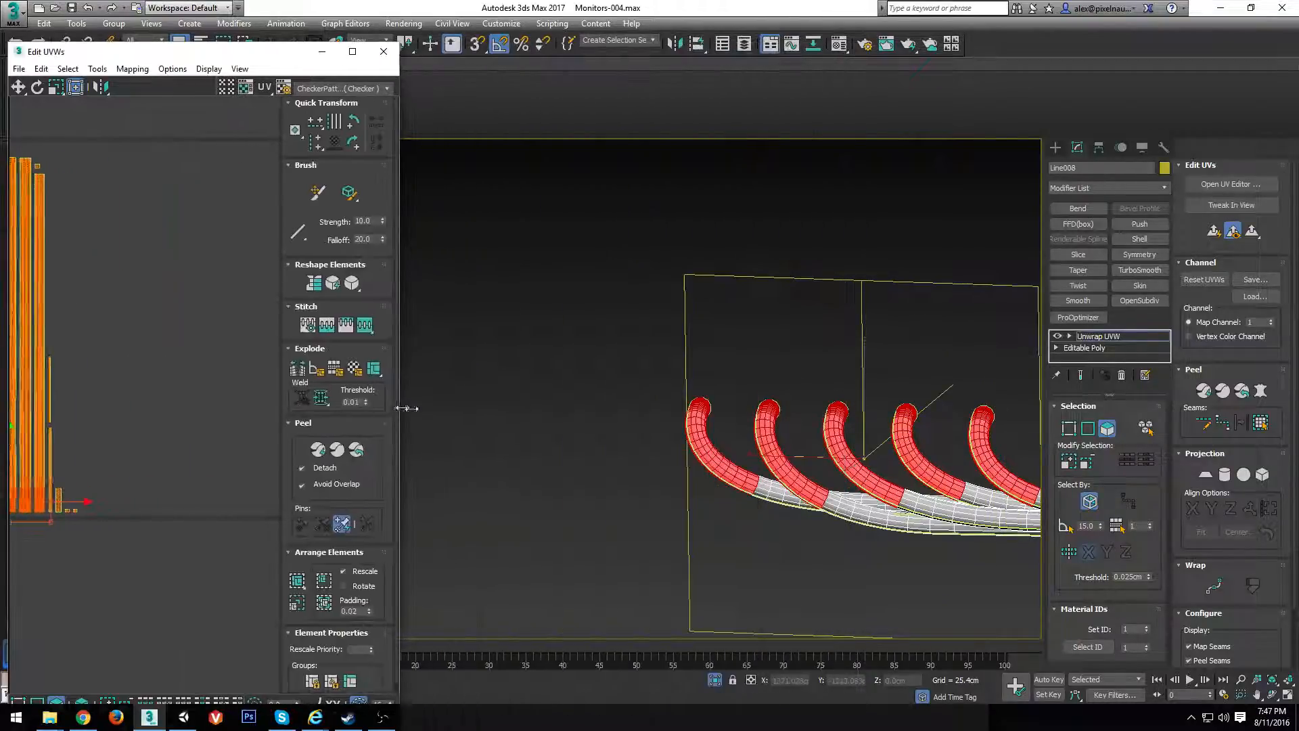
middle_drag(880, 474, 690, 438)
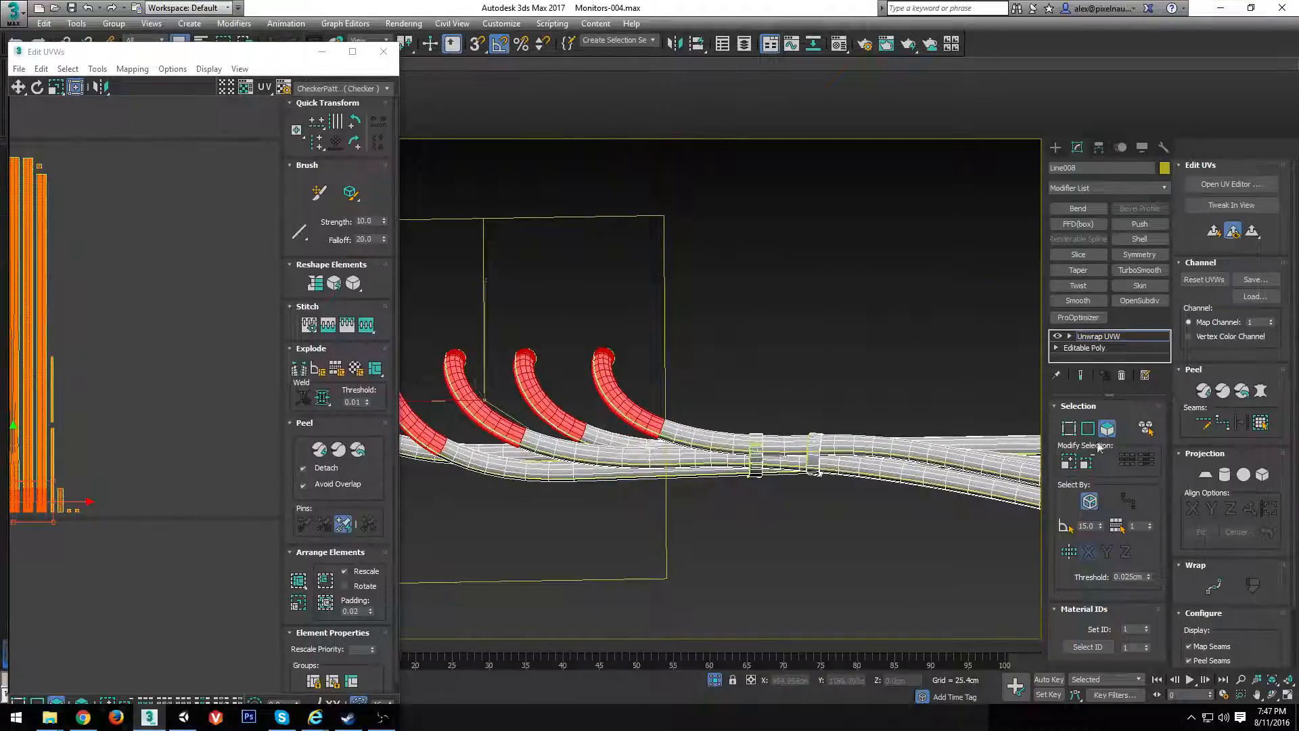
click(1071, 463)
click(1071, 464)
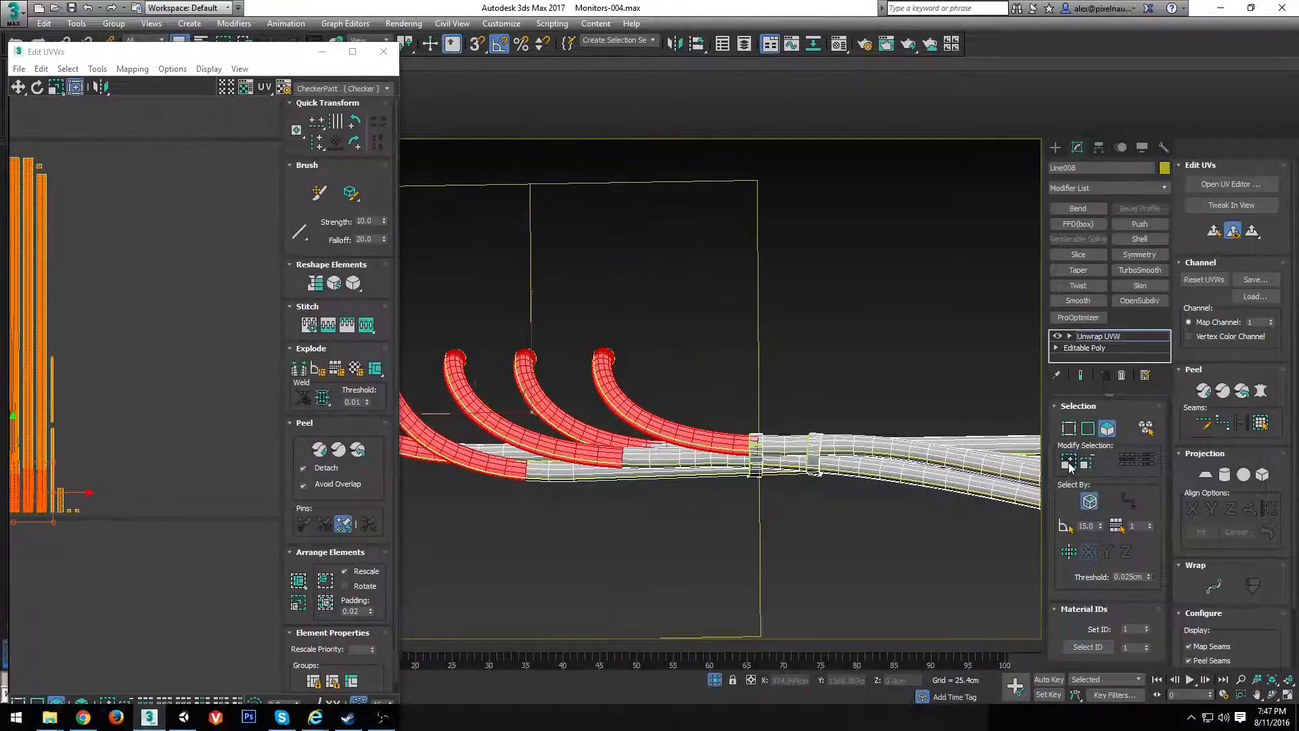
click(1071, 466)
alt+middle_drag(798, 433, 690, 444)
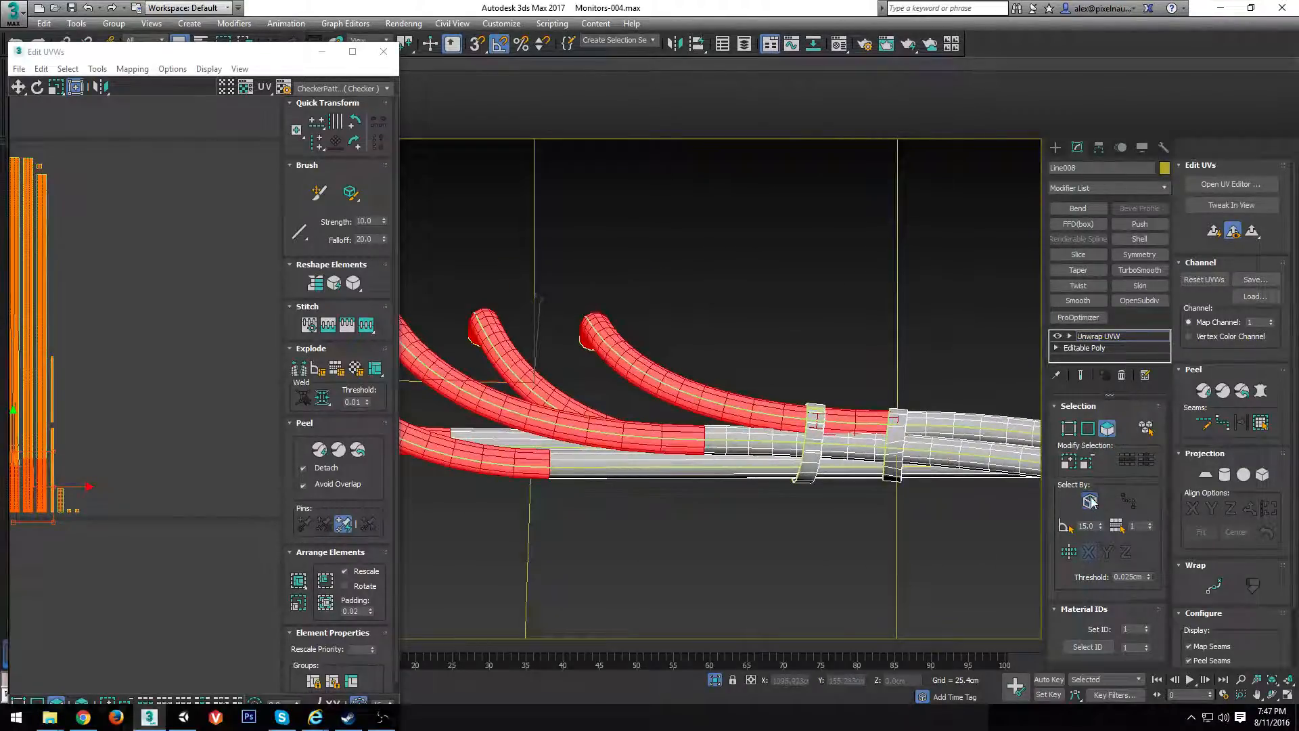
With element selection off, add the remaining cable polygons up to the second strap and remove the first strap from the selection
alt+middle_drag(610, 493, 729, 468)
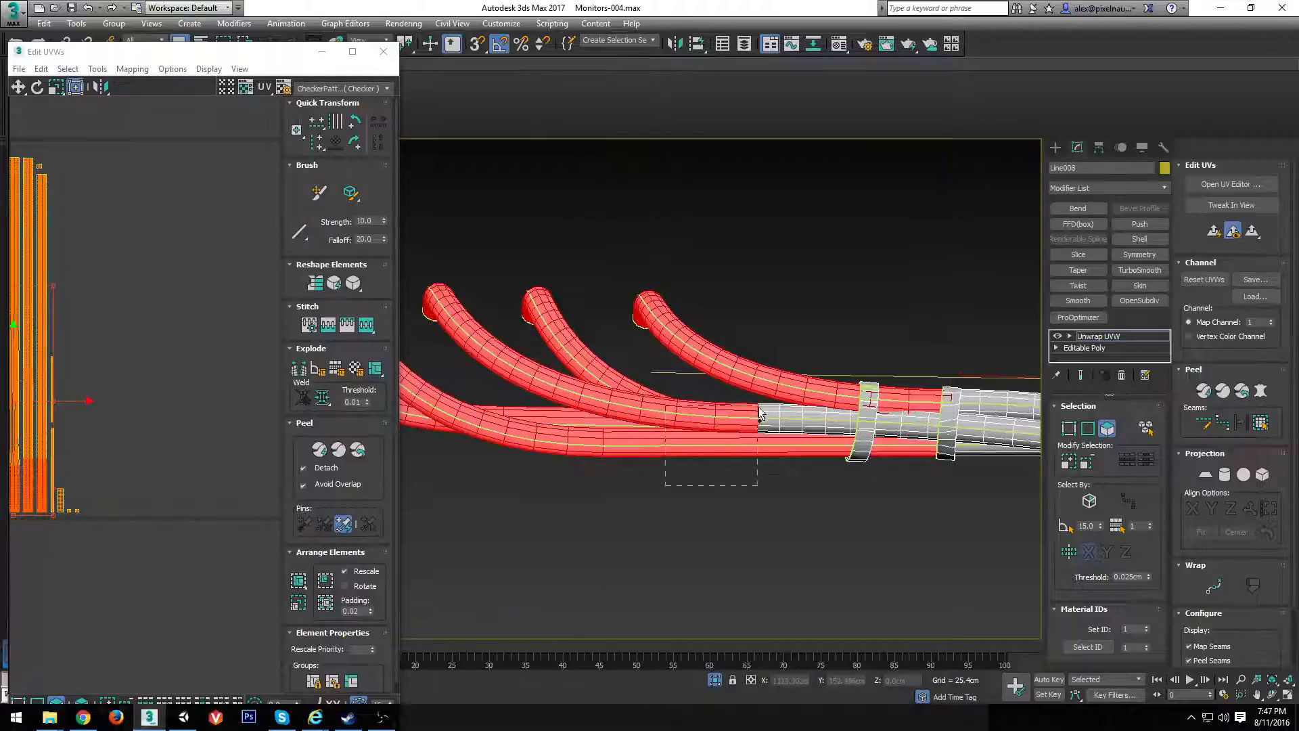
alt+middle_drag(778, 341, 677, 387)
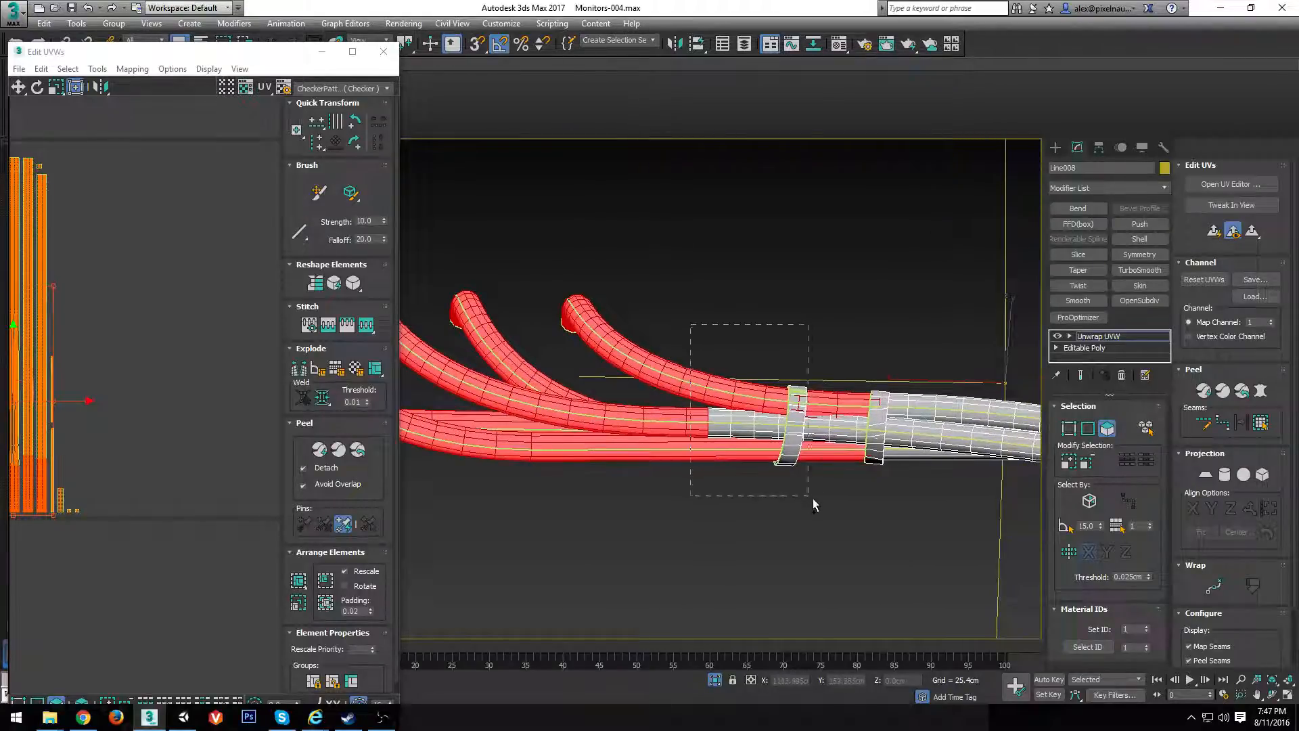
drag(861, 485, 861, 484)
alt+middle_drag(937, 530, 603, 406)
scroll(708, 498, down, 5)
scroll(644, 476, up, 8)
scroll(217, 464, up, 4)
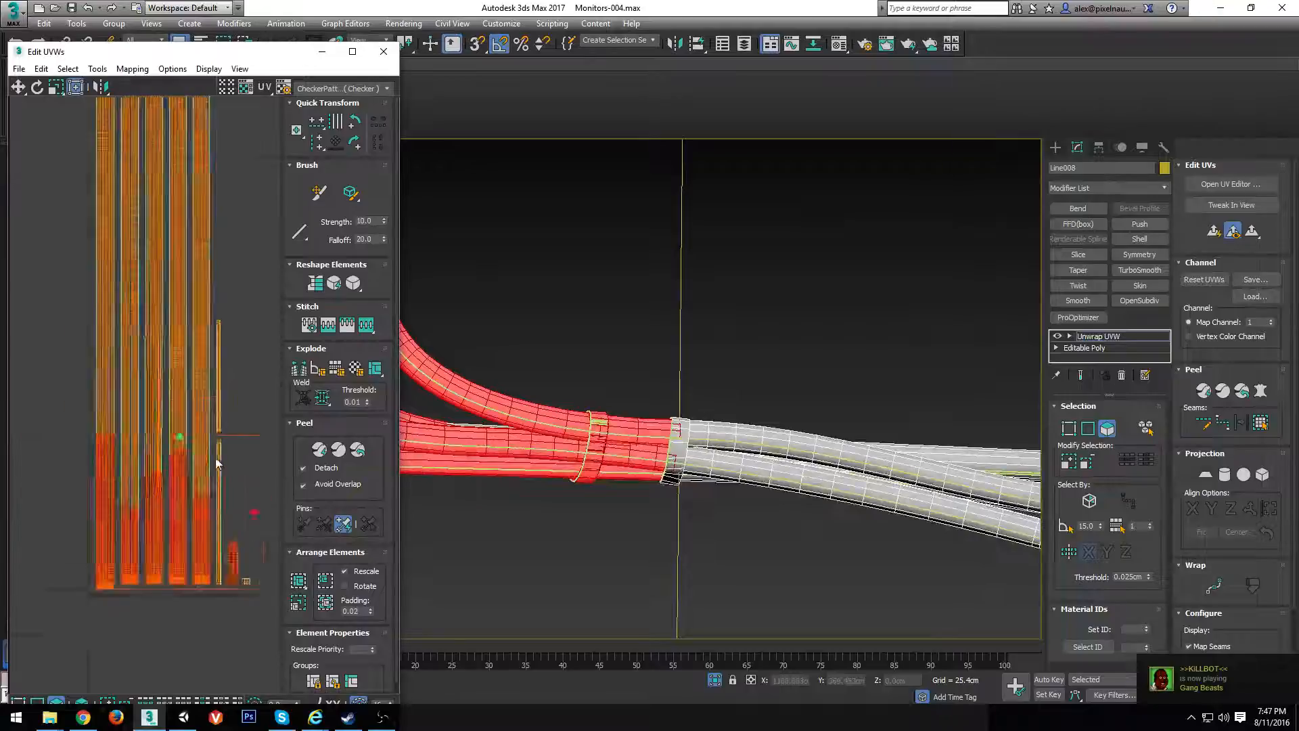
scroll(217, 463, down, 4)
alt+drag(164, 442, 164, 443)
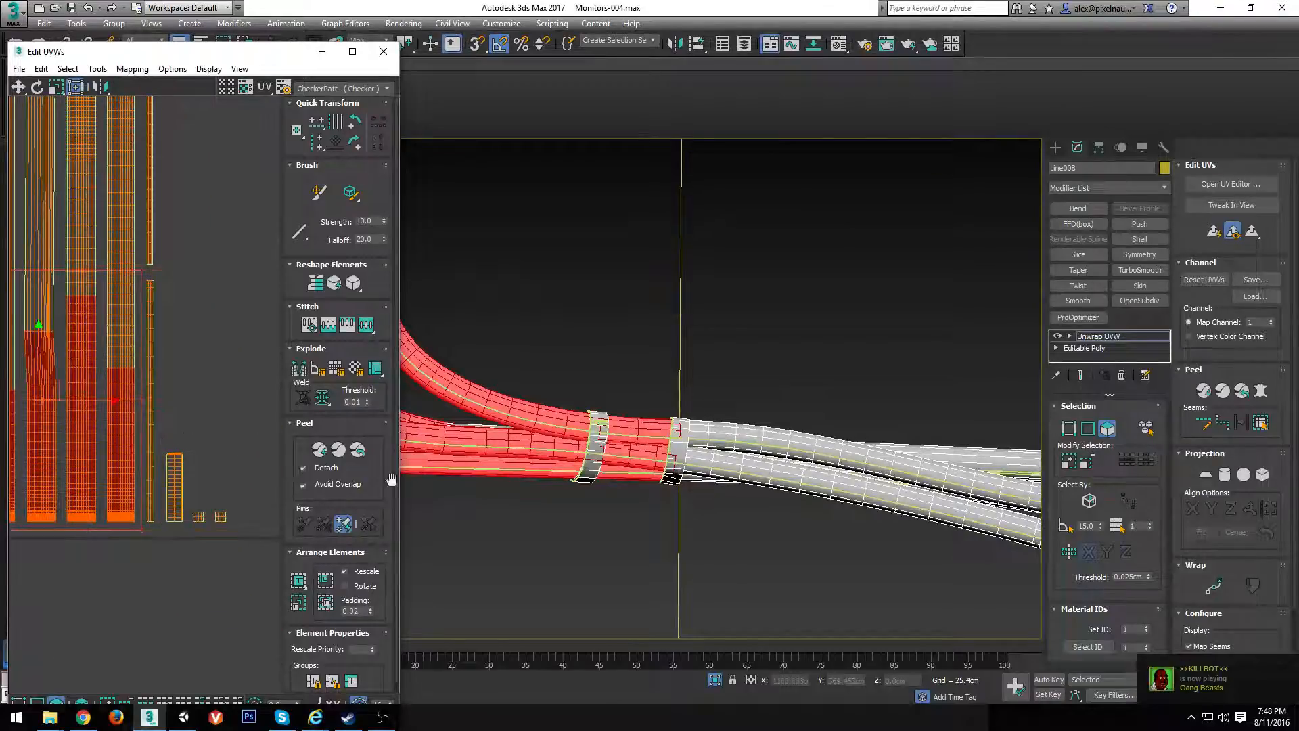
scroll(173, 400, down, 3)
scroll(91, 330, up, 3)
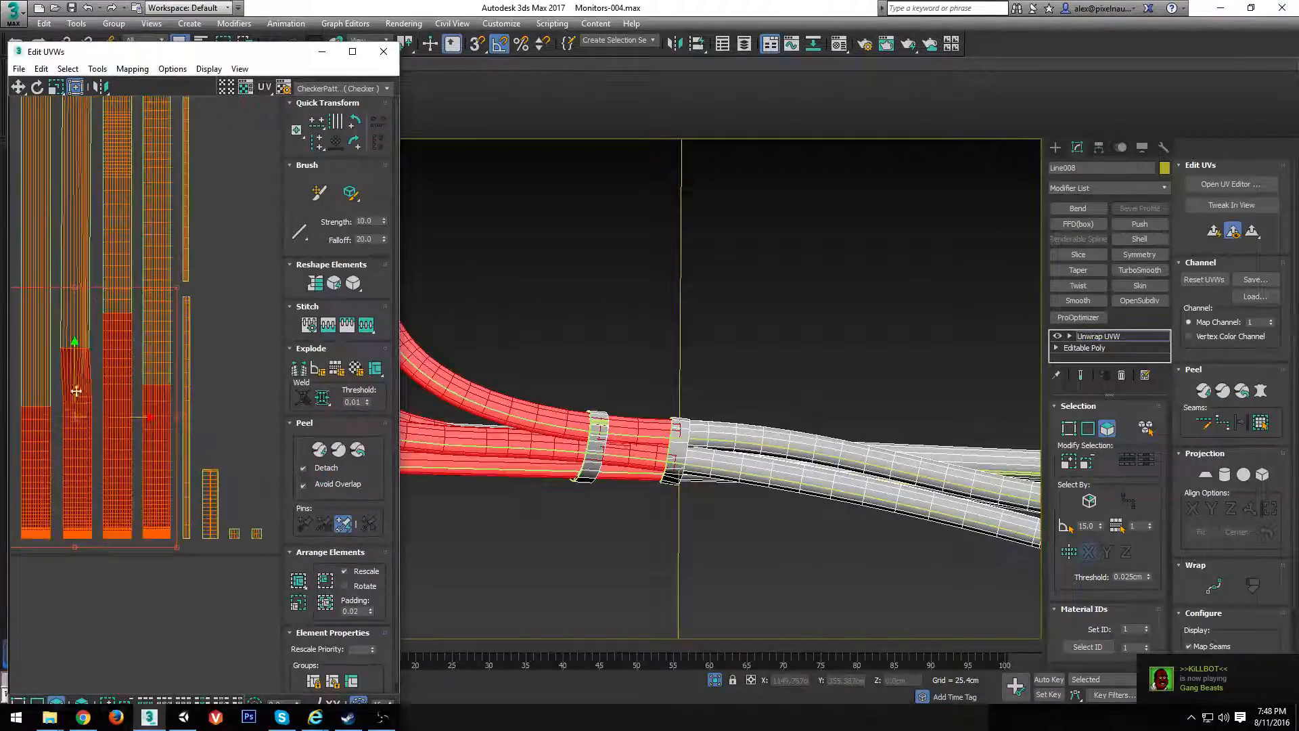
Try to detach the selected cable sections in the UV editor and move the resulting pieces below the long shells
middle_drag(613, 415, 618, 539)
scroll(35, 336, down, 2)
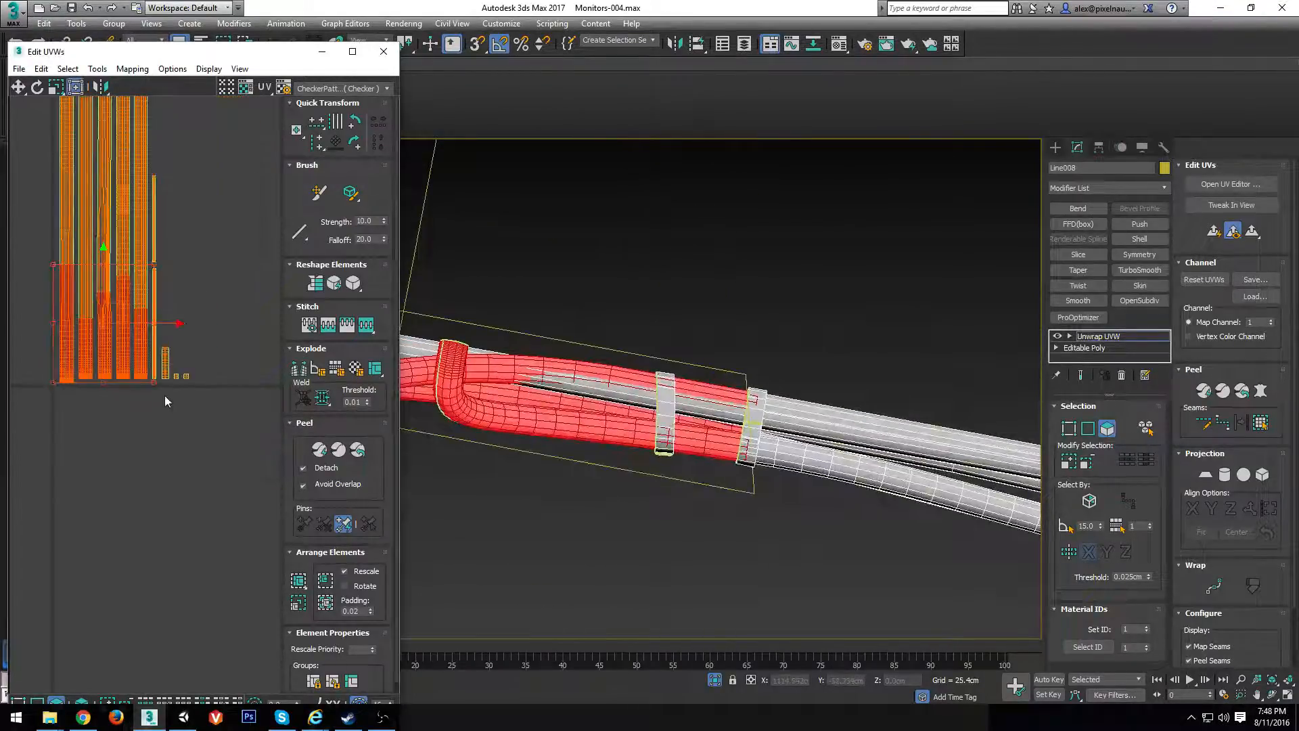
scroll(115, 291, down, 2)
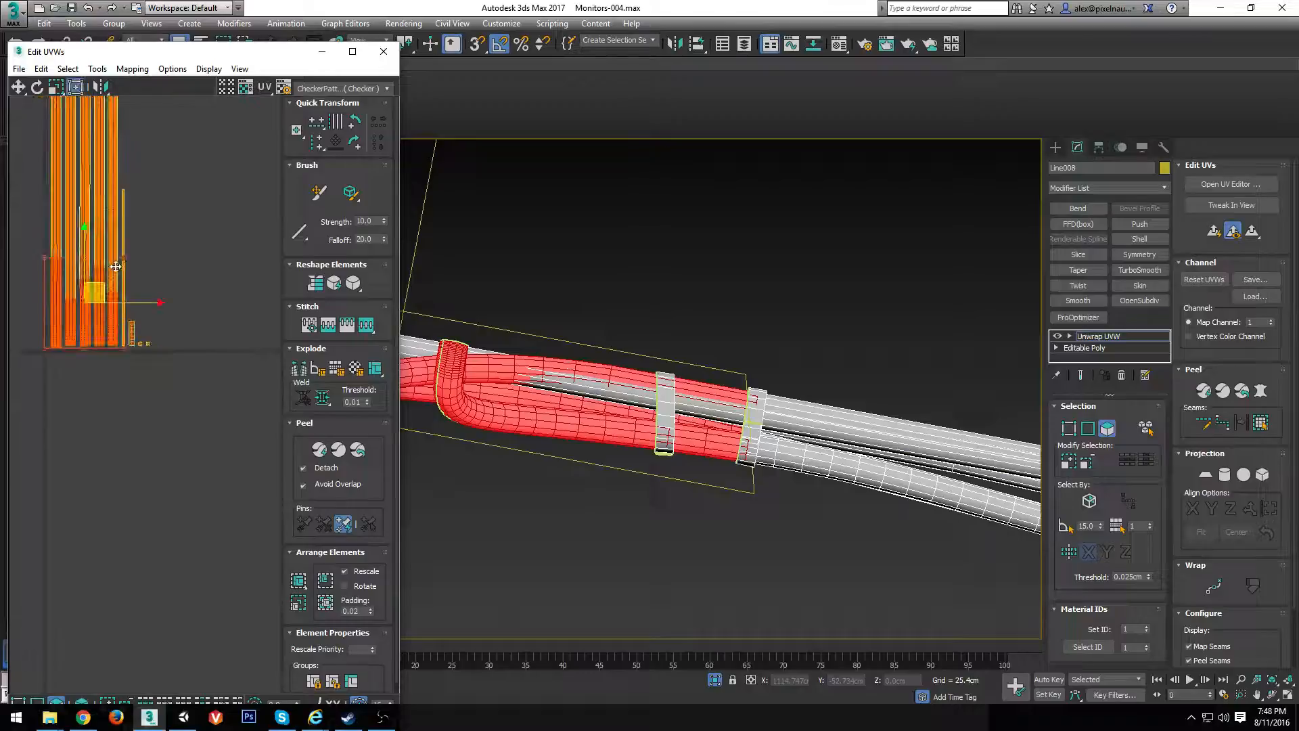
click(61, 70)
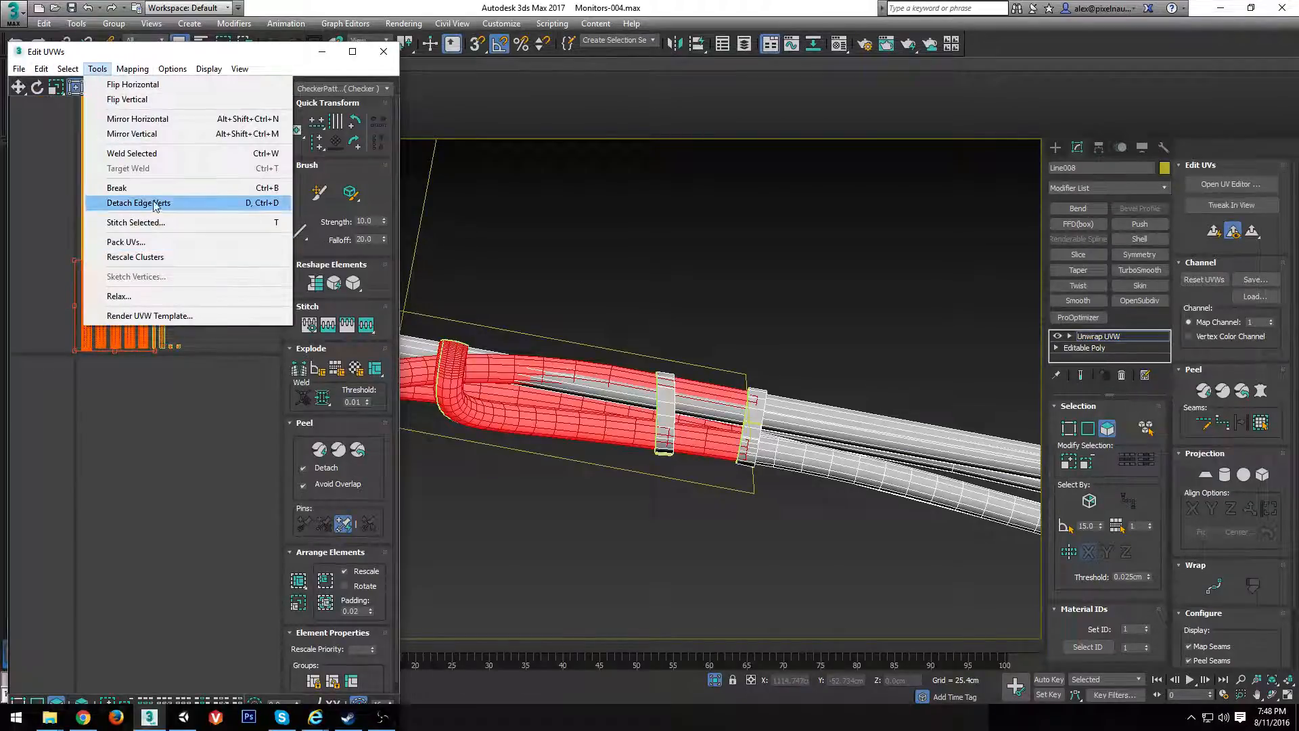
click(131, 381)
key(ctrl+z)
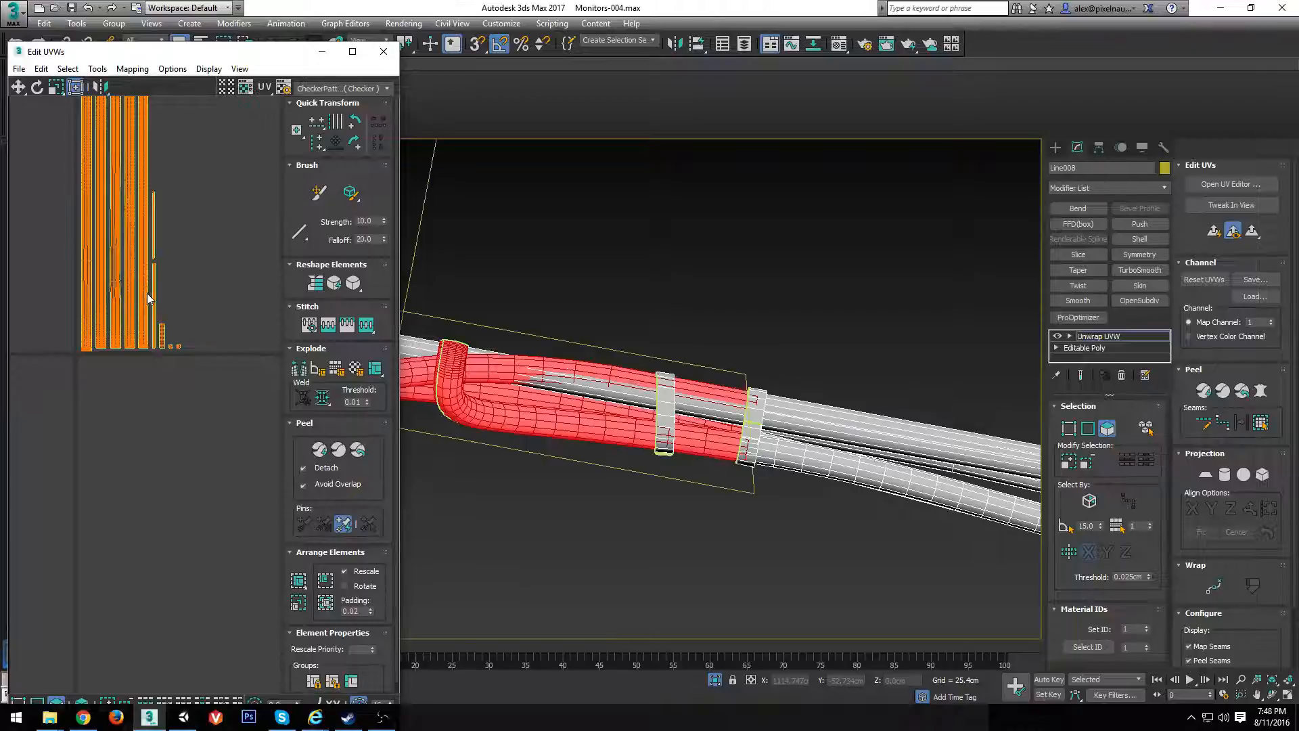
click(148, 297)
middle_drag(140, 293, 141, 311)
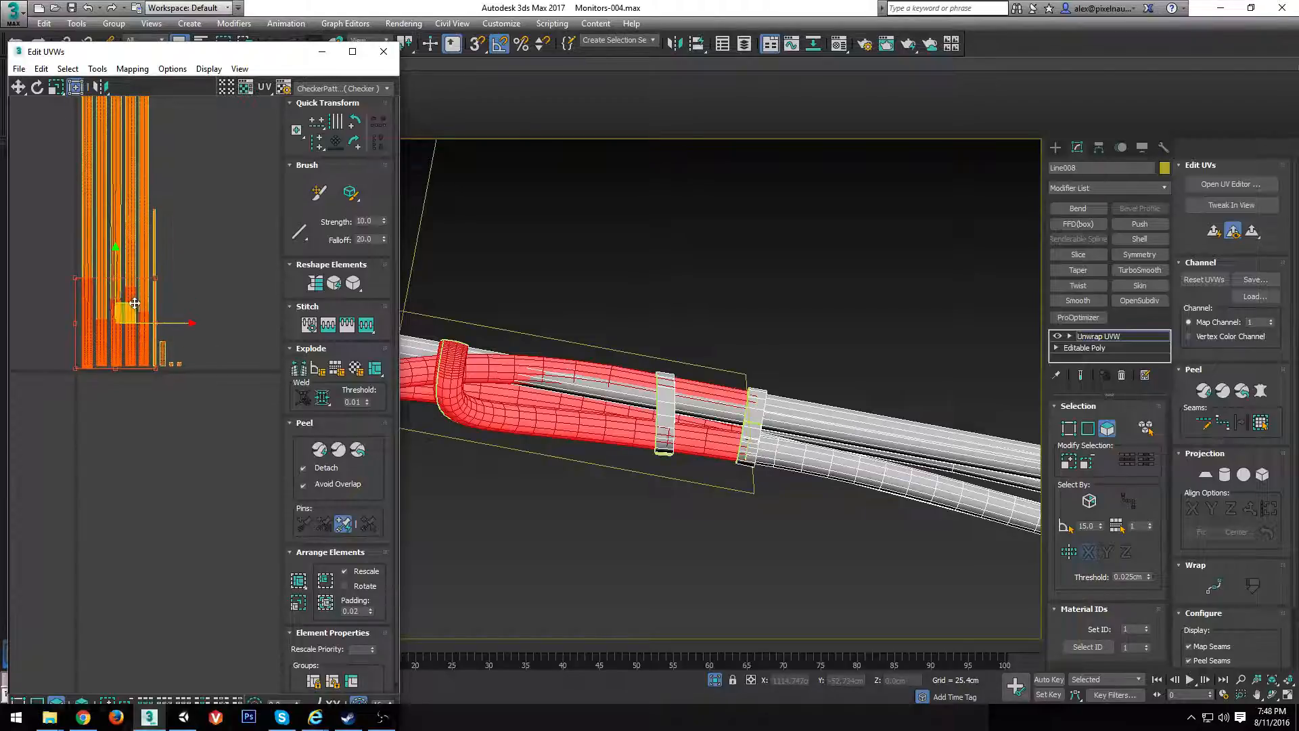
drag(129, 313, 94, 364)
click(161, 273)
middle_drag(161, 274, 180, 423)
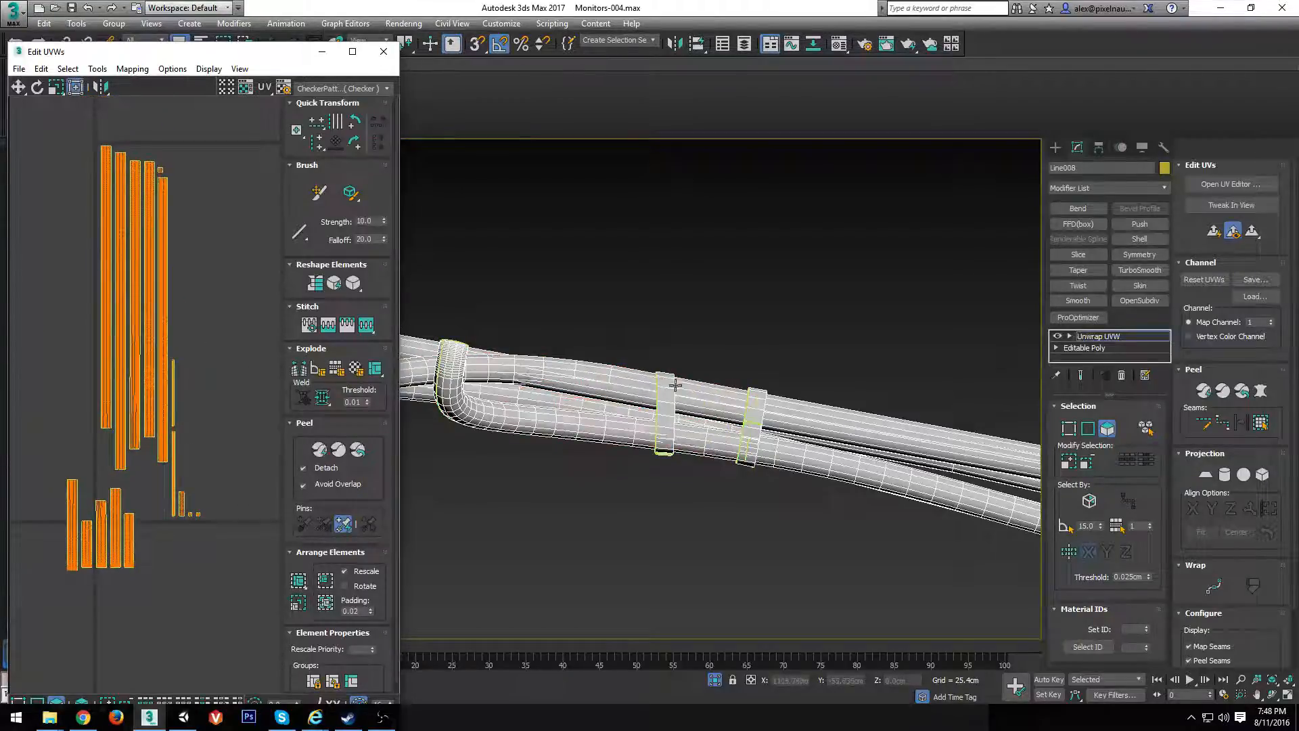
Select the detached UV pieces and check which cable sections they cover on the model
middle_drag(598, 467, 628, 471)
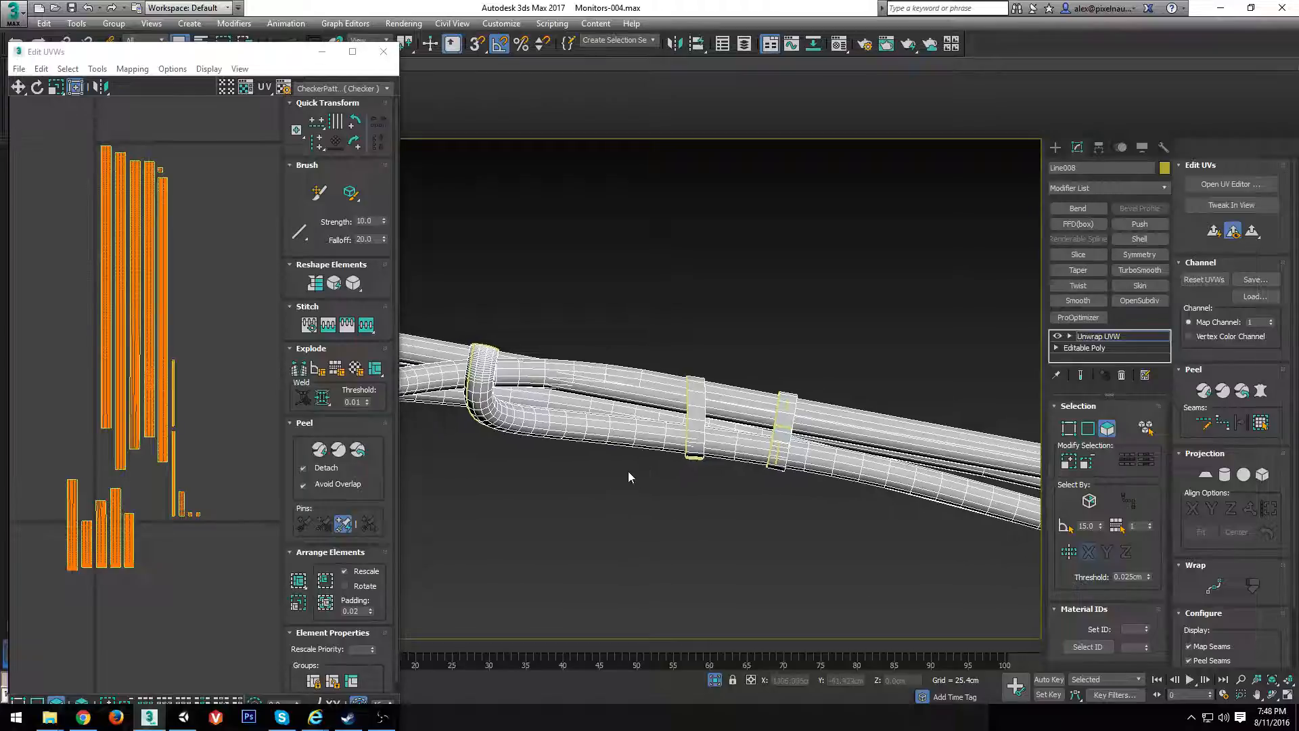
click(635, 427)
scroll(593, 431, down, 2)
middle_drag(406, 379, 564, 402)
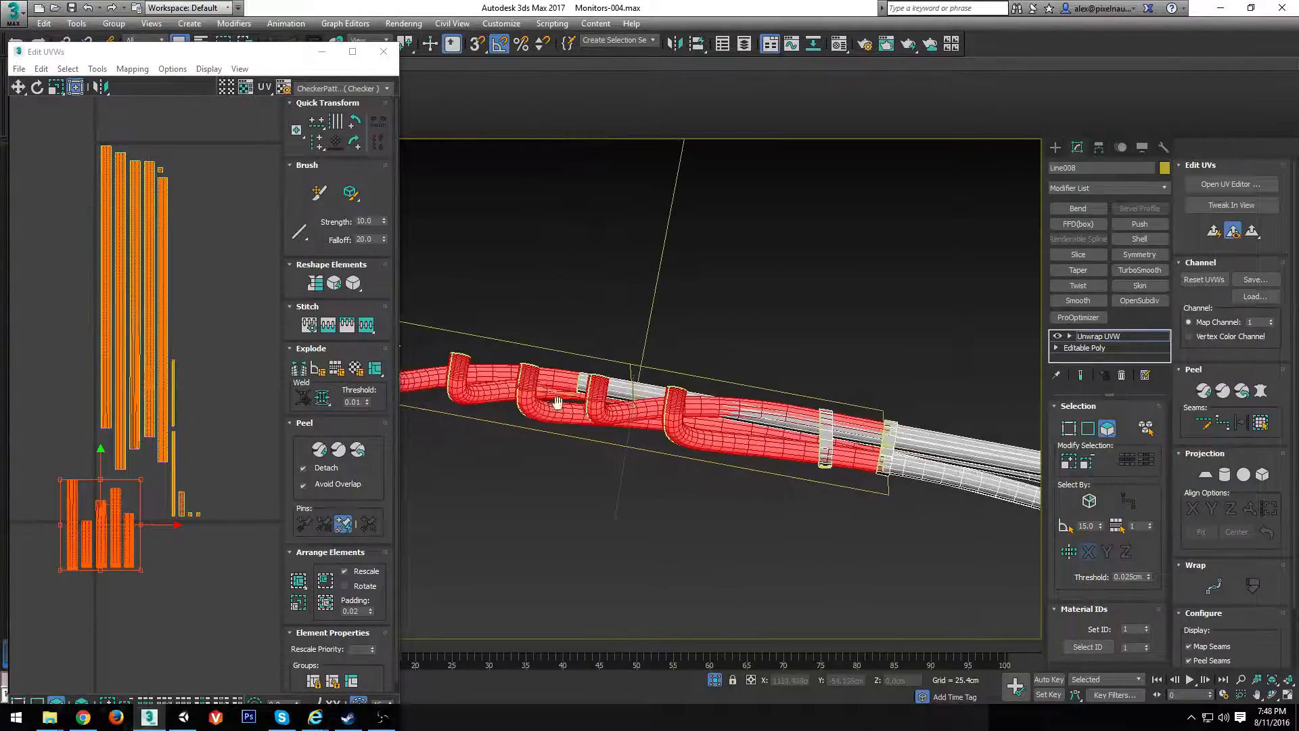
scroll(567, 405, up, 2)
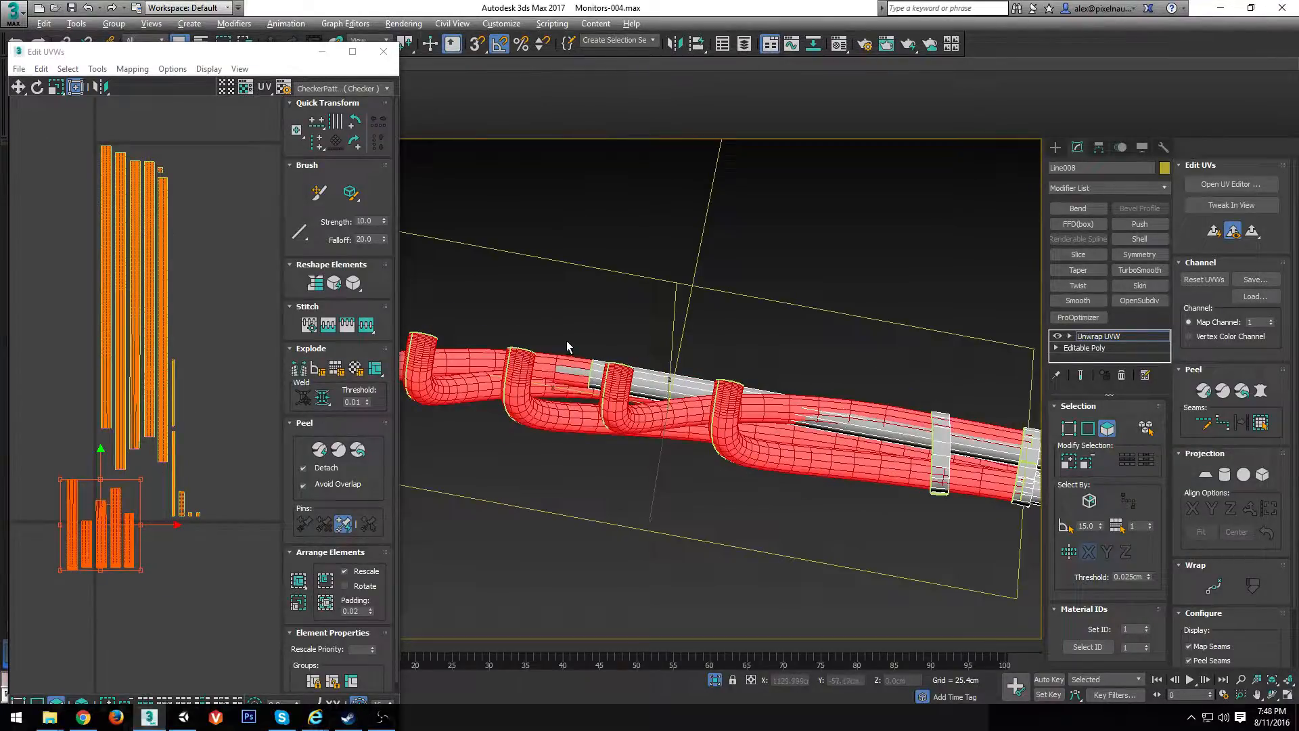
alt+drag(566, 341, 542, 378)
scroll(56, 531, up, 3)
alt+drag(115, 628, 137, 495)
scroll(145, 580, up, 2)
Undo the move and detachment of the UV pieces, along with the last selection changes
key(ctrl+z)
key(ctrl+z)
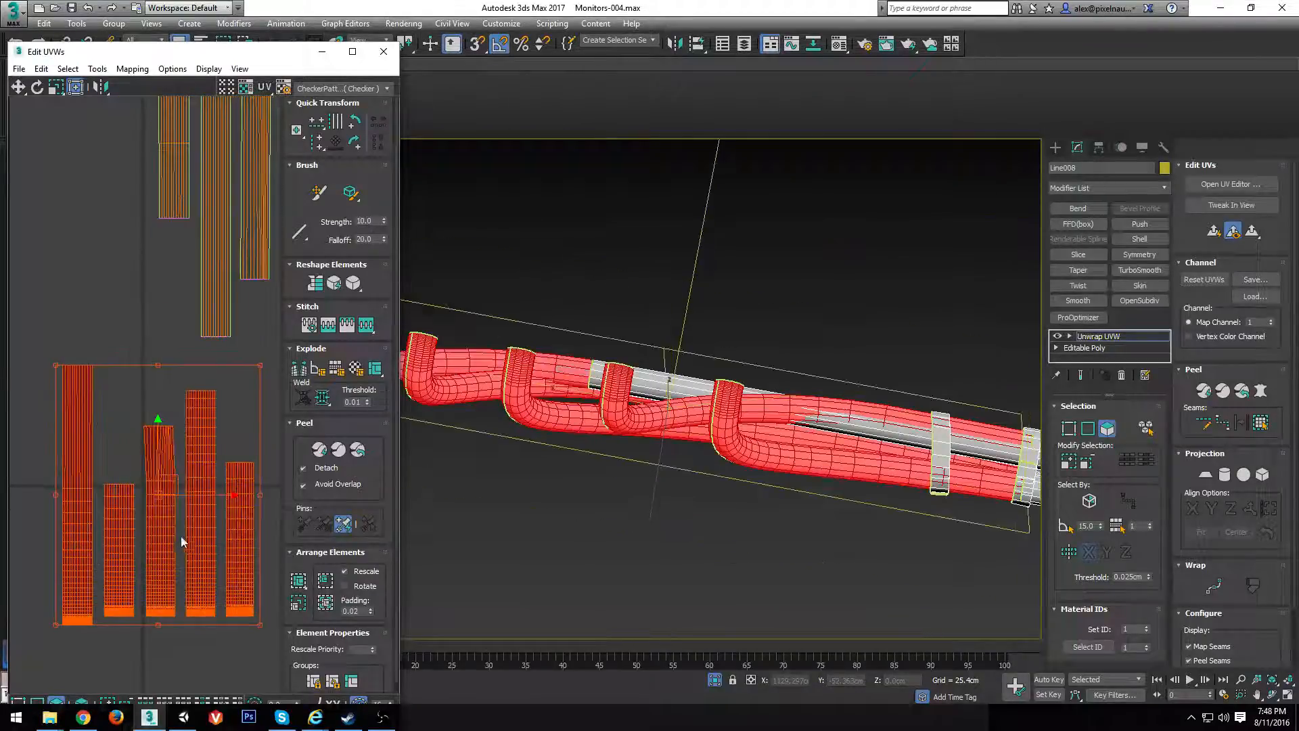
key(ctrl+z)
key(ctrl+z)
middle_drag(252, 468, 160, 527)
scroll(156, 280, down, 3)
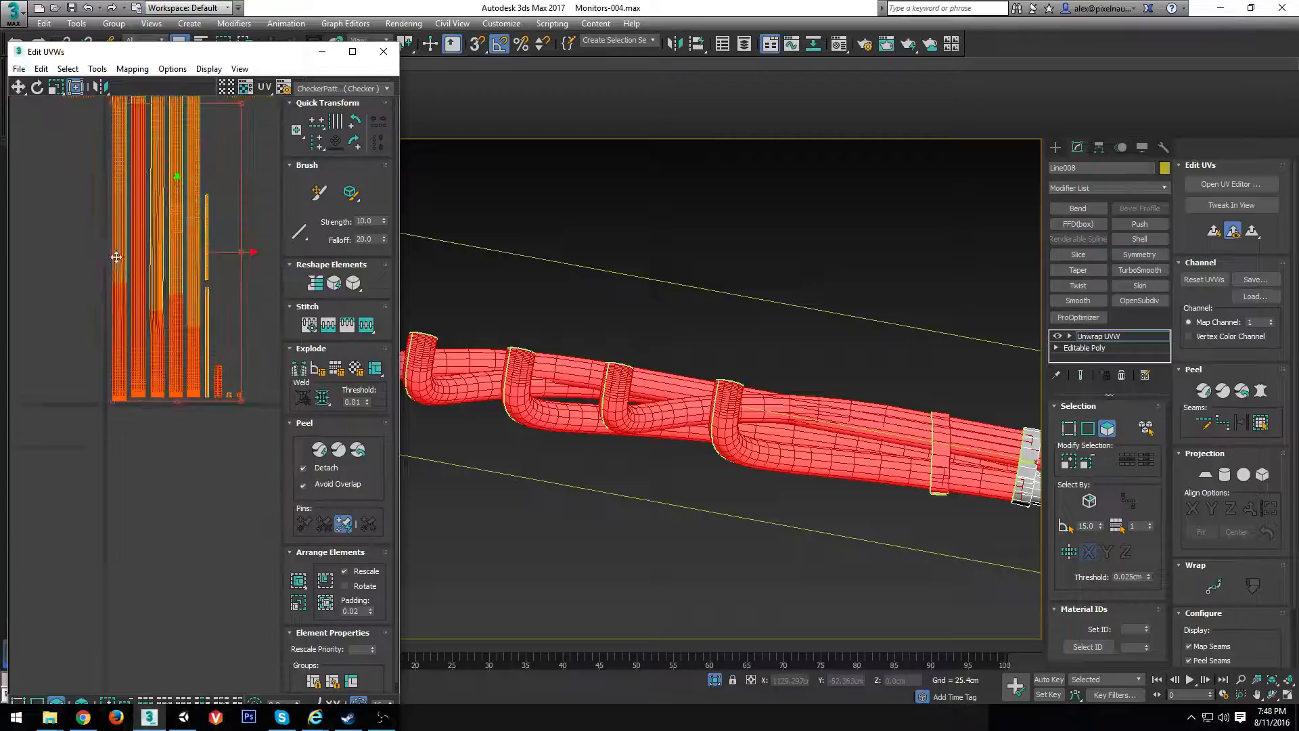
middle_drag(117, 257, 107, 299)
scroll(87, 640, up, 3)
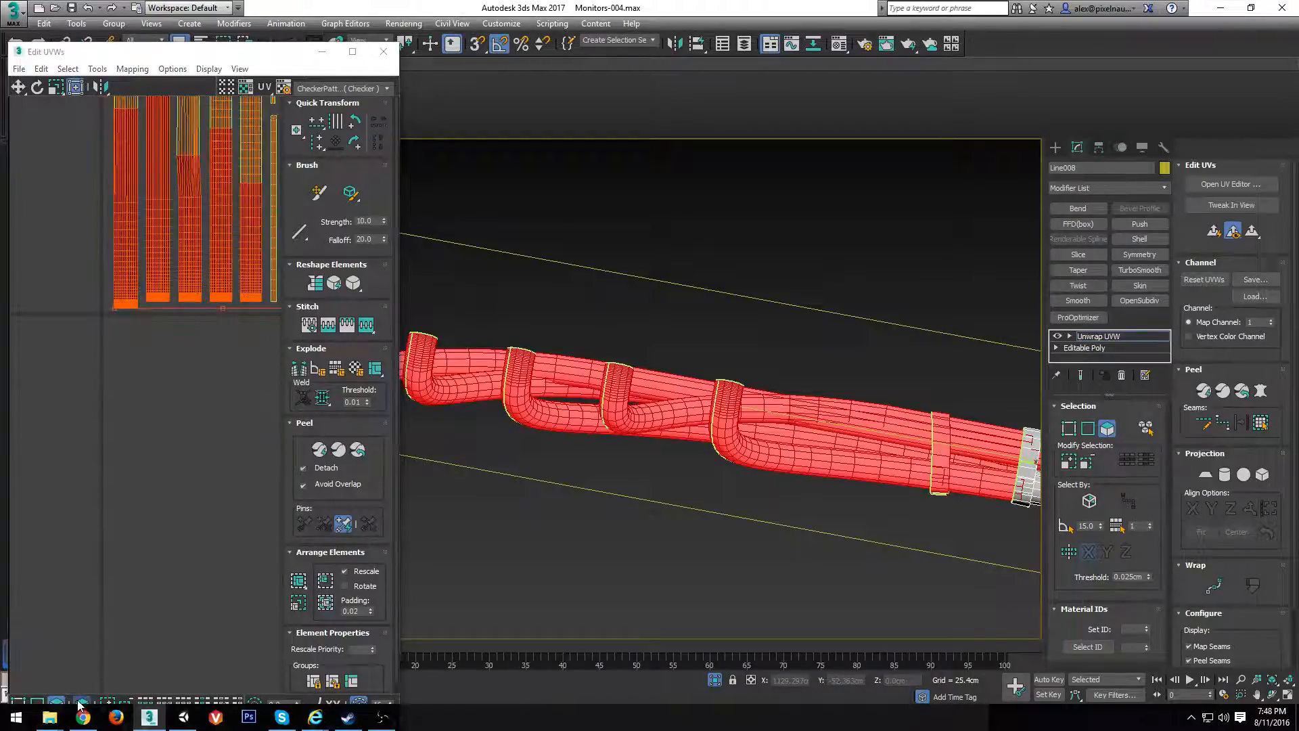
drag(171, 343, 156, 286)
middle_drag(198, 367, 132, 441)
key(ctrl+z)
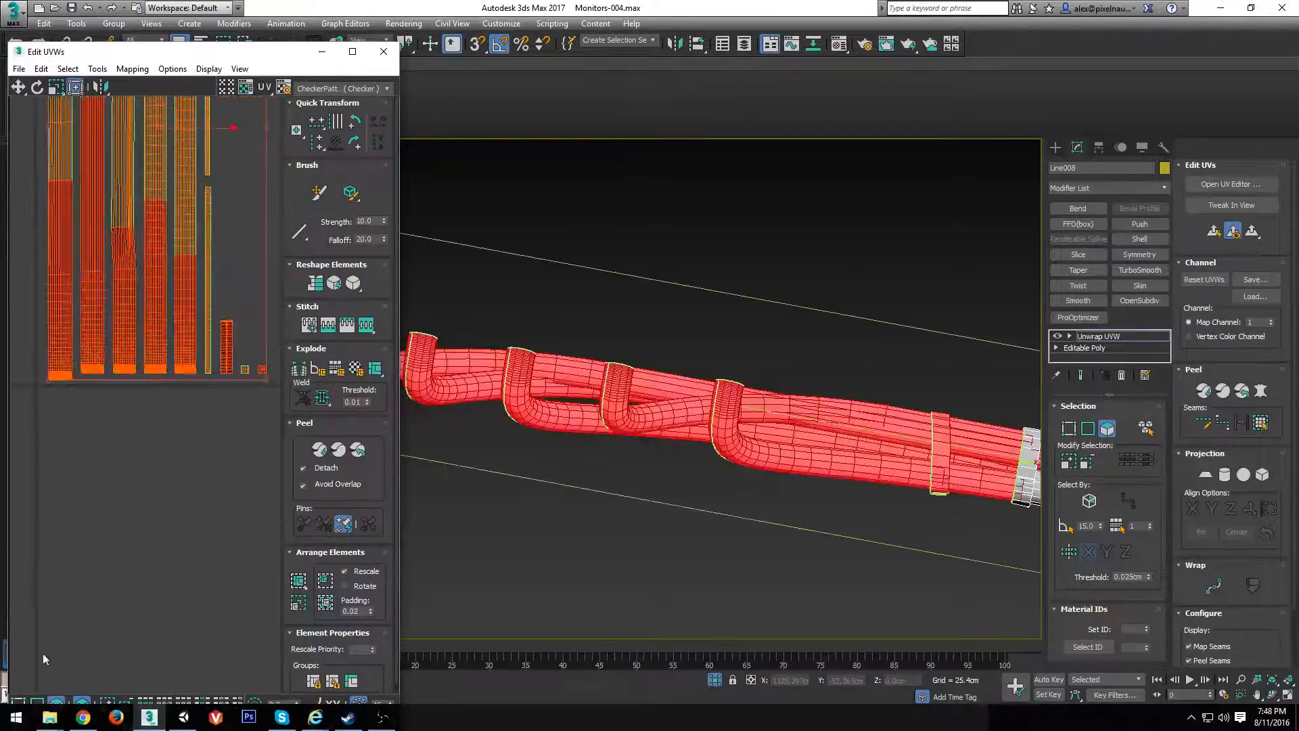
click(84, 703)
click(91, 392)
key(ctrl+z)
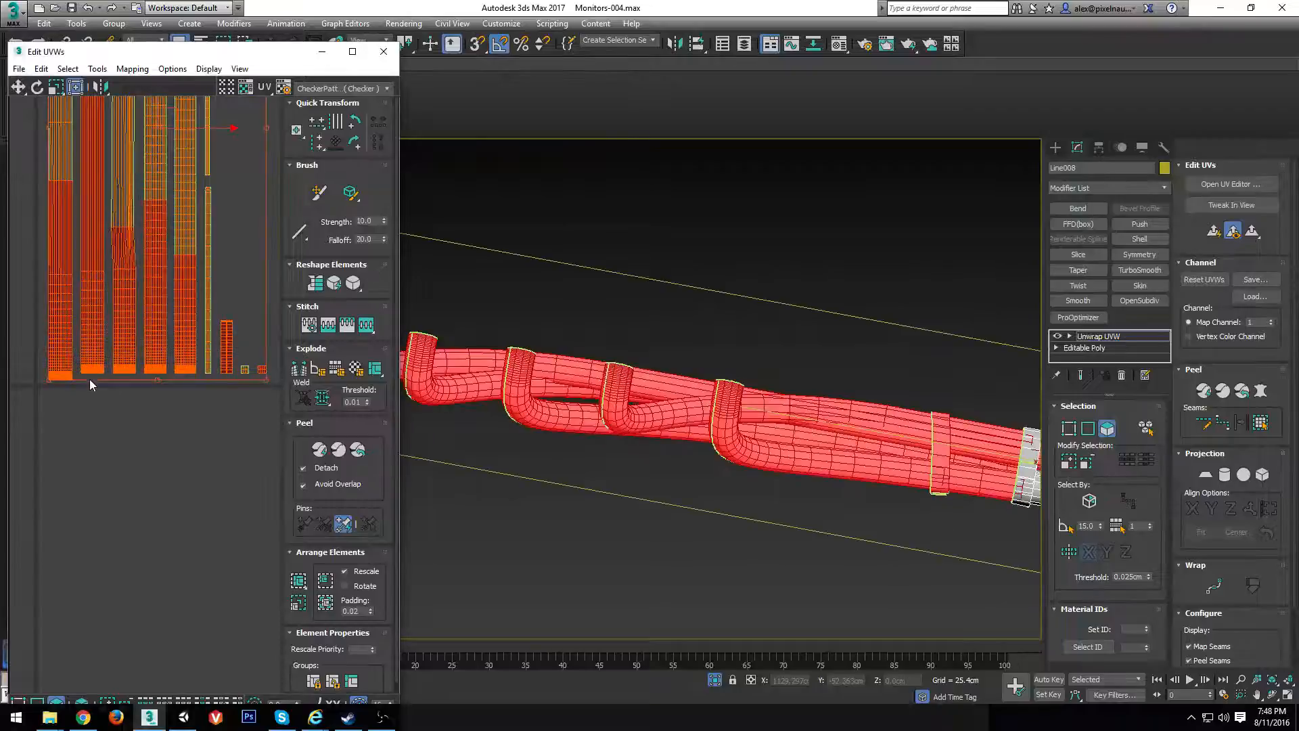
Remove the second long UV shell's polygons from the selection, keeping the other cable sections selected up to the second strap
middle_drag(90, 379, 88, 461)
middle_drag(111, 136, 156, 363)
alt+drag(163, 138, 92, 236)
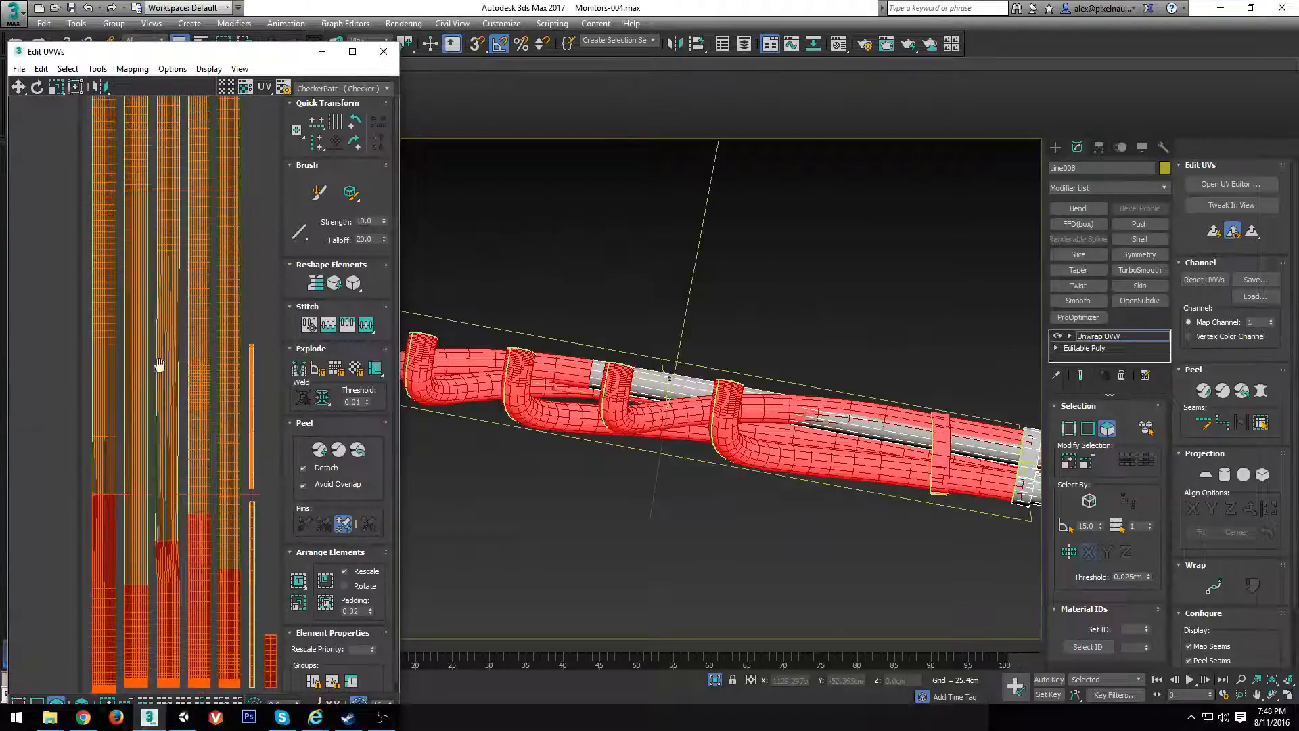
middle_drag(160, 365, 138, 179)
scroll(137, 179, down, 2)
alt+drag(131, 348, 132, 337)
scroll(109, 333, up, 2)
scroll(504, 322, down, 3)
middle_drag(174, 373, 142, 339)
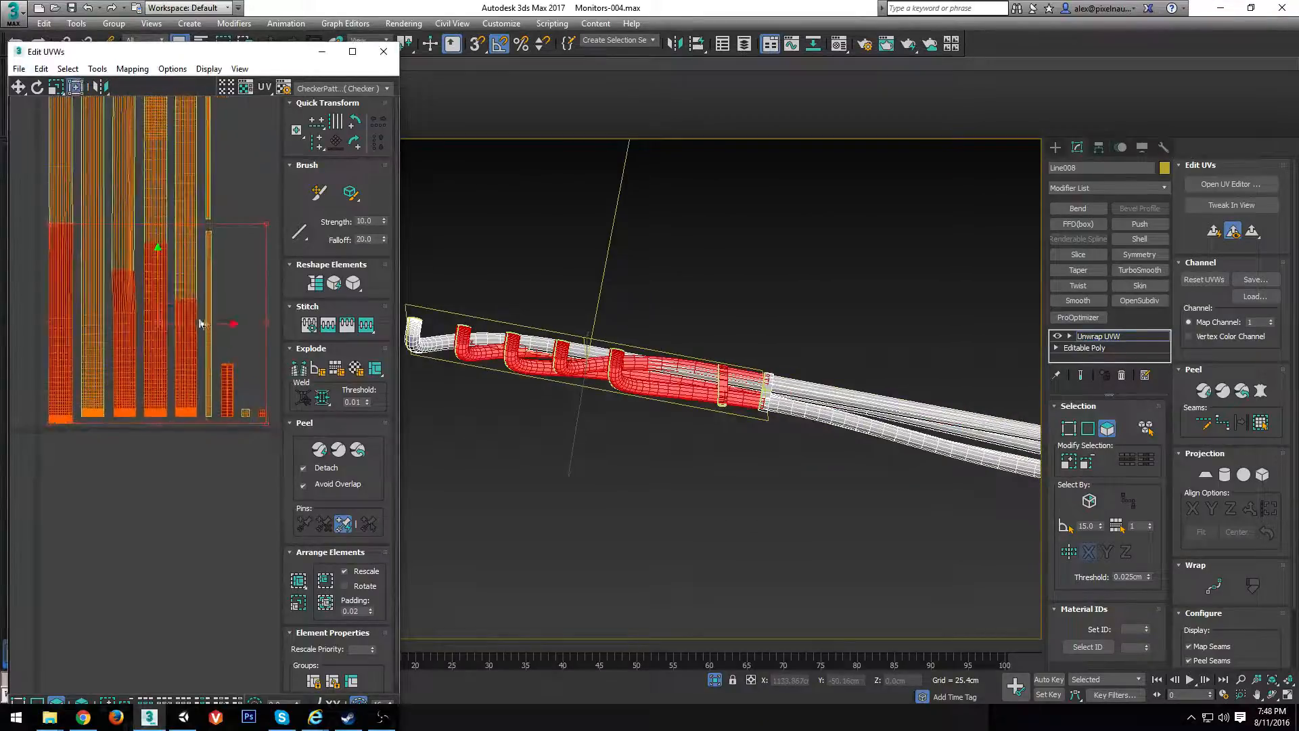
Move the selected cable sections below the long UV shells as detached pieces, and pick a polygon on the second shell to locate it
middle_drag(207, 366, 136, 353)
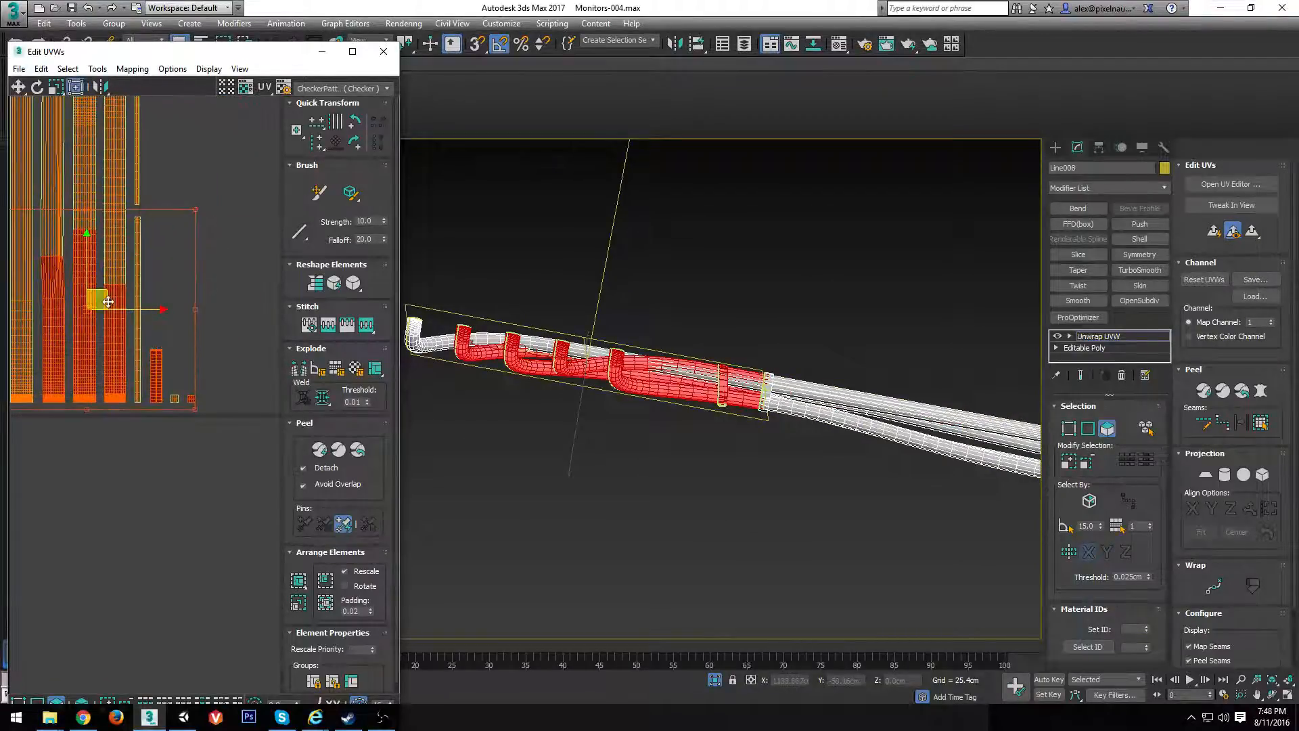
drag(108, 302, 118, 532)
scroll(137, 449, down, 3)
middle_drag(109, 390, 177, 392)
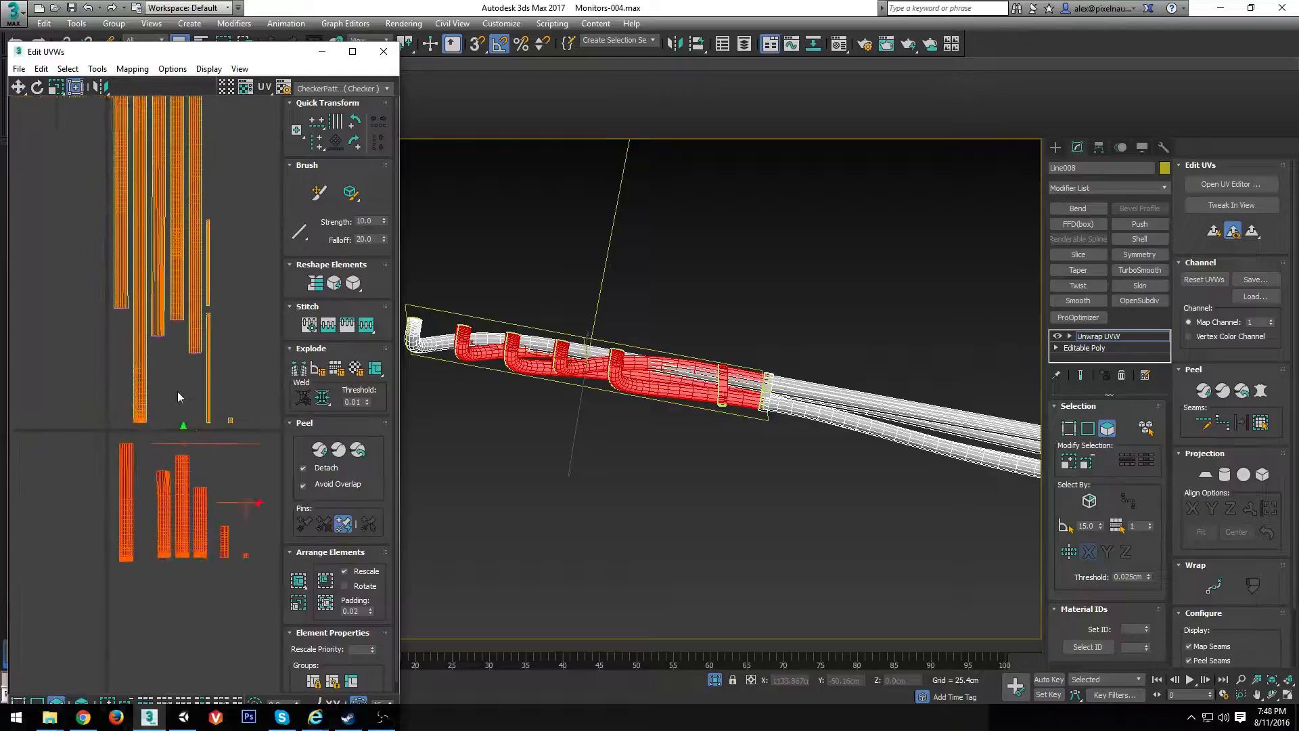
scroll(178, 391, up, 3)
click(111, 364)
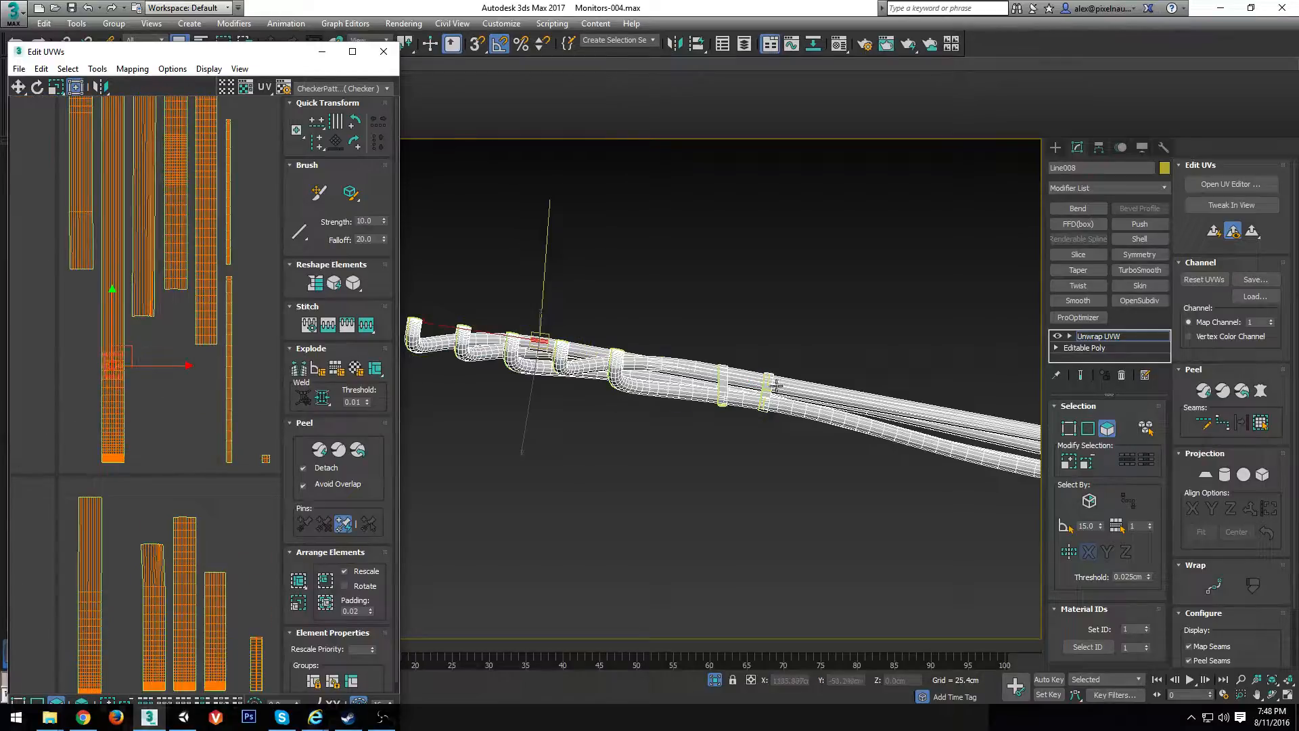
Convert the unwrapped cable mesh to an Editable Poly
scroll(591, 381, up, 3)
right_click(591, 381)
mouse_move(626, 516)
click(745, 531)
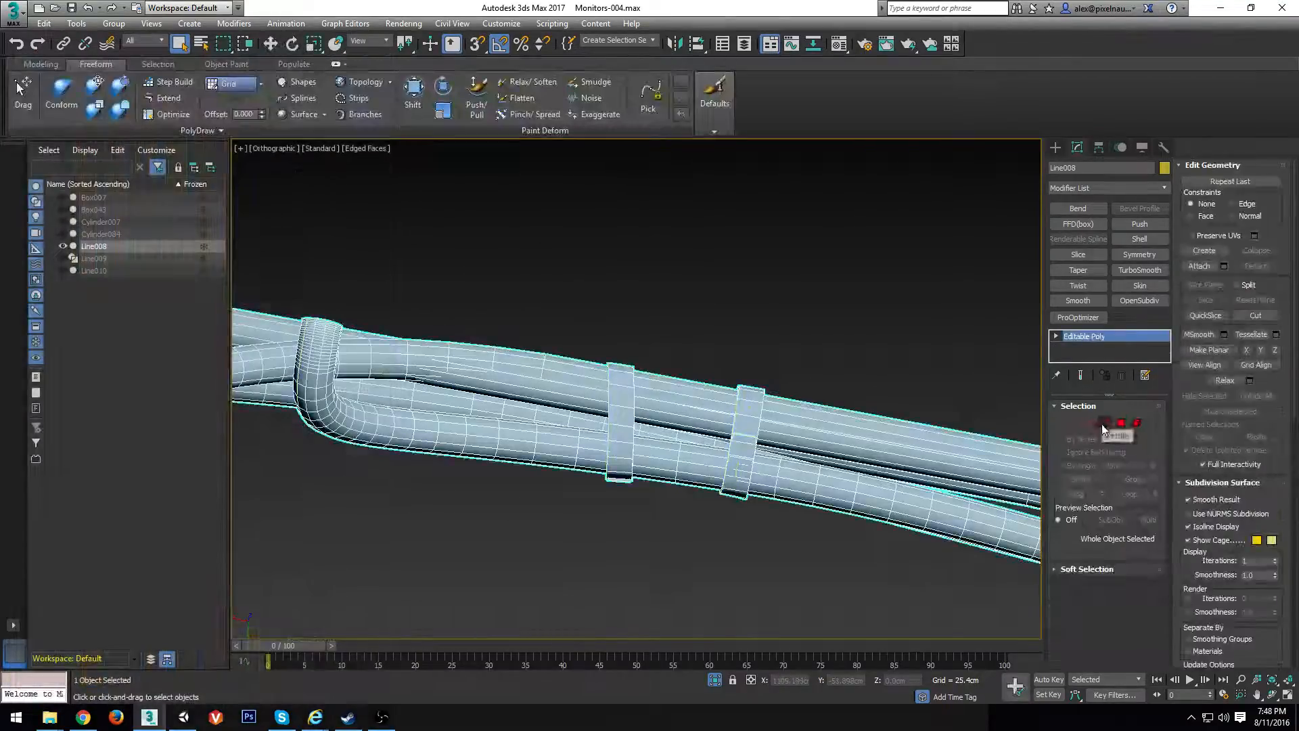
At edge level, clear the long edge selection and select a ring of edges around the cable before the straps
click(1089, 424)
double_click(1005, 454)
scroll(560, 402, down, 3)
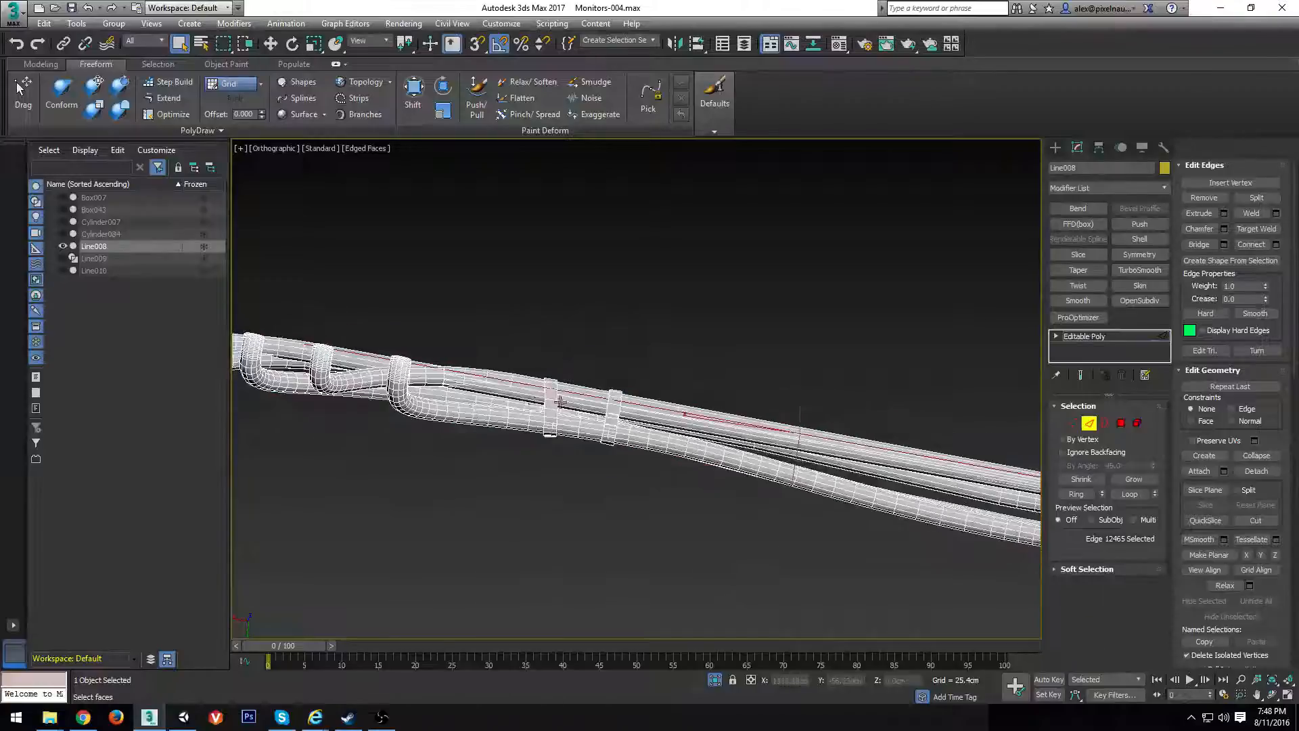
alt+middle_drag(561, 402, 604, 379)
scroll(605, 379, up, 3)
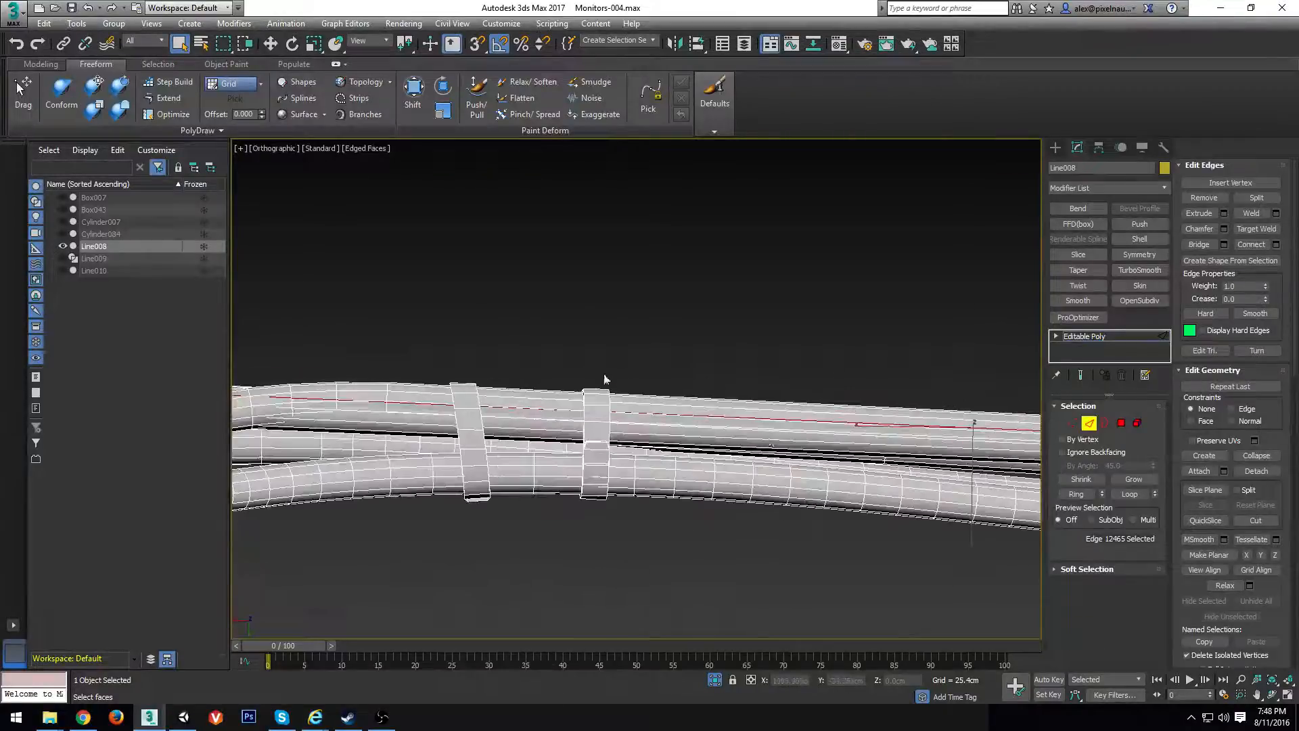
click(1083, 482)
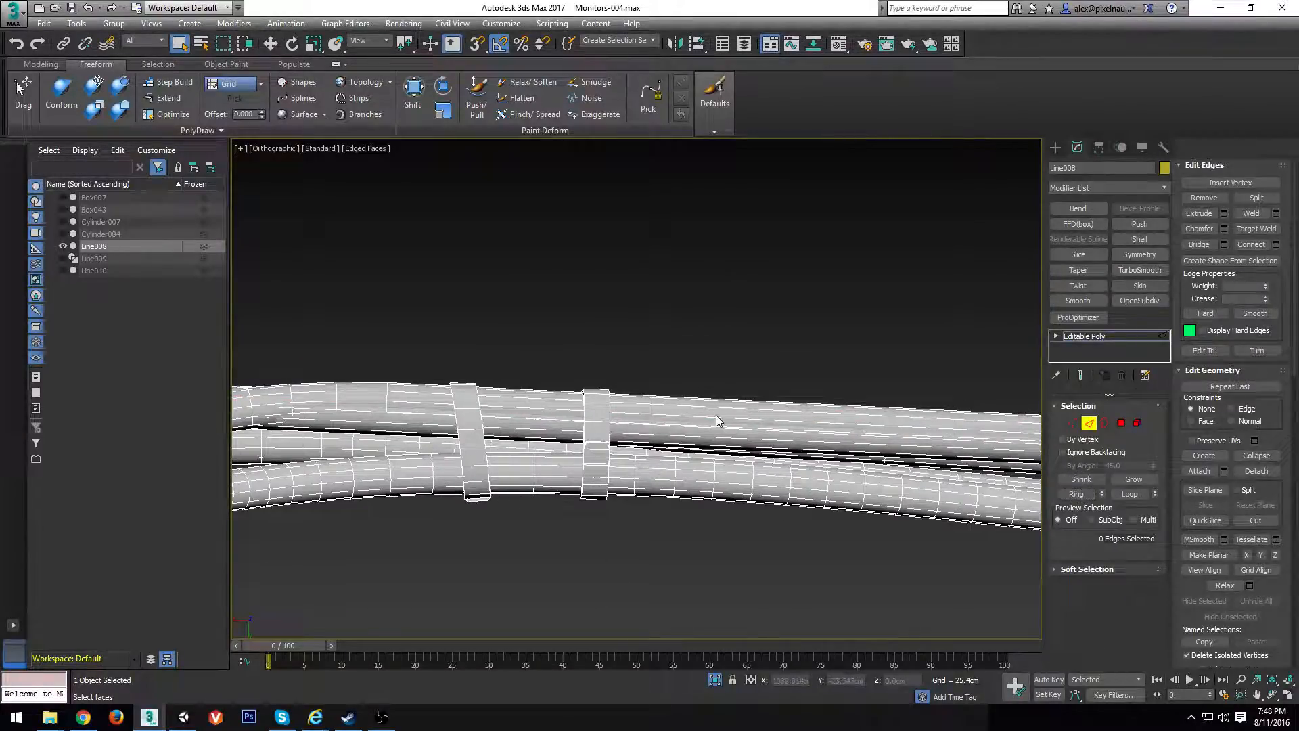
alt+middle_drag(560, 425, 519, 407)
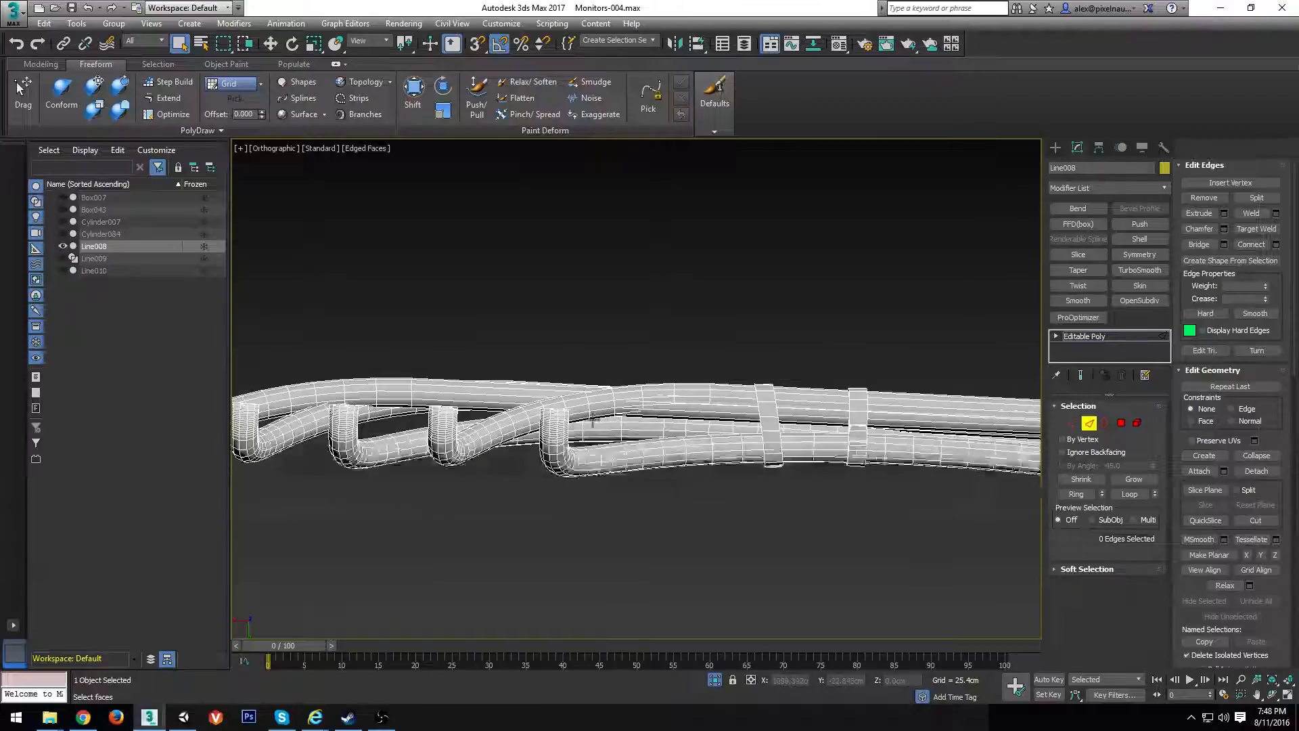
click(508, 395)
click(1076, 494)
alt+middle_drag(975, 406, 942, 400)
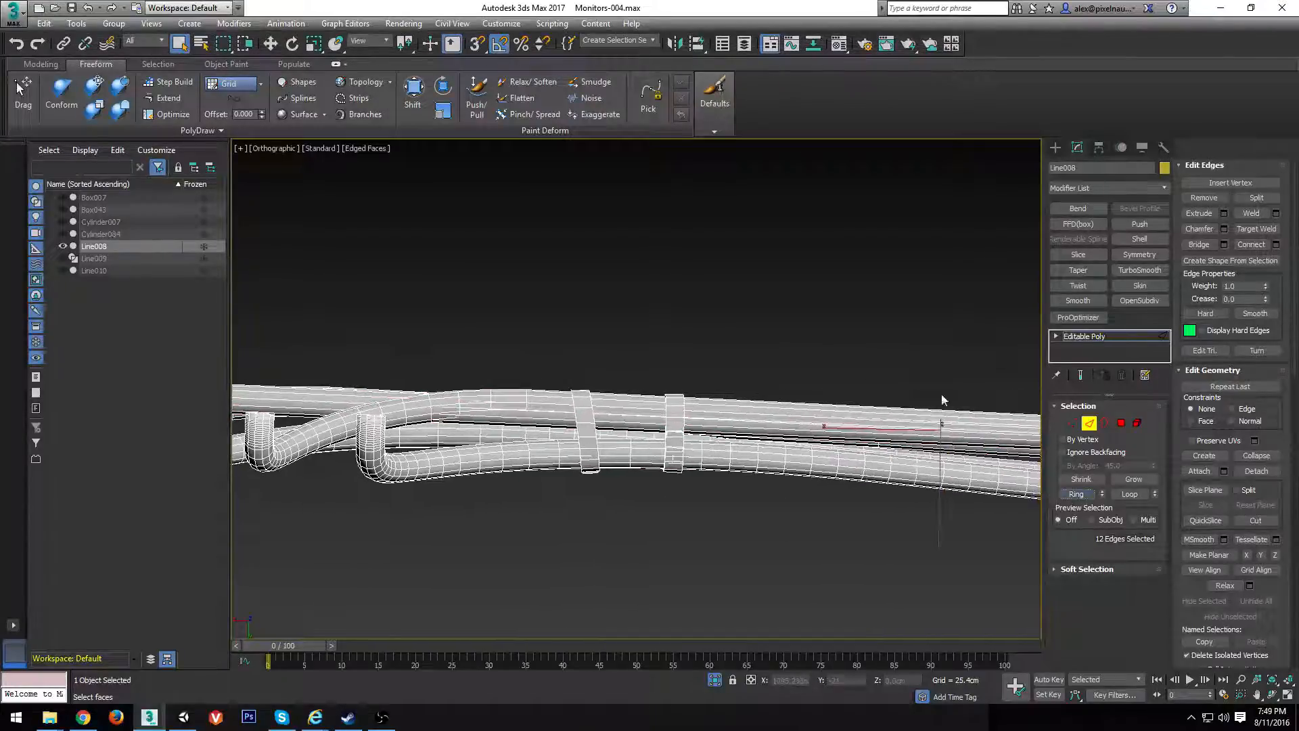
Slide the selected edges along the cable under the second strap, with Edge constraint and Preserve UVs turned on
click(1203, 442)
scroll(766, 420, down, 2)
key(w)
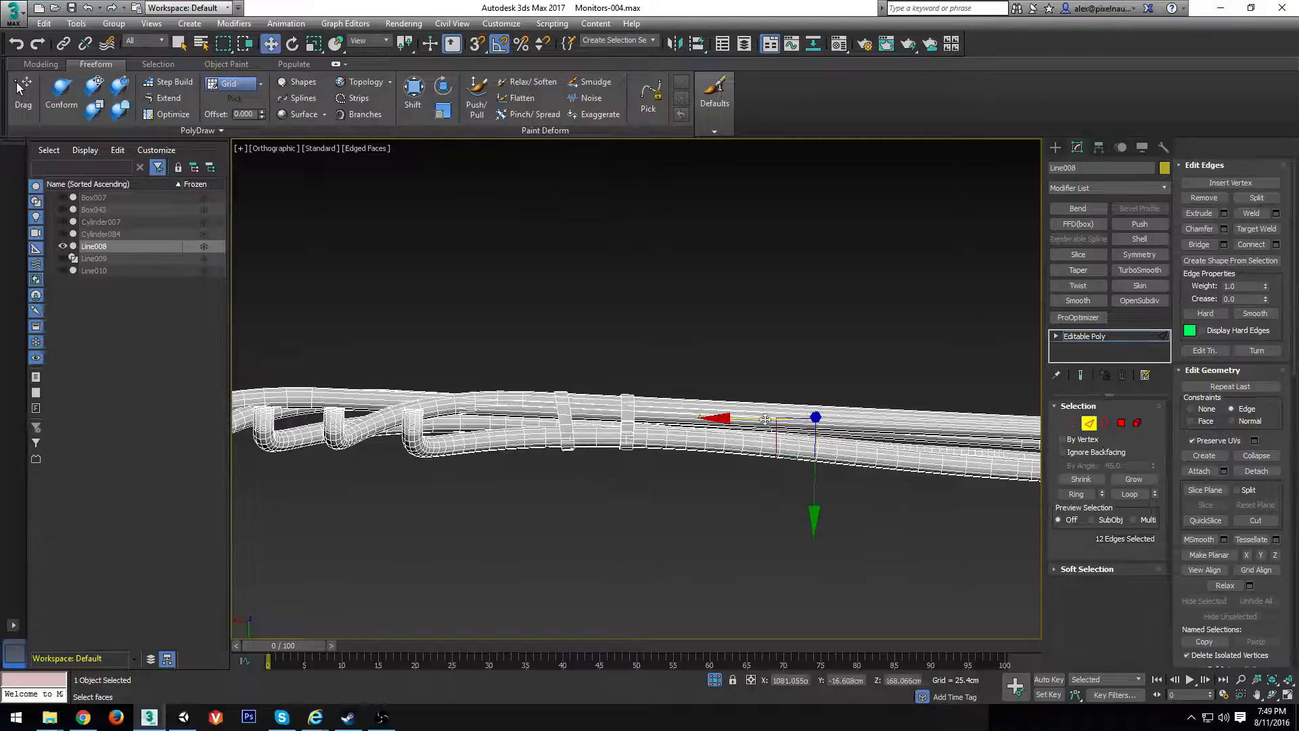
drag(774, 425, 697, 414)
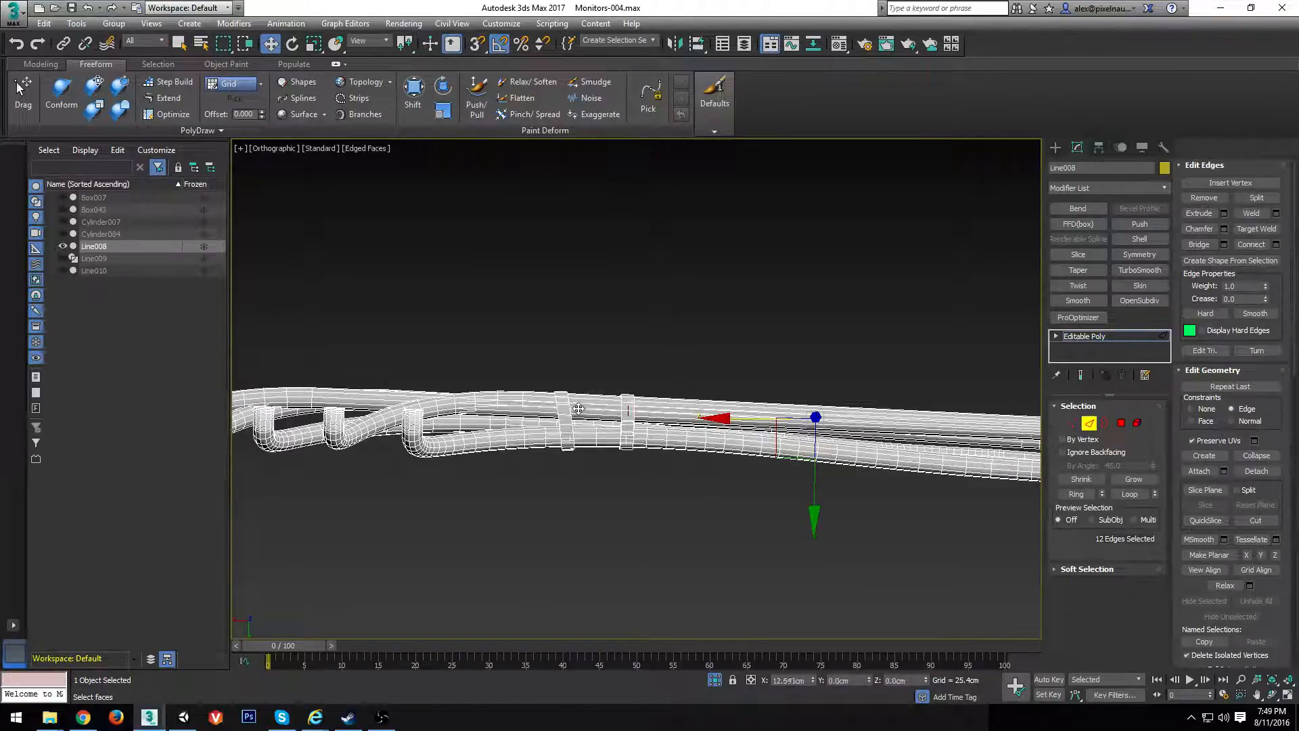
drag(578, 409, 579, 408)
click(1089, 424)
Apply Unwrap UVW to the cable mesh again and open the UV editor with the strap area in view
alt+middle_drag(647, 454, 628, 359)
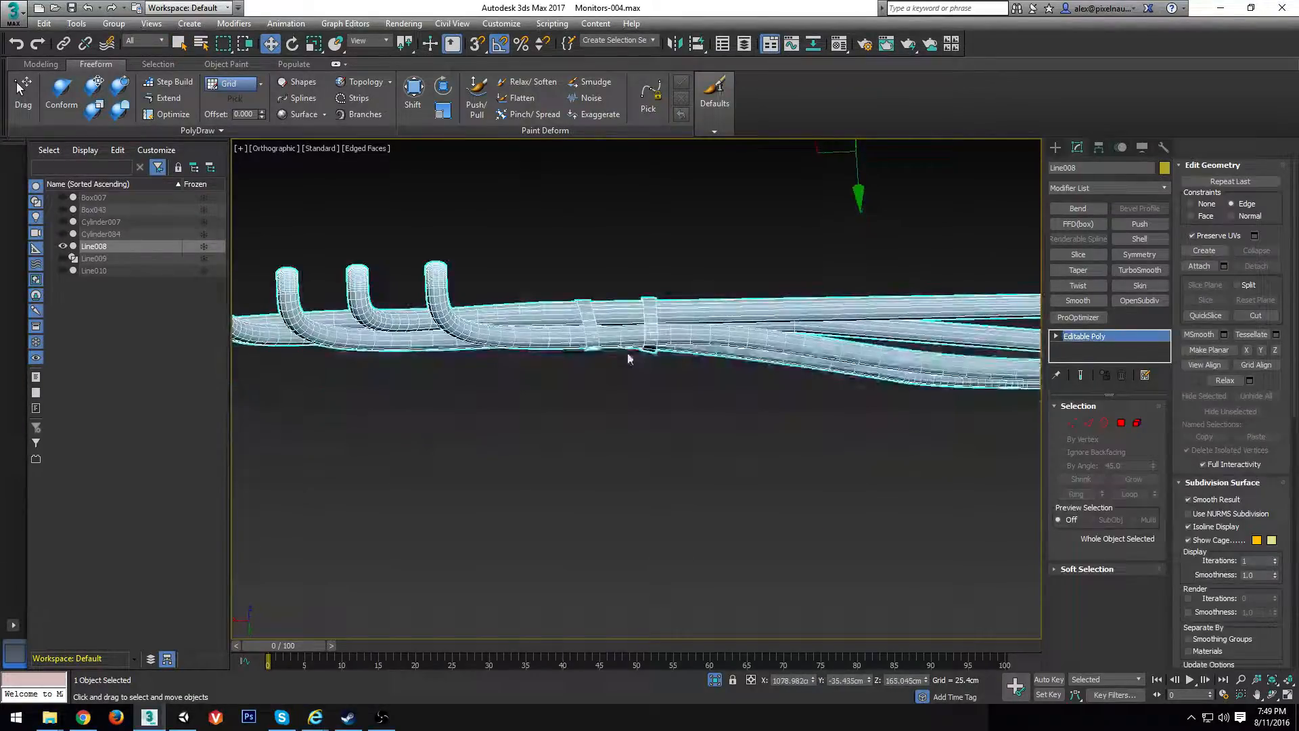
key(shift+u)
click(1224, 185)
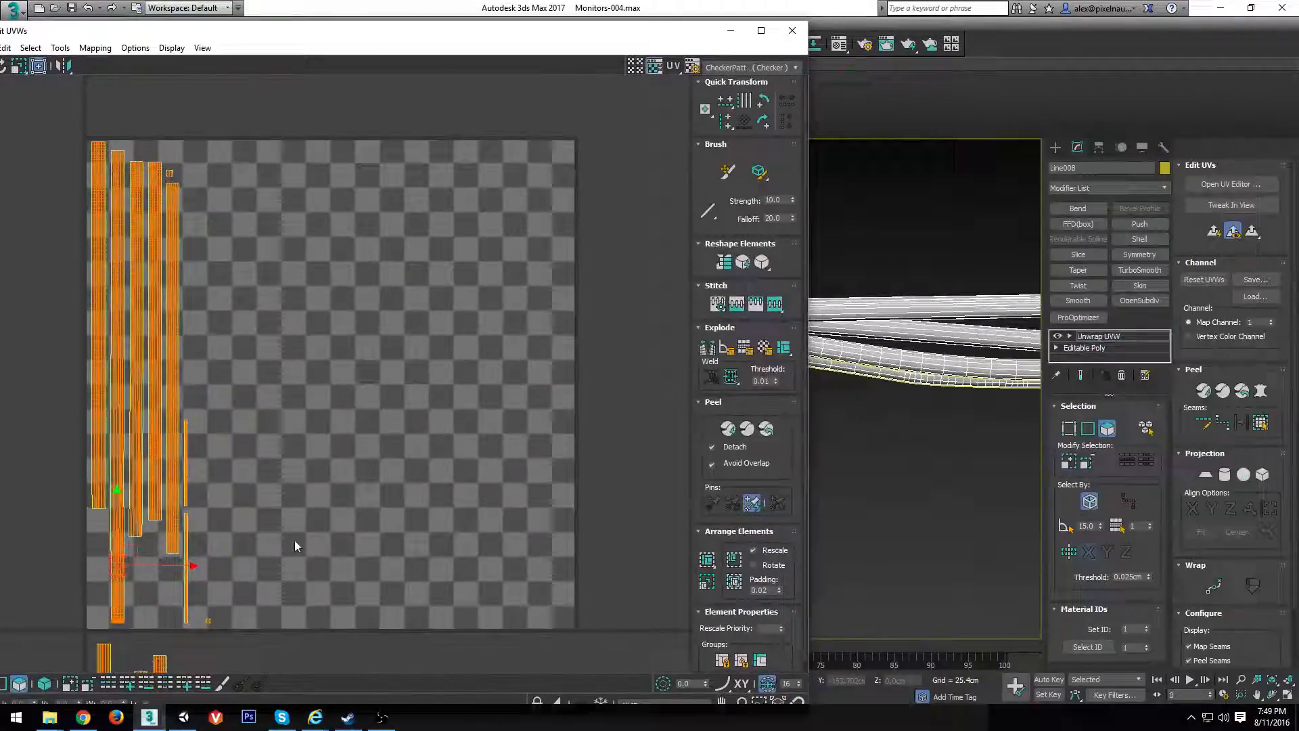
middle_drag(295, 540, 309, 390)
scroll(309, 391, down, 1)
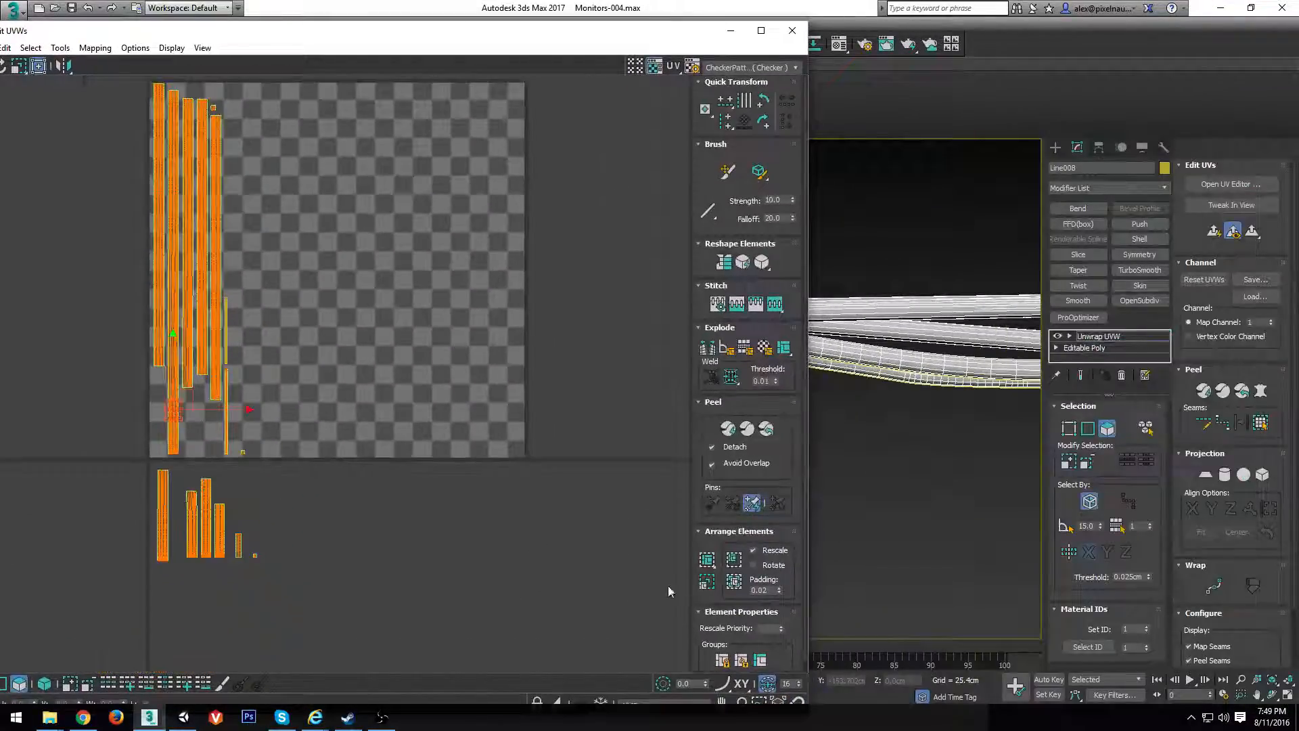
middle_drag(900, 406, 1047, 415)
scroll(838, 425, down, 2)
middle_drag(838, 425, 981, 446)
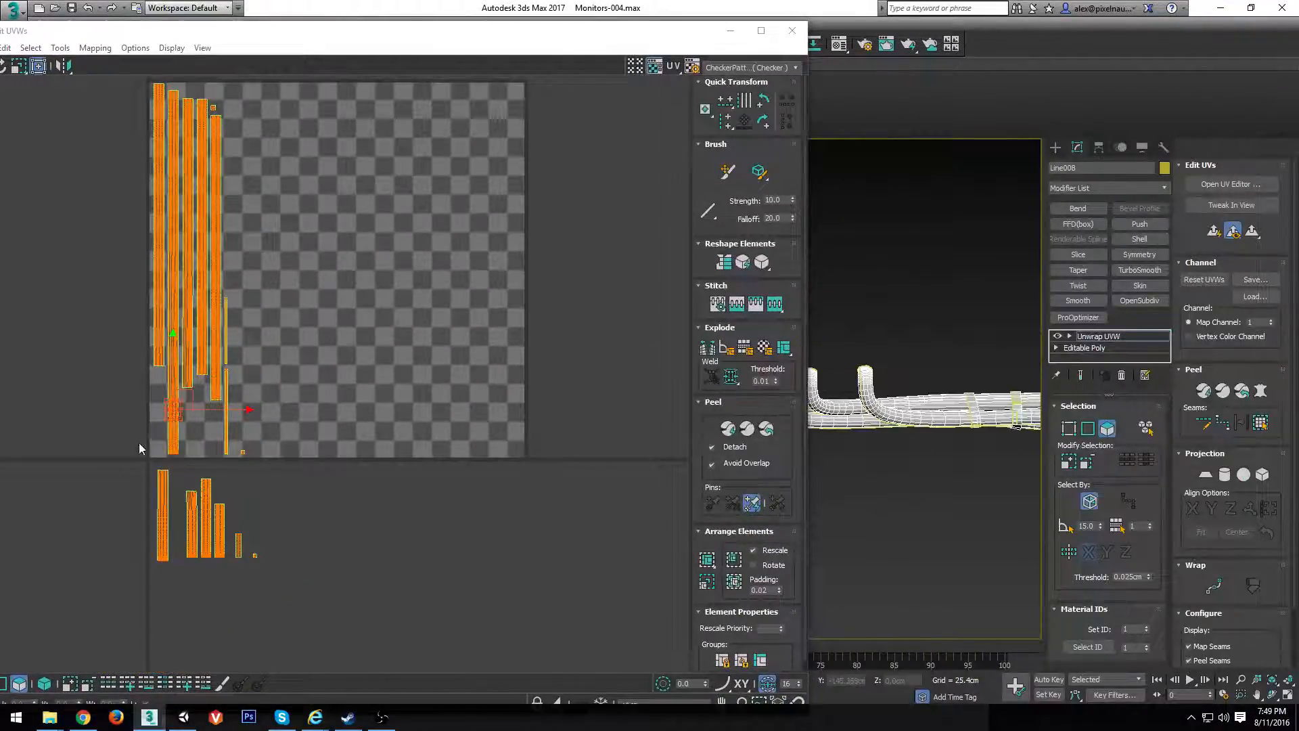
Select the lower polygons of the second long UV shell and check on the model that they end at the second strap
scroll(158, 460, up, 3)
click(43, 685)
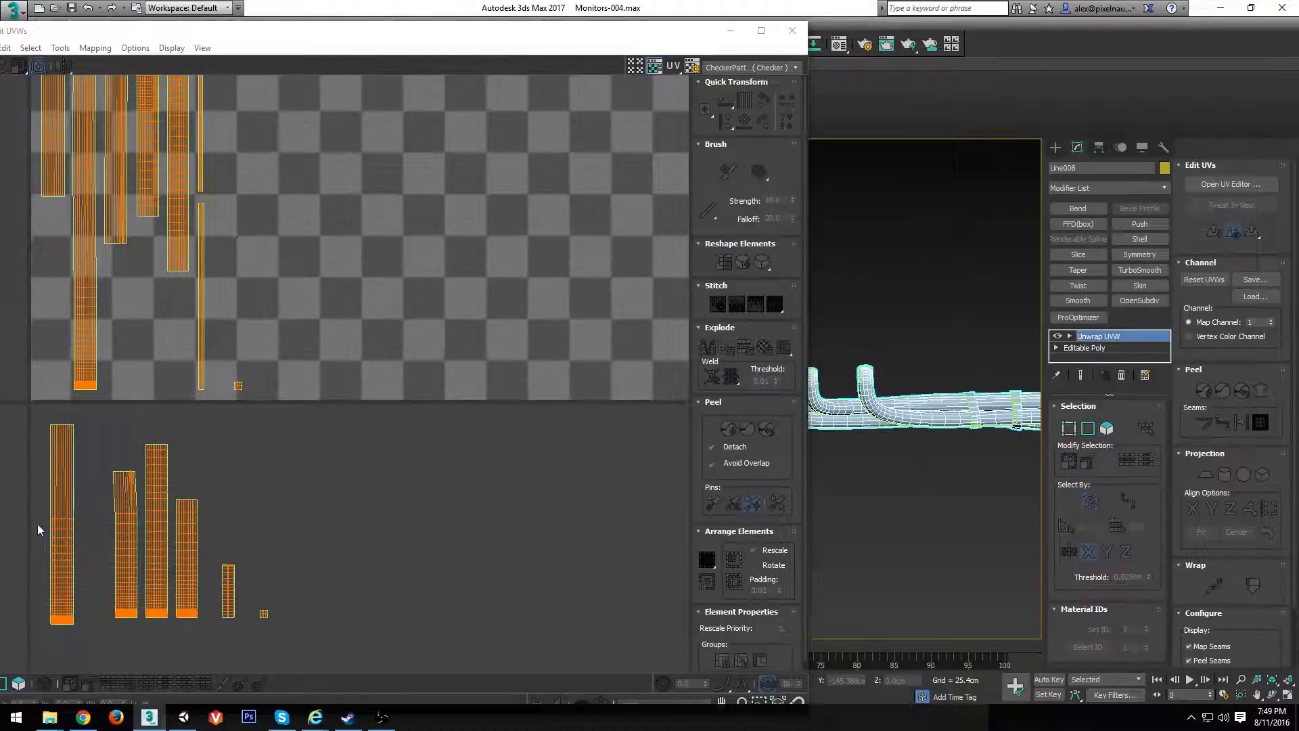
click(21, 686)
middle_drag(69, 349, 95, 377)
drag(137, 422, 67, 296)
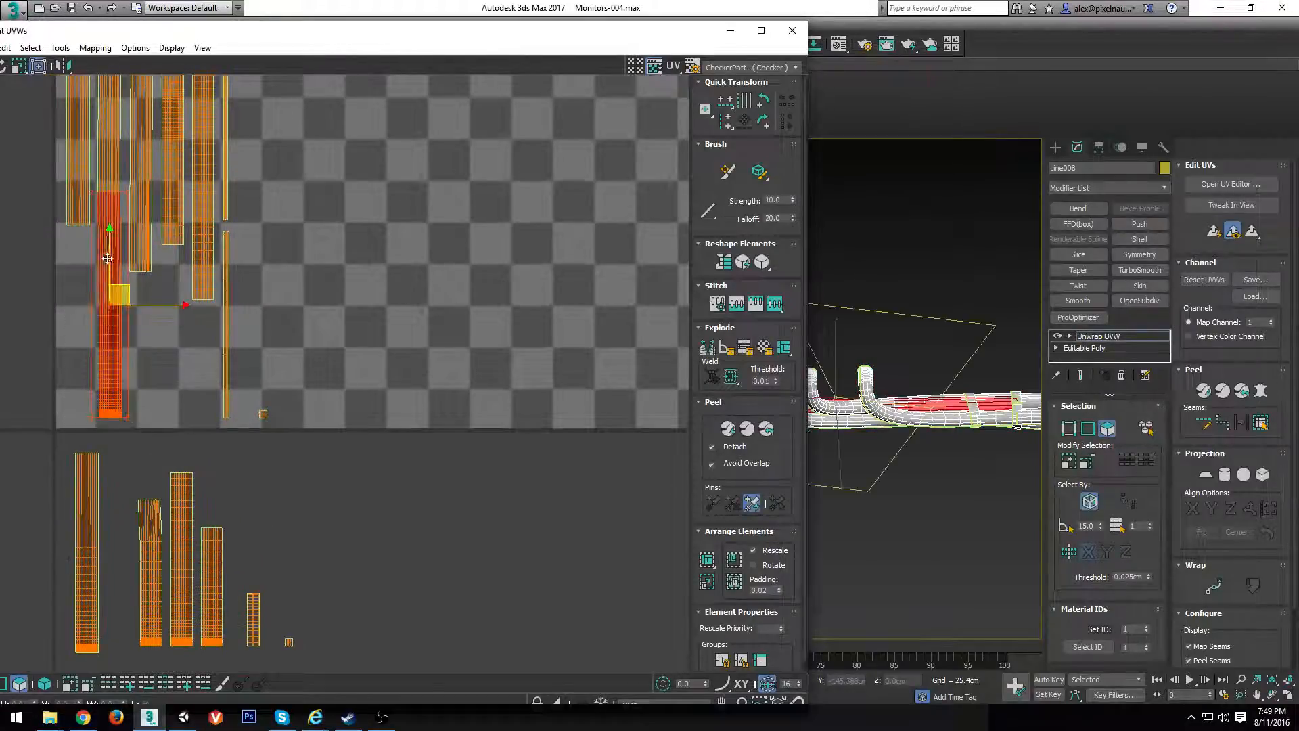
middle_drag(916, 440, 824, 460)
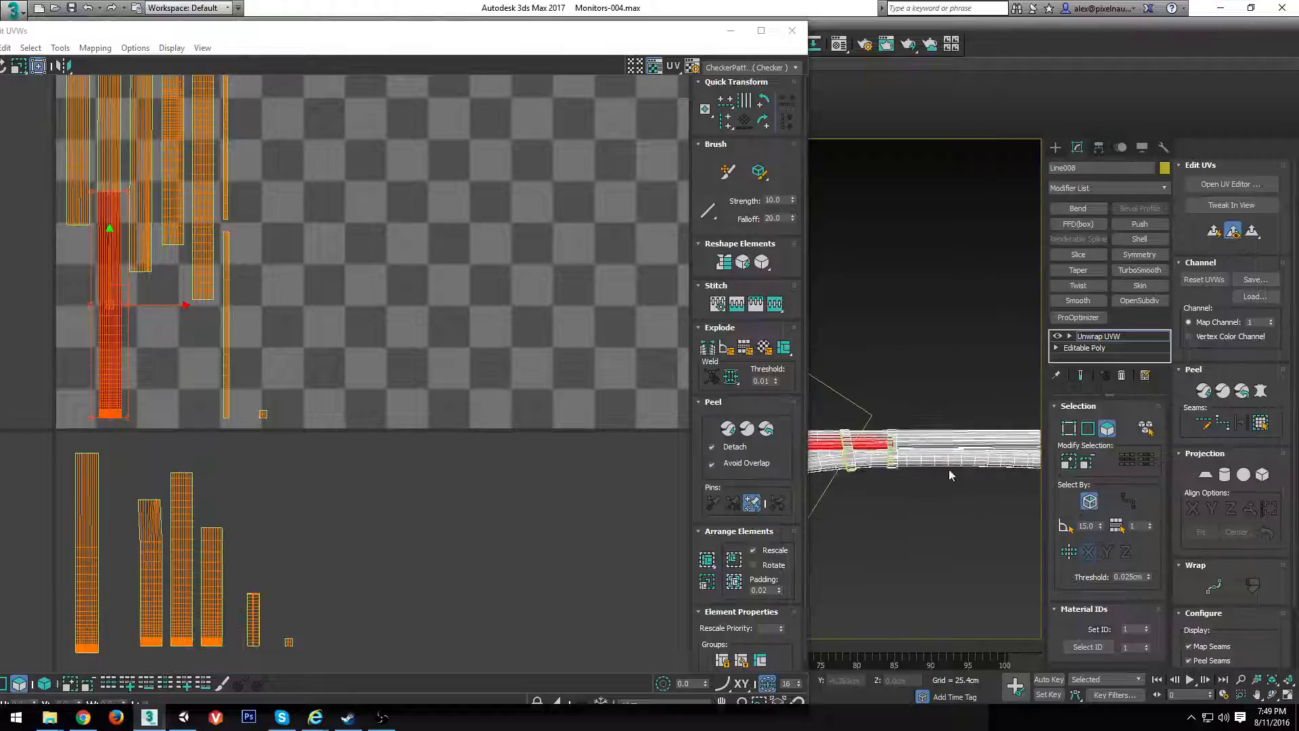
scroll(950, 472, up, 3)
scroll(203, 345, down, 2)
Move the second shell's selected section down beside the other detached UV pieces
middle_drag(192, 345, 190, 257)
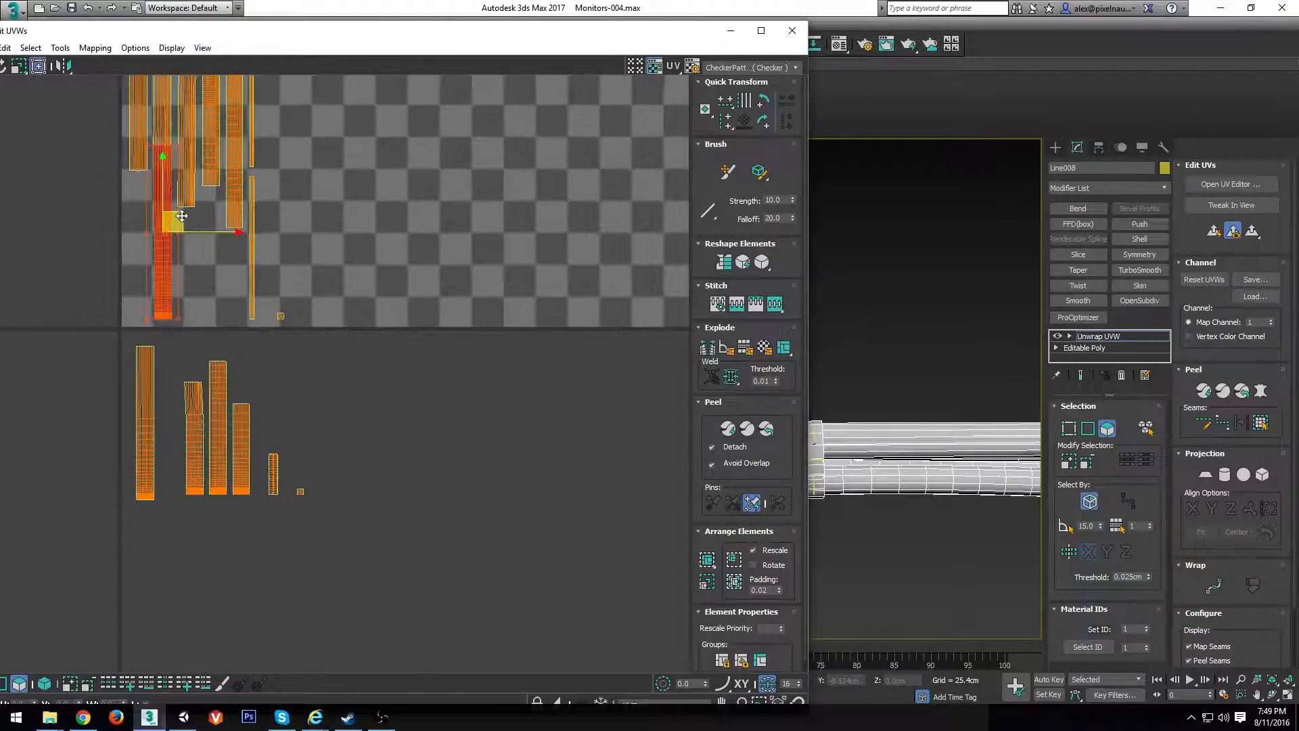
drag(181, 215, 175, 460)
scroll(168, 498, down, 4)
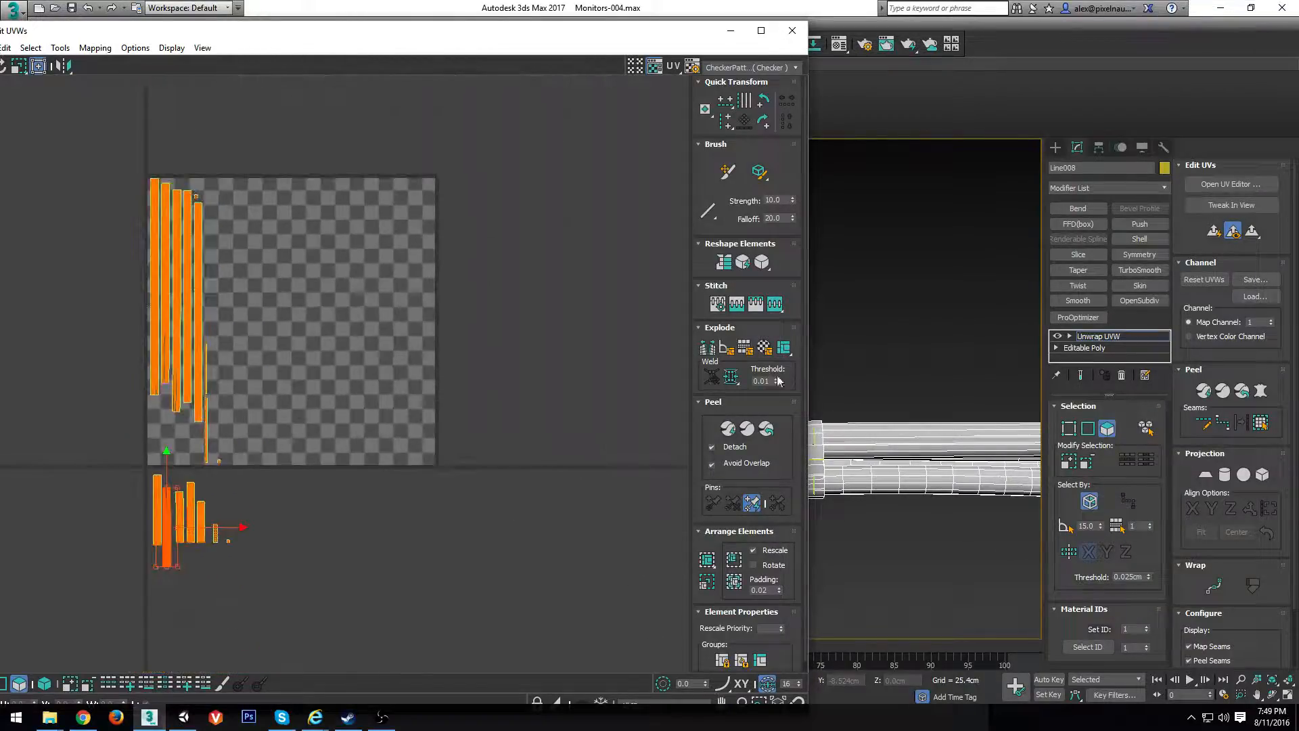
Narrow the UV editor window to uncover more of the model viewport
scroll(217, 380, up, 3)
scroll(596, 387, down, 2)
middle_drag(852, 464, 726, 278)
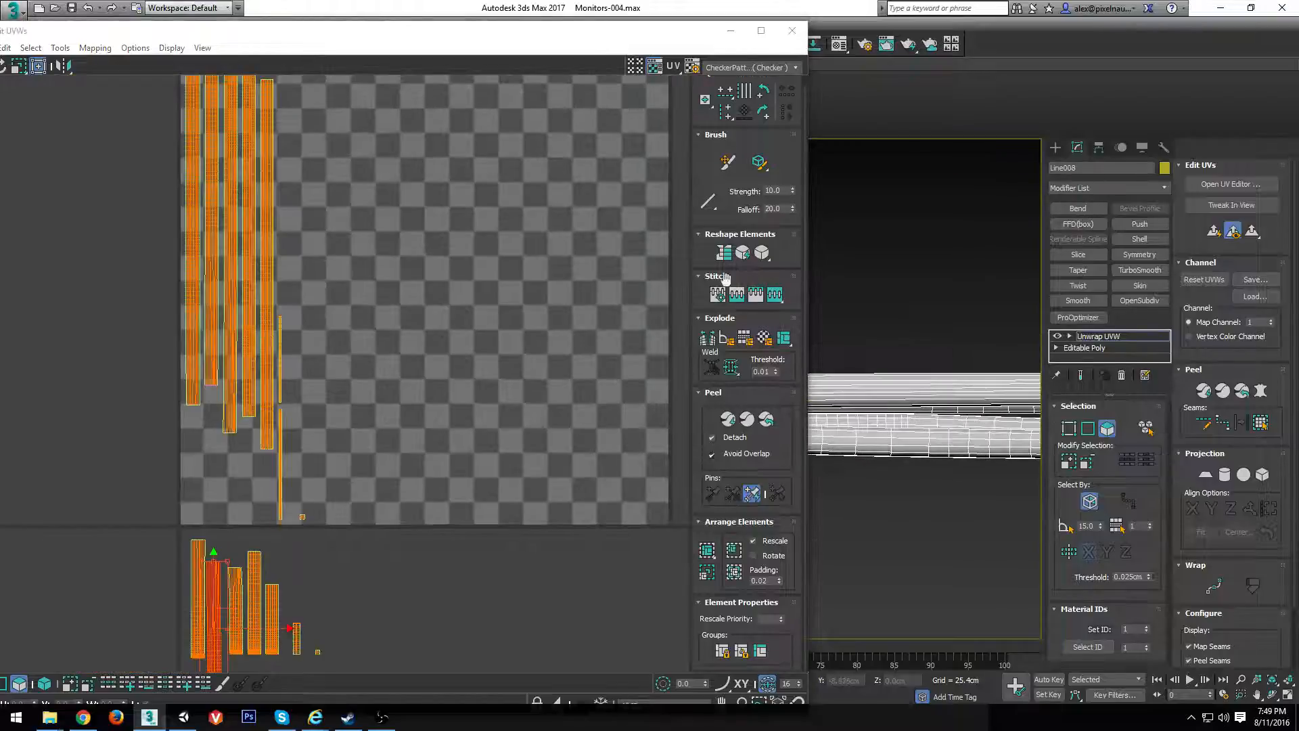
drag(810, 195, 527, 224)
middle_drag(408, 352, 285, 366)
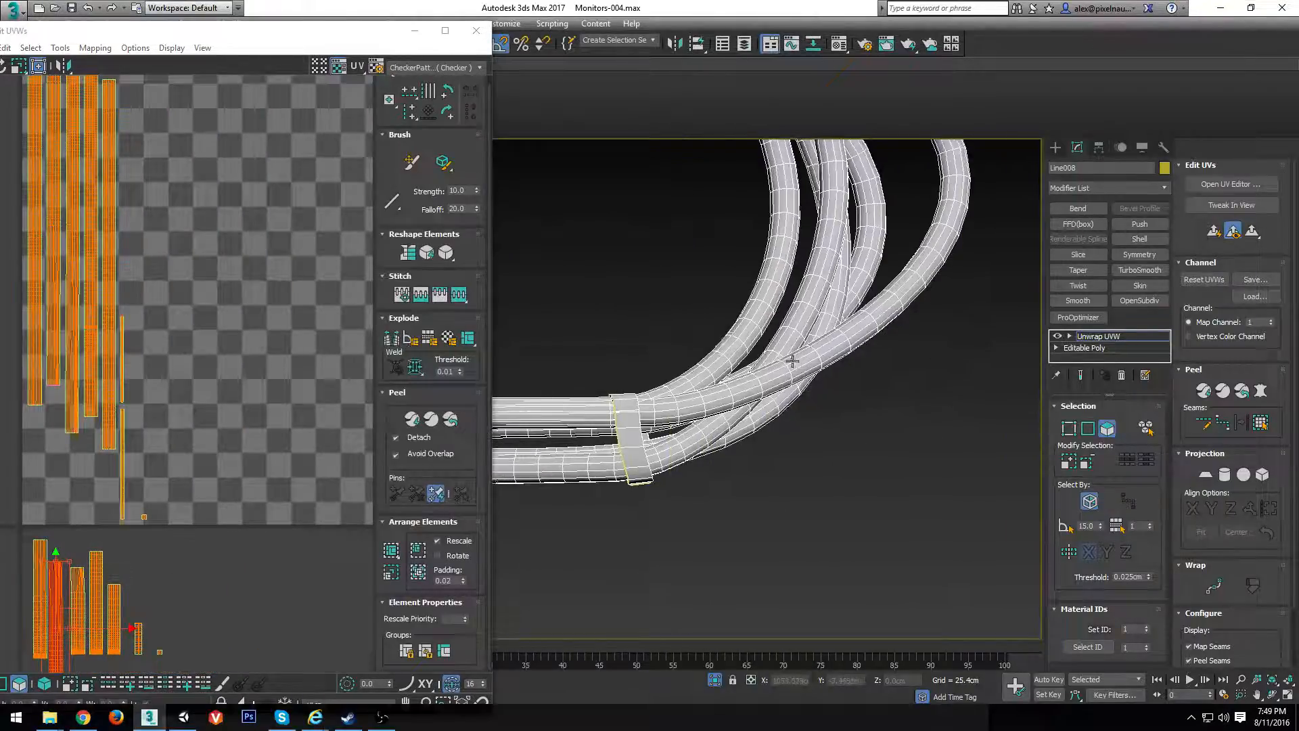
Select the polygons of the cables' upright ends on the model and extend the selection around the bend onto the straight run
scroll(792, 360, down, 5)
middle_drag(794, 355, 811, 473)
drag(892, 173, 714, 331)
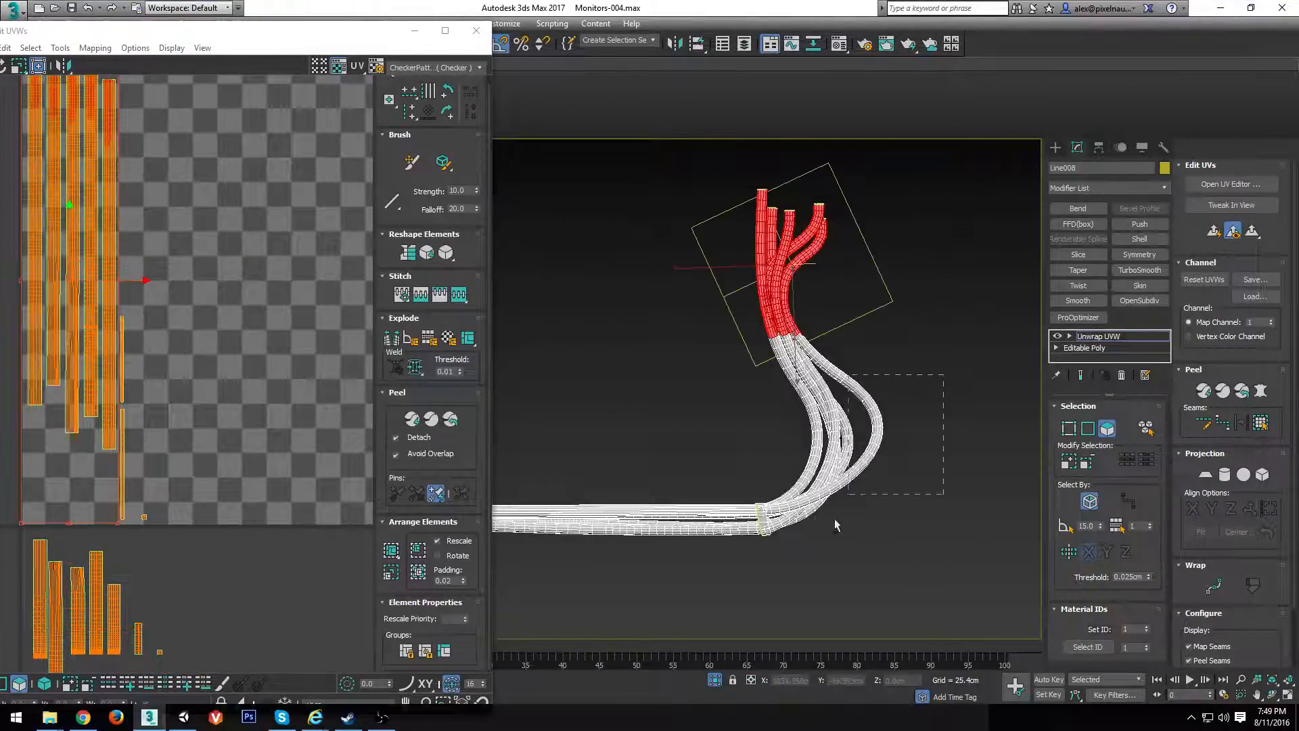
ctrl+drag(834, 526, 783, 534)
scroll(856, 210, up, 3)
scroll(874, 244, down, 4)
middle_drag(875, 244, 809, 443)
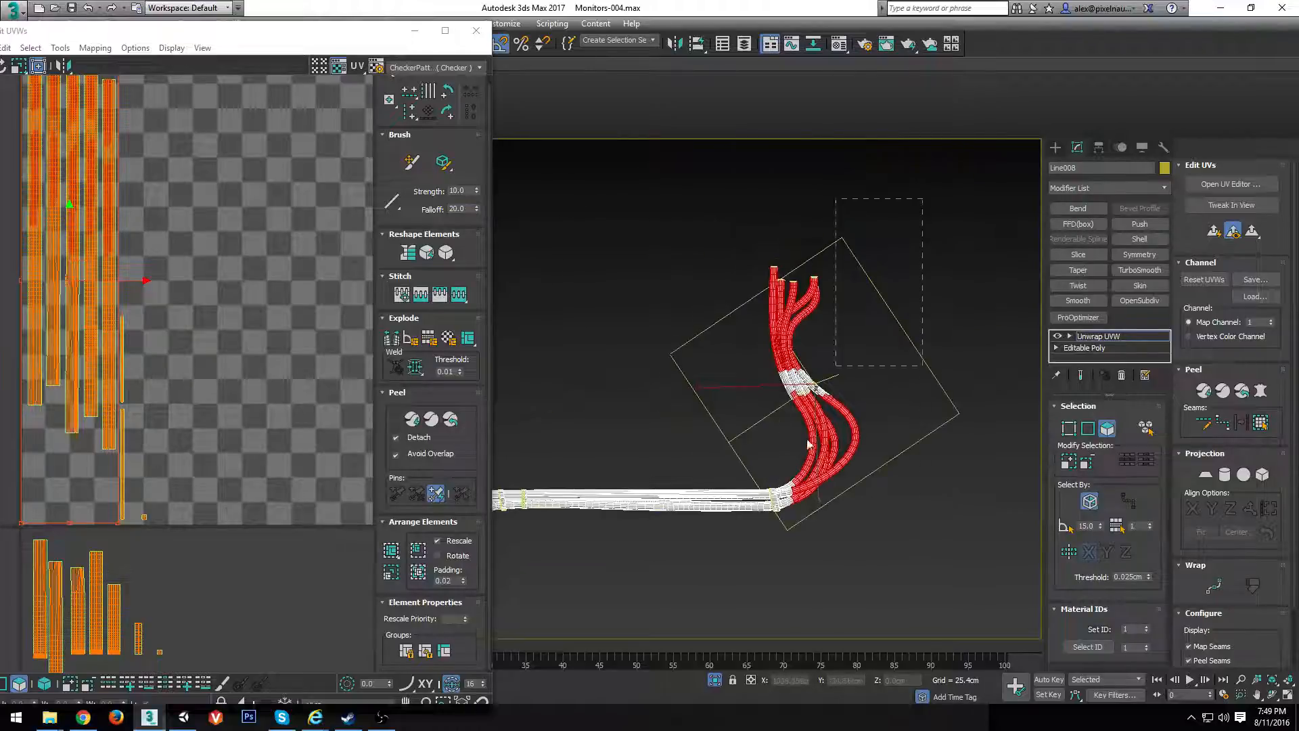
ctrl+drag(809, 444, 702, 485)
Remove the straight cable run from the selection up to the strap at the bend
scroll(613, 528, up, 3)
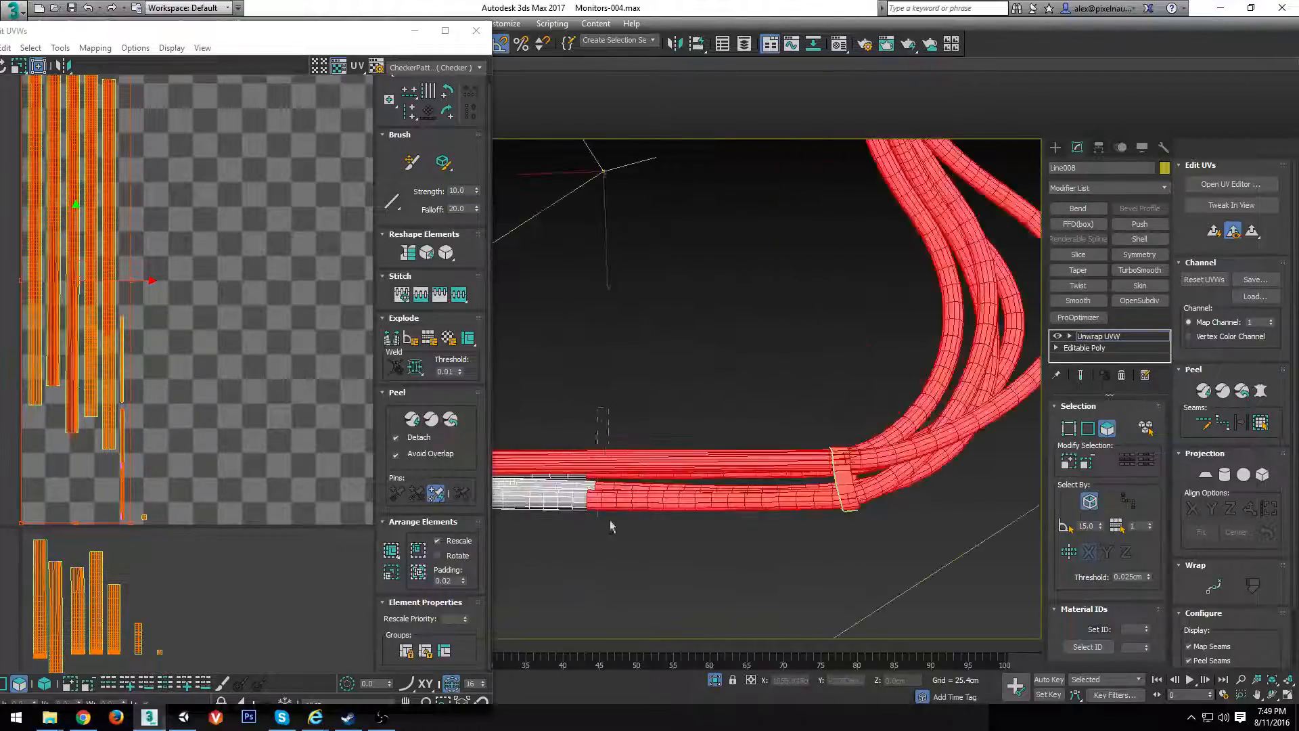
scroll(612, 528, down, 4)
scroll(624, 434, up, 2)
middle_drag(612, 528, 756, 555)
scroll(800, 562, down, 3)
scroll(834, 534, up, 6)
alt+drag(750, 276, 749, 275)
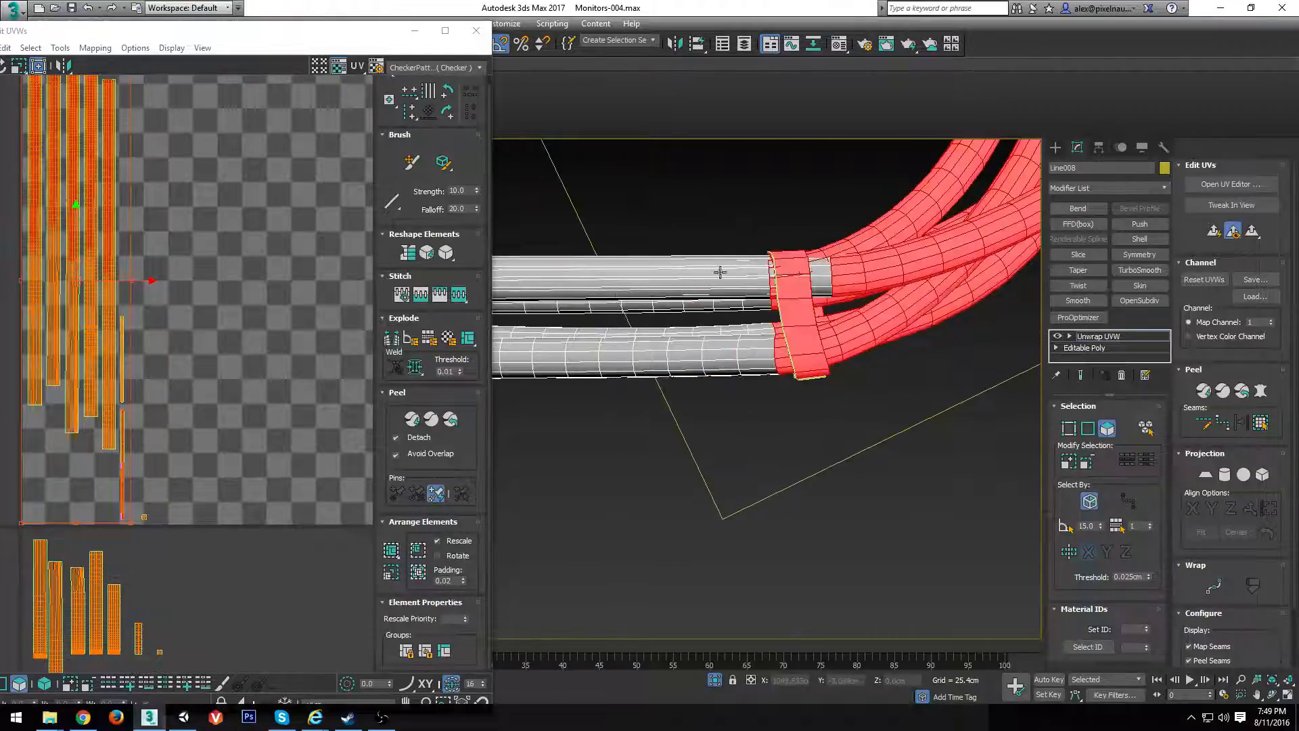
Try to add the missed cable polygons beside the bend strap, and clear the straight run from the selection again
alt+middle_drag(722, 270, 830, 272)
ctrl+click(780, 293)
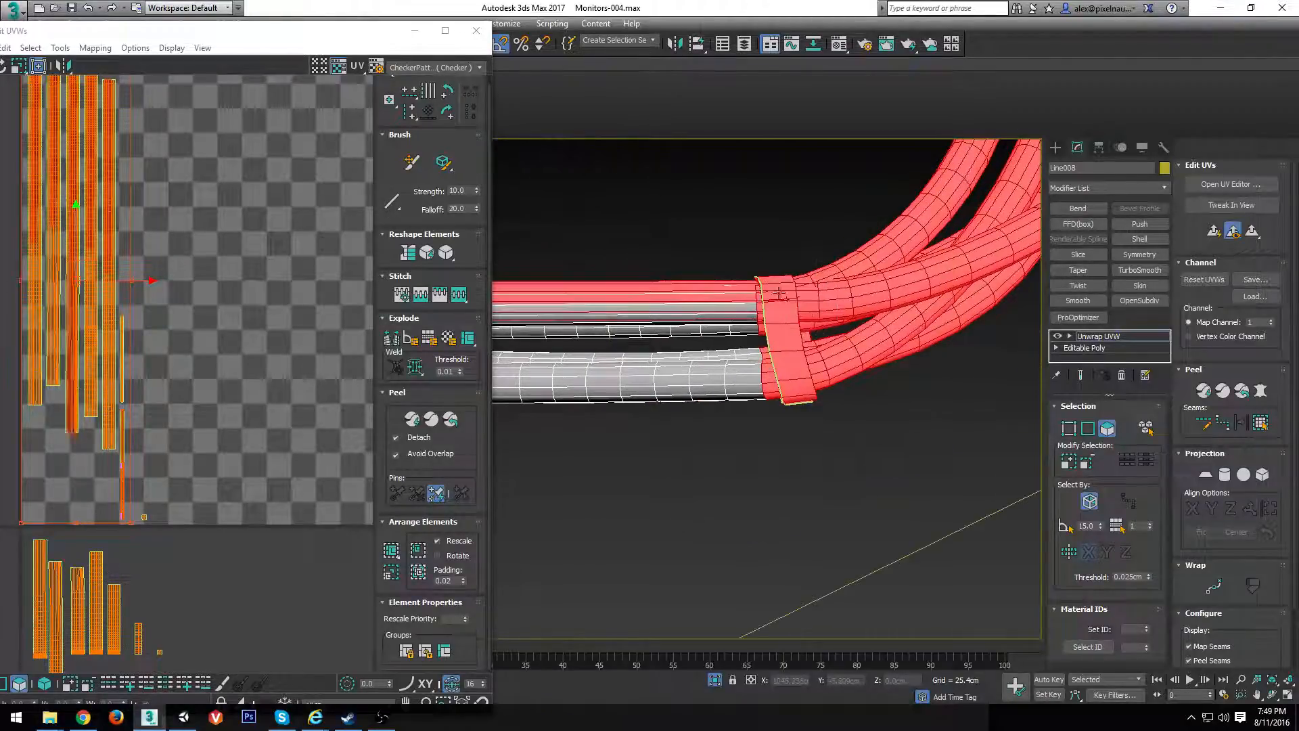
alt+middle_drag(599, 359, 1003, 365)
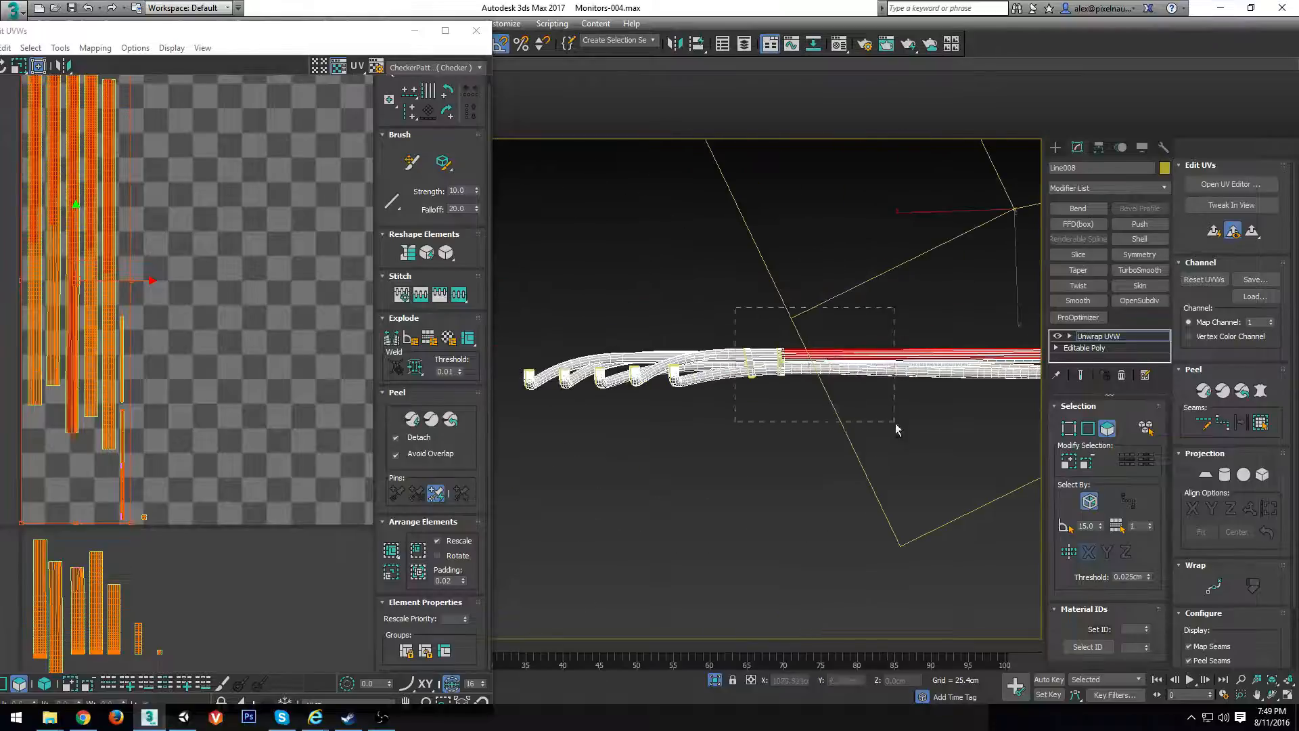
drag(735, 308, 896, 429)
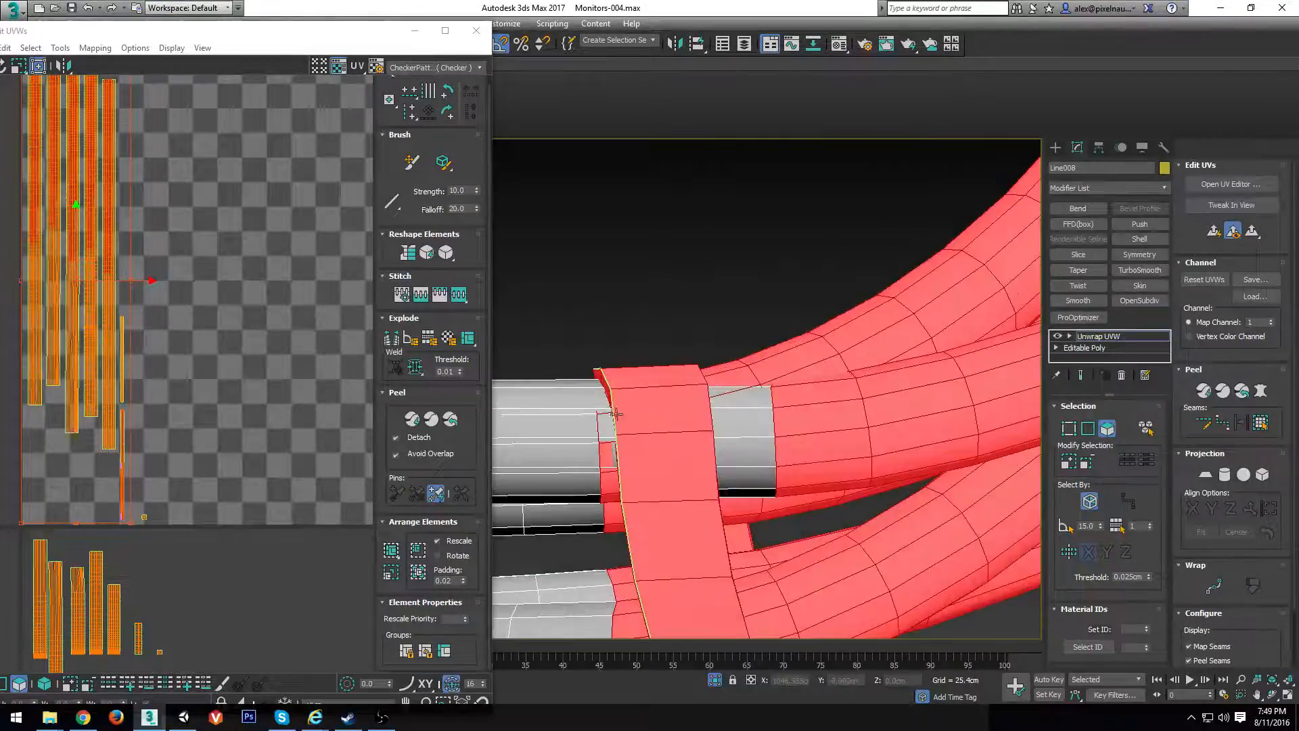
scroll(615, 414, down, 5)
scroll(109, 285, down, 4)
scroll(76, 343, up, 4)
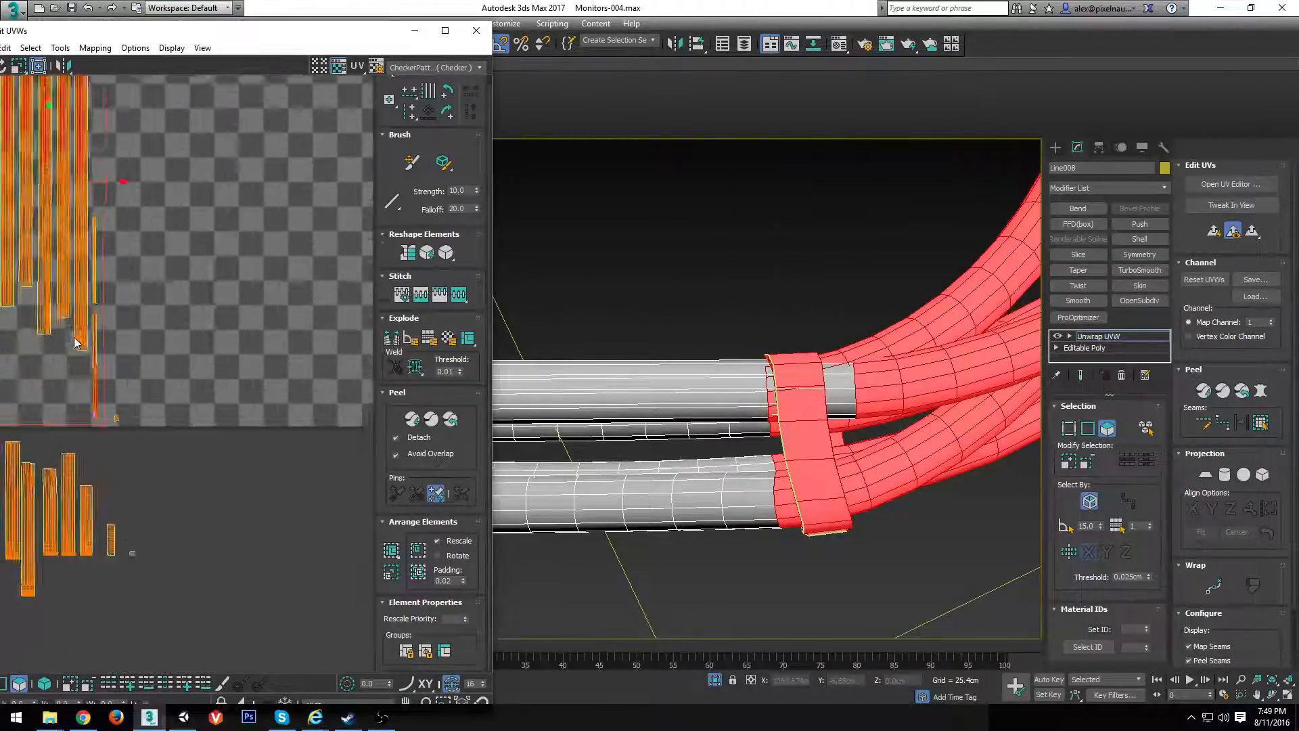
Remove the strap shells from the UV selection and try to move the selected cable polygons out of the UV tile
scroll(76, 343, up, 3)
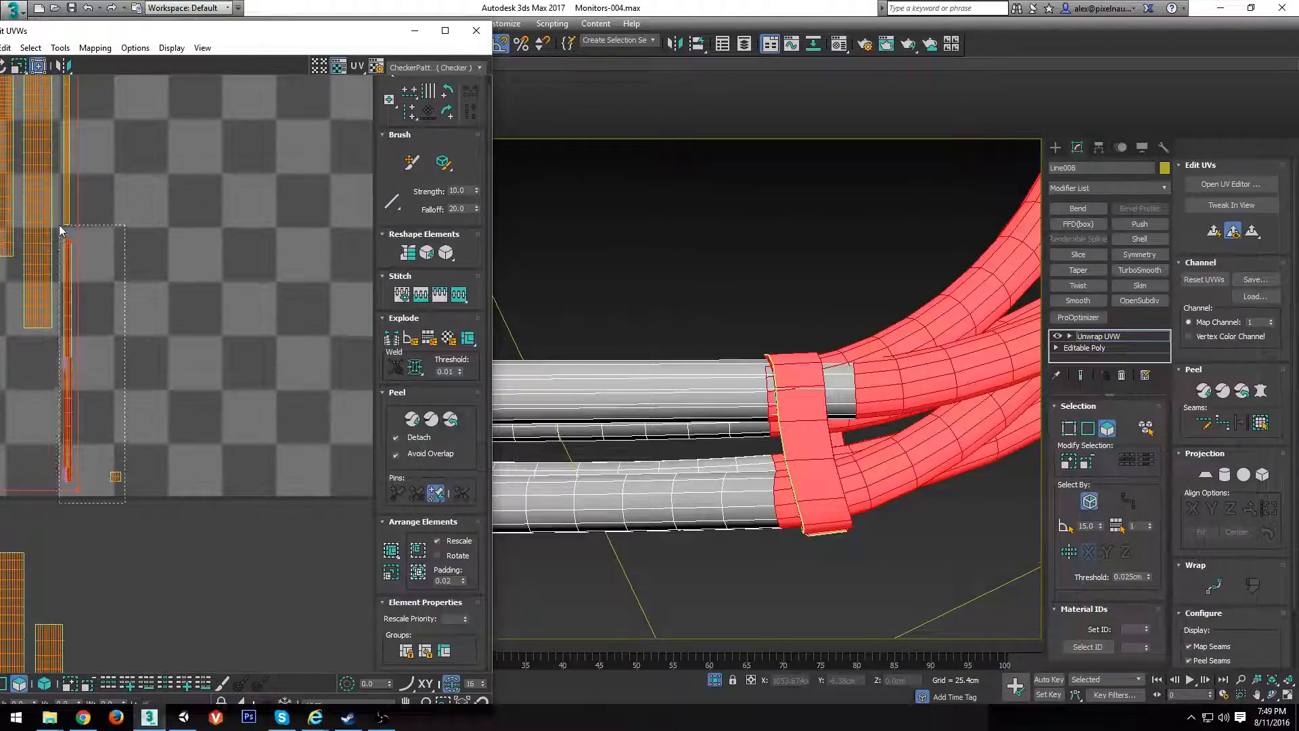
drag(59, 225, 61, 227)
scroll(92, 234, down, 3)
middle_drag(92, 234, 174, 226)
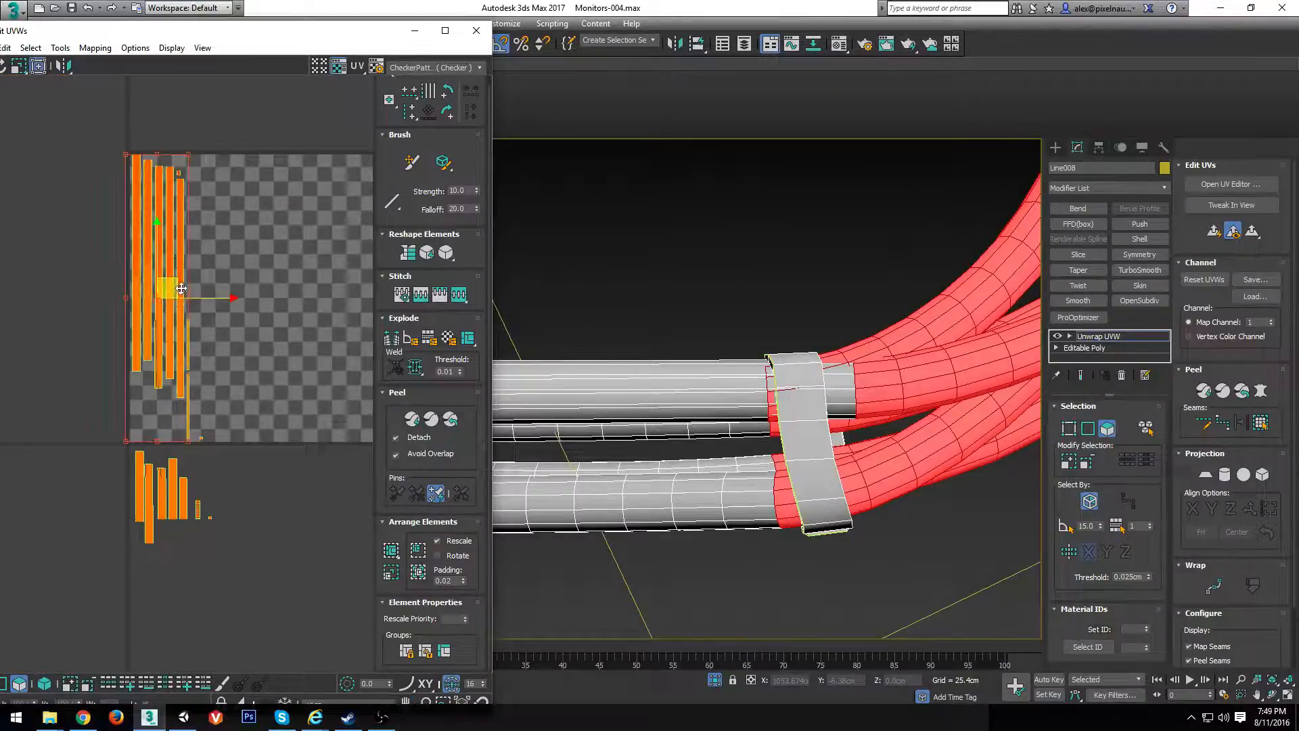
drag(179, 288, 71, 290)
scroll(232, 282, up, 5)
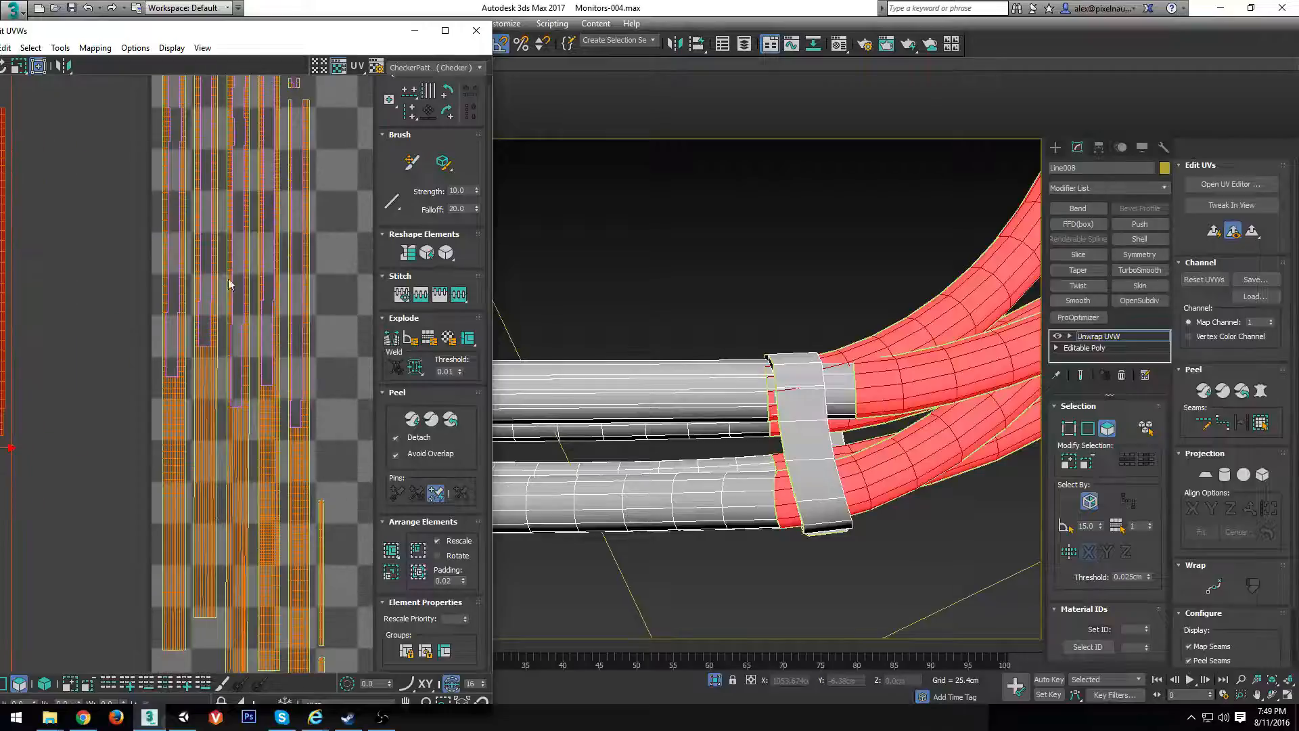
scroll(306, 311, down, 5)
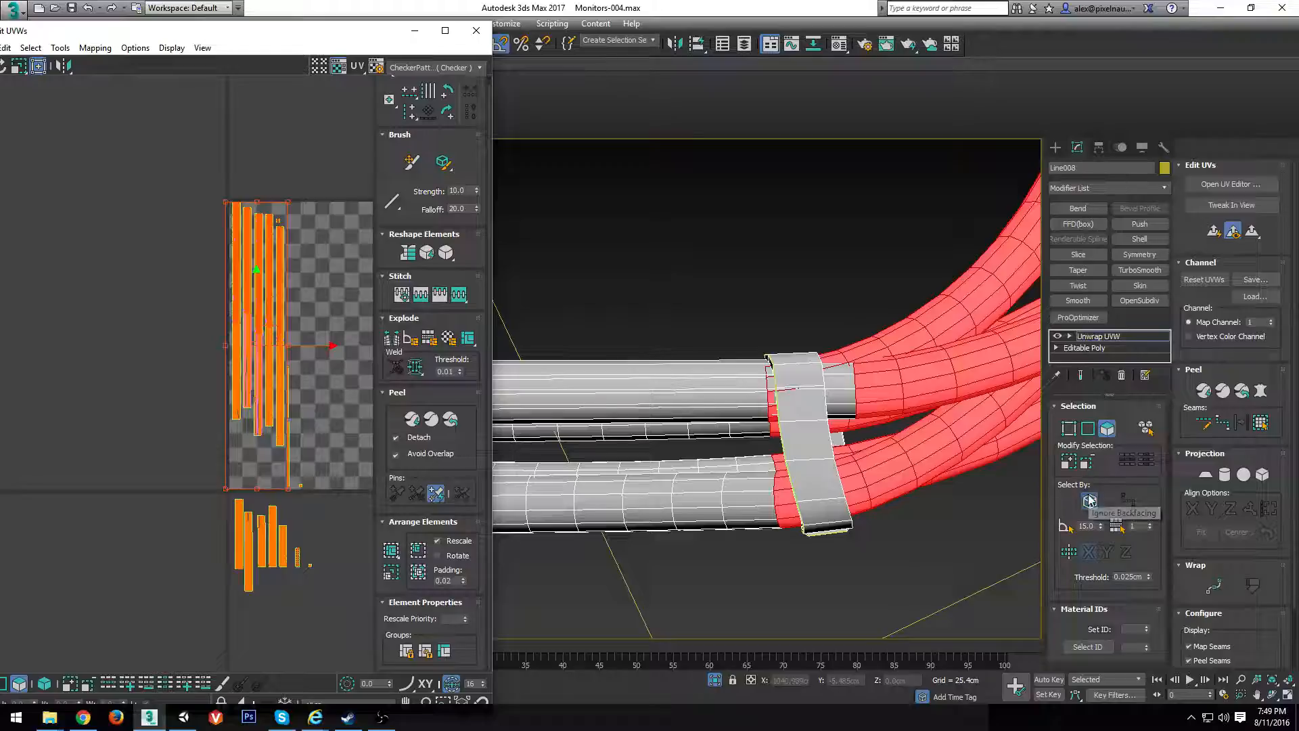
Turn off Ignore Backfacing and select all cable polygons from the bend strap to the upright ends on the model
scroll(838, 393, down, 5)
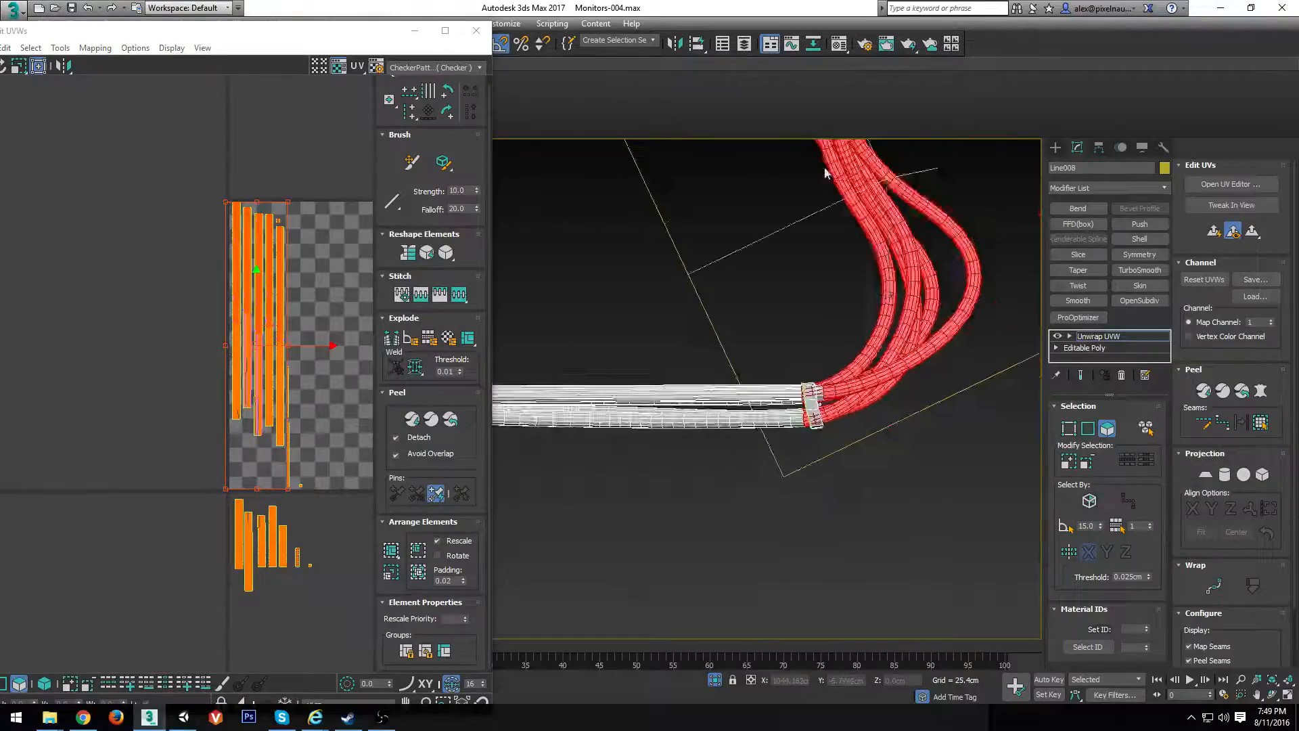
alt+middle_drag(826, 169, 809, 284)
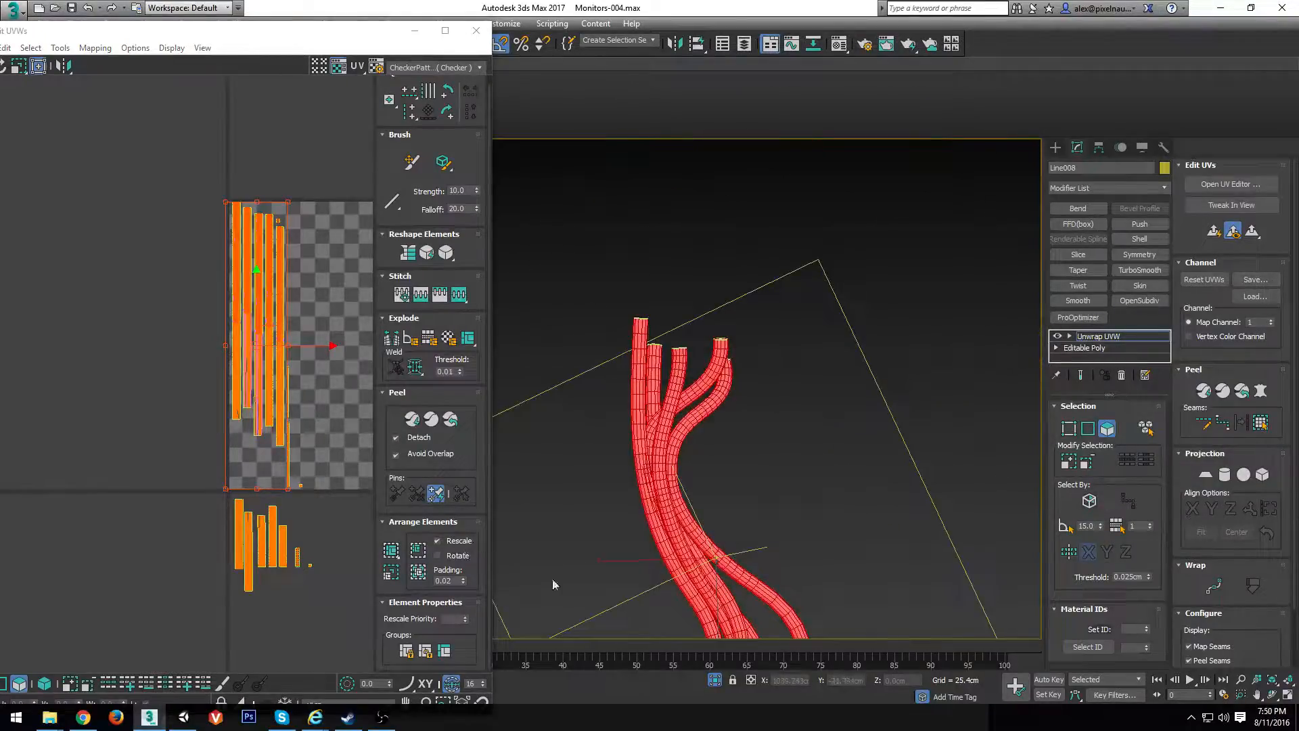
alt+middle_drag(554, 584, 952, 208)
scroll(907, 431, up, 5)
scroll(919, 447, down, 5)
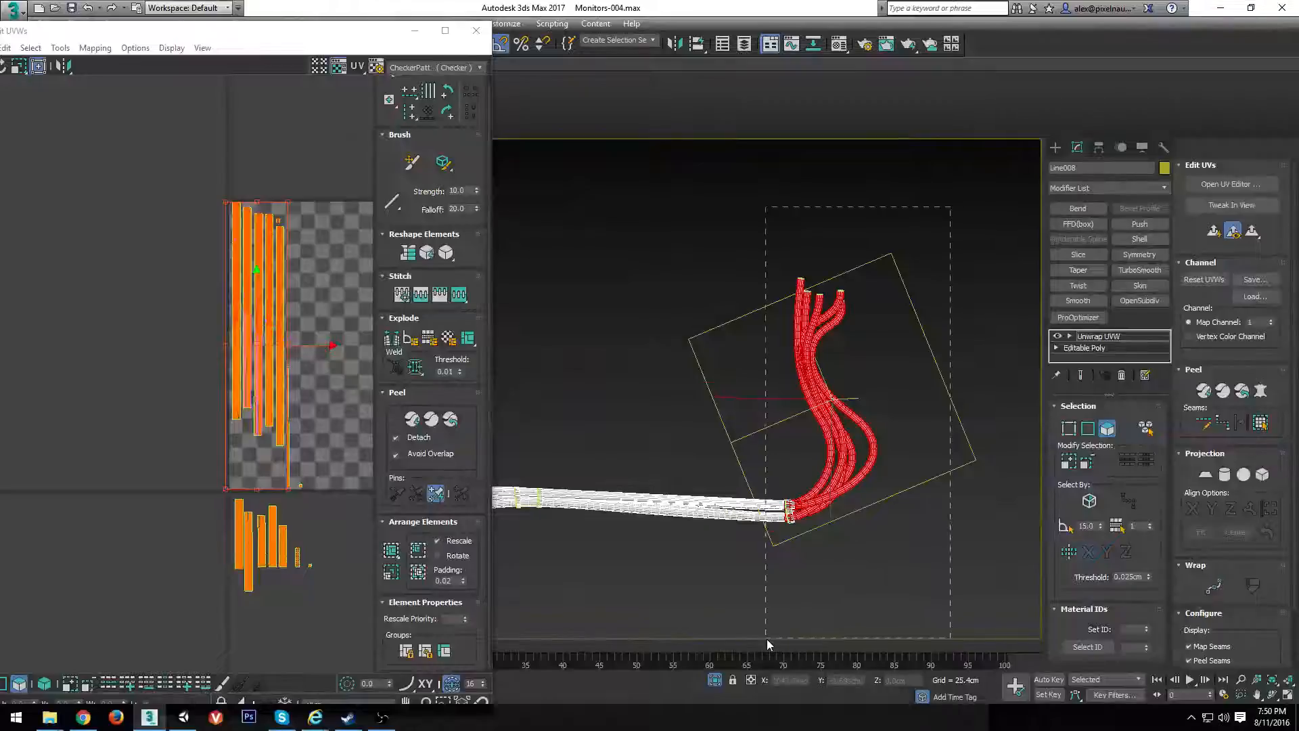
drag(766, 639, 769, 639)
Remove the straight cable run from the selection up to the strap at the bend
middle_drag(707, 525, 697, 509)
scroll(697, 509, up, 3)
middle_drag(541, 450, 719, 445)
drag(569, 388, 839, 547)
middle_drag(1017, 527, 762, 554)
scroll(762, 554, up, 5)
alt+drag(648, 371, 649, 372)
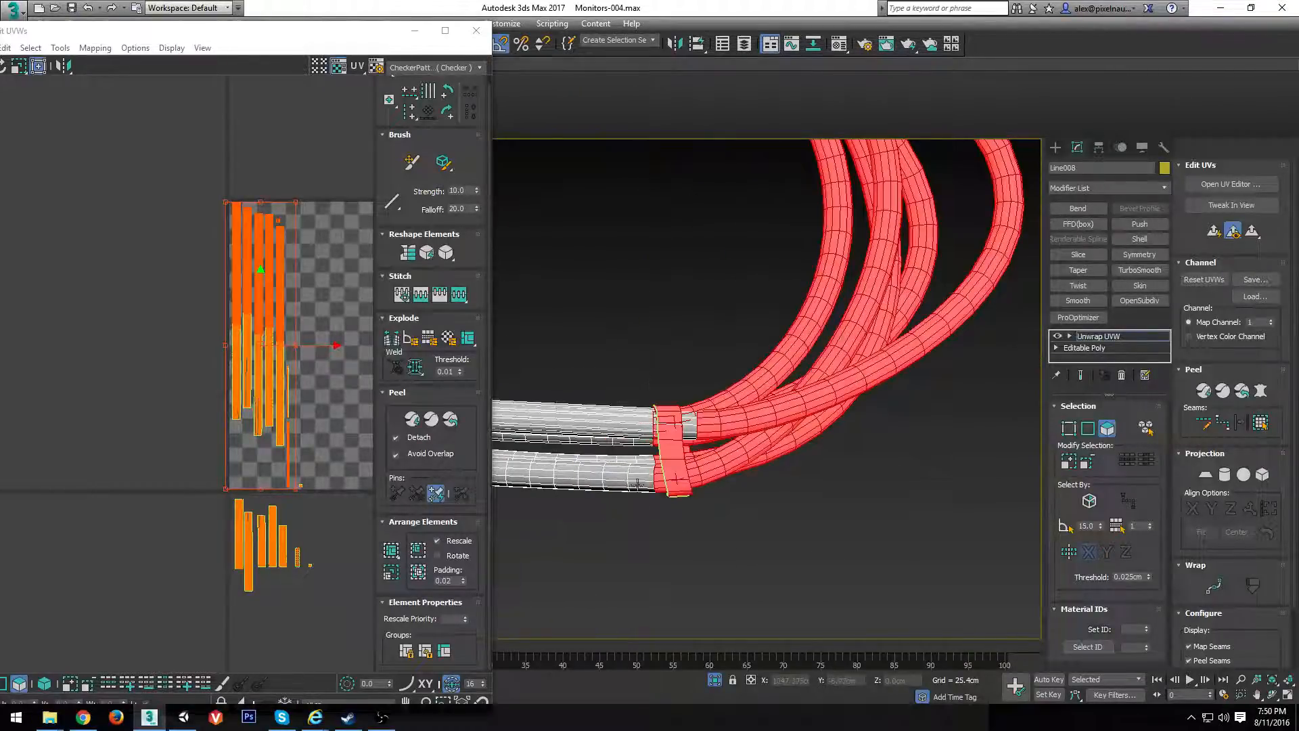
alt+middle_drag(620, 521, 589, 433)
Move the selected cable sections out of the UV tile as separate shells and clear the selection
middle_drag(263, 298, 256, 357)
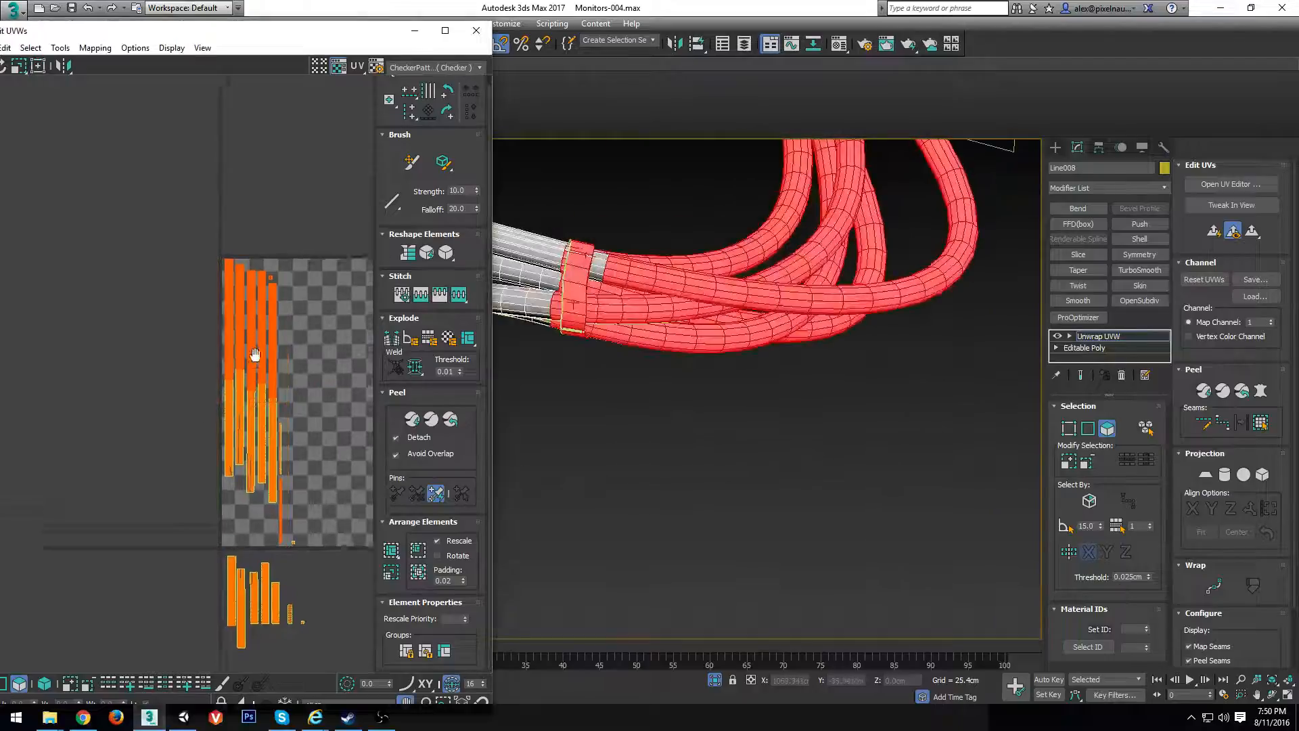
scroll(255, 359, down, 2)
scroll(246, 462, up, 3)
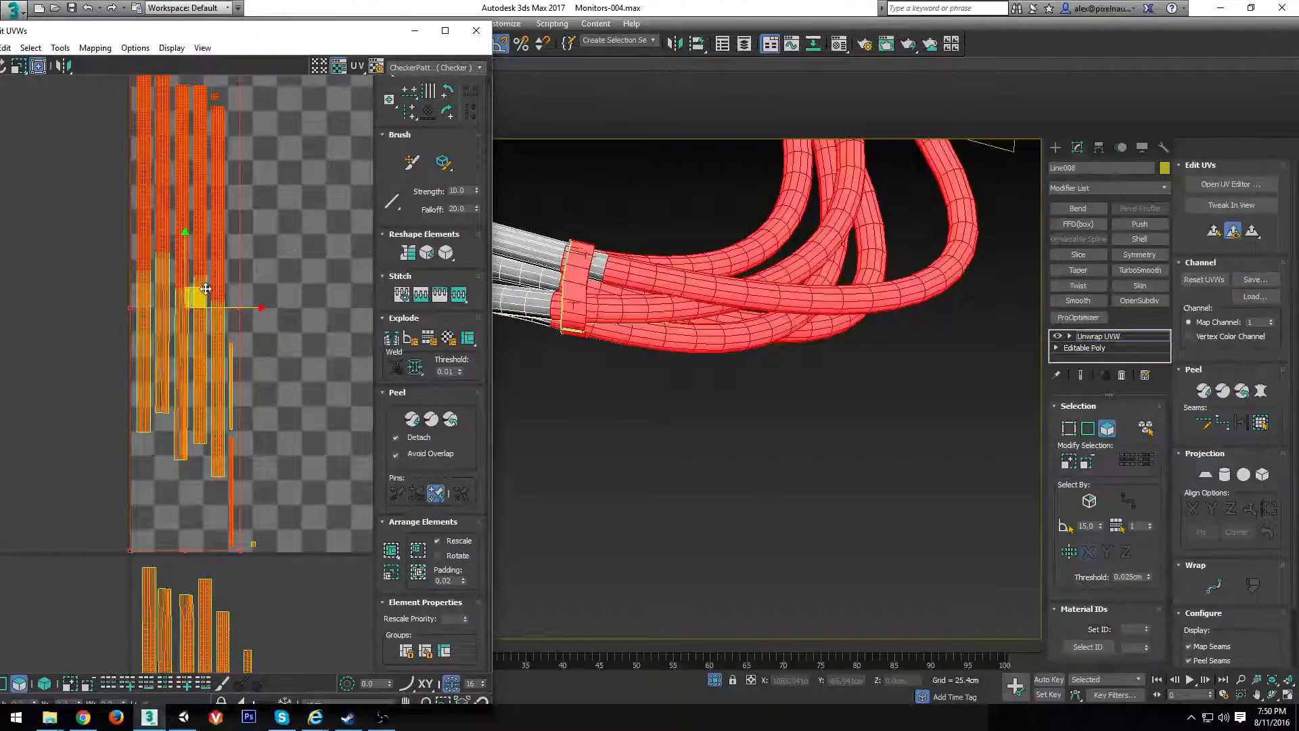
drag(206, 289, 29, 269)
scroll(196, 377, down, 4)
click(278, 310)
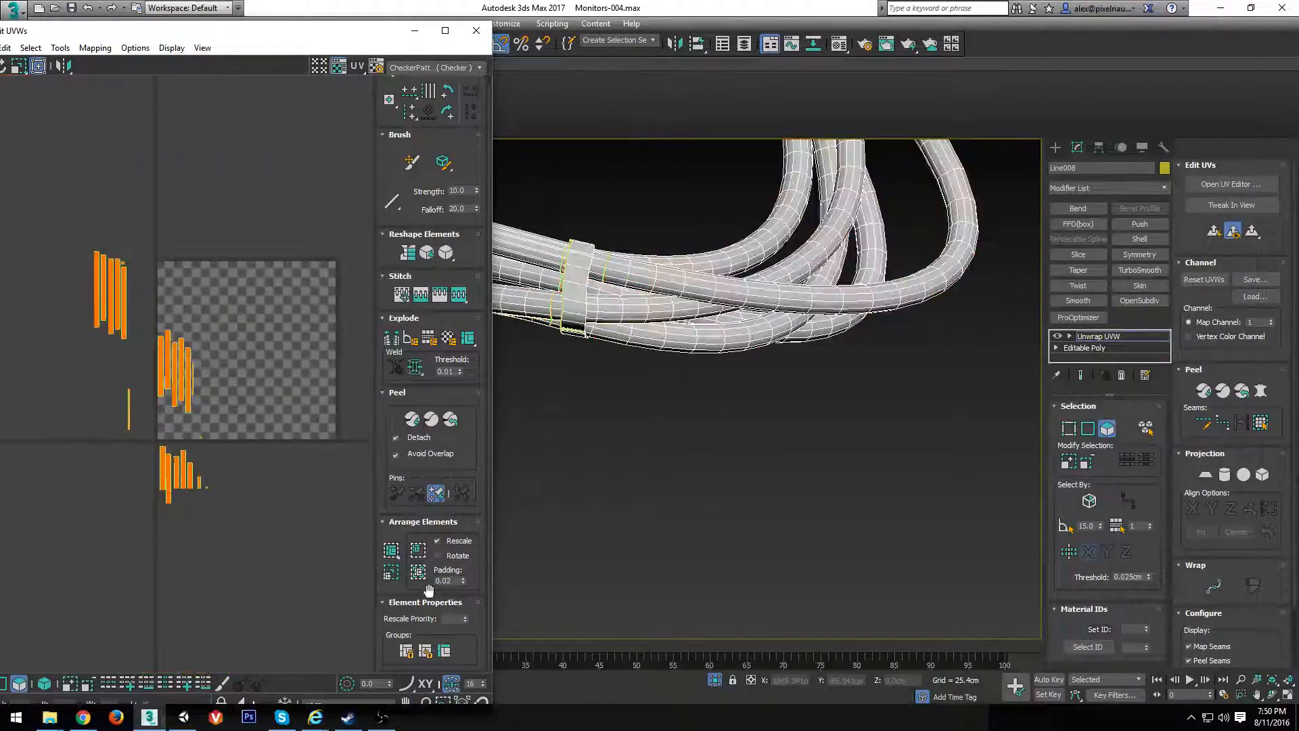
Pack all UV shells into the UV tile
click(391, 550)
middle_drag(229, 317, 202, 373)
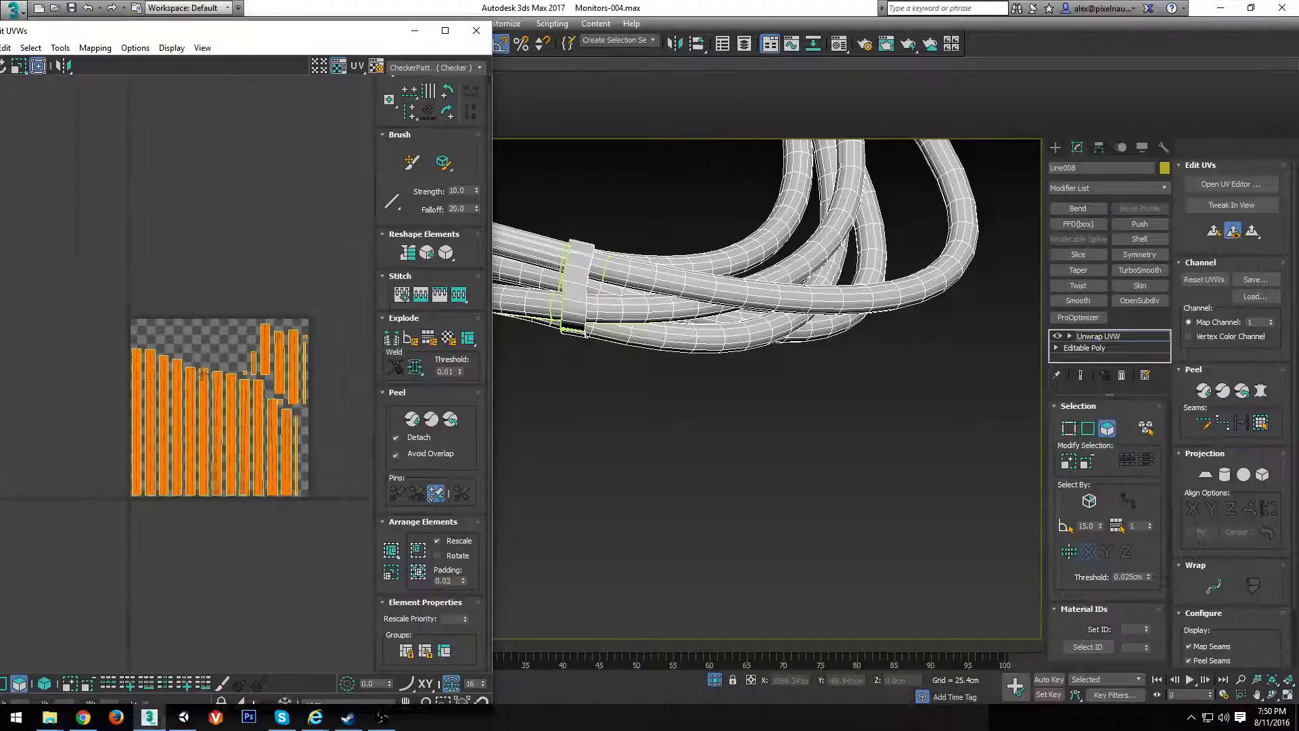
scroll(204, 376, up, 2)
middle_drag(231, 425, 127, 416)
scroll(128, 414, down, 1)
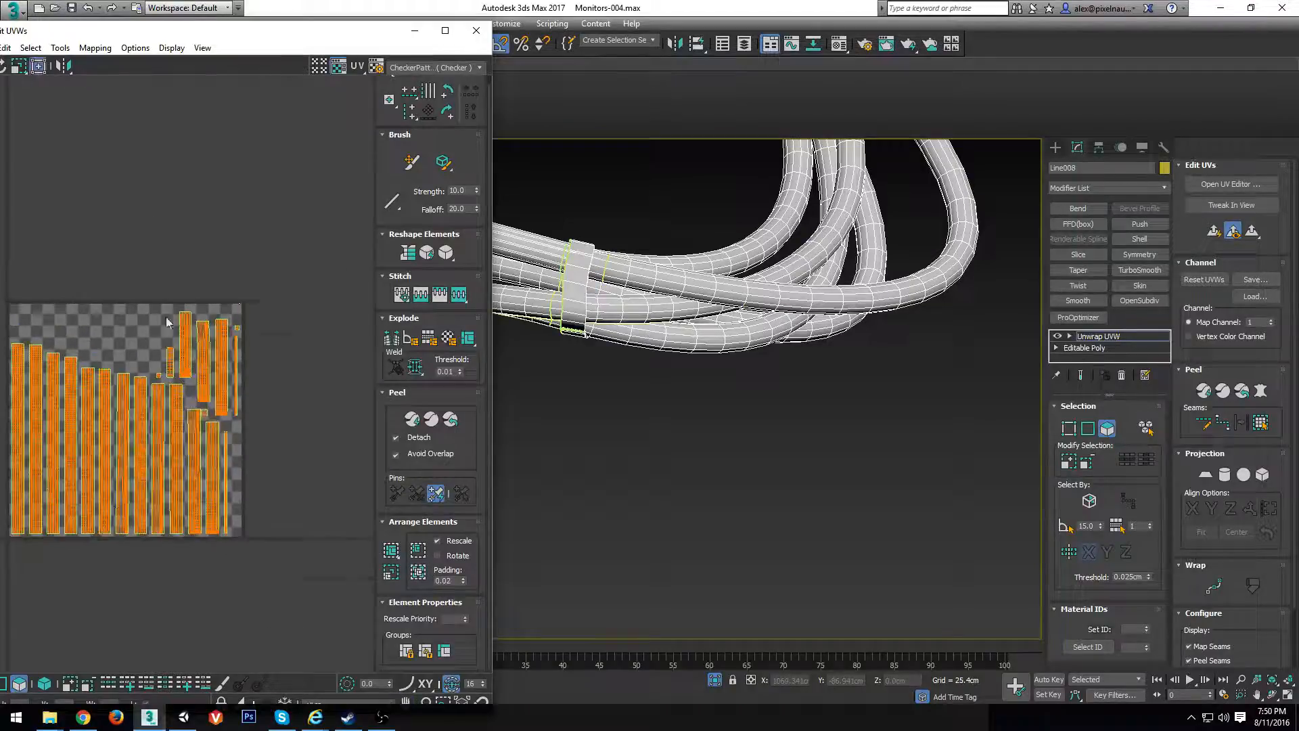
Hide the checker background and widen the UV editor window for a closer look at the packed shells
click(339, 67)
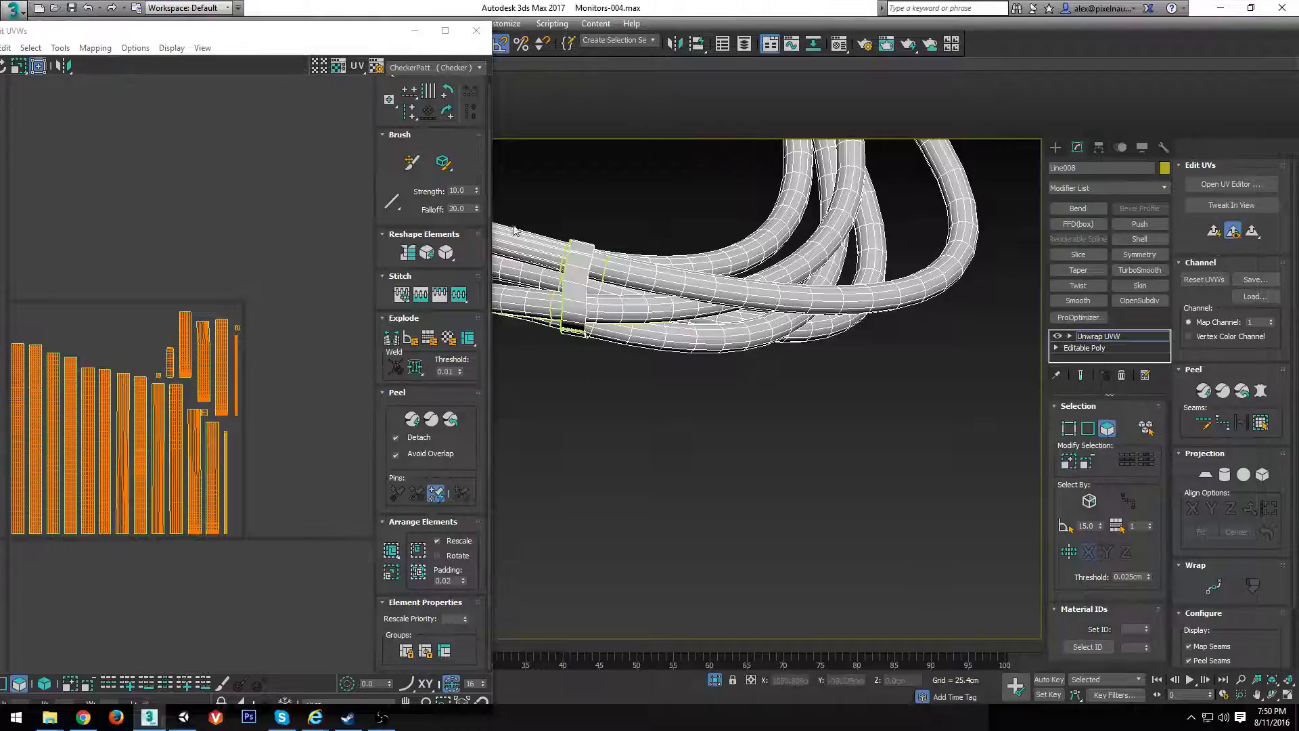
drag(491, 270, 819, 338)
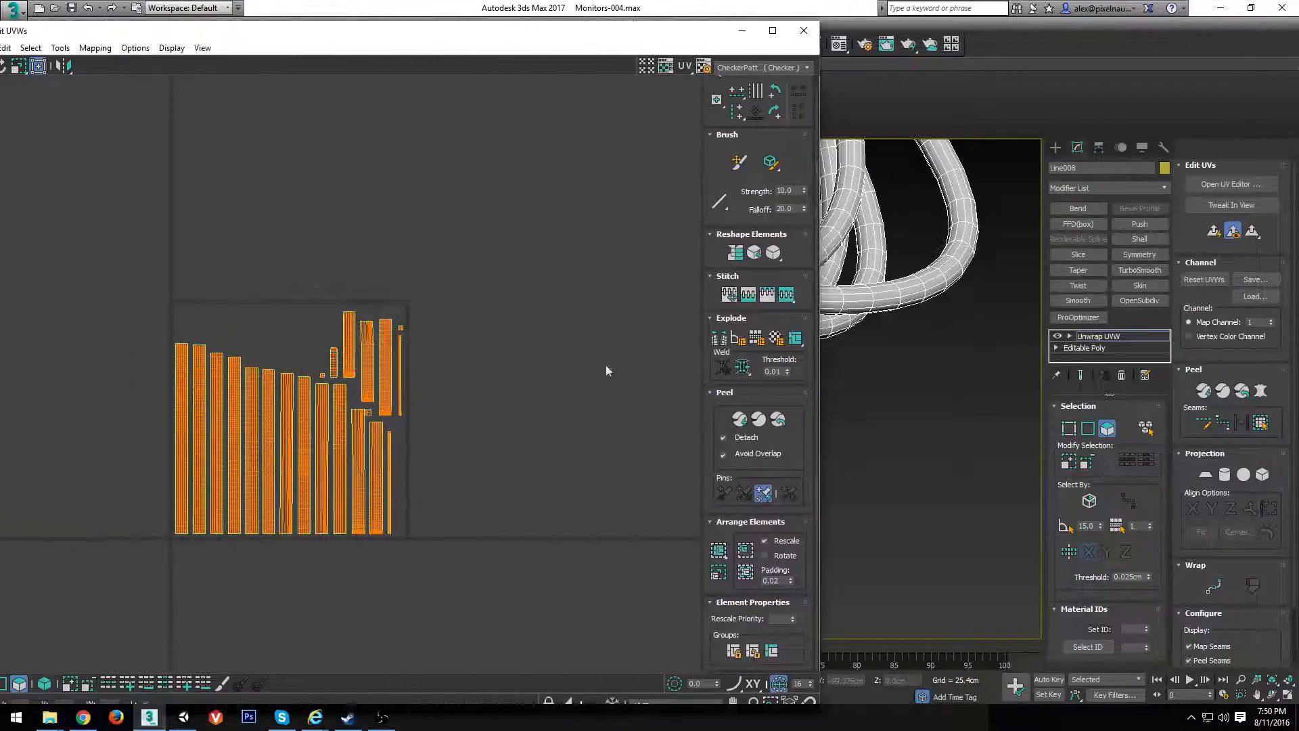
scroll(328, 428, up, 5)
middle_drag(328, 428, 435, 386)
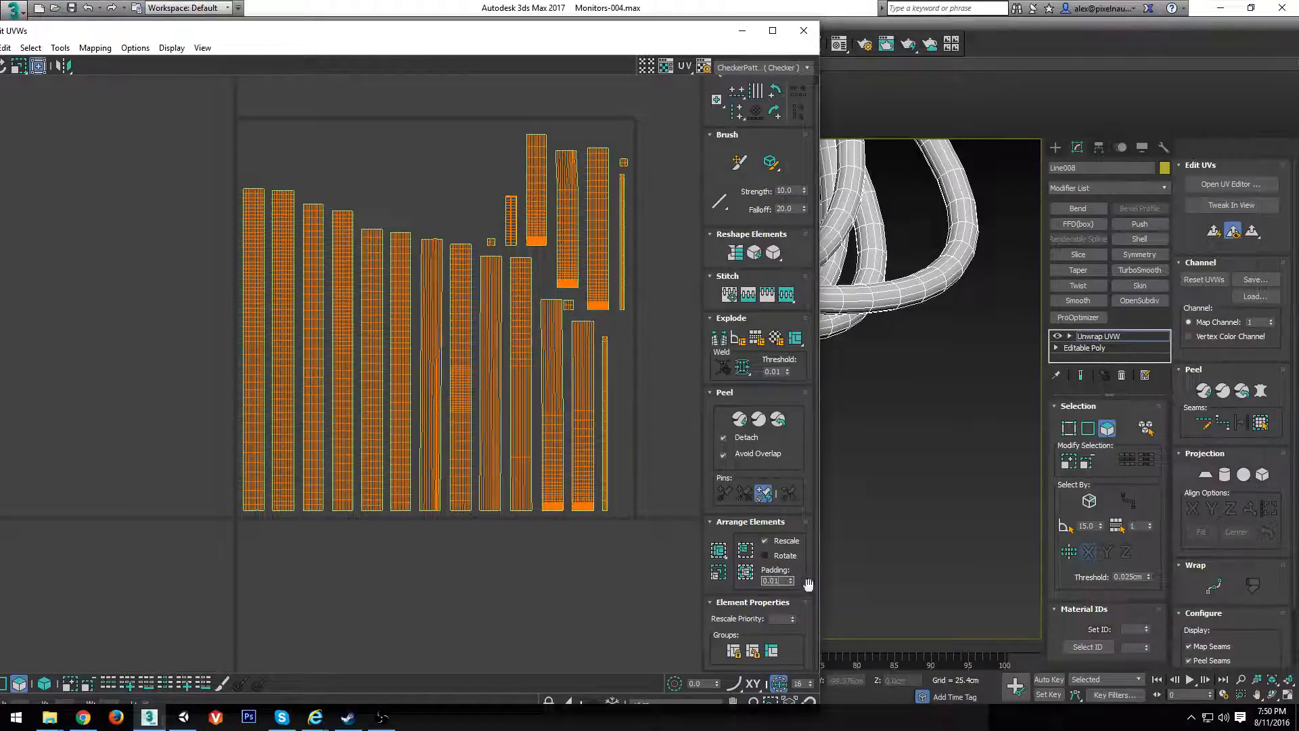
Set the packing padding to 0.01 and repack the UV shells
click(745, 571)
scroll(415, 363, down, 2)
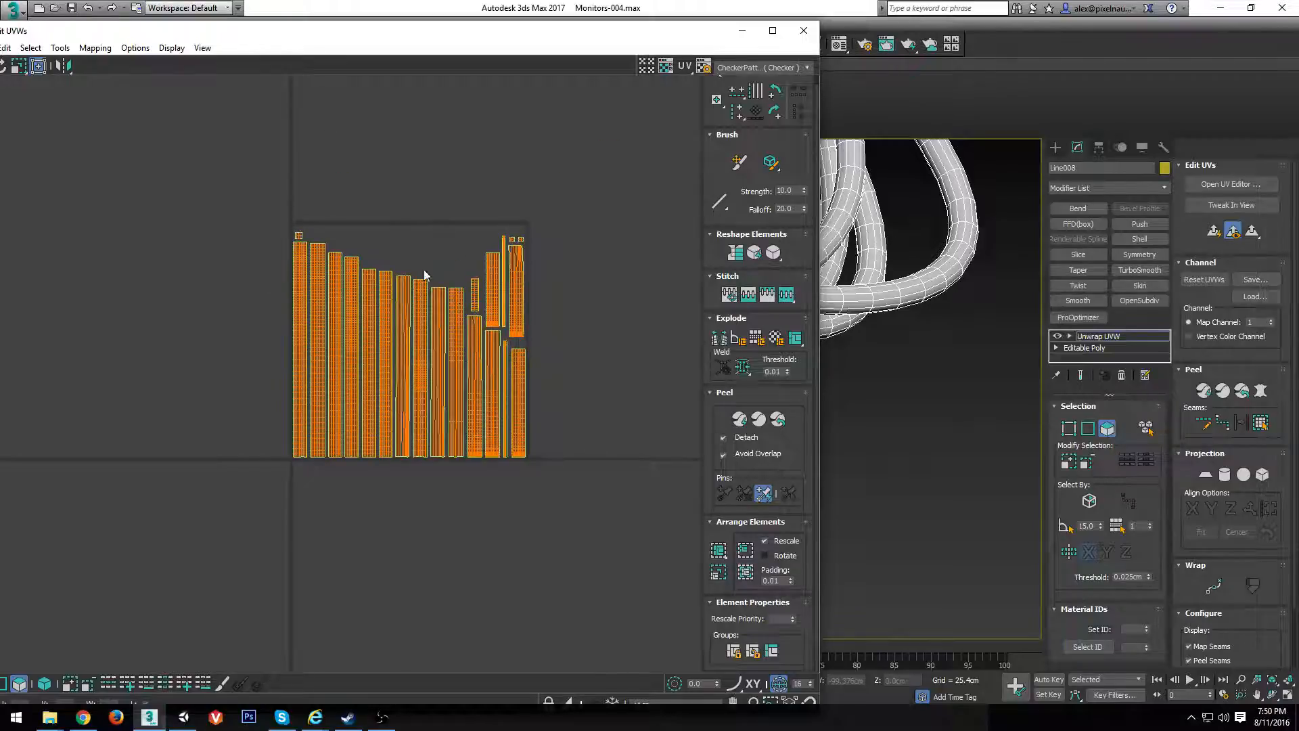
scroll(522, 326, up, 2)
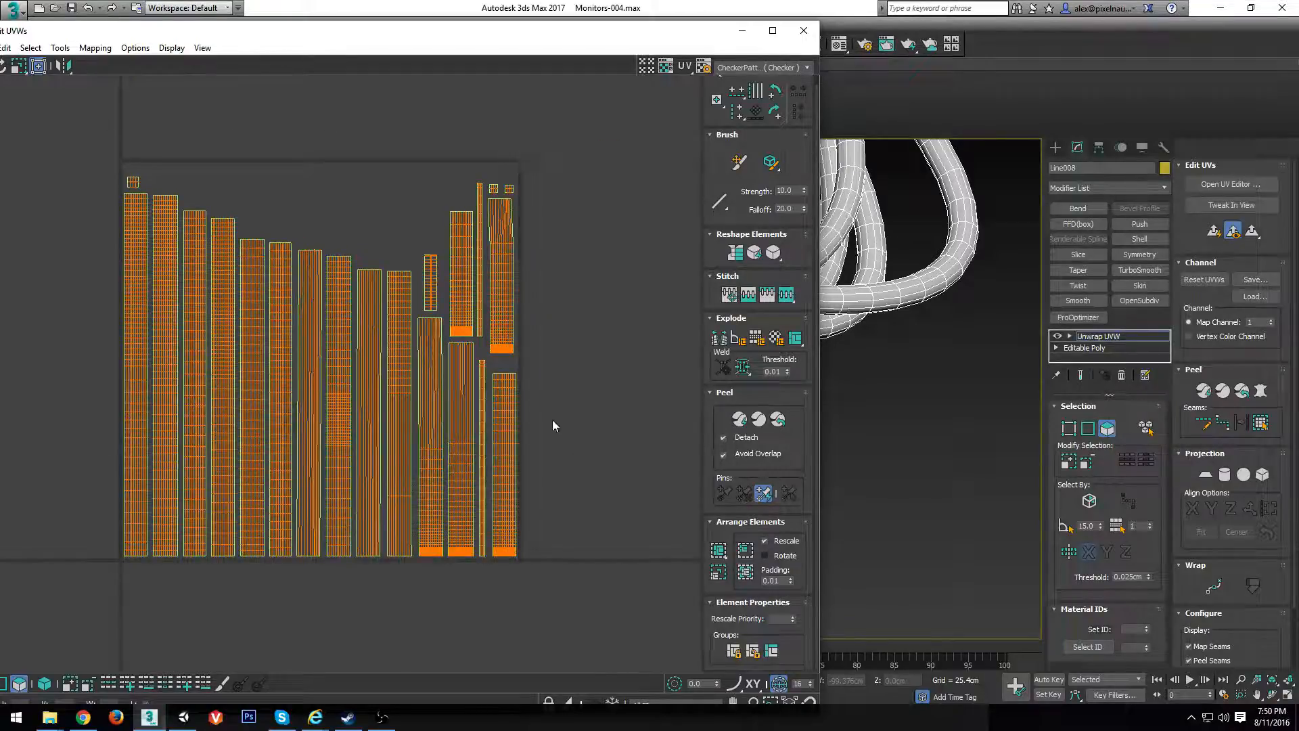
Rotate the shells of the last packed column to horizontal and move them into the gap above the vertical cable shells
drag(499, 559, 500, 561)
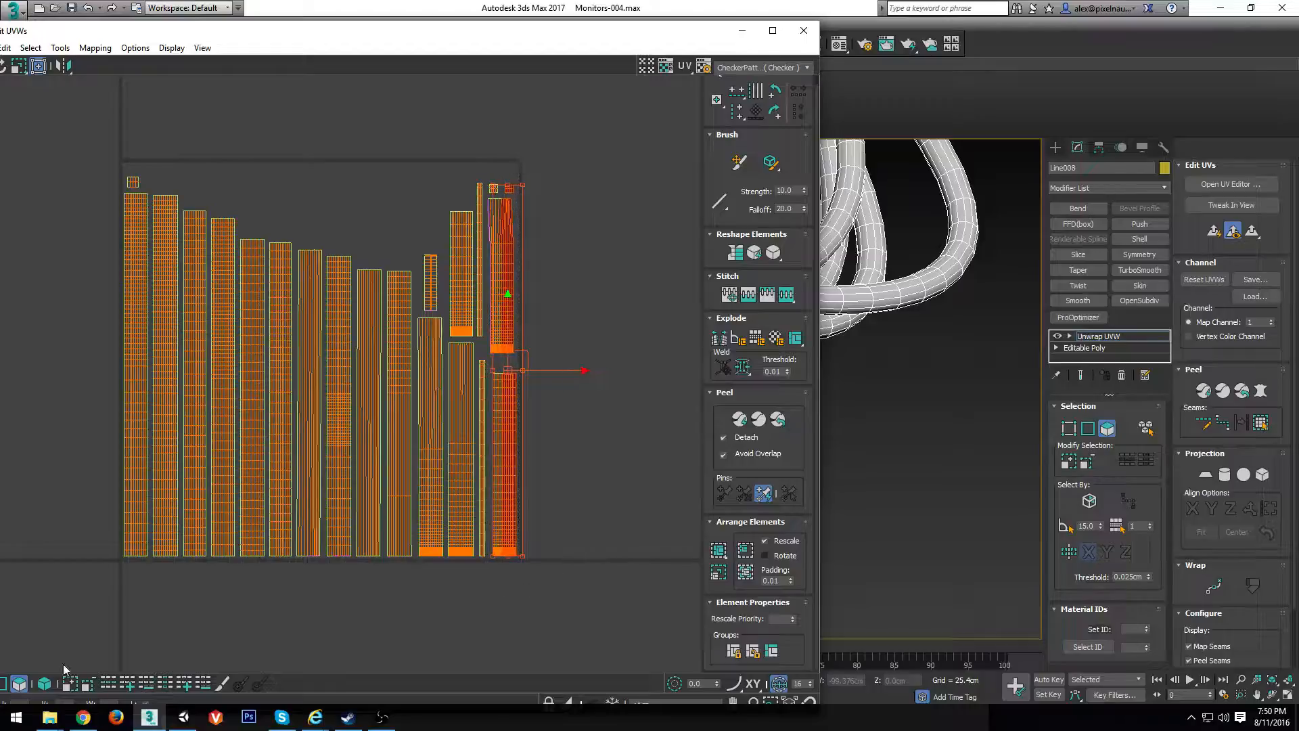
drag(533, 129, 482, 575)
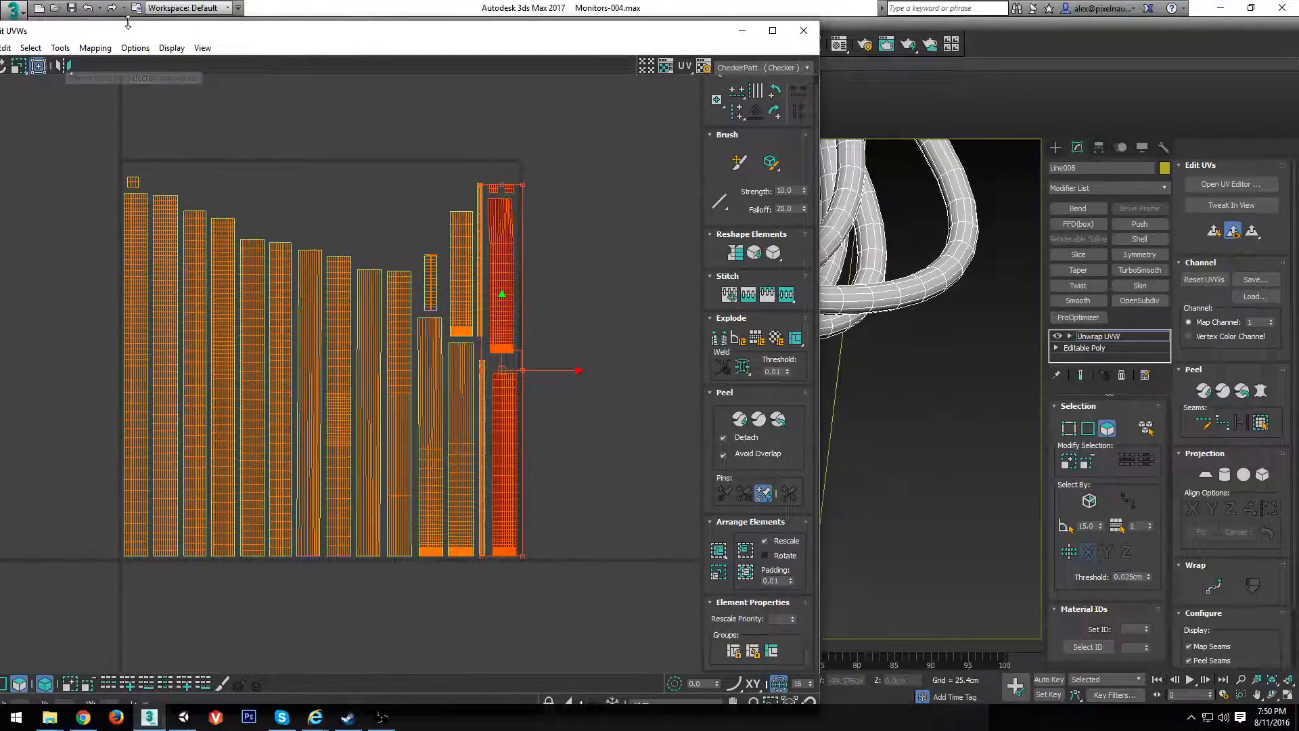
drag(41, 30, 127, 46)
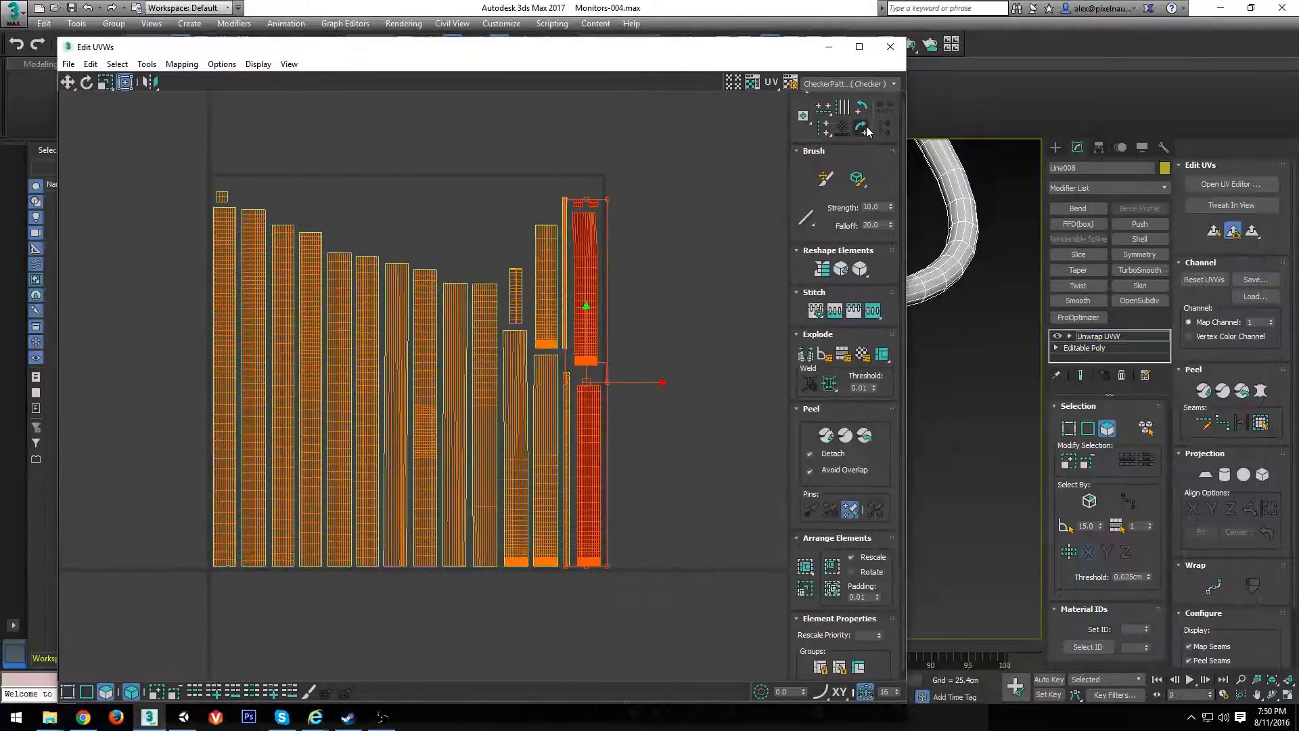
click(861, 128)
drag(670, 387, 560, 215)
Arrange the two horizontal cable shells one beneath the other in the stepped gap above the vertical shells
scroll(416, 223, up, 5)
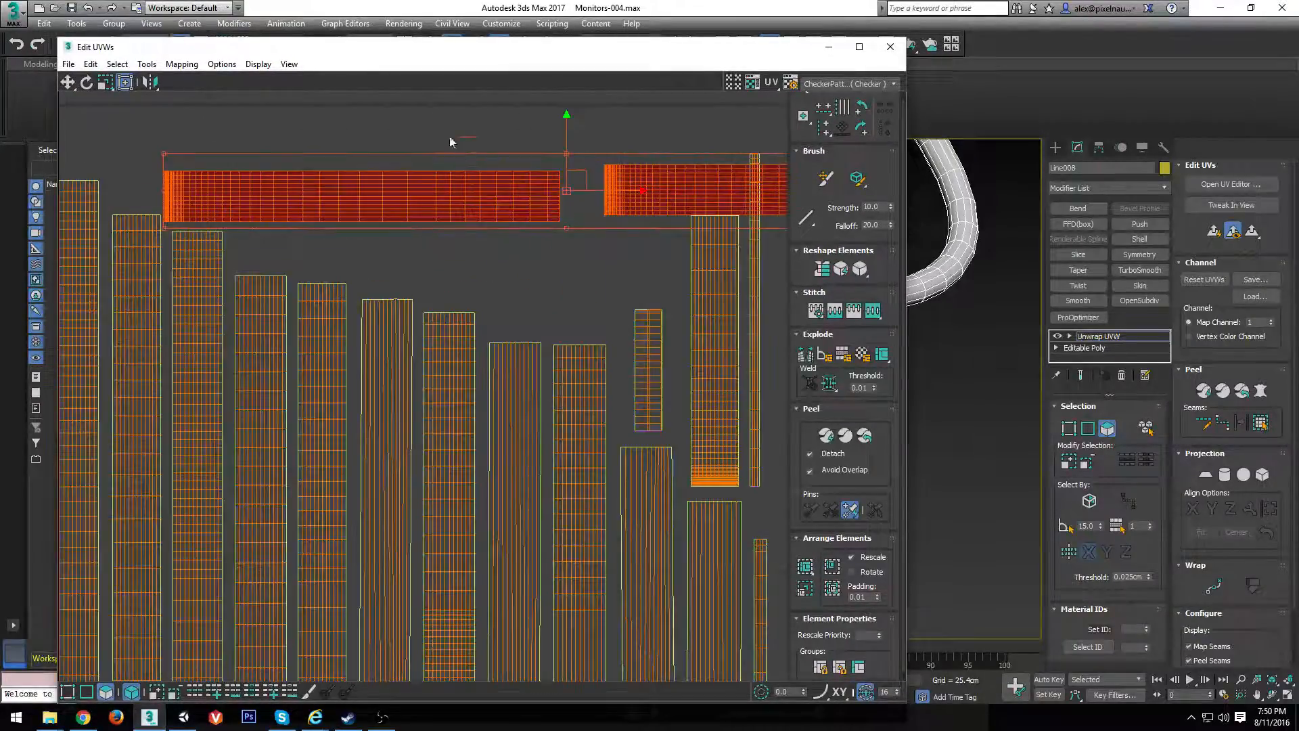
click(450, 142)
scroll(529, 244, down, 2)
drag(680, 185, 396, 255)
scroll(400, 265, up, 2)
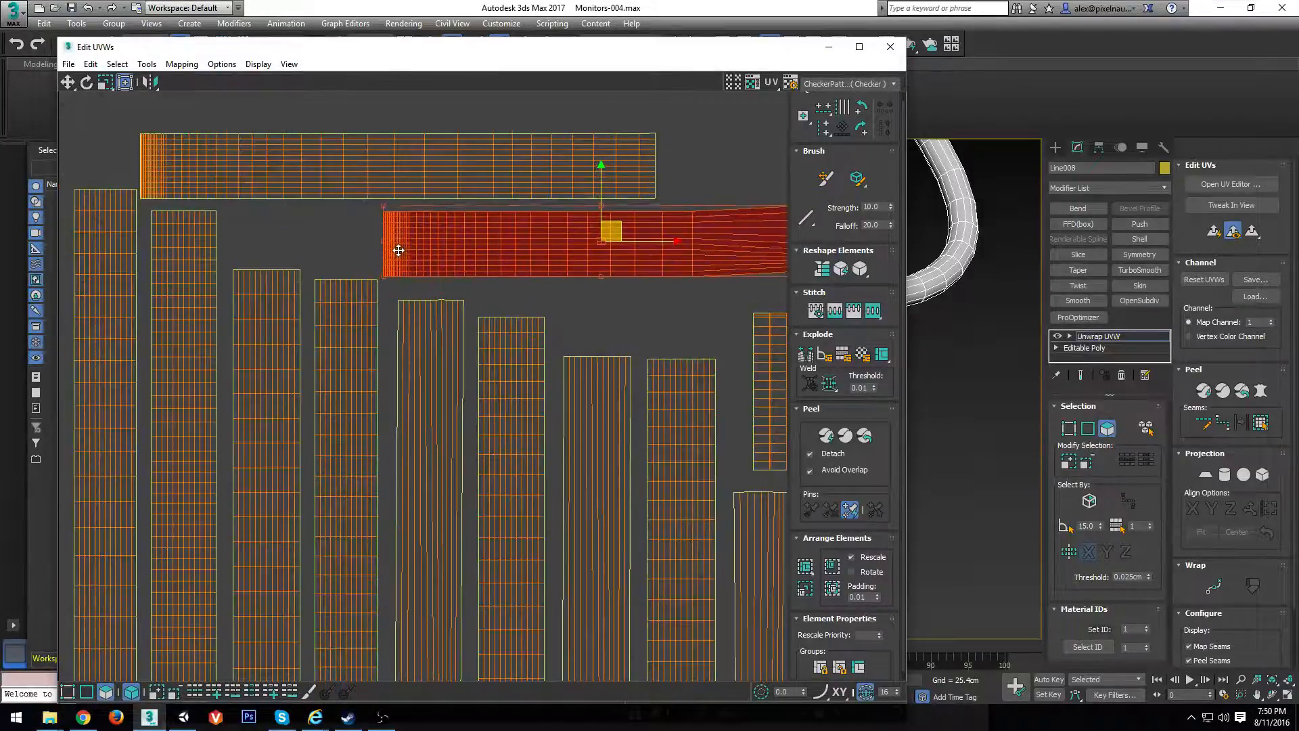
scroll(396, 254, down, 2)
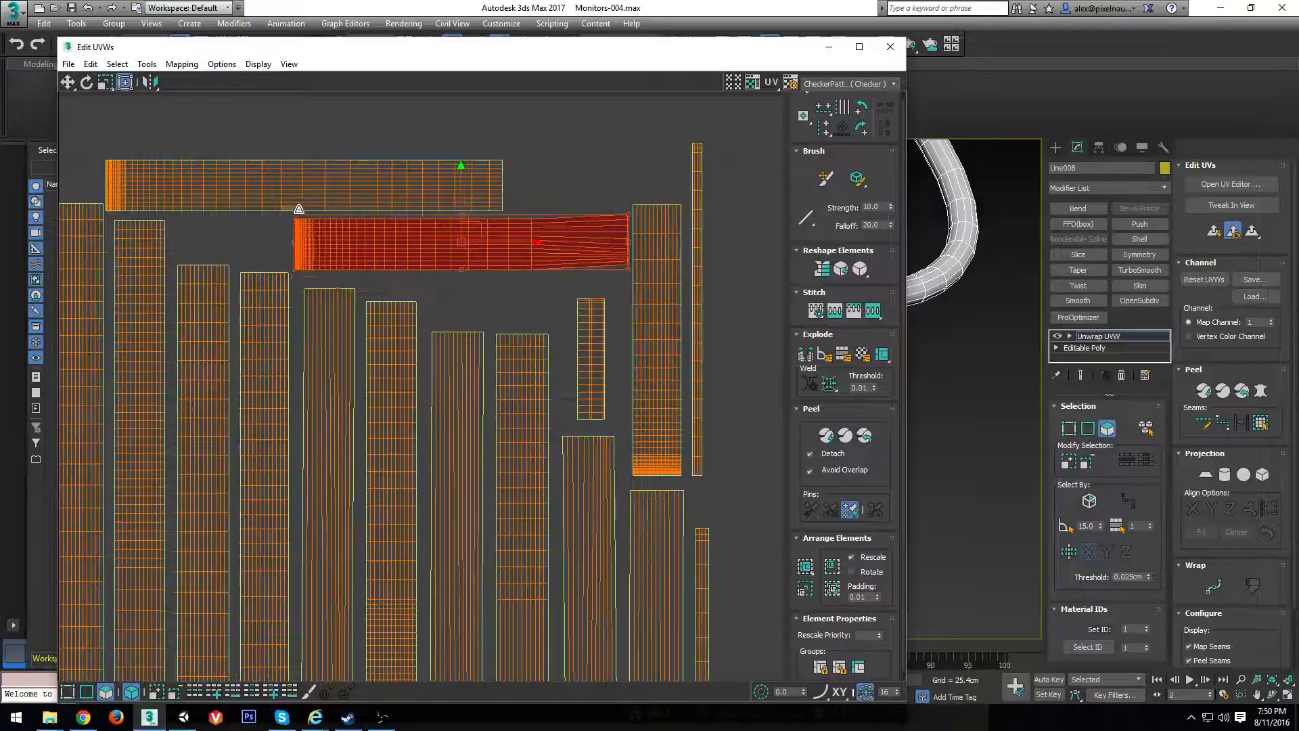
drag(299, 209, 348, 252)
click(505, 172)
Move the three small square shells into the gaps around the upper horizontal shell and fine-tune the neighbouring shells
key(z)
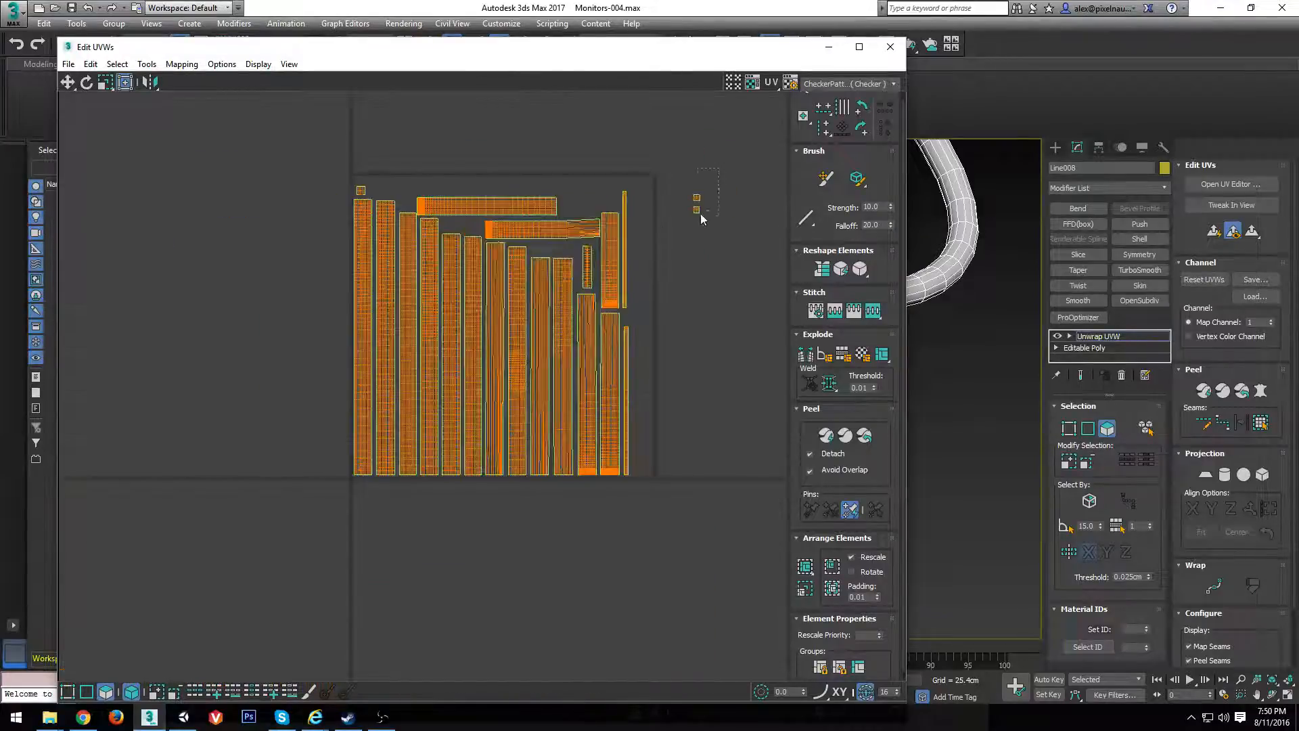
drag(715, 198, 589, 202)
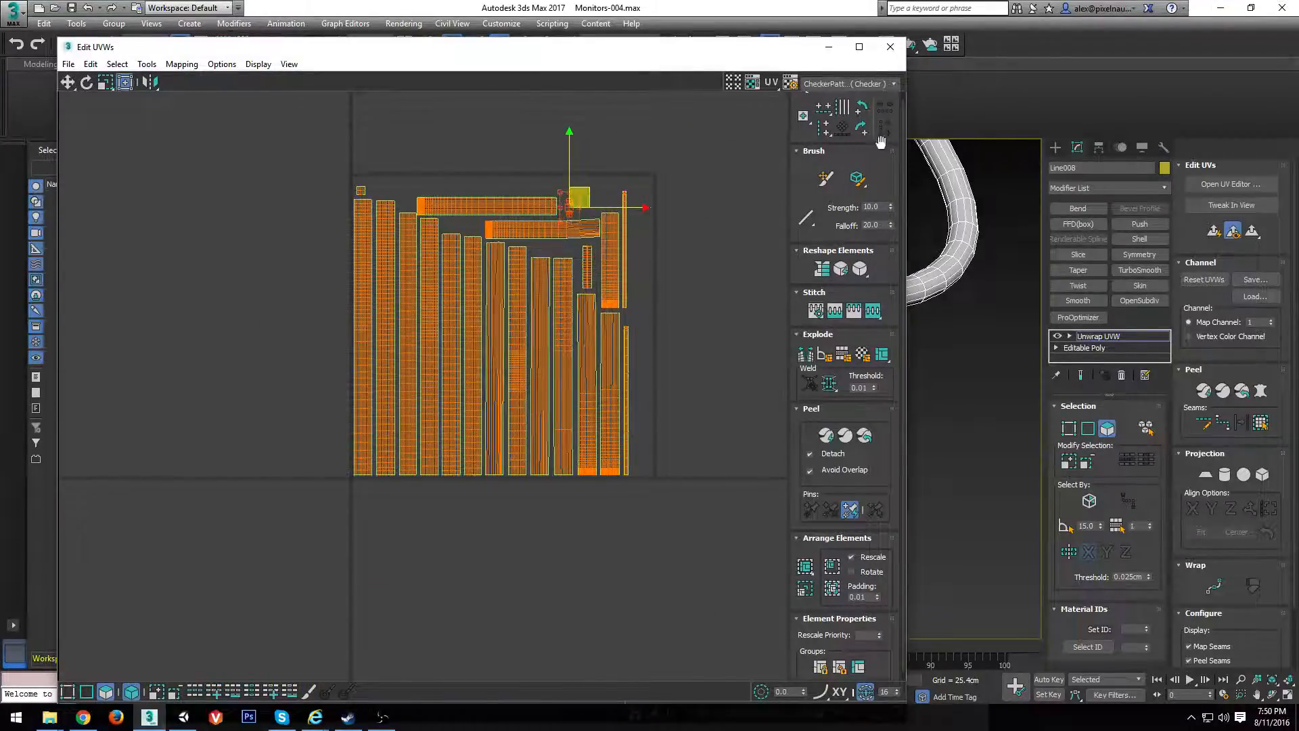
scroll(572, 199, up, 3)
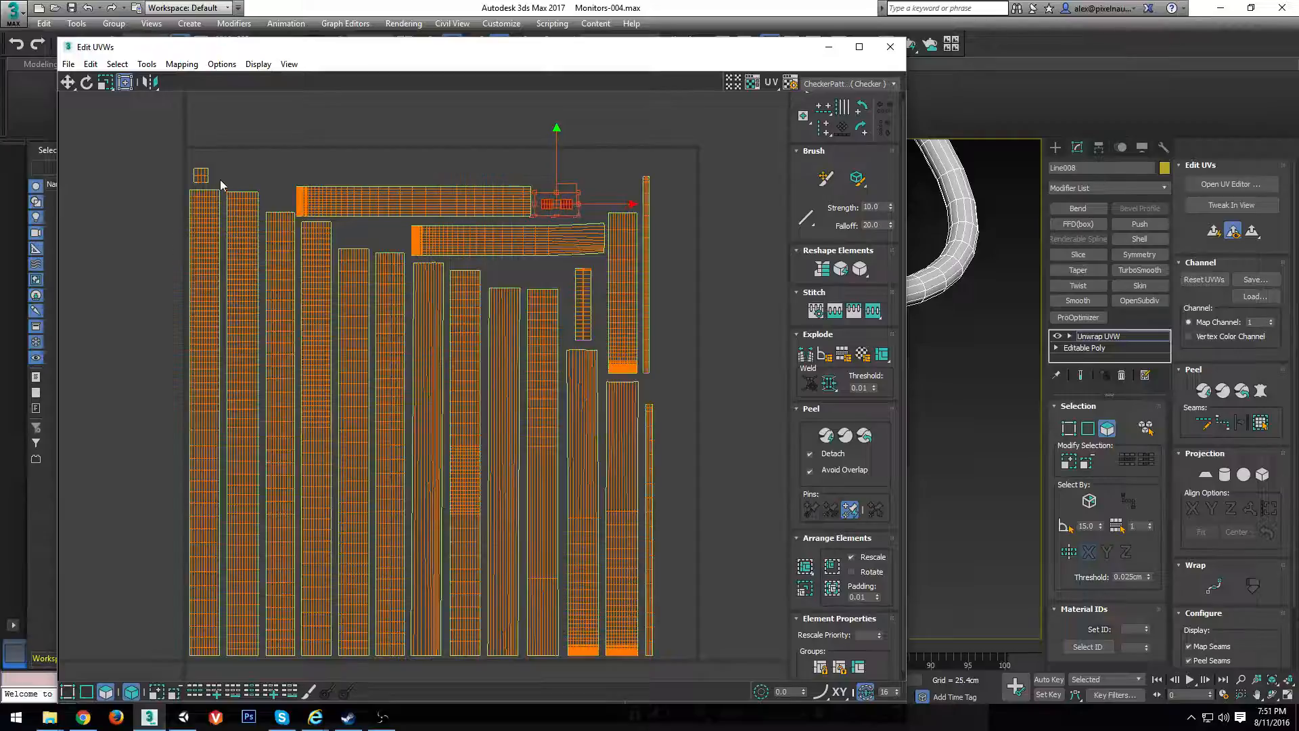
drag(201, 175, 357, 231)
click(321, 206)
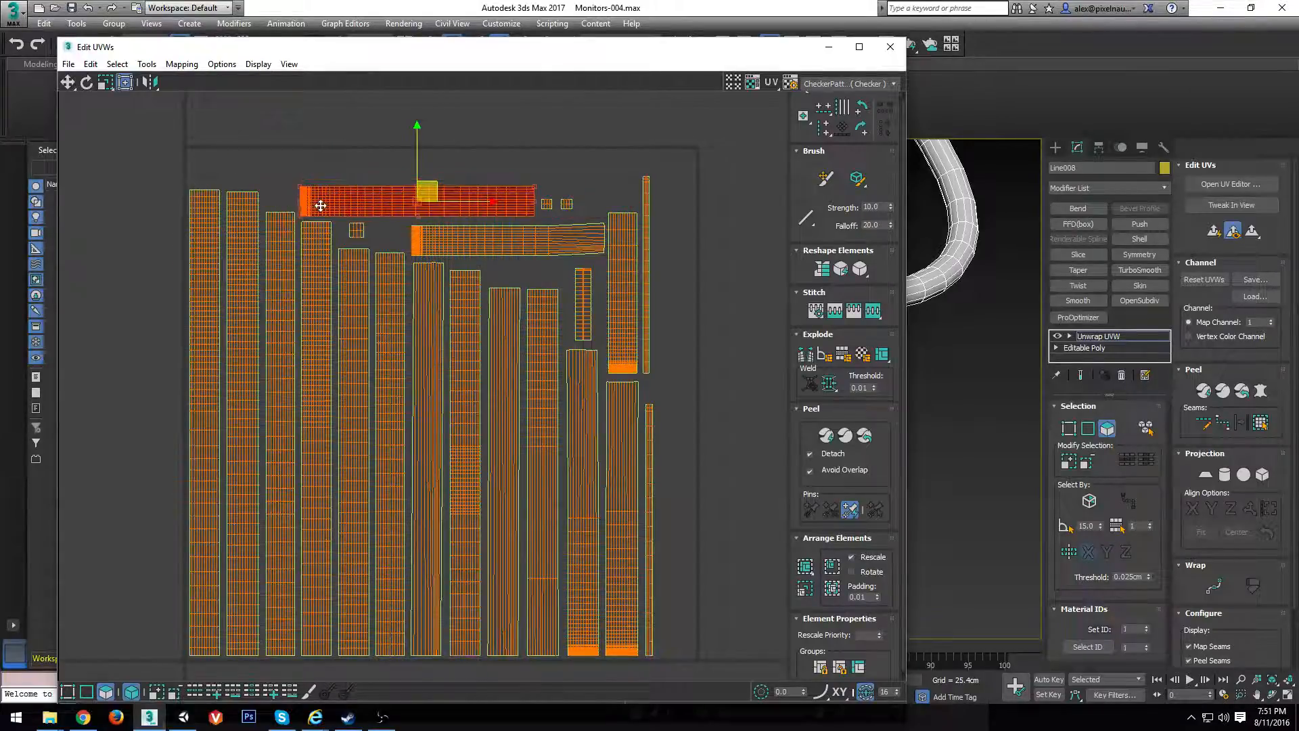
scroll(528, 193, down, 3)
click(596, 197)
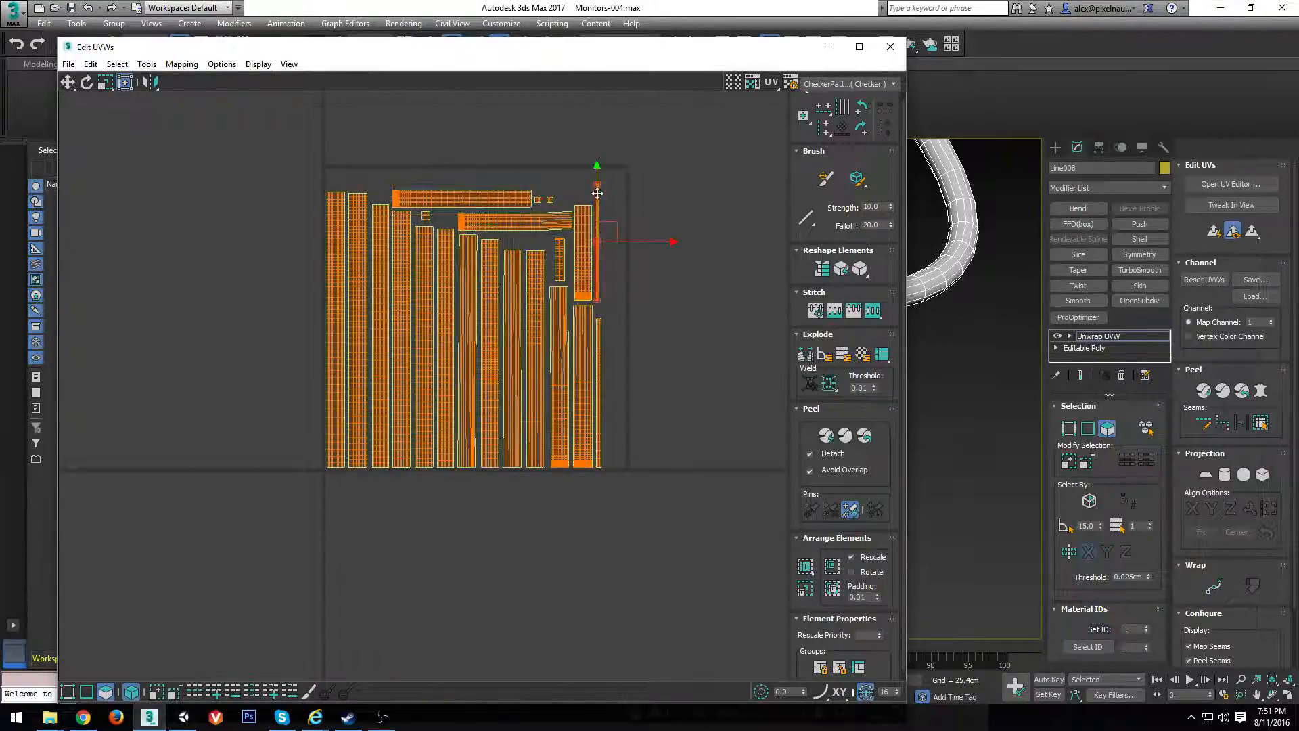
scroll(595, 193, up, 2)
scroll(630, 196, down, 4)
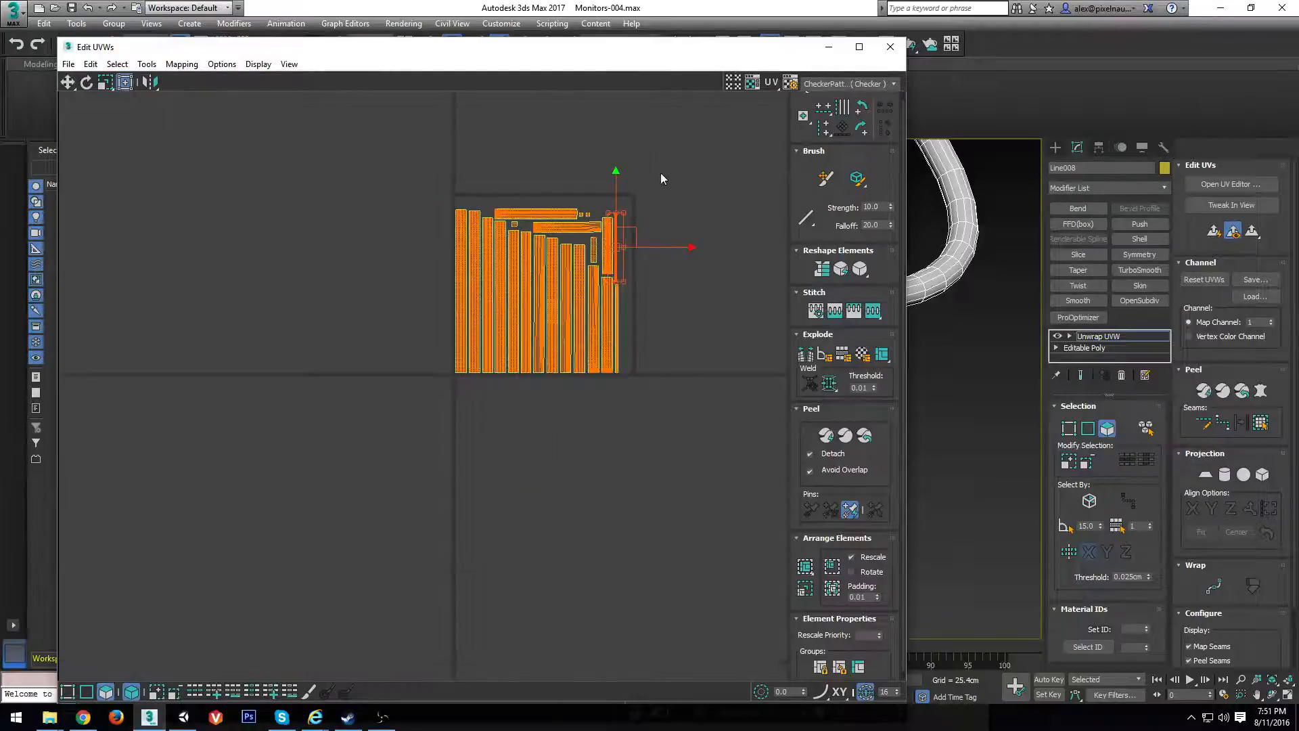
Select all UV shells and scale them up to fill the UV tile
key(ctrl+a)
scroll(600, 199, up, 3)
drag(639, 222, 642, 214)
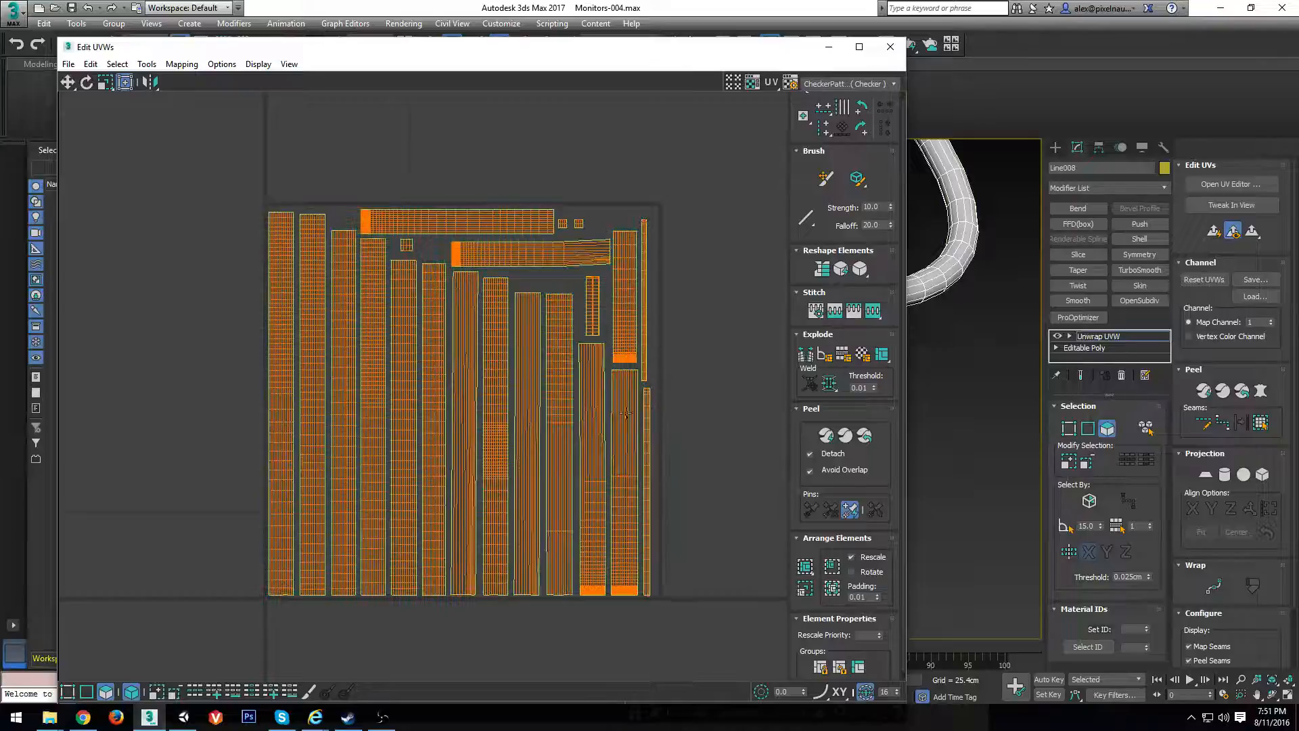
scroll(488, 406, down, 4)
scroll(464, 392, up, 2)
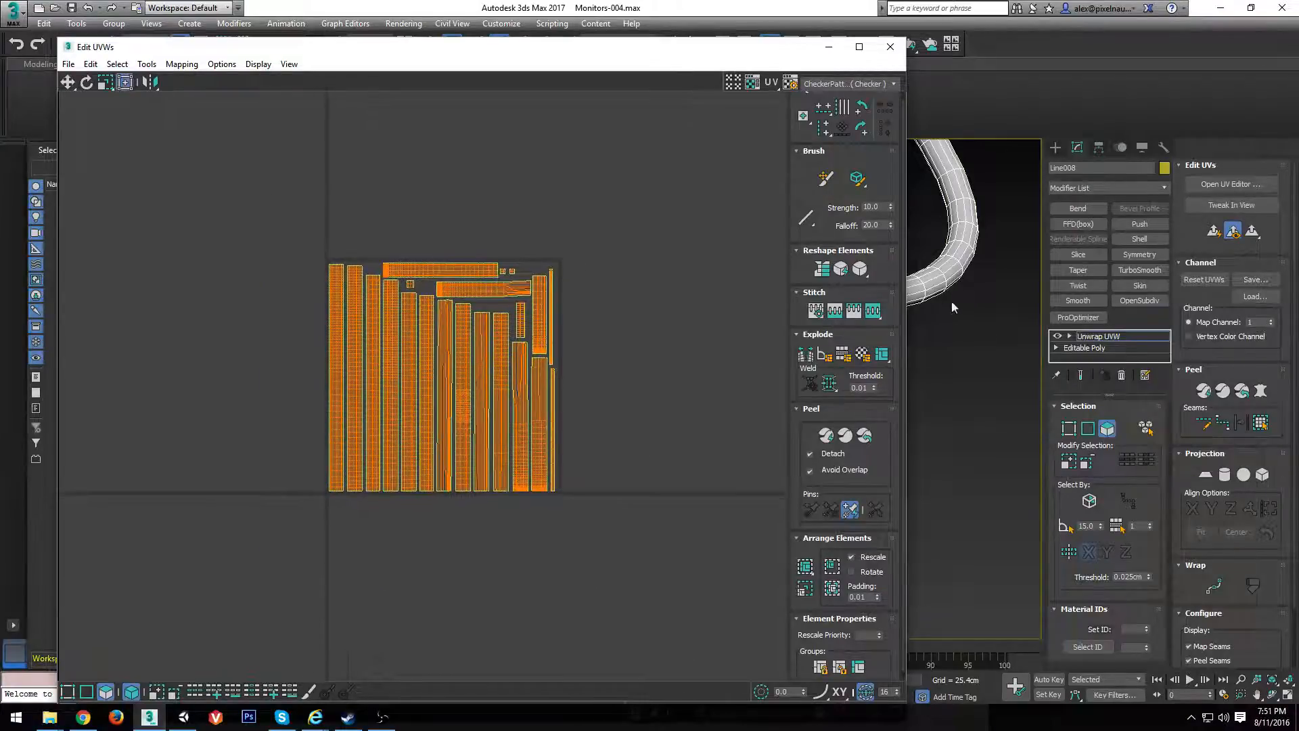
Narrow the UV editor window and inspect the cables around the two neighbouring straps on the model
scroll(952, 302, down, 2)
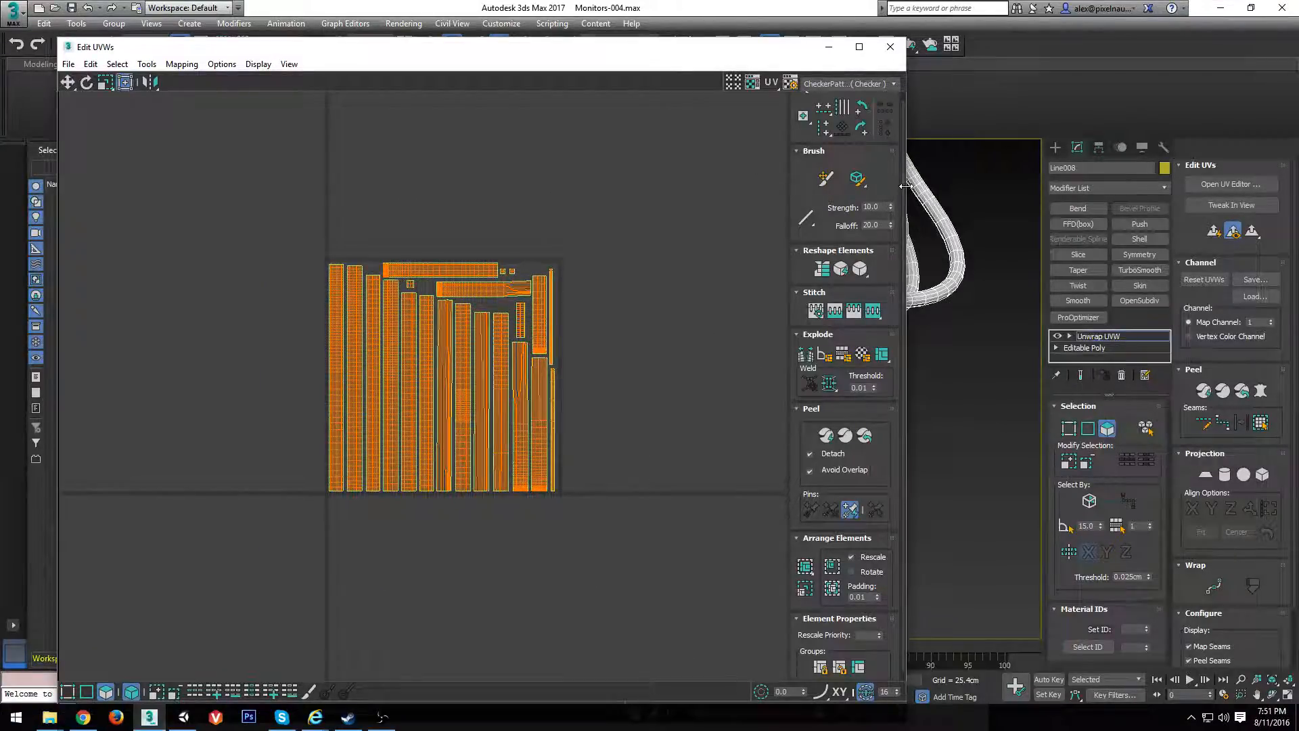
drag(910, 185, 433, 216)
scroll(821, 400, down, 2)
scroll(760, 399, up, 5)
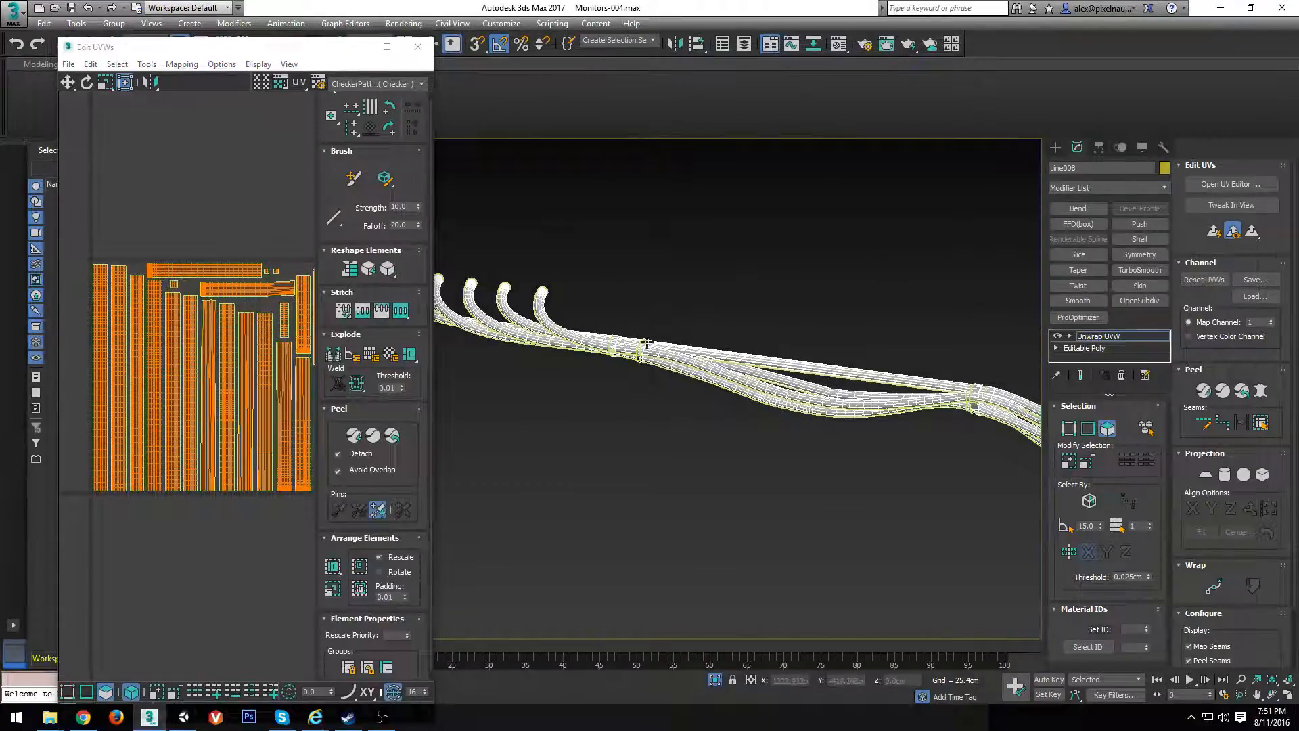
scroll(634, 390, up, 5)
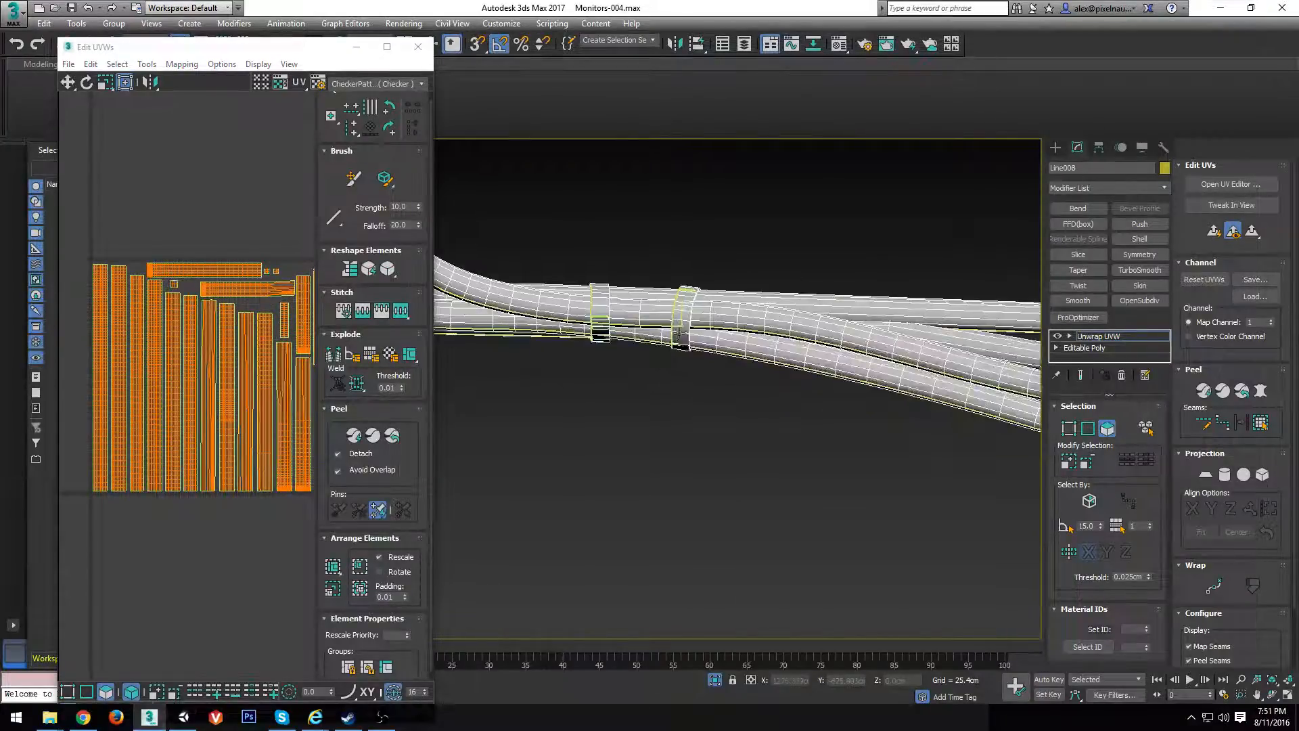
Examine the cable bundle along its straps and sagging middle section, from the hooked ends to the fanned-out ends
scroll(804, 410, down, 3)
alt+middle_drag(829, 439, 808, 384)
scroll(820, 519, up, 3)
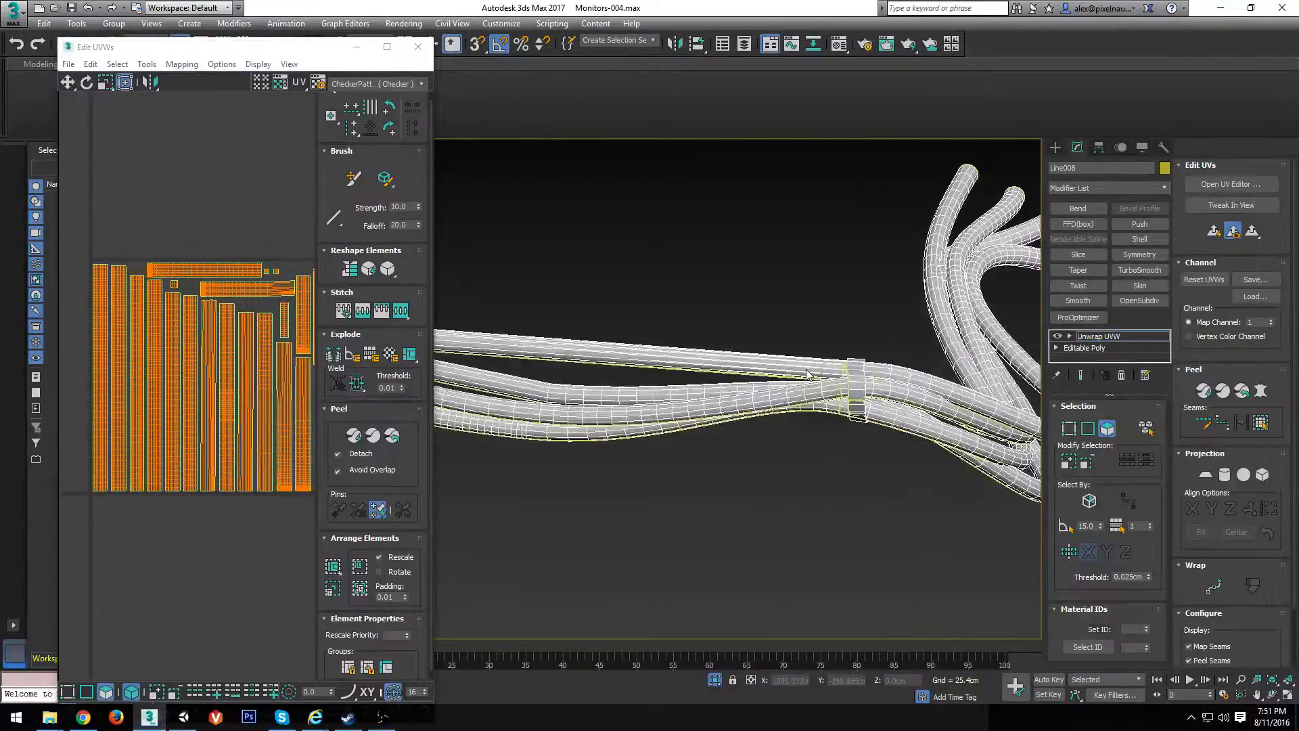
scroll(807, 374, down, 5)
scroll(793, 392, up, 3)
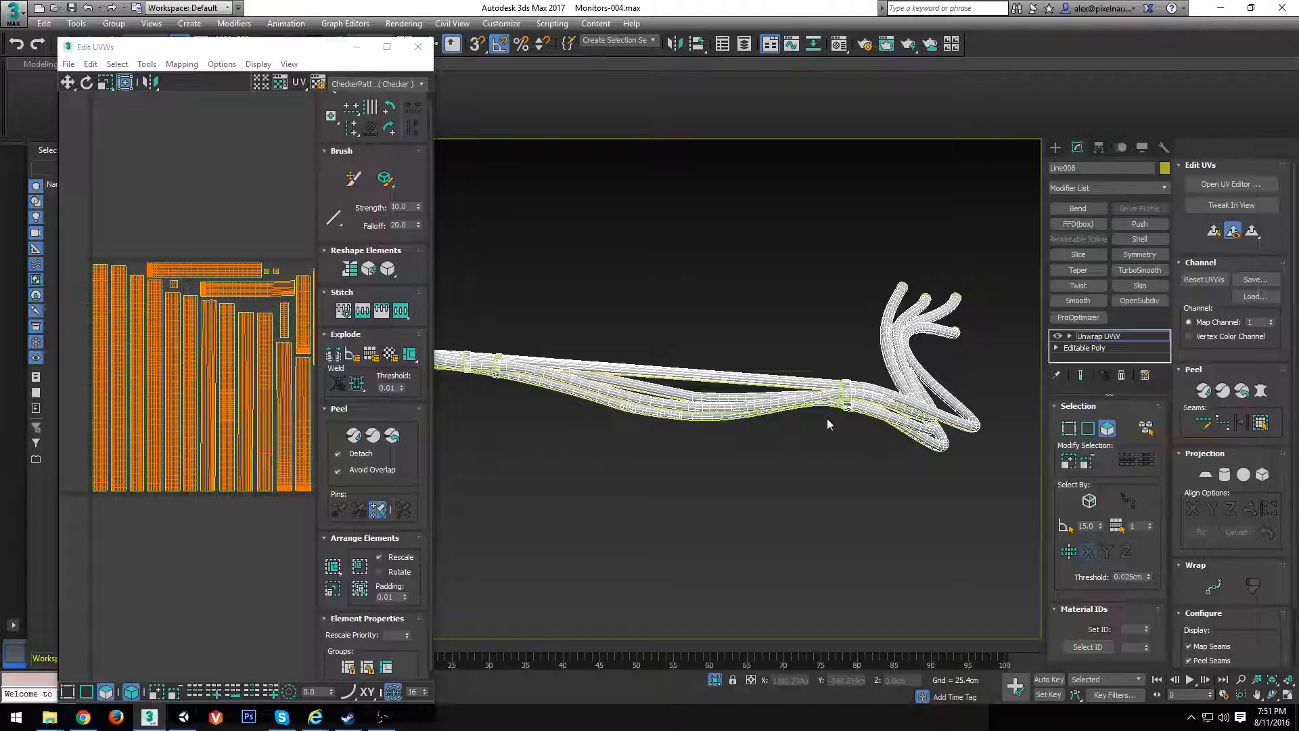
alt+middle_drag(677, 413, 569, 379)
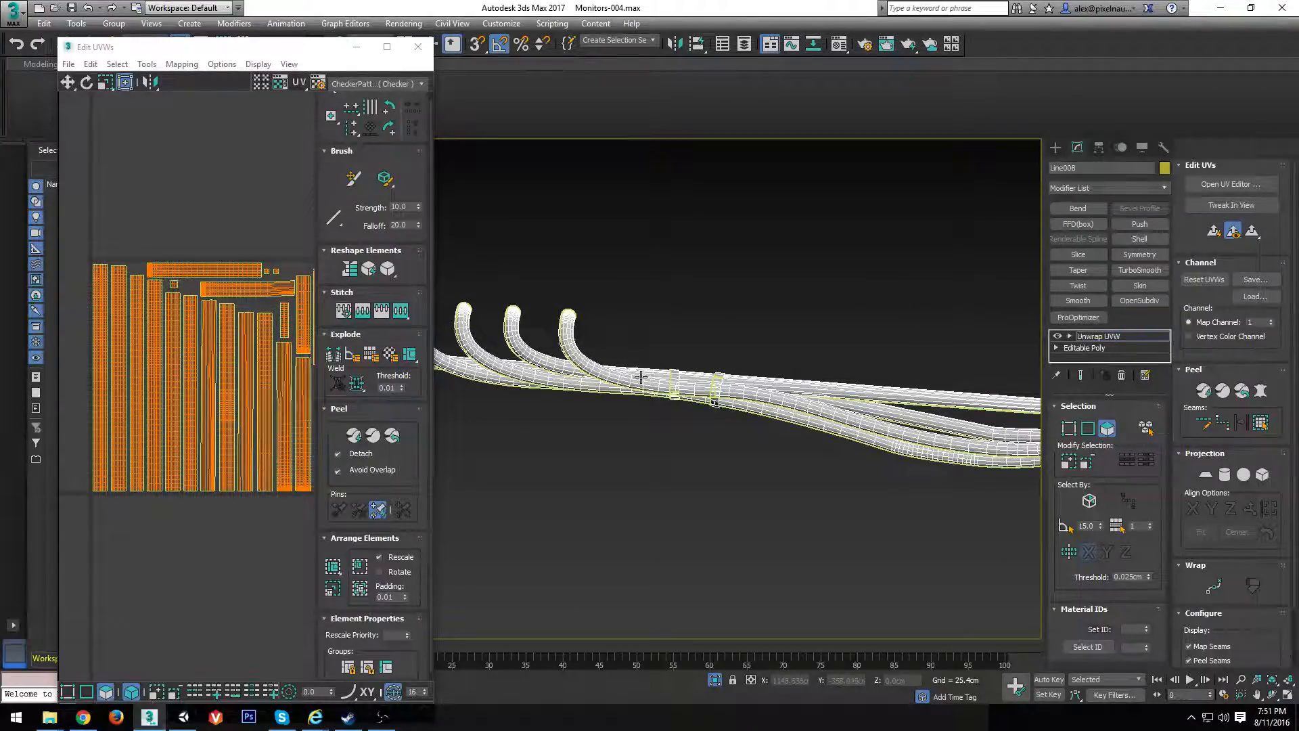
alt+middle_drag(641, 377, 534, 302)
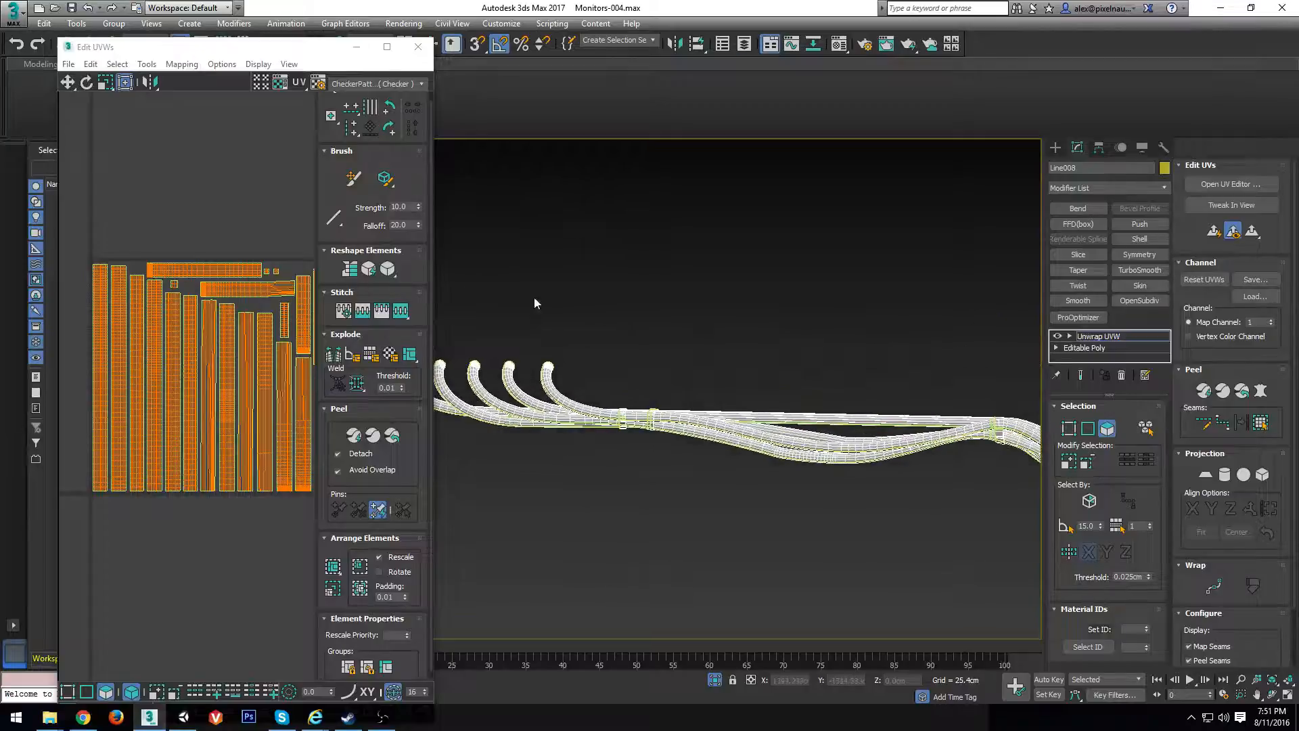
alt+middle_drag(950, 513, 714, 457)
alt+middle_drag(772, 528, 749, 560)
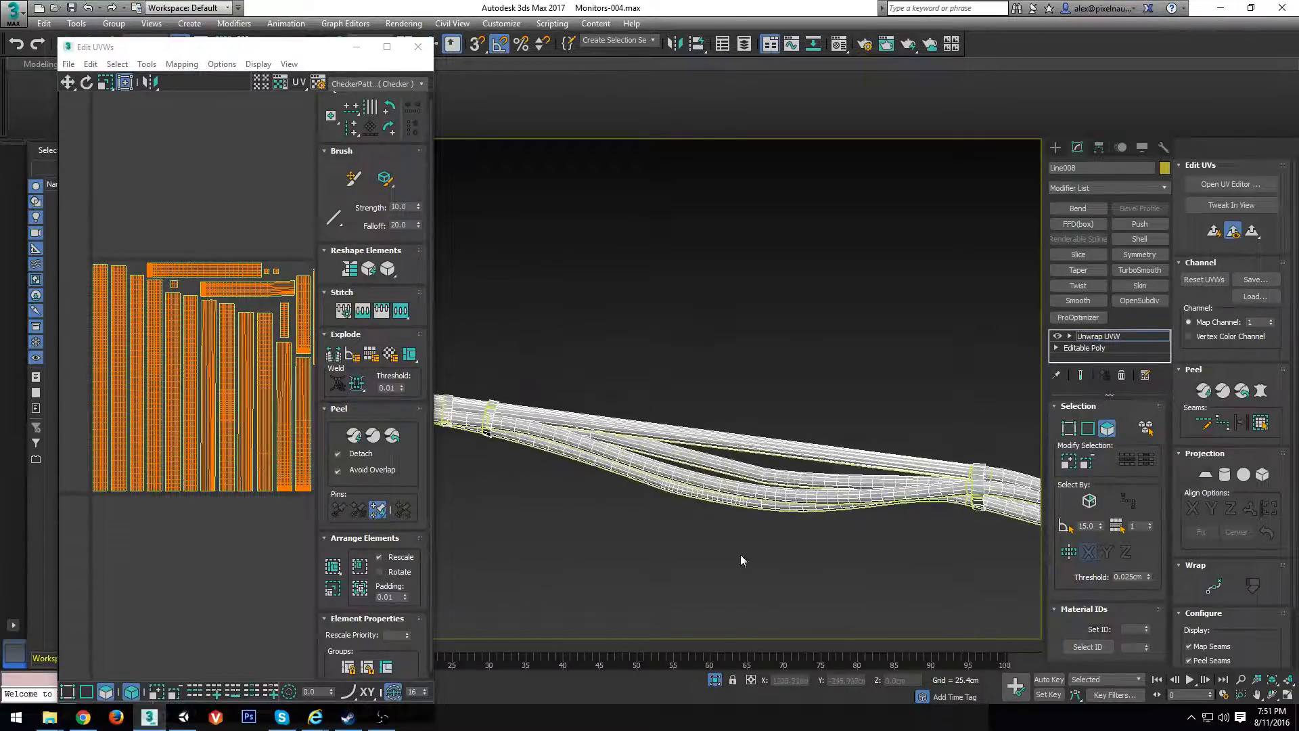
alt+middle_drag(943, 519, 785, 522)
alt+middle_drag(672, 461, 569, 465)
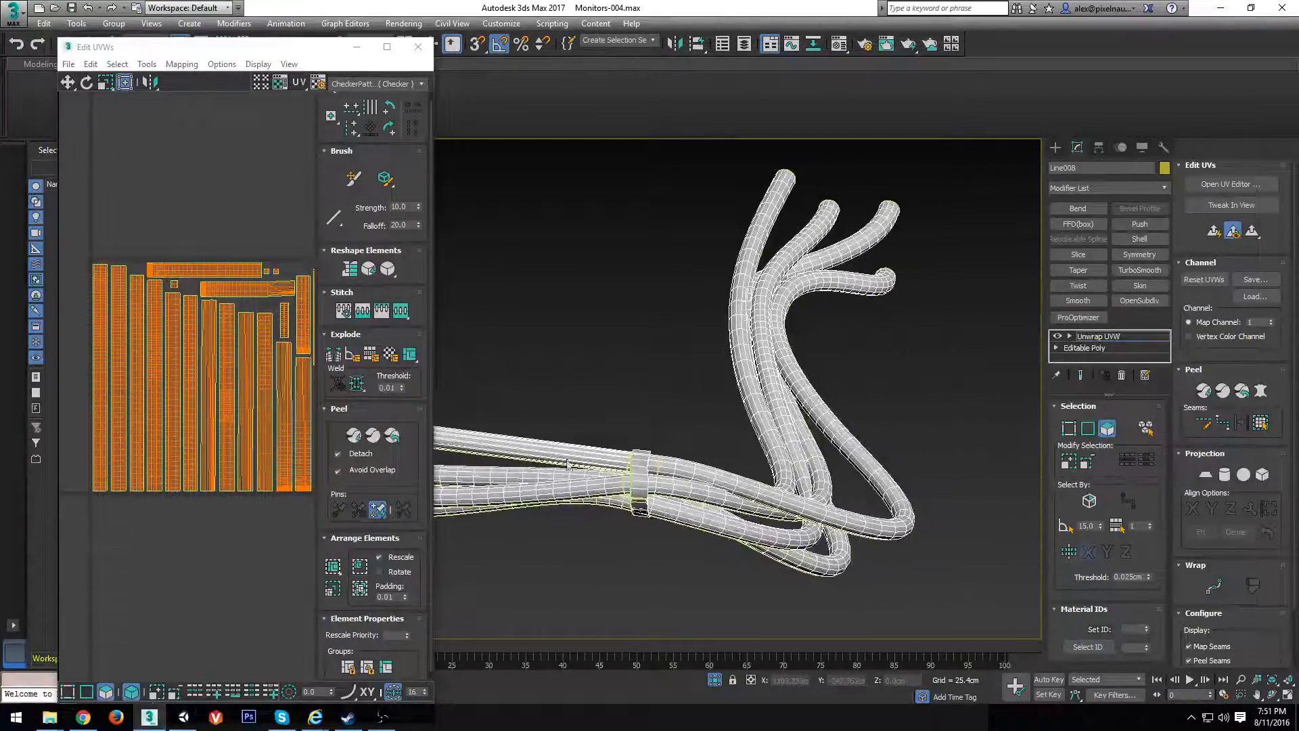
alt+middle_drag(546, 536, 658, 459)
alt+middle_drag(572, 527, 609, 497)
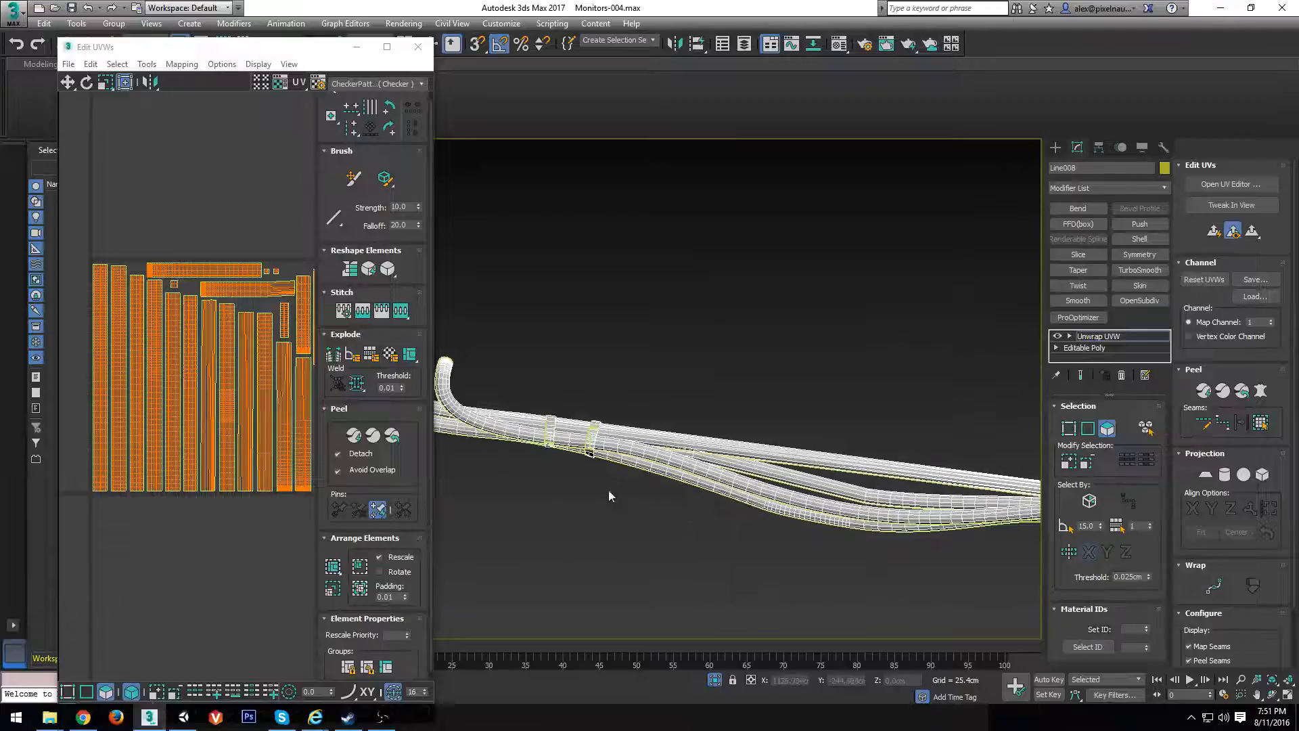
alt+middle_drag(716, 489, 658, 447)
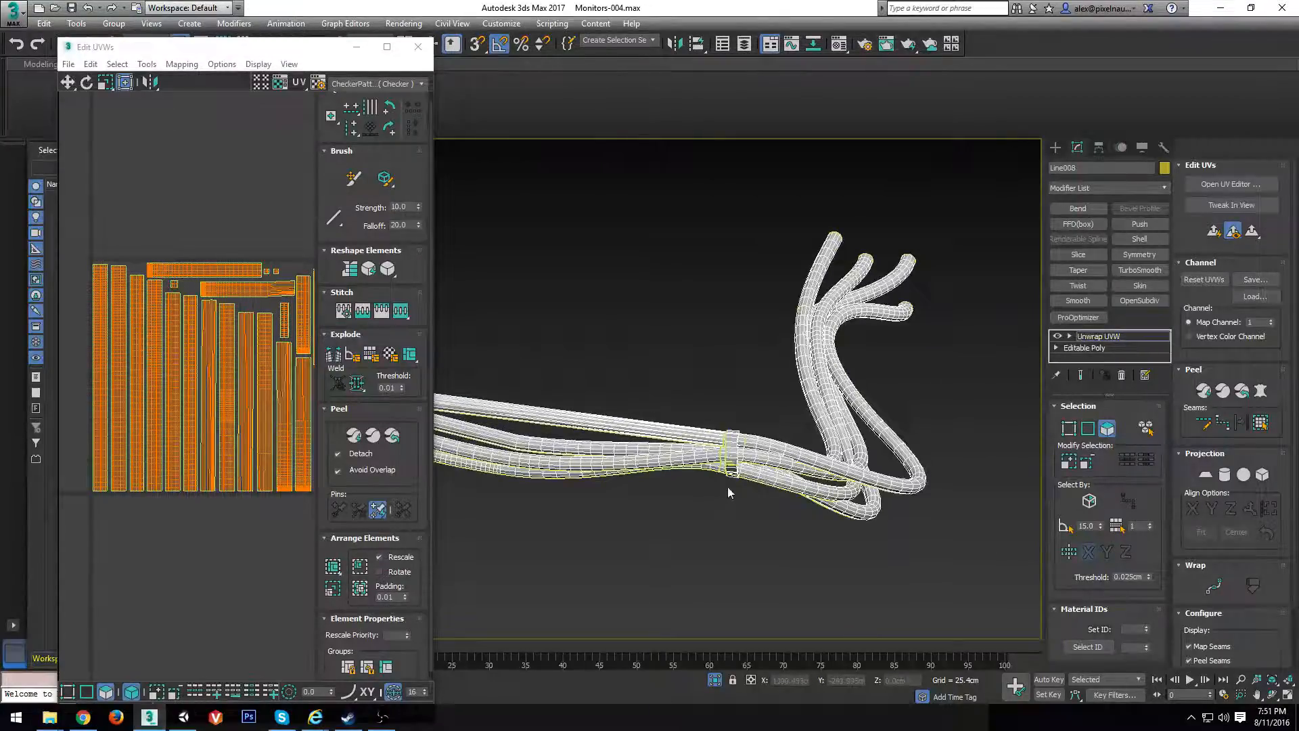
alt+middle_drag(729, 486, 623, 354)
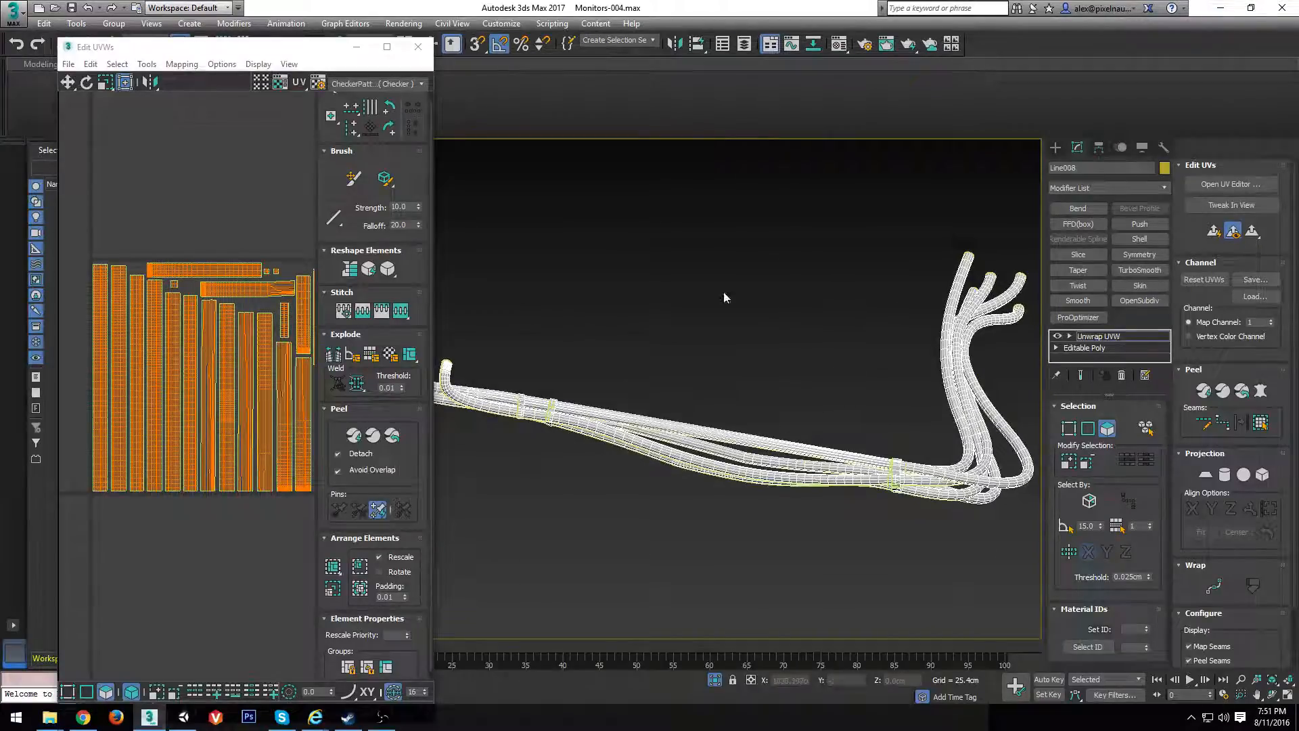
alt+middle_drag(946, 365, 723, 342)
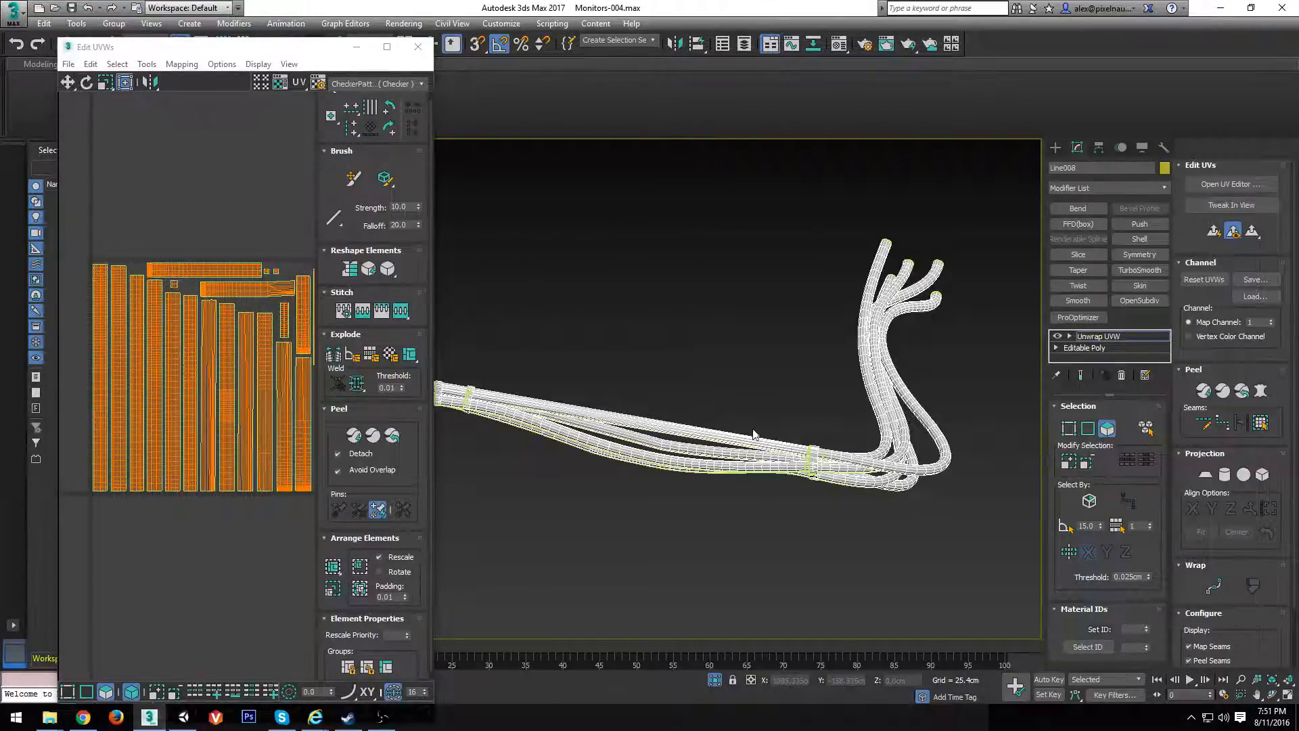
scroll(692, 453, down, 10)
middle_drag(657, 445, 713, 518)
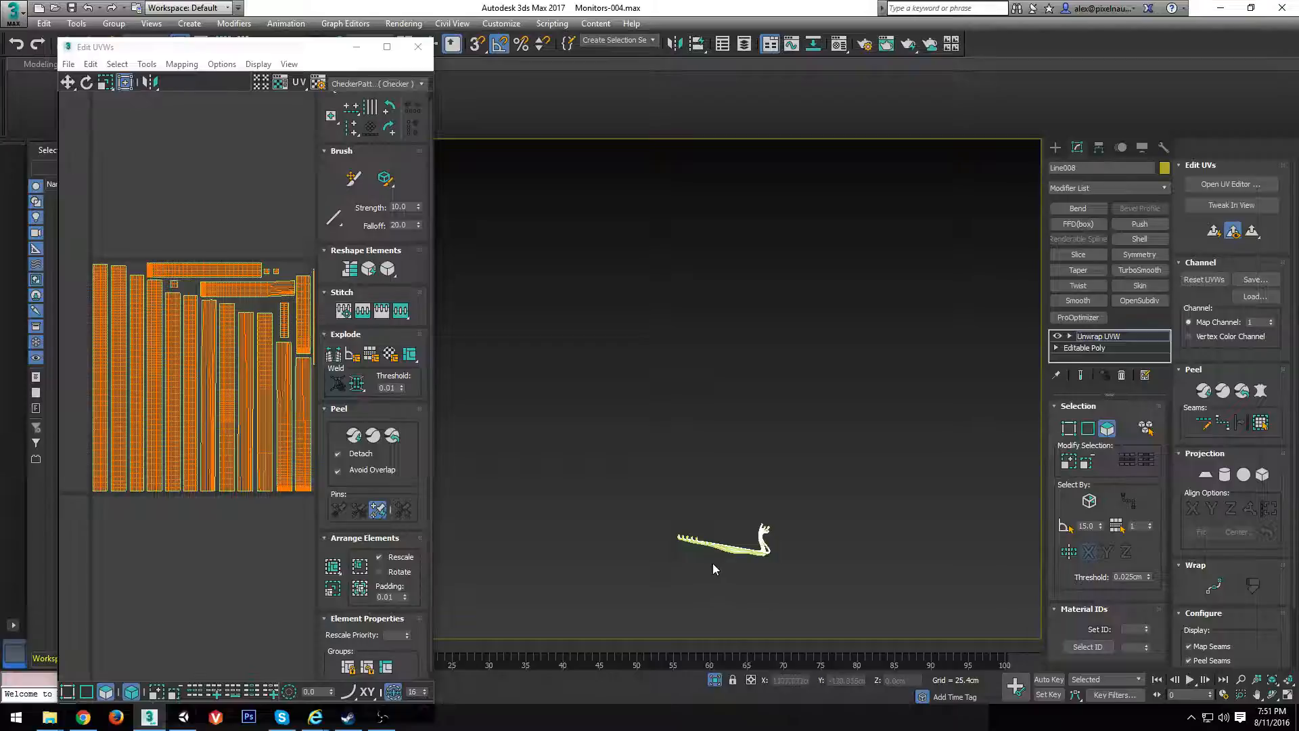
middle_drag(713, 563, 623, 443)
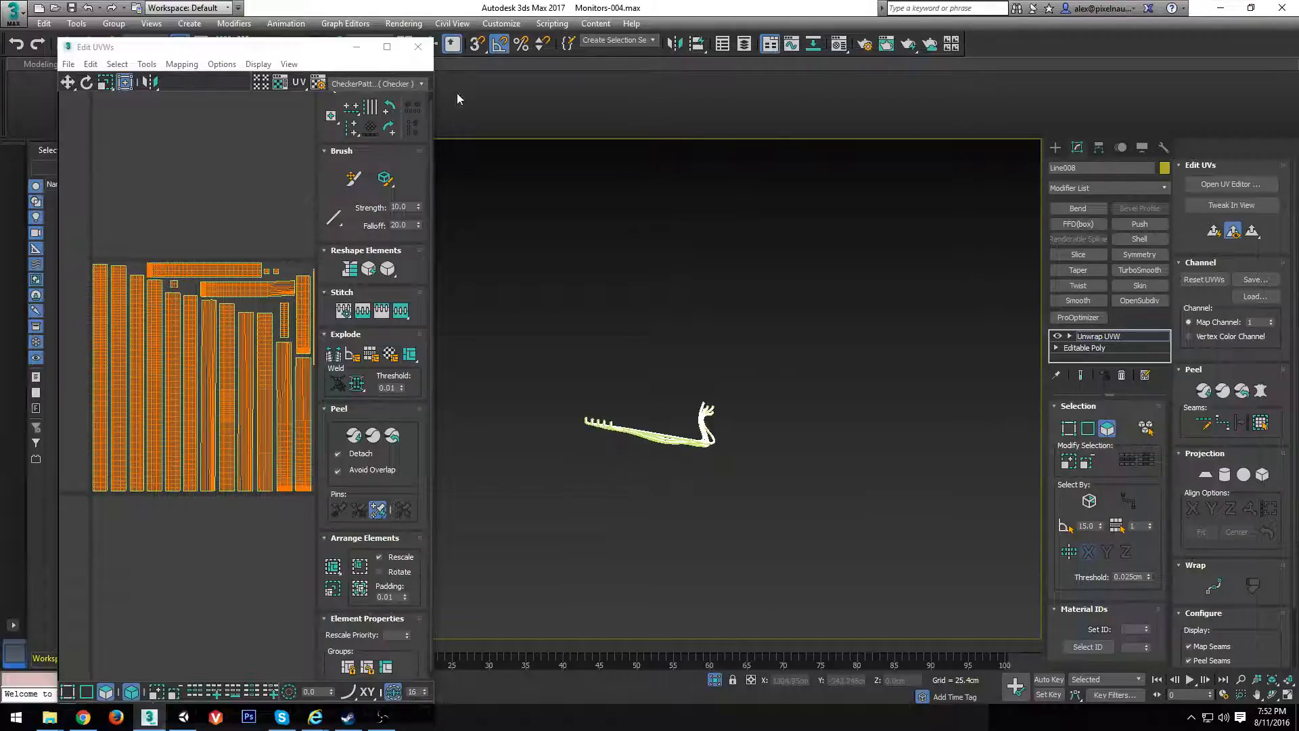
Close the UV editor and convert the unwrapped cable bundle to an editable poly
click(419, 48)
scroll(696, 456, up, 2)
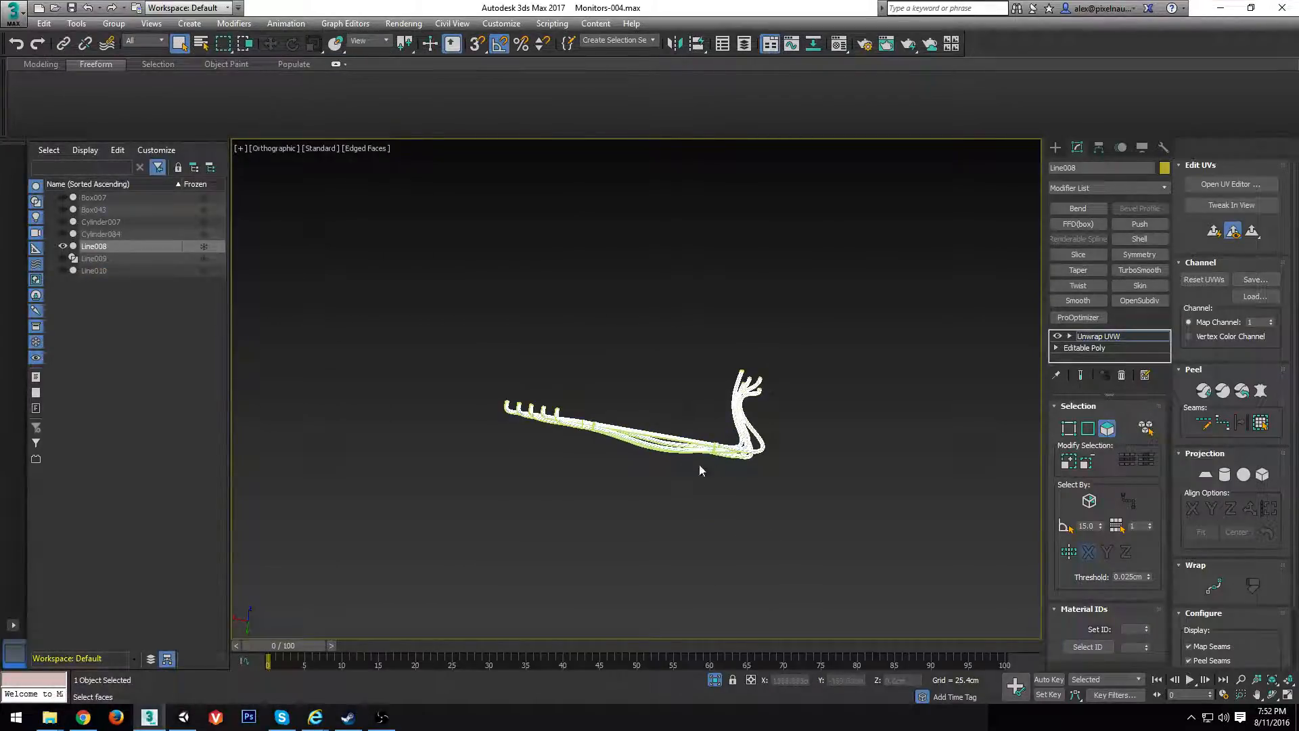
alt+middle_drag(700, 469, 630, 334)
scroll(736, 374, up, 2)
right_click(616, 317)
mouse_move(670, 455)
click(798, 467)
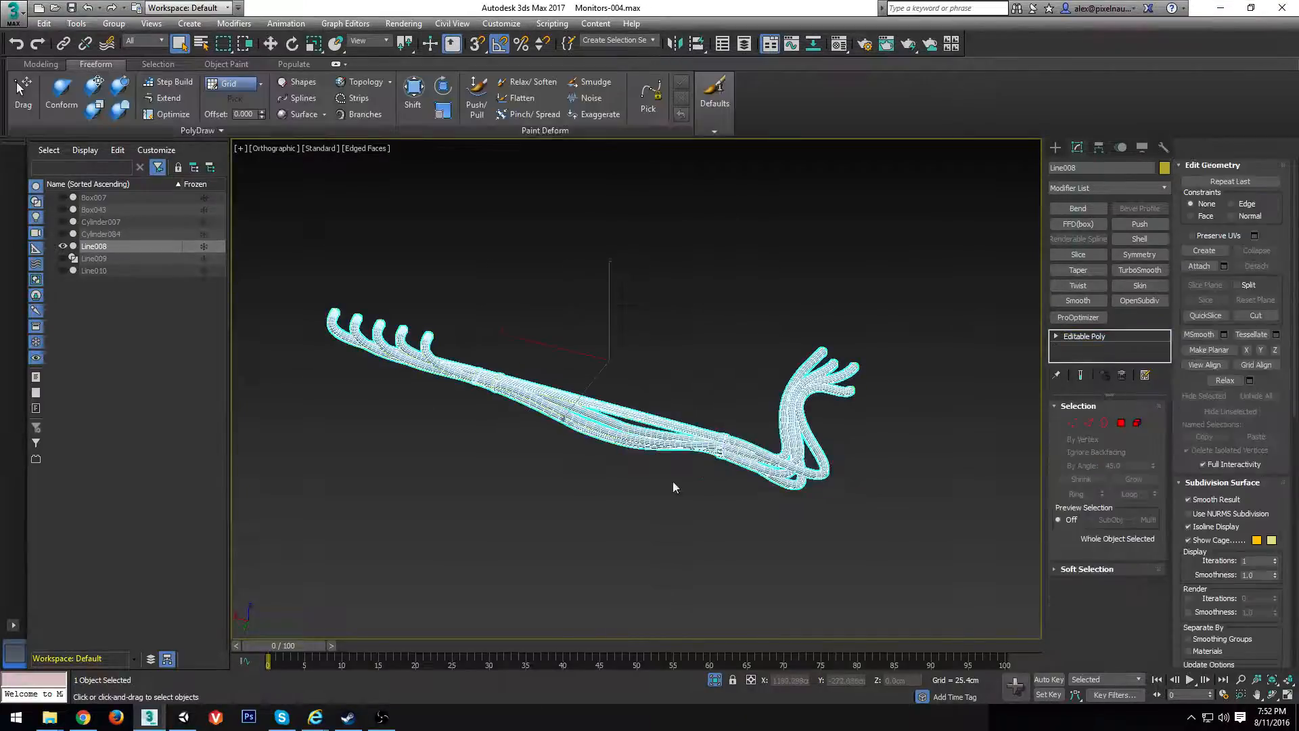
Turn off the edged-faces display, end isolation of the cable bundle, and isolate the Line010 curved tube for viewing
scroll(673, 482, down, 4)
key(F4)
click(716, 682)
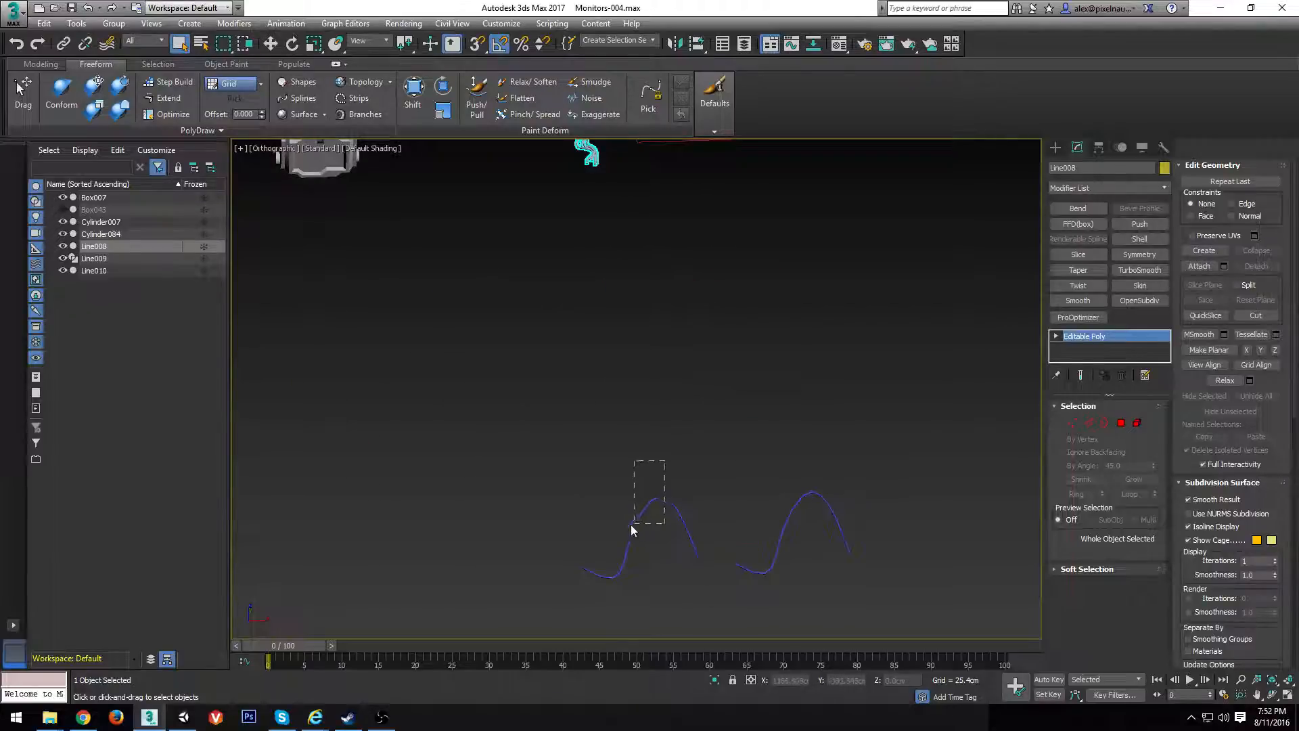
drag(631, 525, 631, 526)
key(z)
click(716, 681)
scroll(783, 408, up, 4)
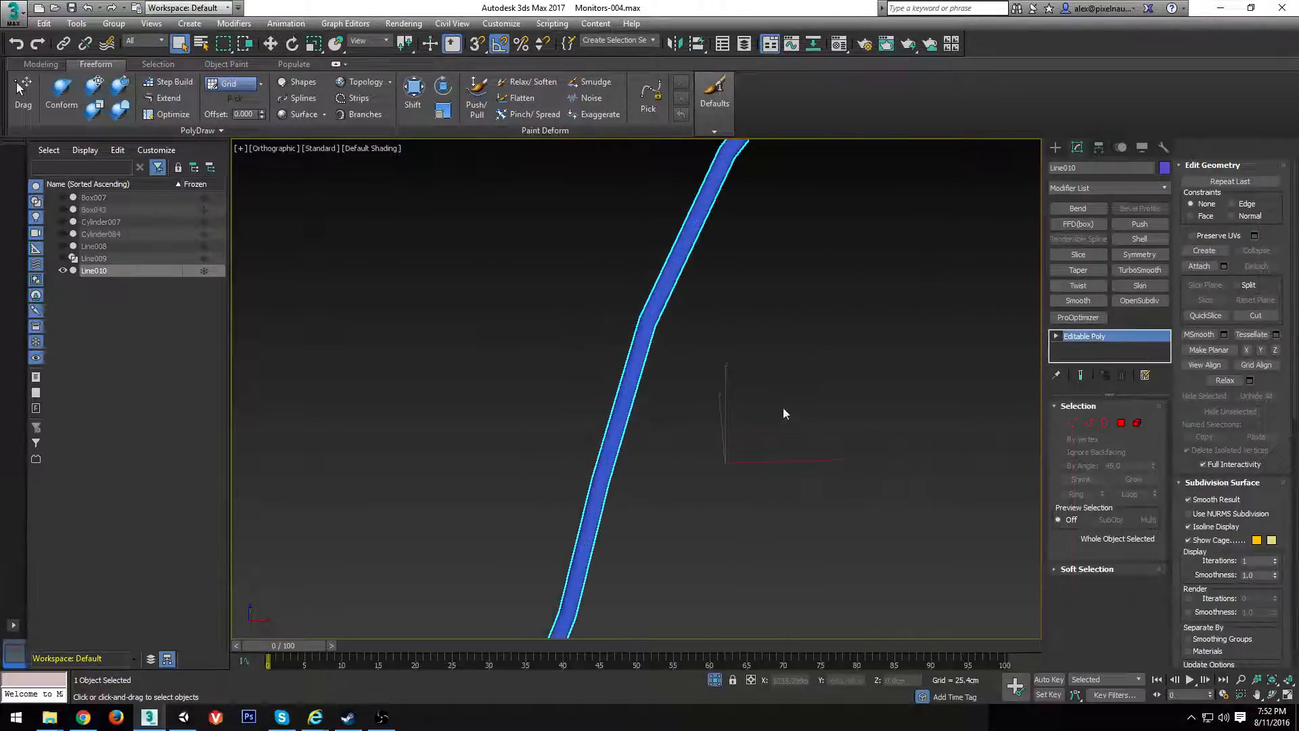
scroll(783, 409, down, 7)
mouse_move(752, 441)
alt+middle_down()
mouse_move(756, 387)
mouse_move(760, 455)
mouse_move(821, 513)
mouse_move(734, 437)
mouse_move(741, 430)
alt+middle_up()
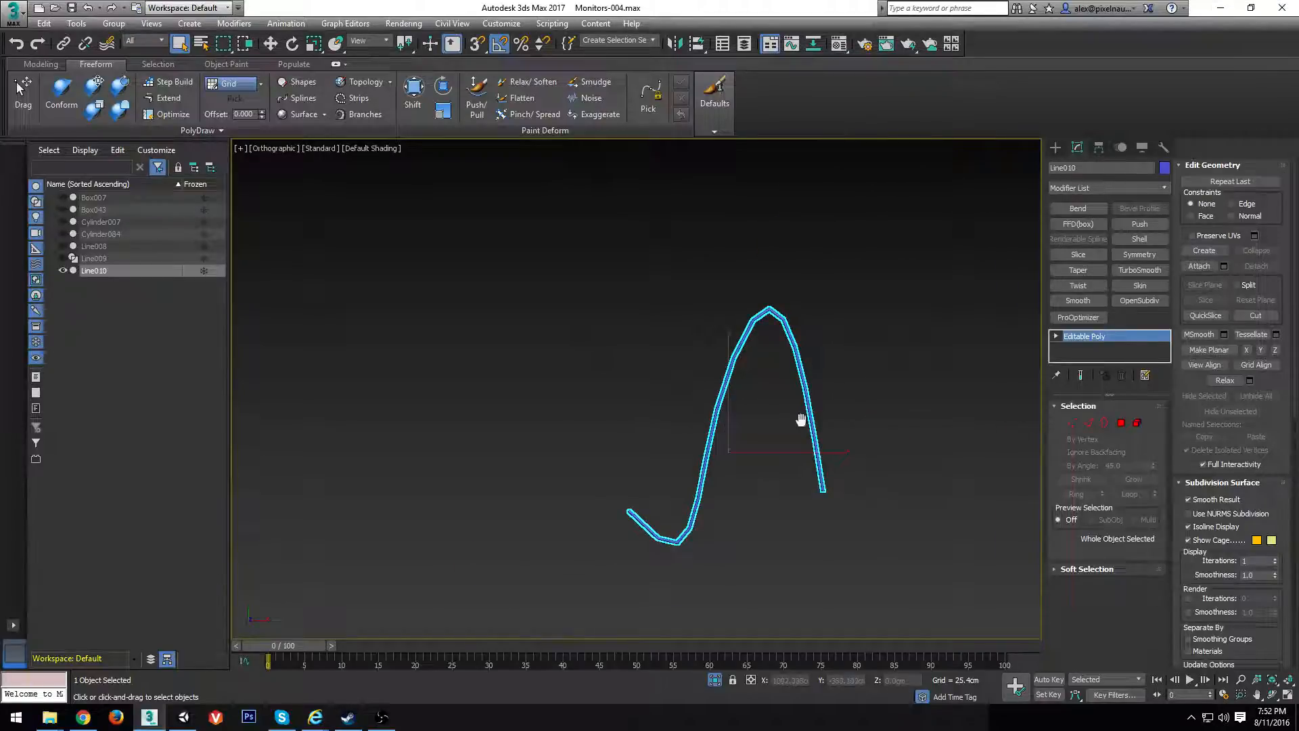
Delete the curved tubes Line010 and Line009 from the scene
scroll(800, 420, down, 2)
key(Delete)
drag(695, 409, 647, 445)
key(Delete)
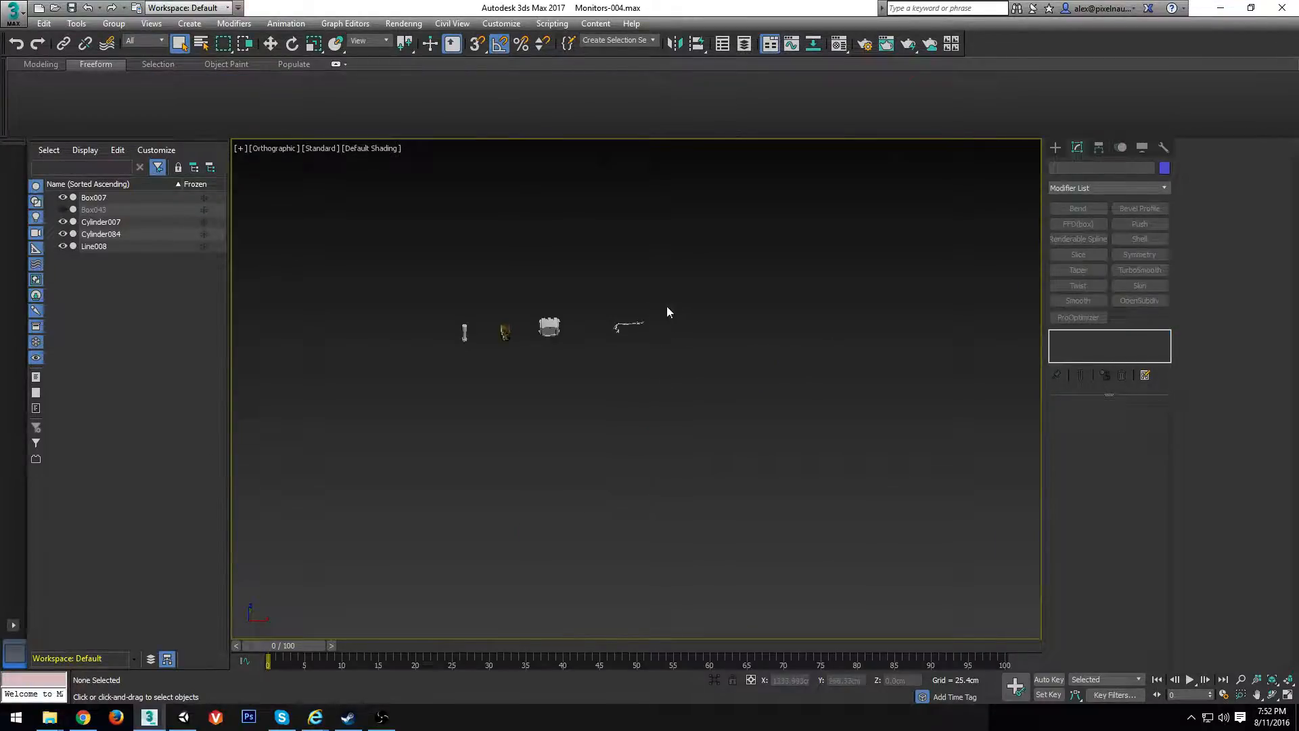
Draw a three-point U-shaped Line spline with a smooth middle point beneath the cable bundle
click(1054, 149)
click(1080, 240)
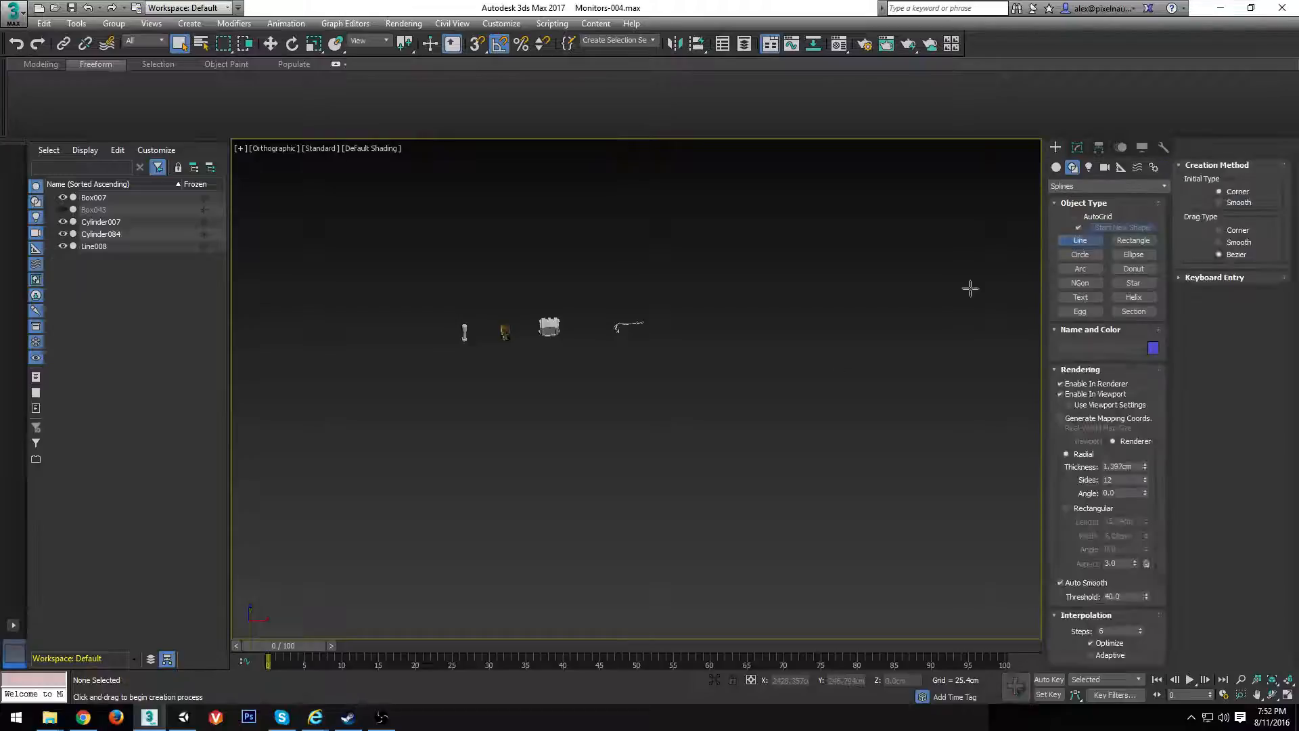
scroll(499, 392, up, 5)
drag(467, 414, 486, 440)
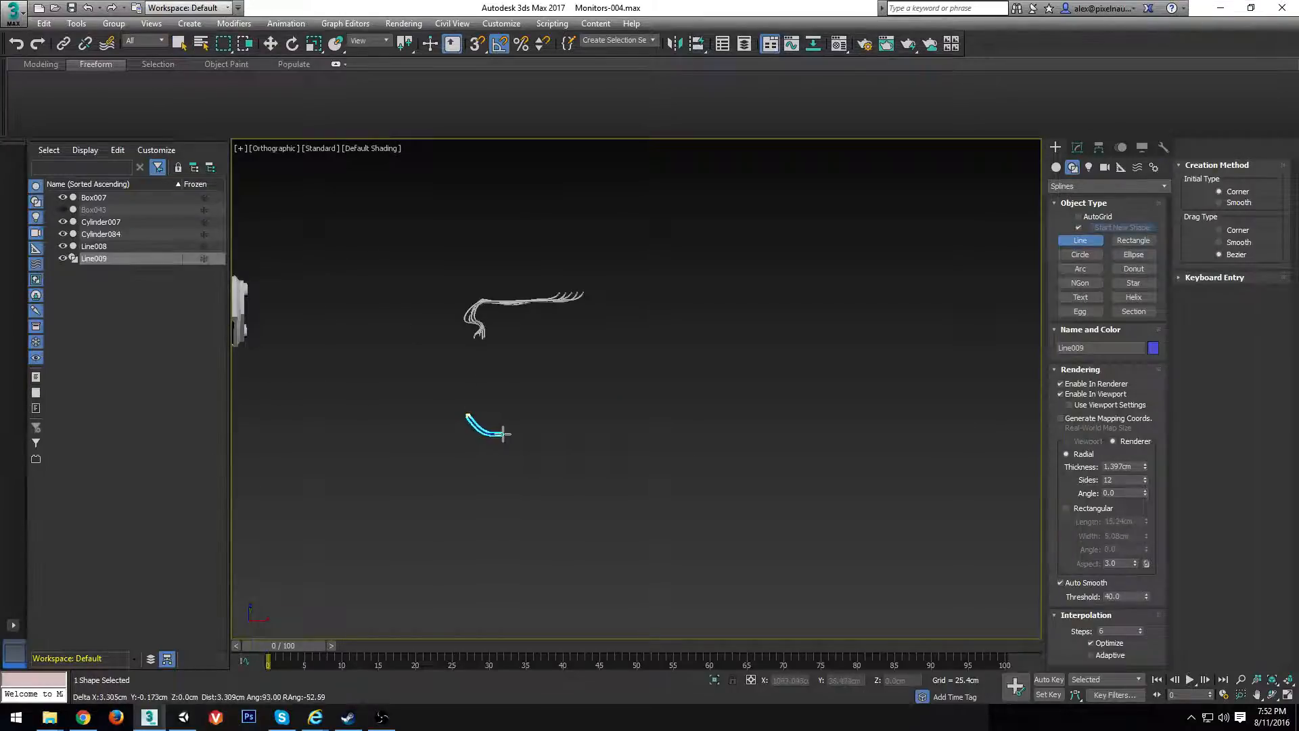
click(530, 416)
right_click(628, 468)
middle_drag(519, 464, 548, 519)
scroll(557, 487, up, 5)
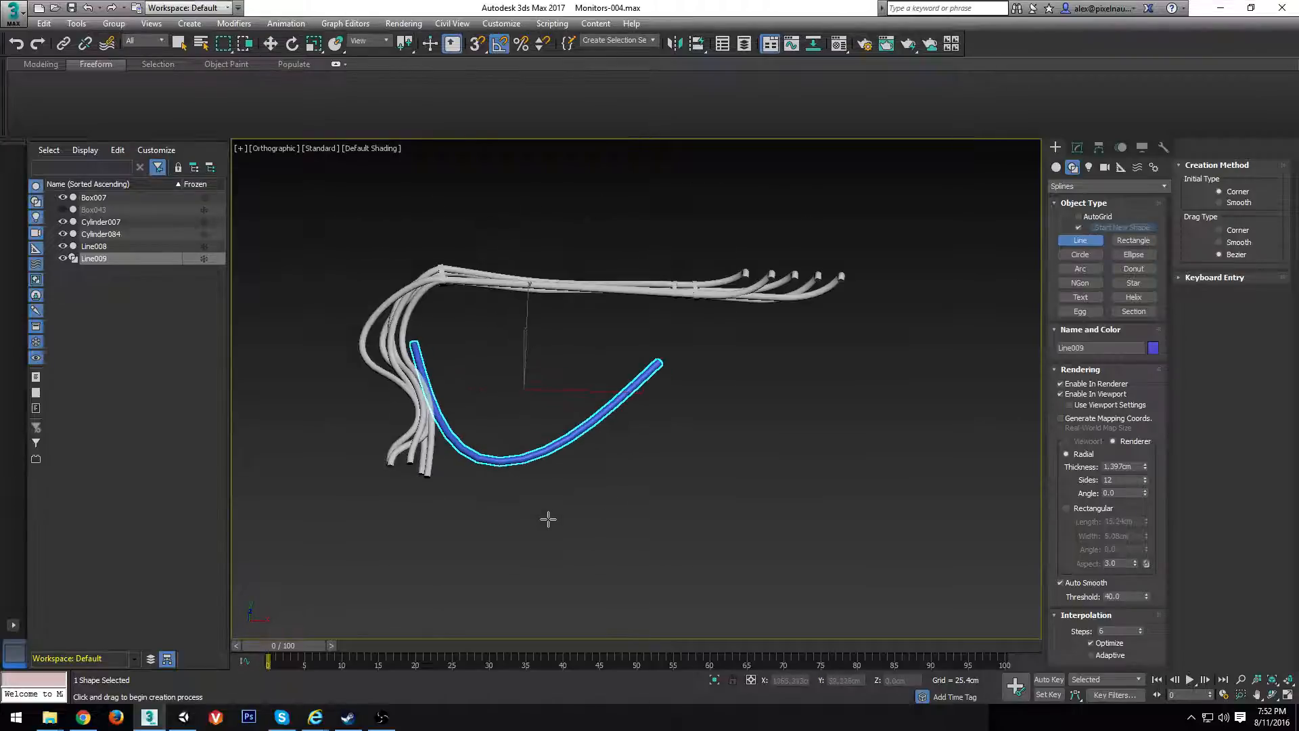
Isolate the new spline and move its middle vertex up and toward the shorter end to reshape the curve
click(1077, 147)
click(714, 680)
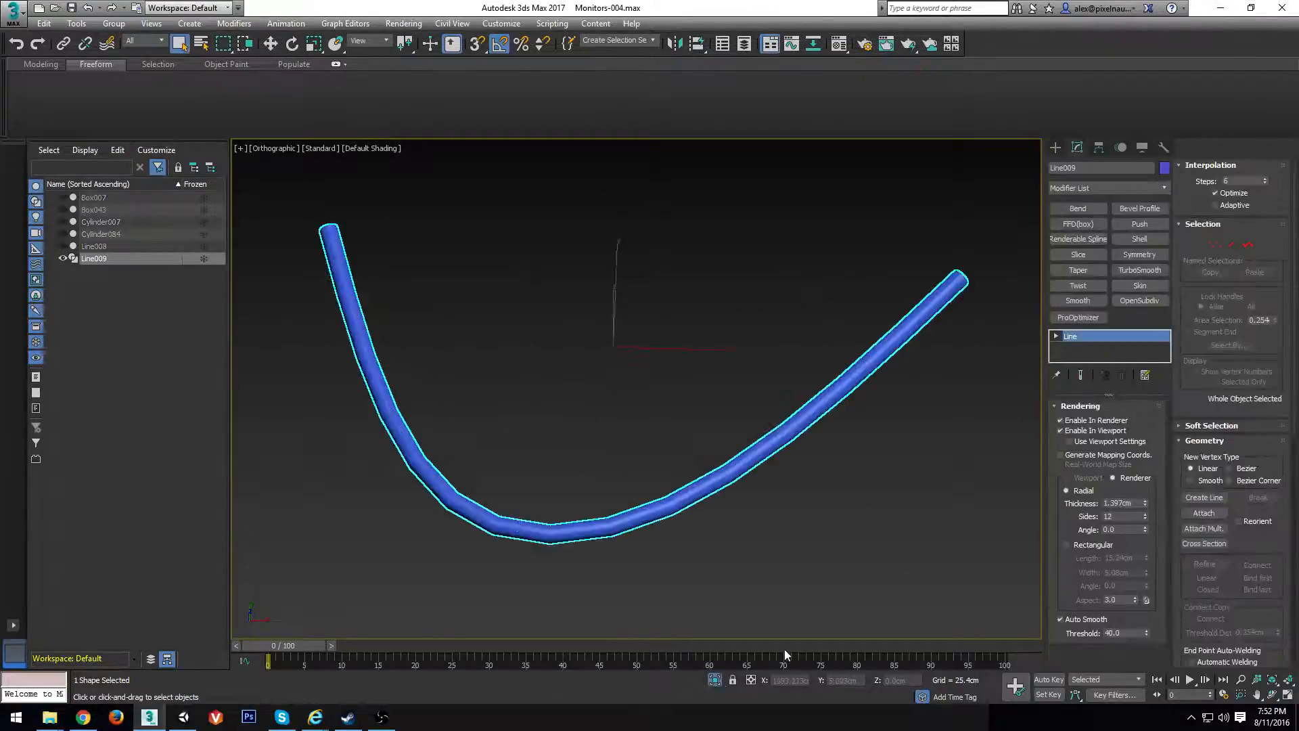
click(1216, 244)
drag(571, 441, 420, 615)
key(w)
scroll(533, 549, down, 5)
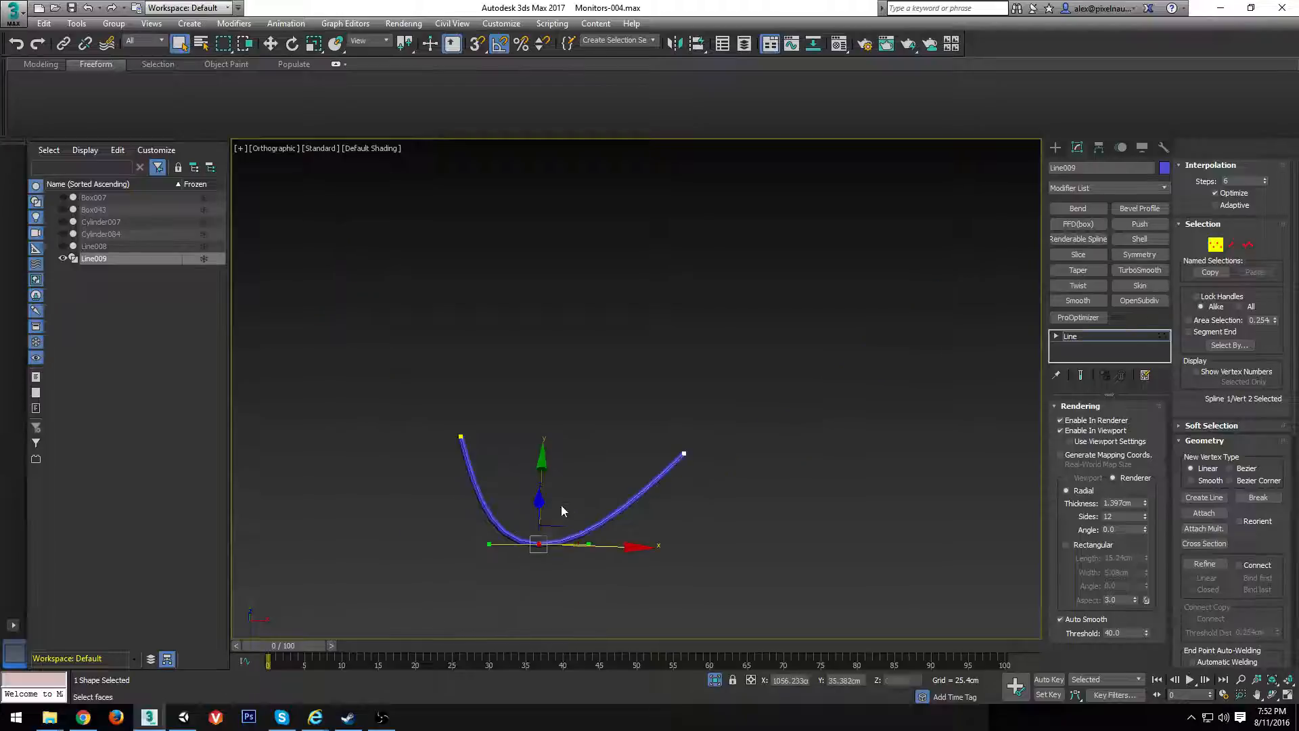
drag(572, 511, 675, 565)
key(e)
right_click(632, 469)
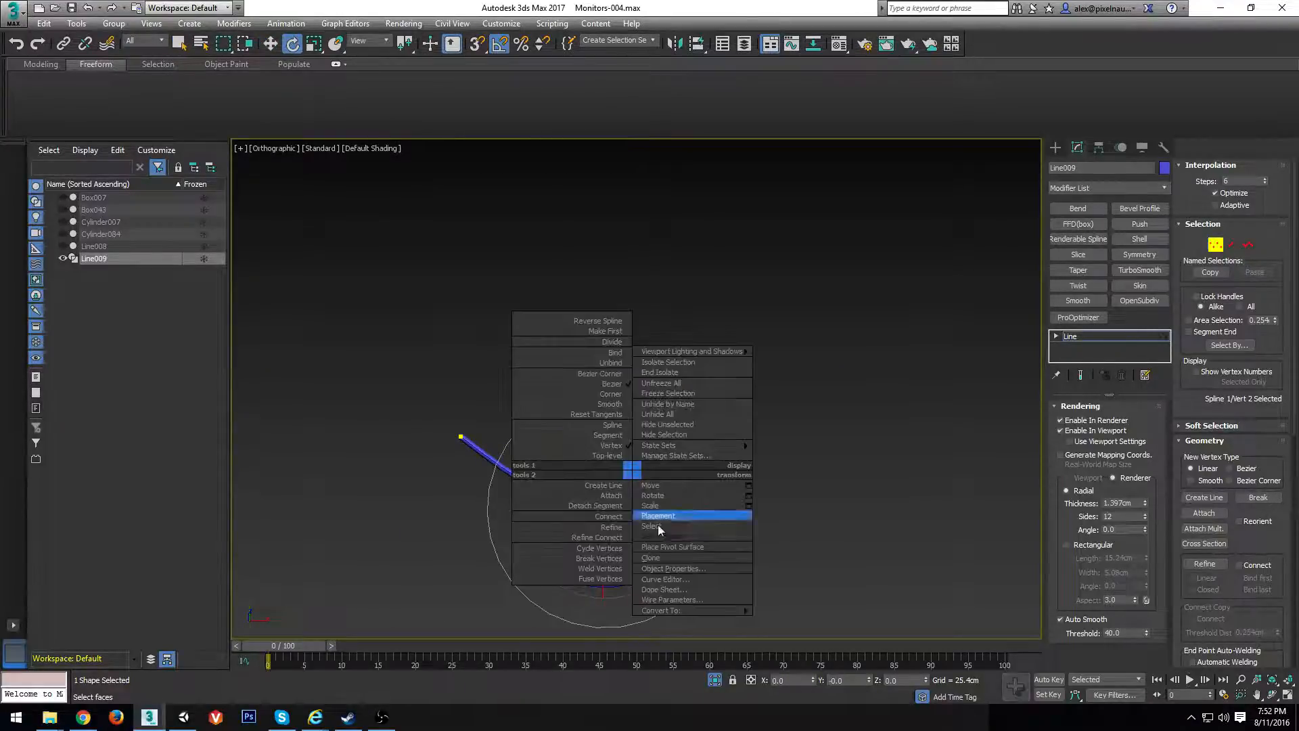
mouse_move(699, 611)
Set the spline's radial rendering thickness to 2.997 cm and its sides to 6
click(1146, 506)
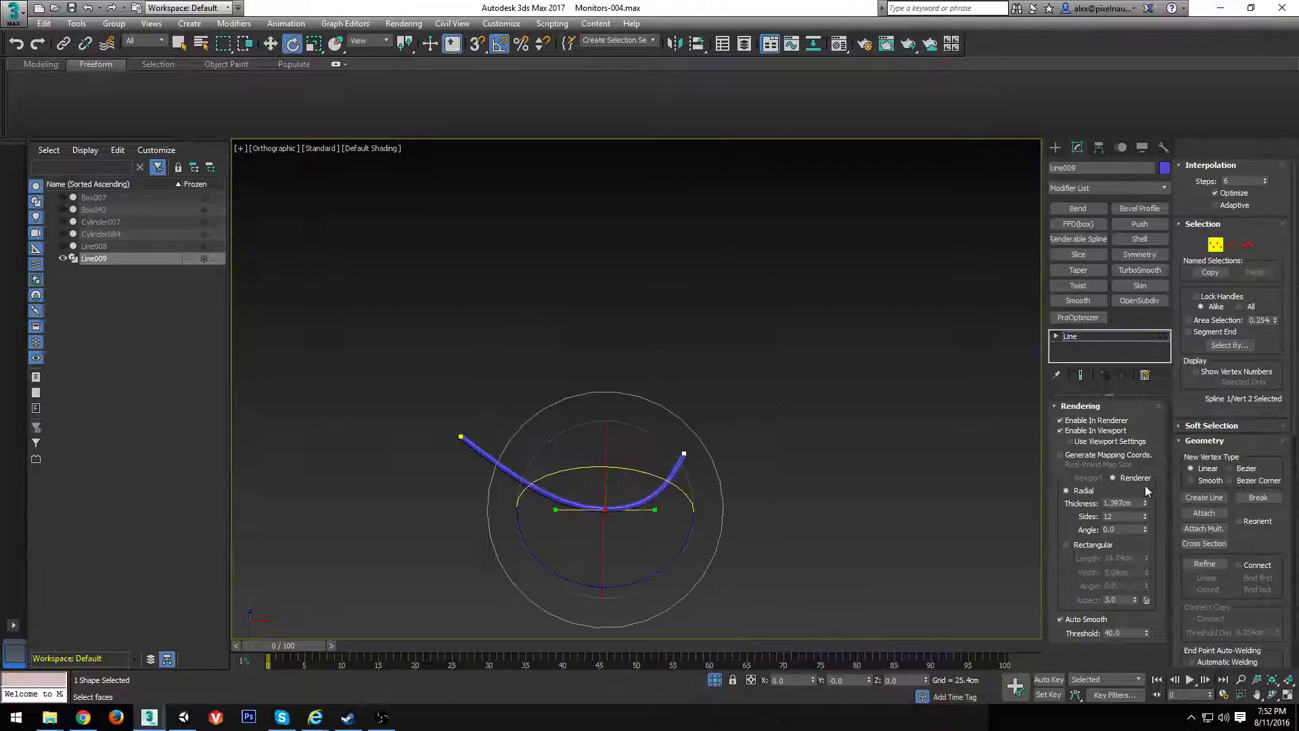
drag(1146, 505, 1146, 517)
scroll(630, 514, up, 5)
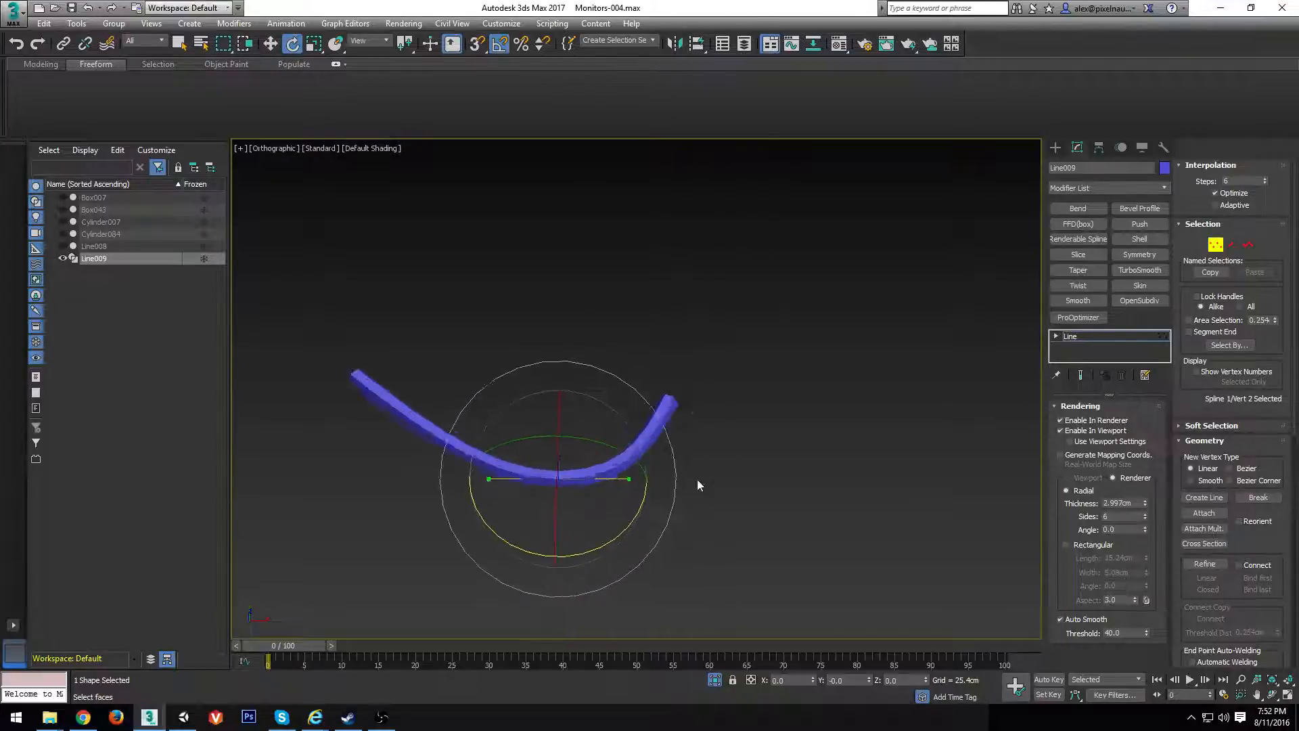
Try converting the thickened spline to an editable poly and undo the conversion
alt+middle_drag(651, 515, 653, 459)
right_click(629, 400)
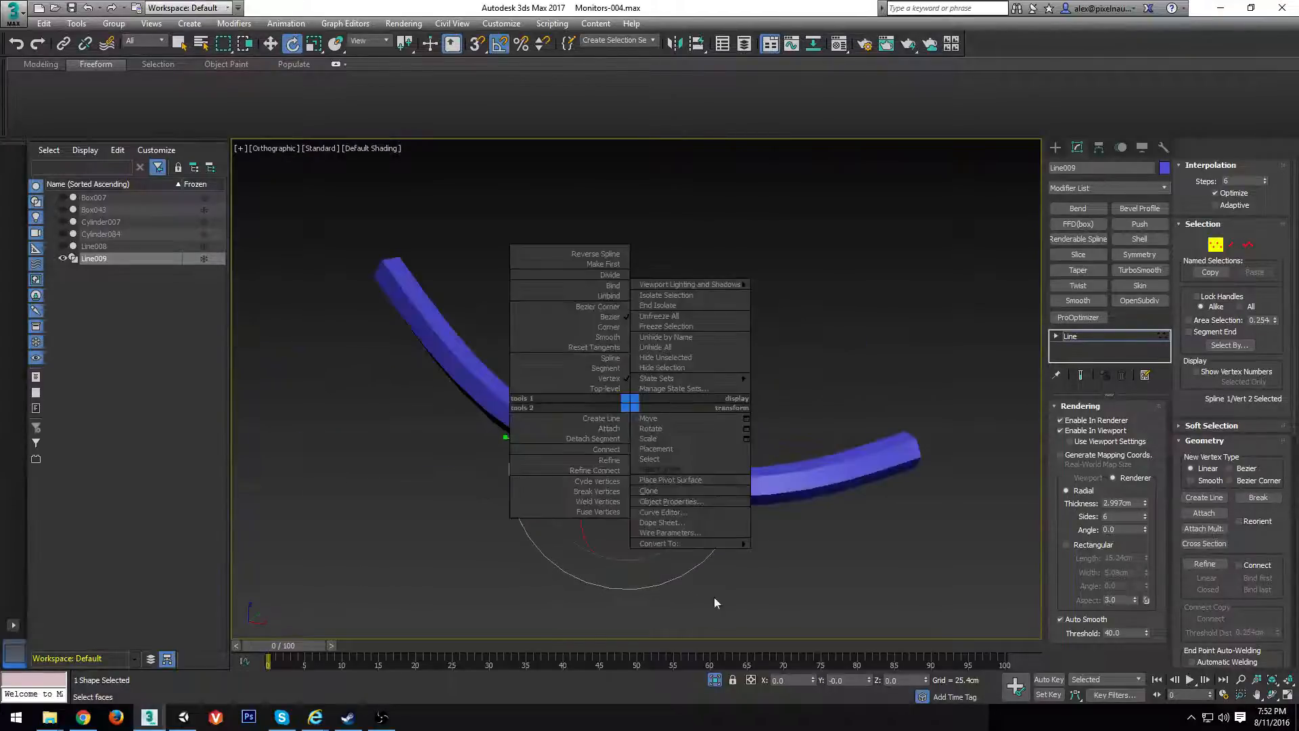
click(807, 566)
key(ctrl+z)
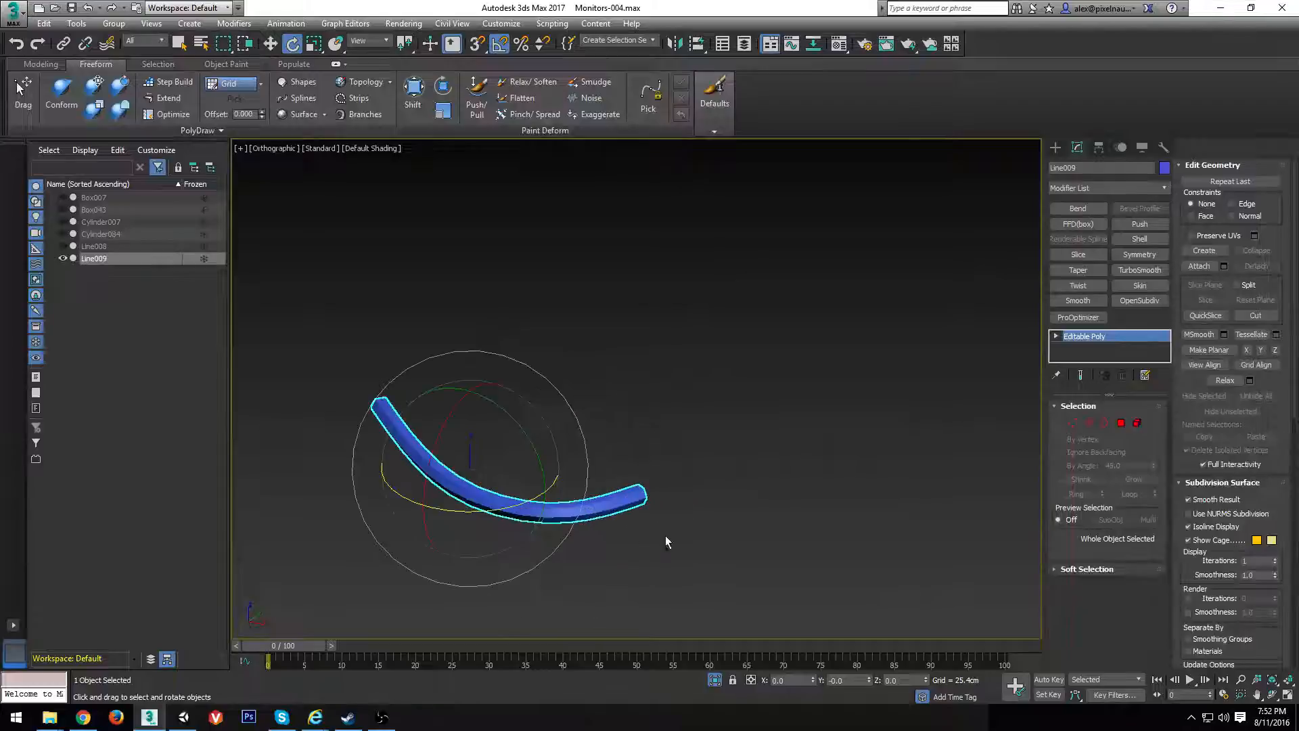
key(ctrl+z)
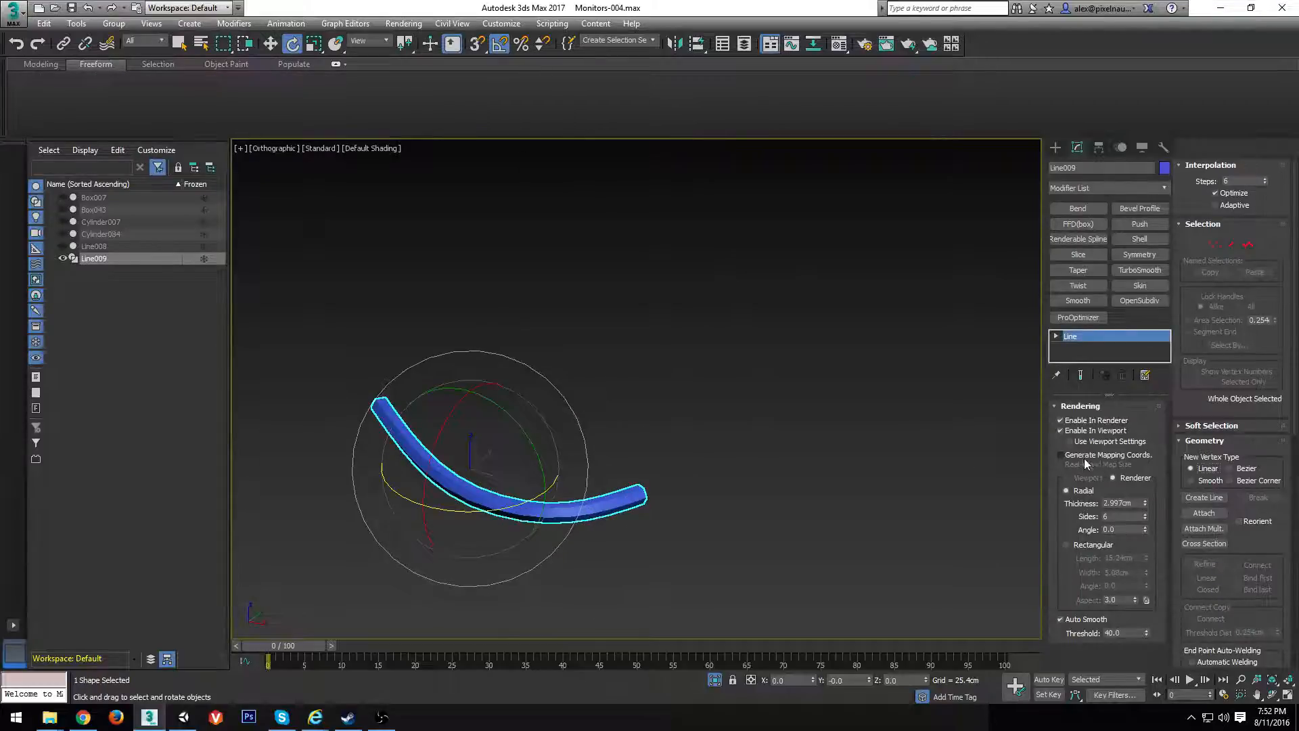
Convert the thickened six-sided spline to an editable poly
middle_drag(509, 415, 446, 435)
scroll(440, 430, down, 2)
right_click(403, 417)
mouse_move(483, 559)
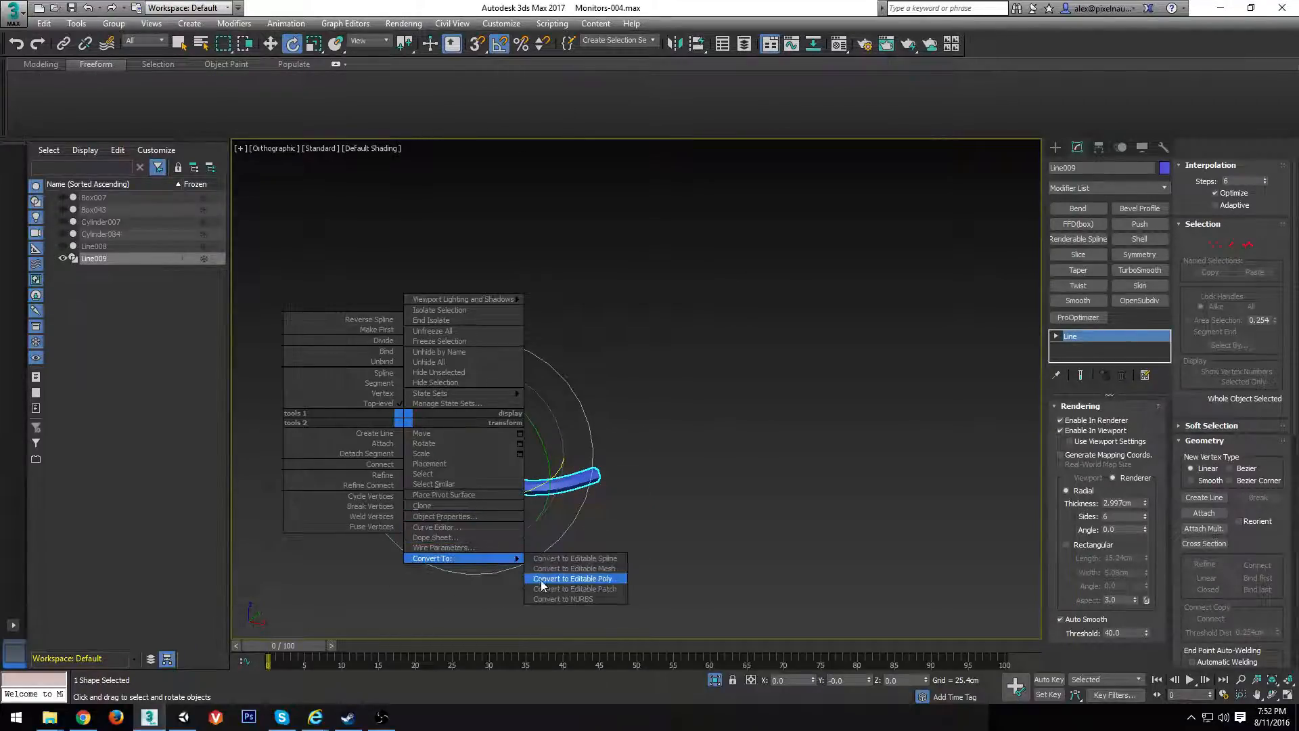
click(541, 579)
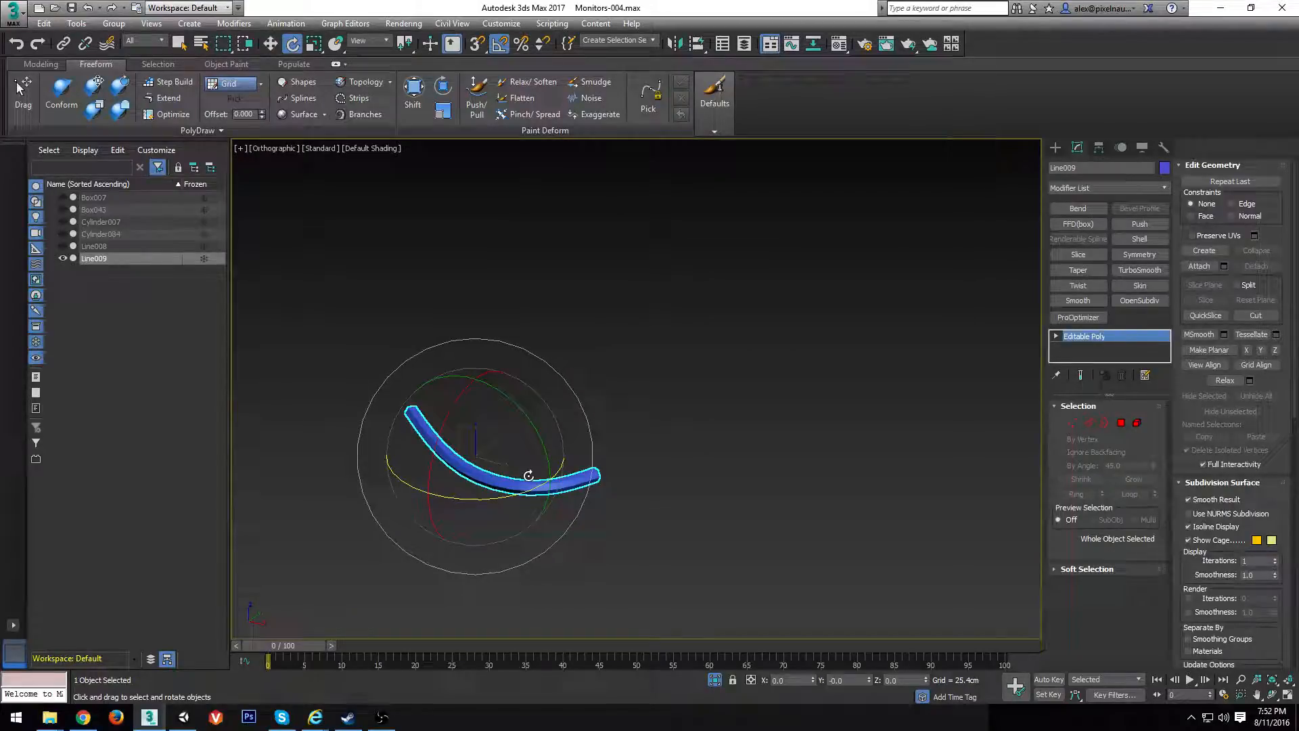
Add an Unwrap UVW modifier to the curved tube and open its UV editor
alt+middle_drag(488, 489, 594, 560)
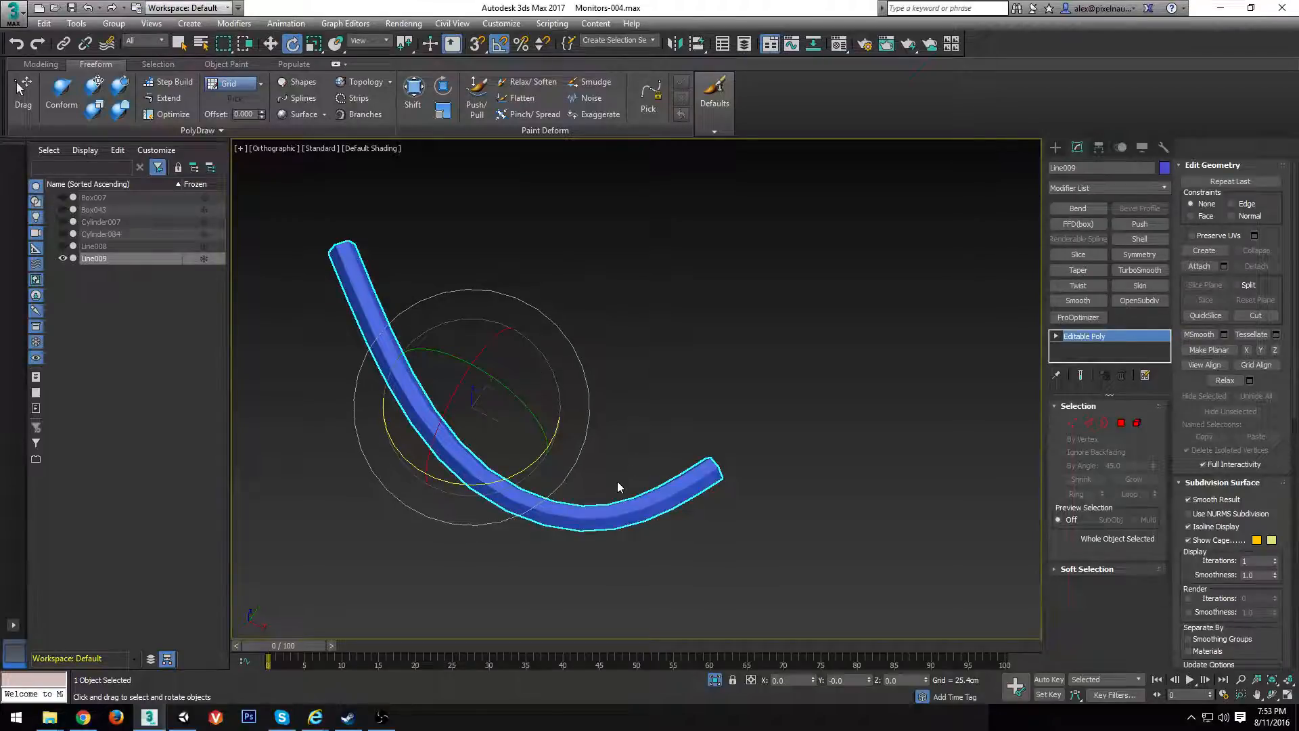
drag(606, 508, 618, 496)
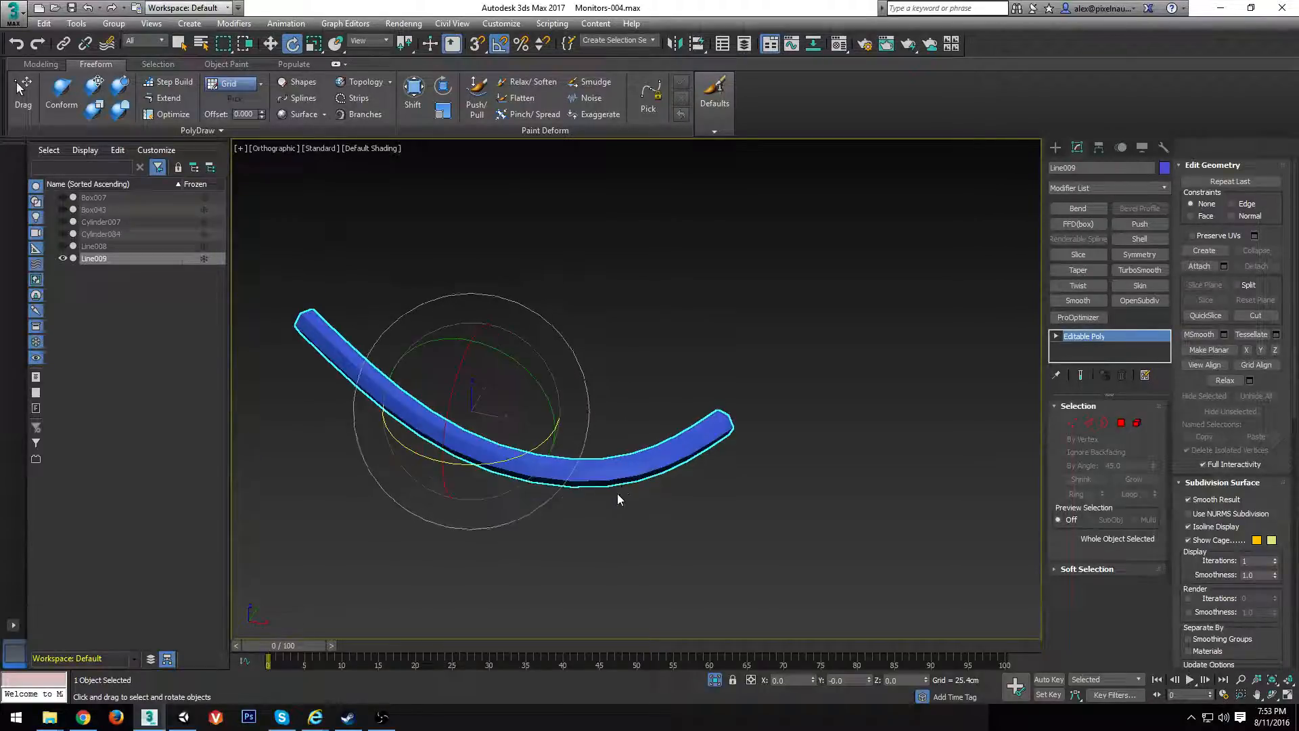
scroll(624, 479, up, 2)
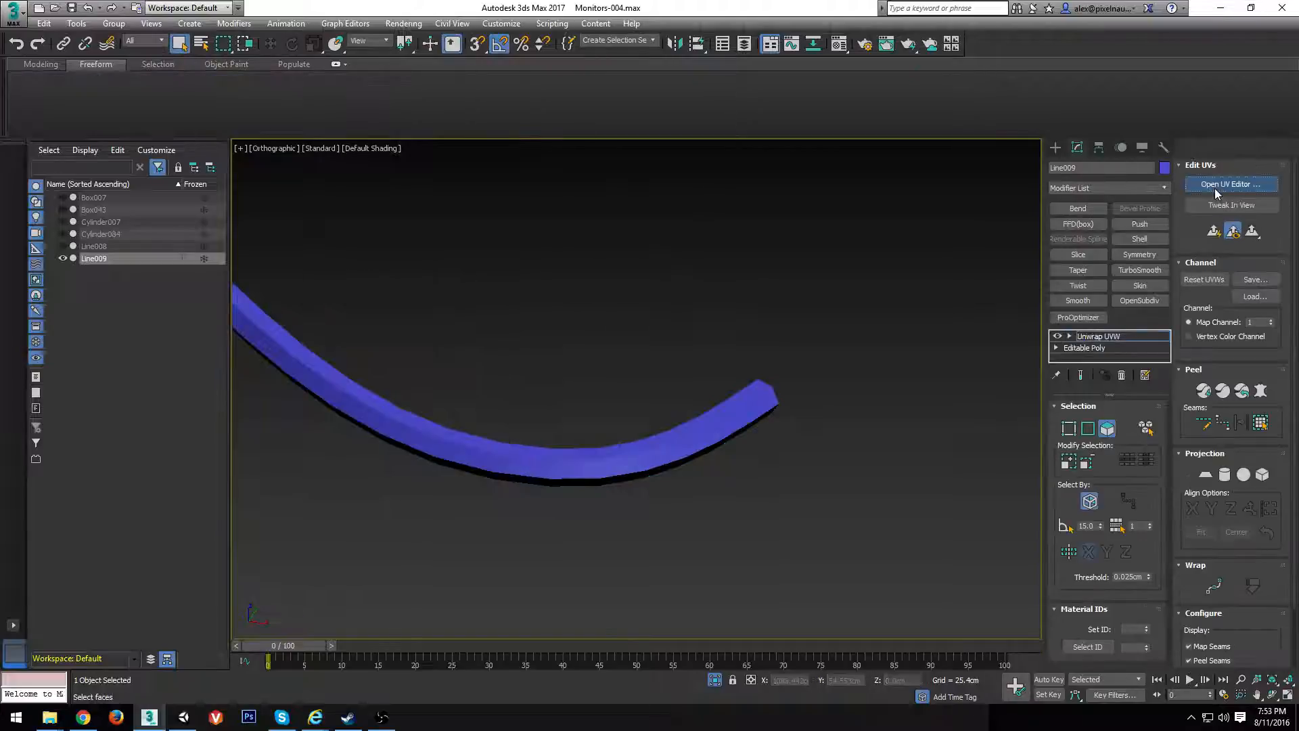
click(1257, 185)
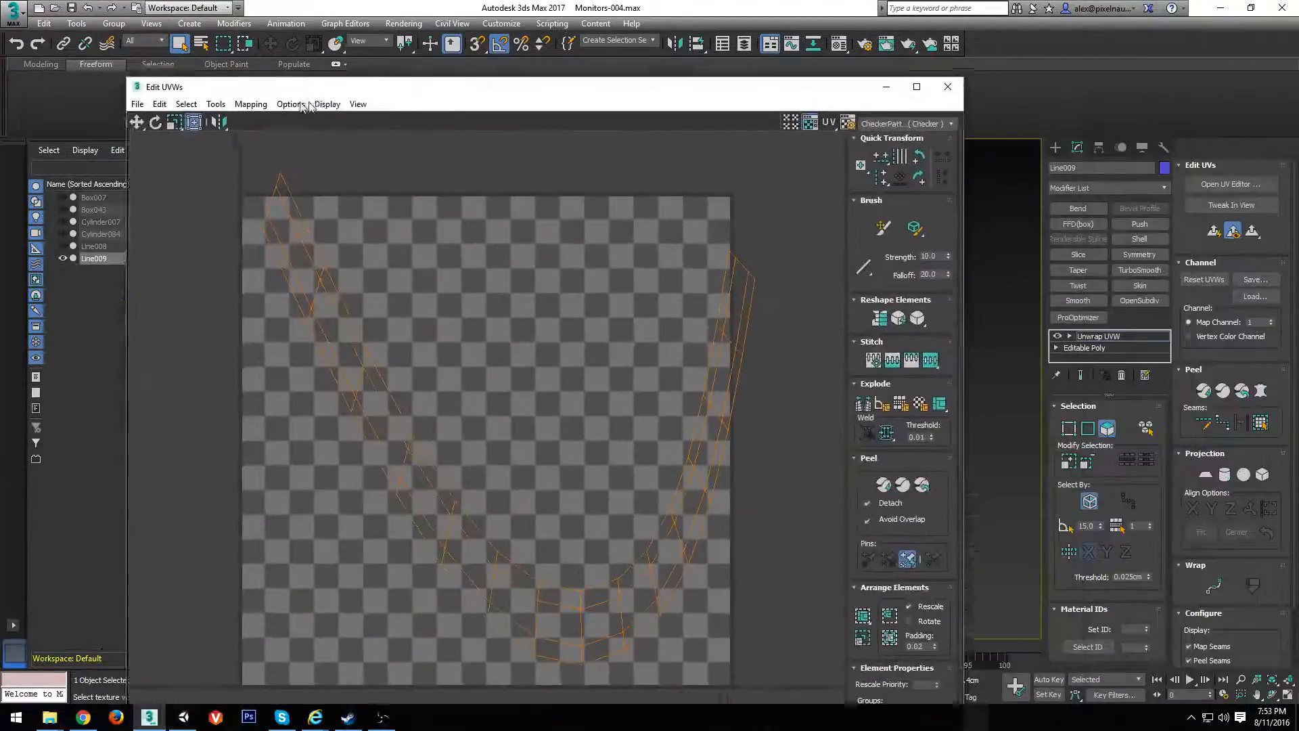
Hide the checker background in the UV editor, select the tube's whole UV layout and shift it sideways past the UV square's edge
scroll(388, 420, down, 5)
scroll(435, 435, up, 3)
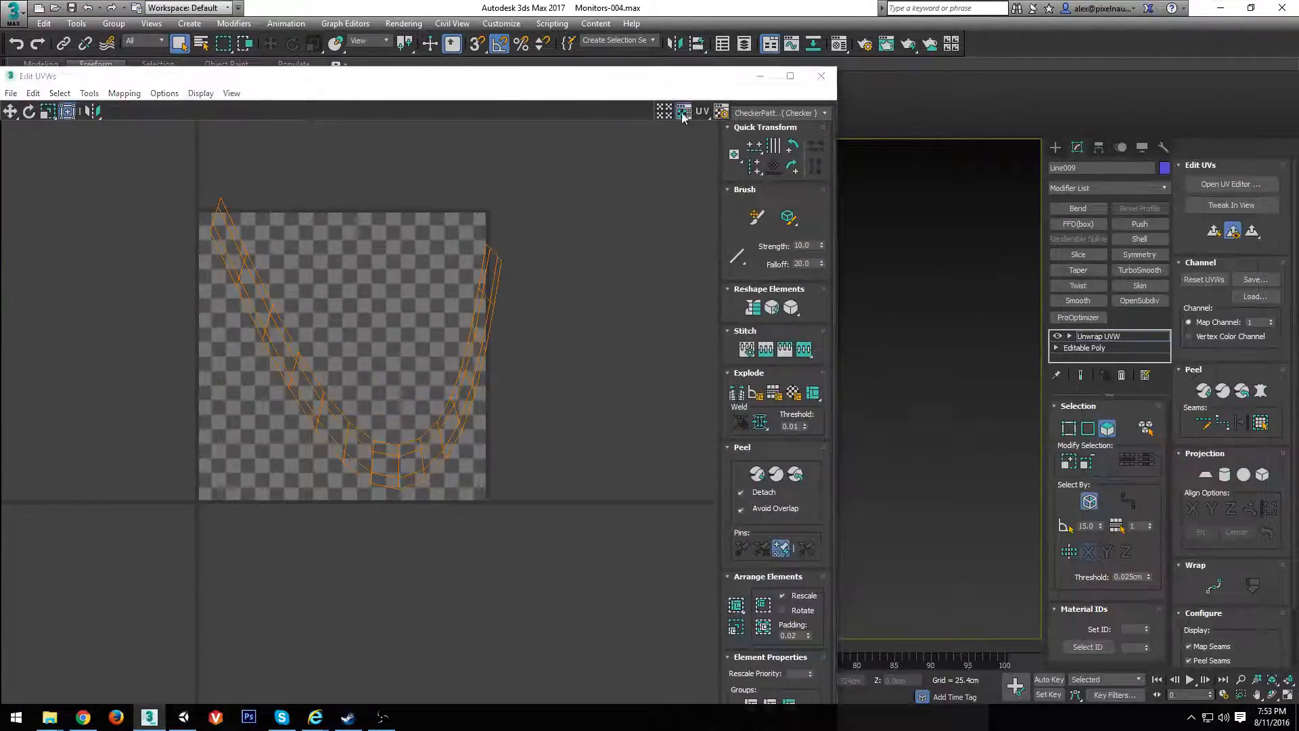
scroll(345, 400, up, 1)
scroll(417, 437, down, 2)
click(492, 270)
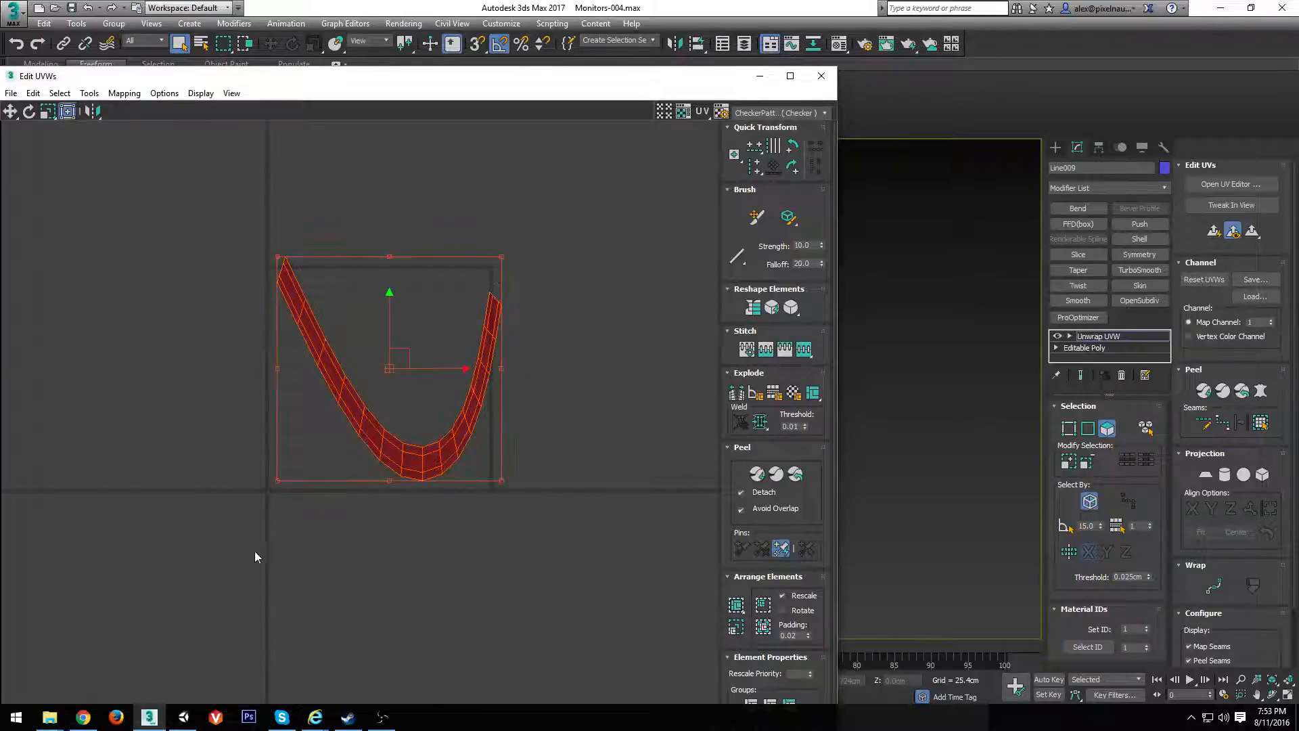
middle_drag(562, 416, 377, 401)
drag(413, 364, 326, 352)
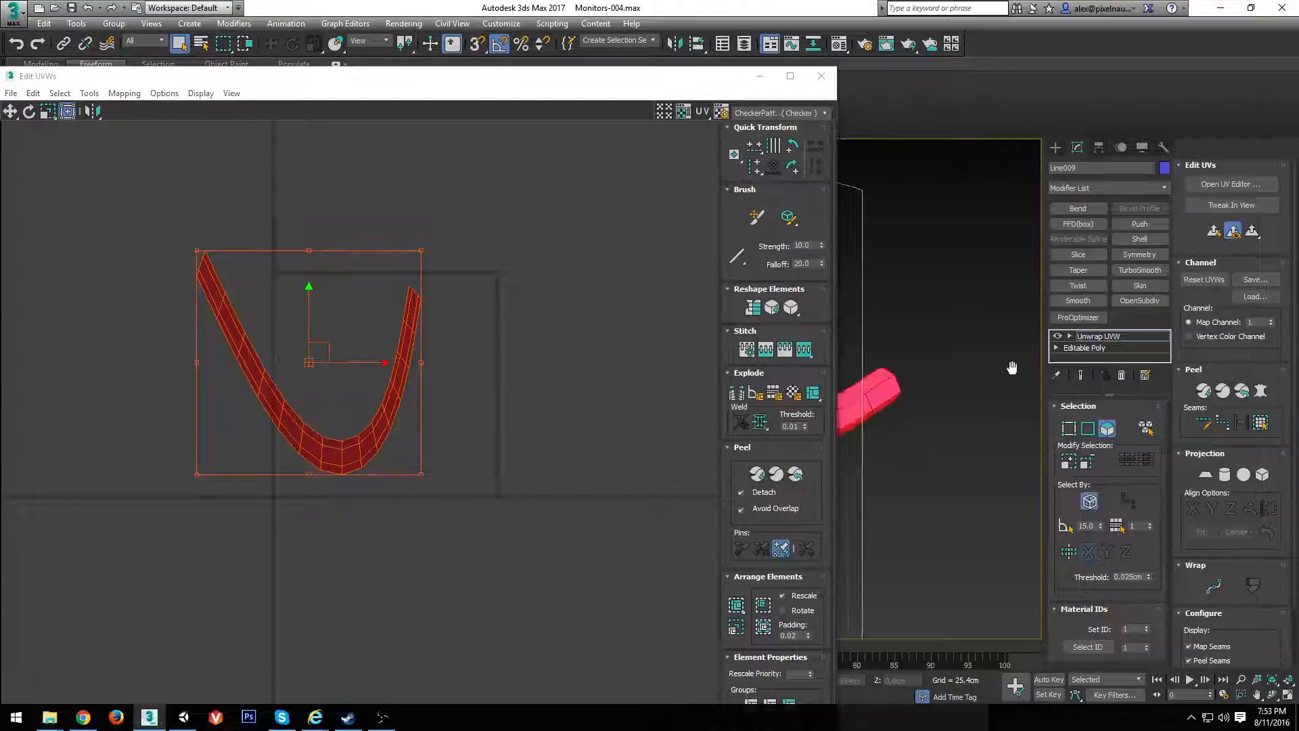
Select the polygons at both ends of the tube and apply Flatten Mapping, placing the two caps above the UV square
middle_drag(880, 379, 950, 420)
click(913, 473)
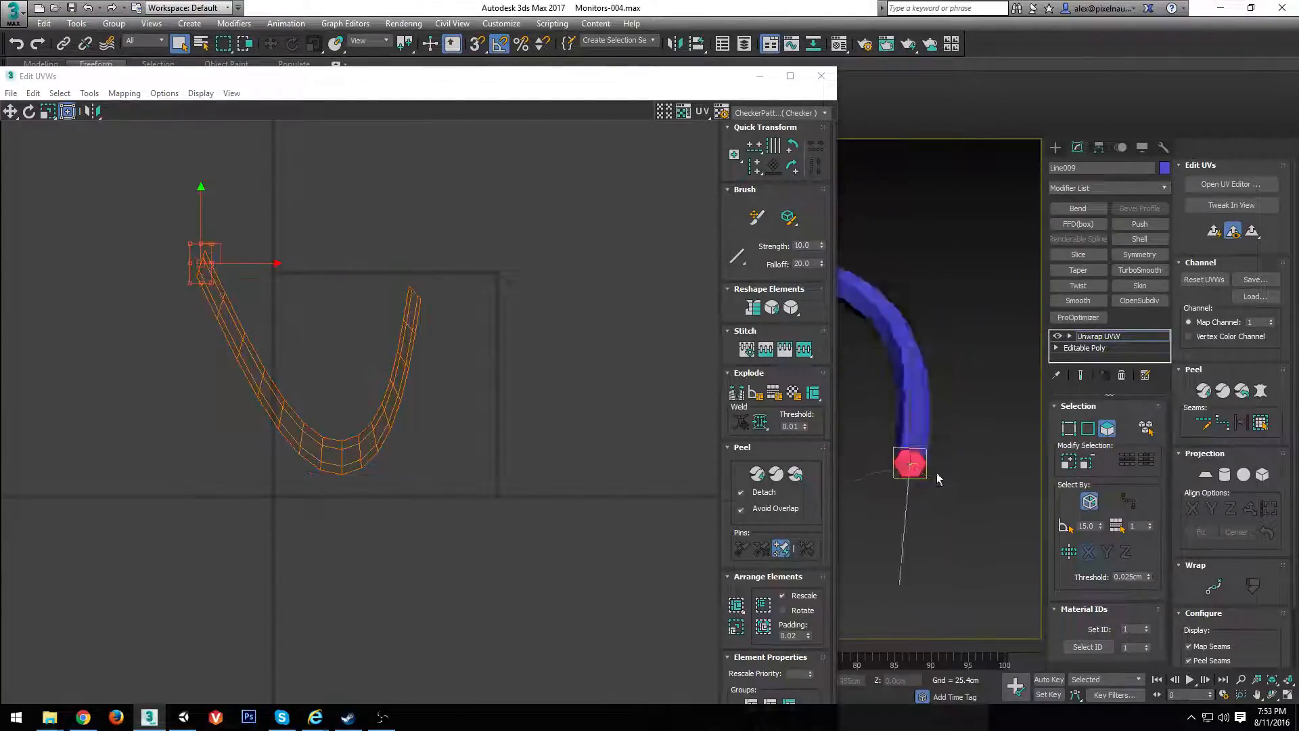
alt+middle_drag(938, 474, 903, 456)
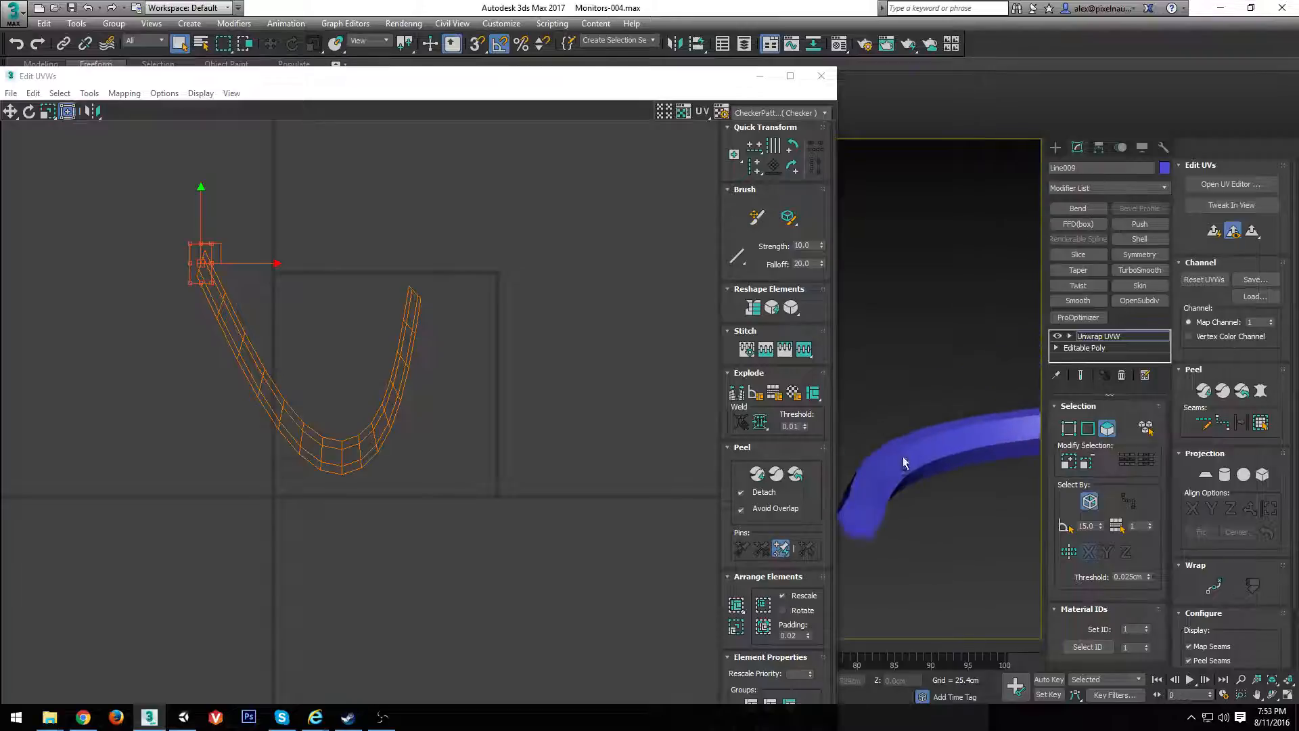
ctrl+click(866, 516)
scroll(864, 536, up, 3)
middle_drag(866, 535, 915, 523)
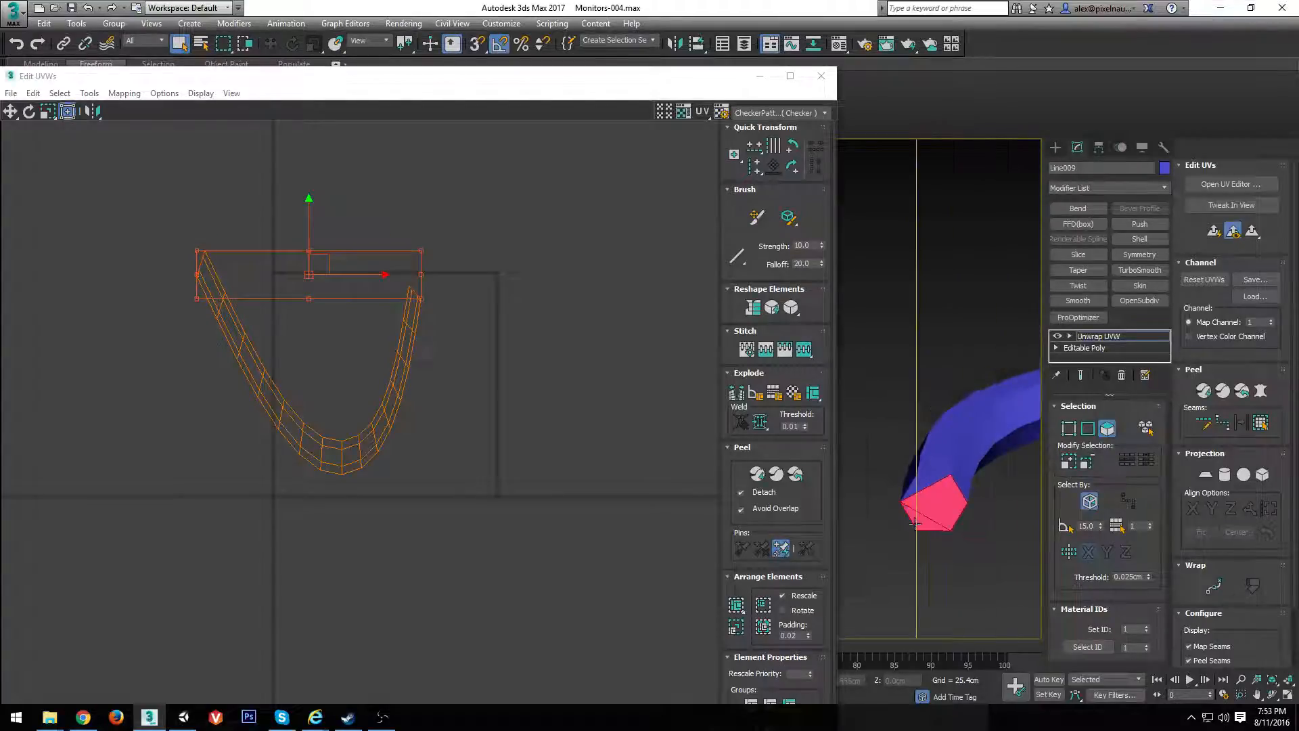
scroll(270, 315, down, 3)
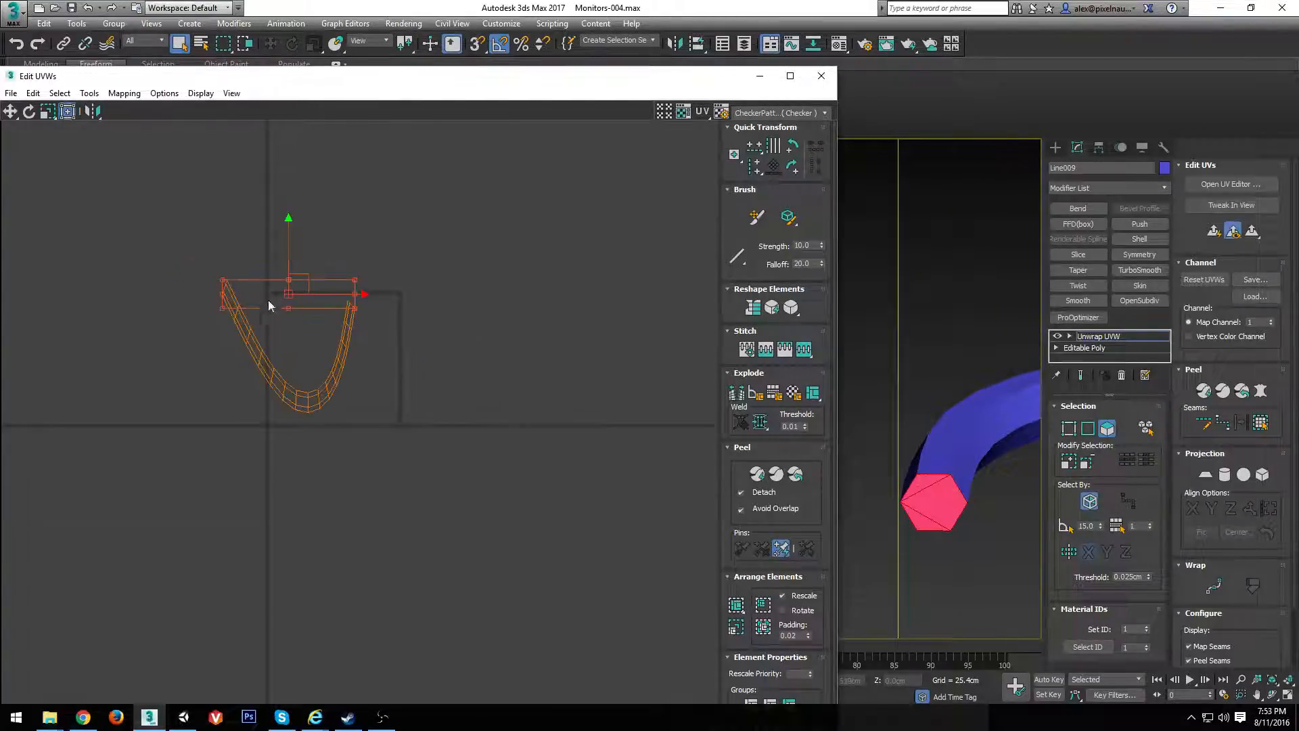
click(123, 93)
click(137, 109)
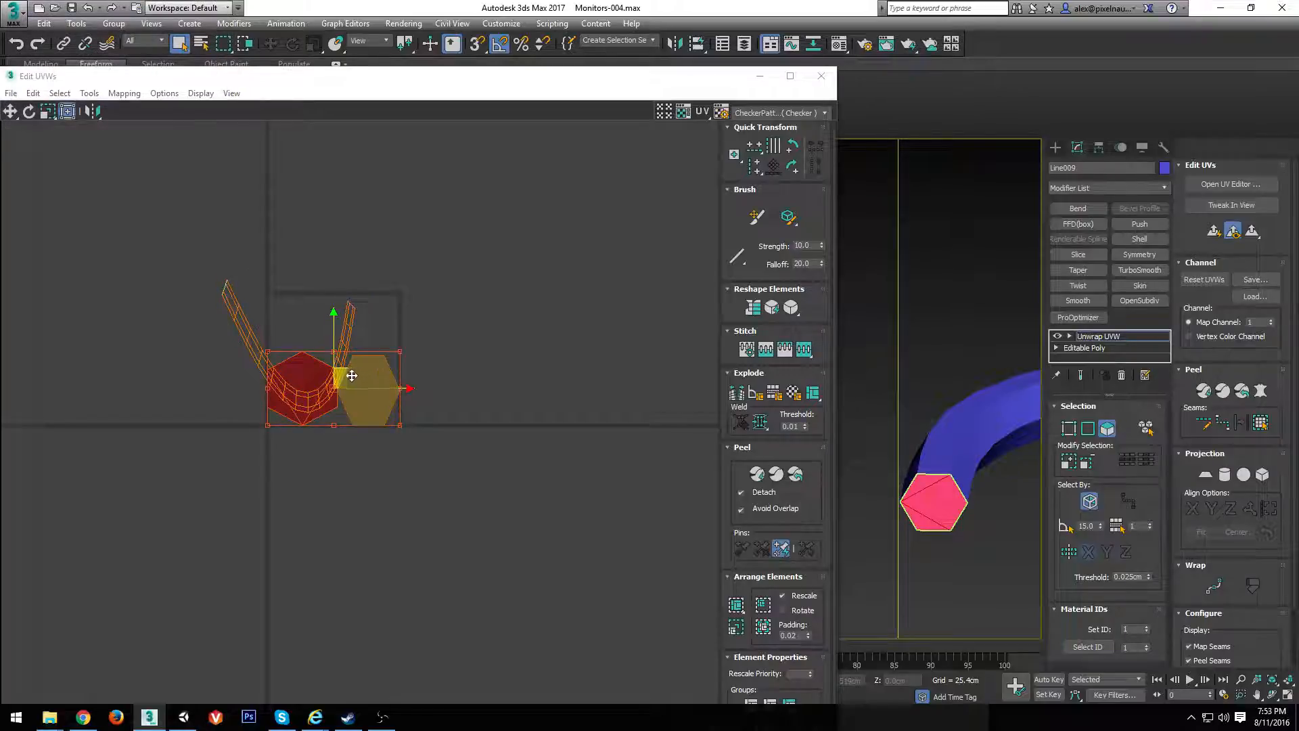
Select the tube body and trace a lengthwise point-to-point seam along its underside from one end to the other
click(929, 431)
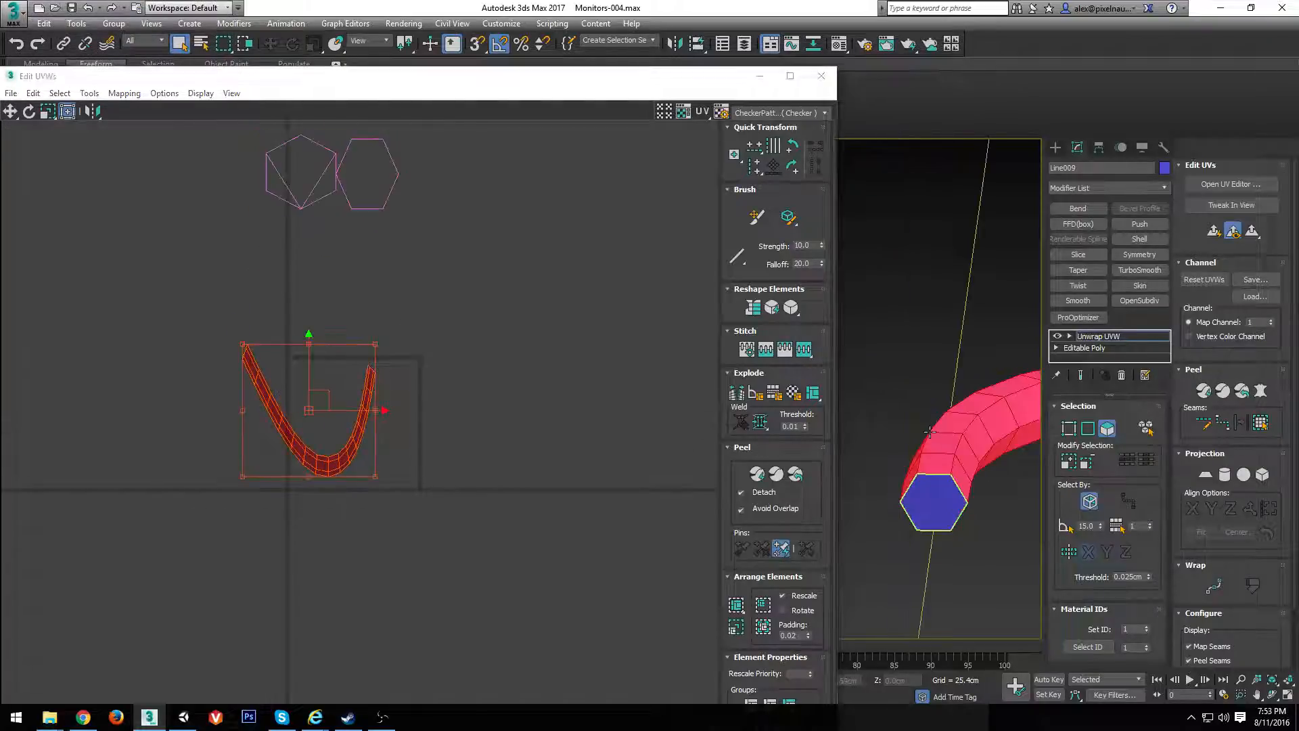
scroll(929, 431, down, 2)
drag(726, 78, 439, 97)
alt+middle_drag(827, 351, 656, 405)
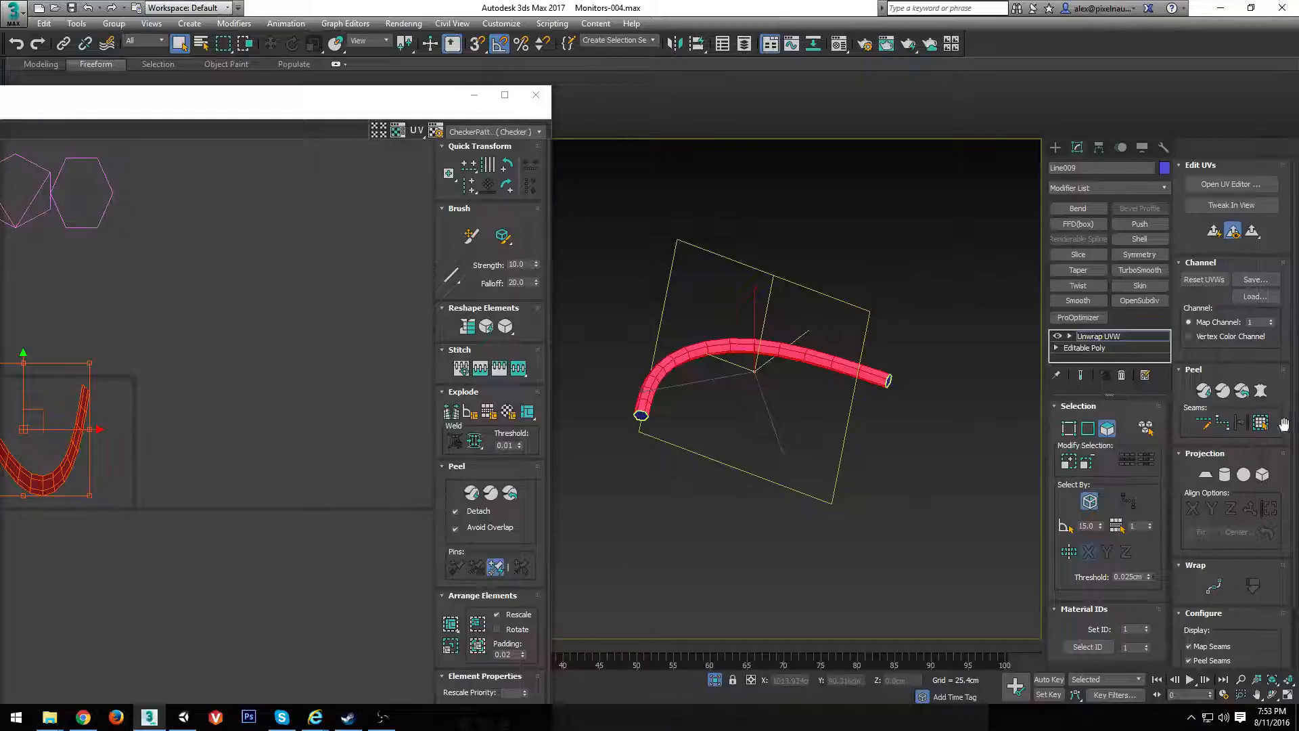
click(1222, 425)
scroll(714, 421, up, 4)
alt+middle_drag(714, 424, 768, 470)
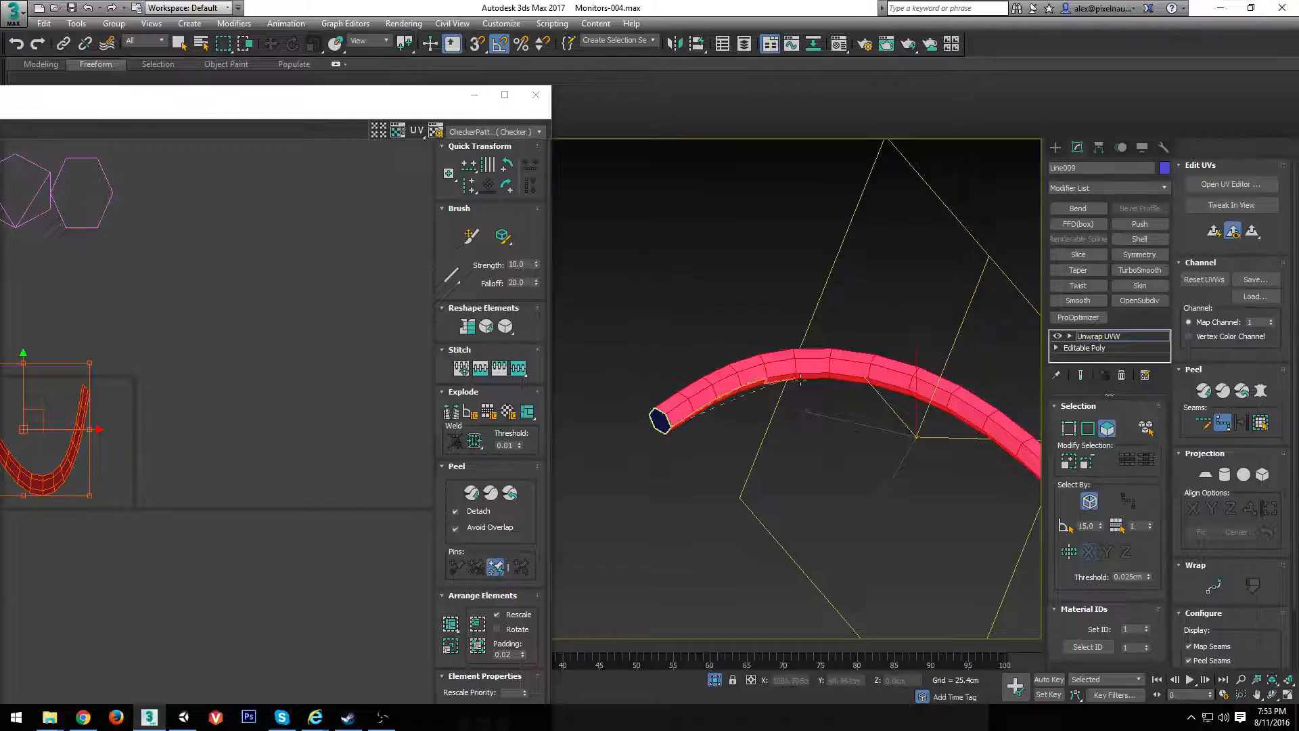
alt+middle_drag(670, 424, 728, 369)
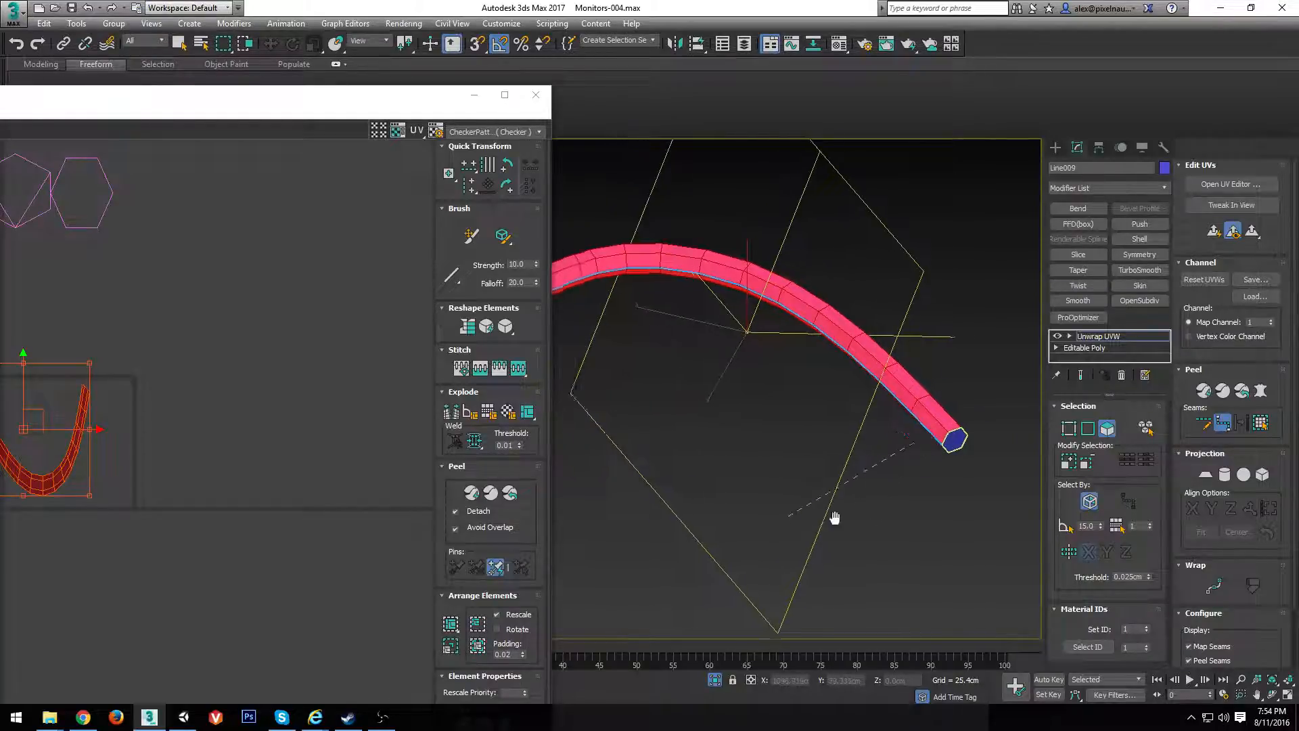
Unroll the seamed tube body into one long UV strip with Quick Peel
scroll(832, 516, down, 5)
alt+middle_drag(857, 462, 845, 297)
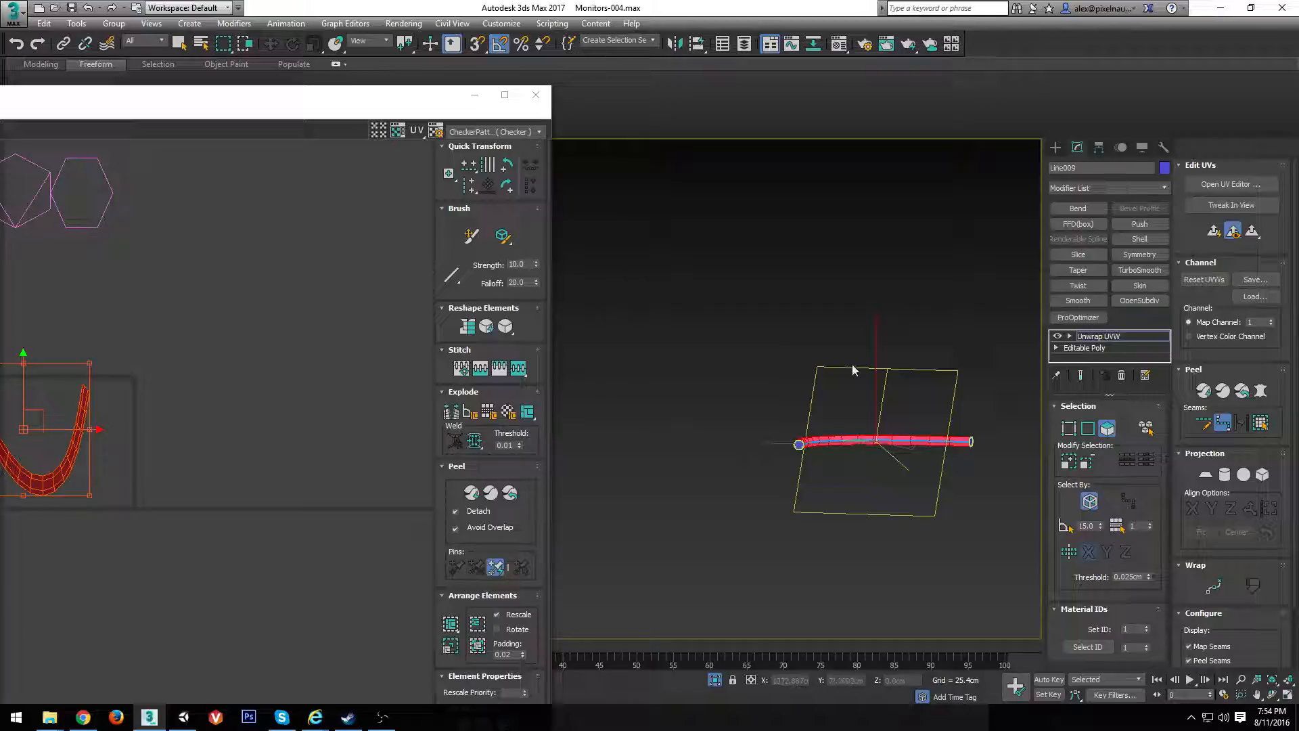
scroll(948, 334, up, 4)
click(1204, 395)
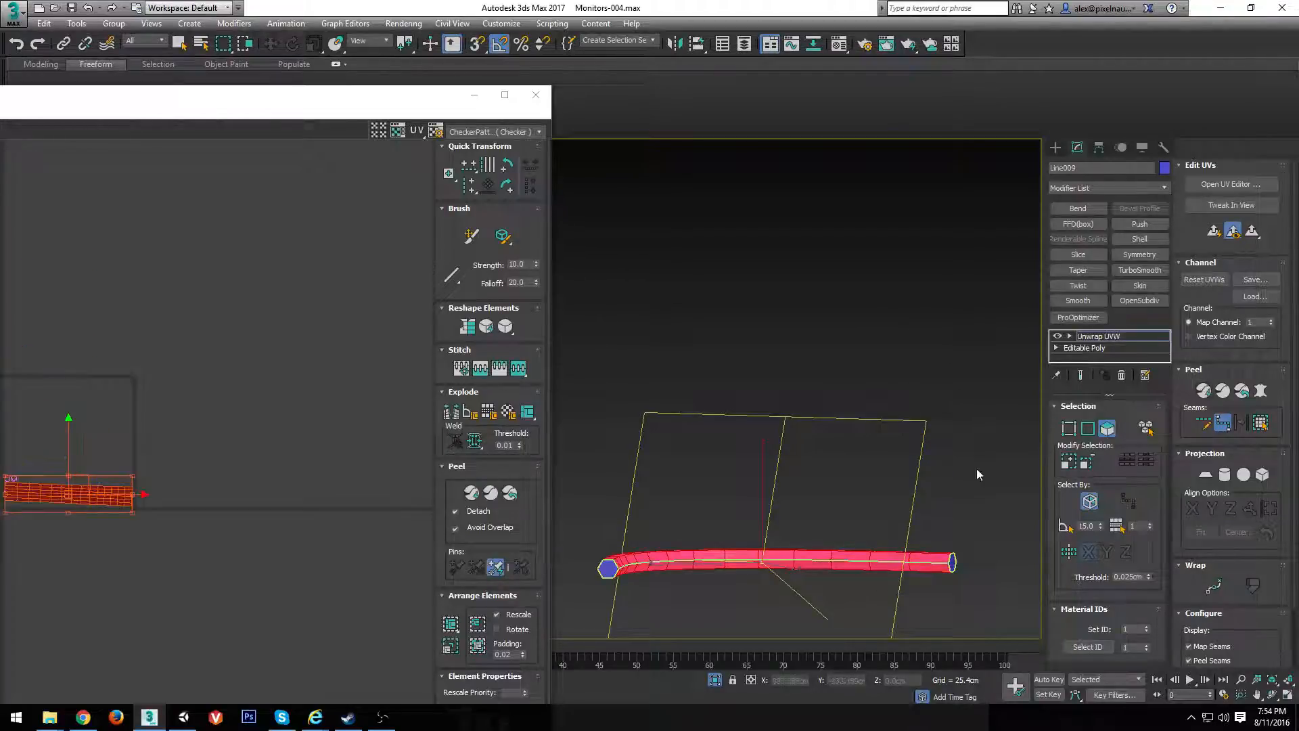
Move the peeled strip just below the UV square and reselect all of its faces
scroll(174, 395, up, 4)
middle_drag(177, 383, 312, 332)
scroll(312, 332, up, 1)
drag(307, 349, 291, 364)
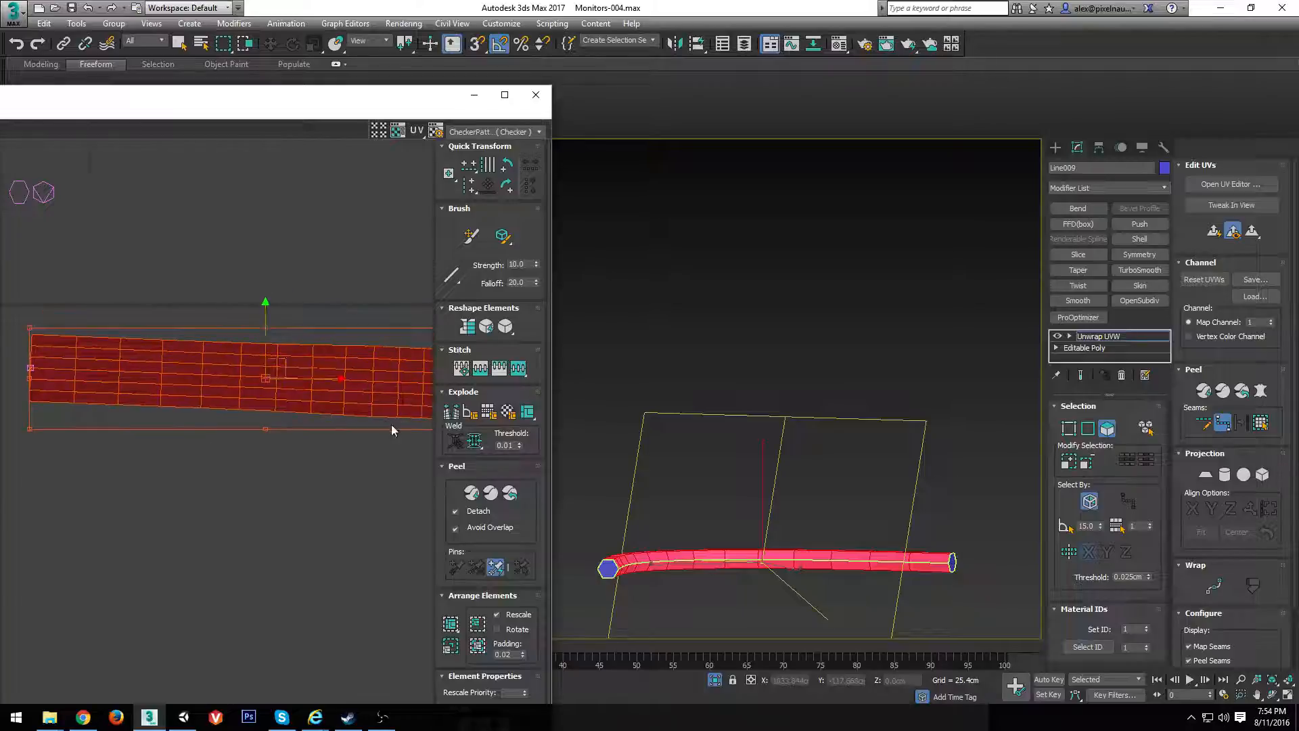
scroll(291, 364, down, 1)
middle_drag(290, 364, 214, 373)
click(380, 391)
click(374, 392)
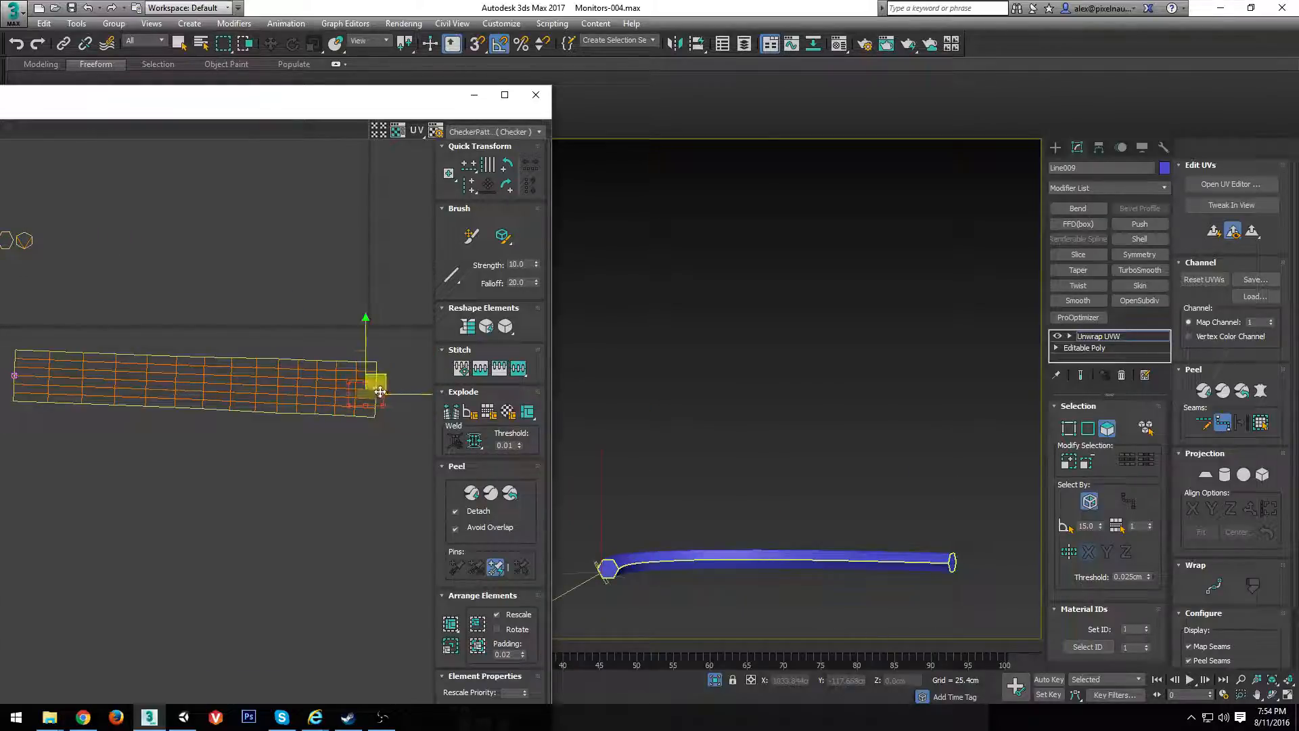
scroll(371, 389, down, 2)
drag(379, 423, 153, 351)
scroll(341, 377, up, 1)
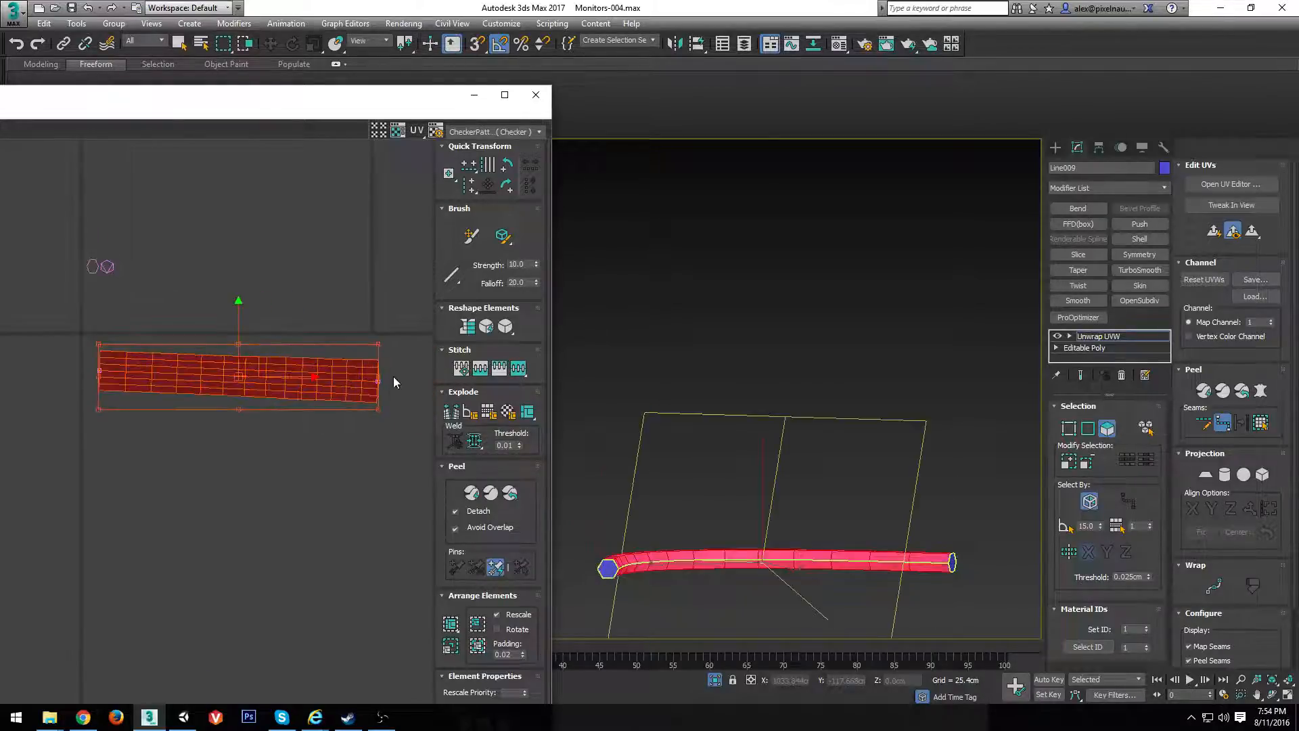
Rotate the strip freely until its long edges run roughly horizontal, and shift it slightly past the UV square's side
click(298, 108)
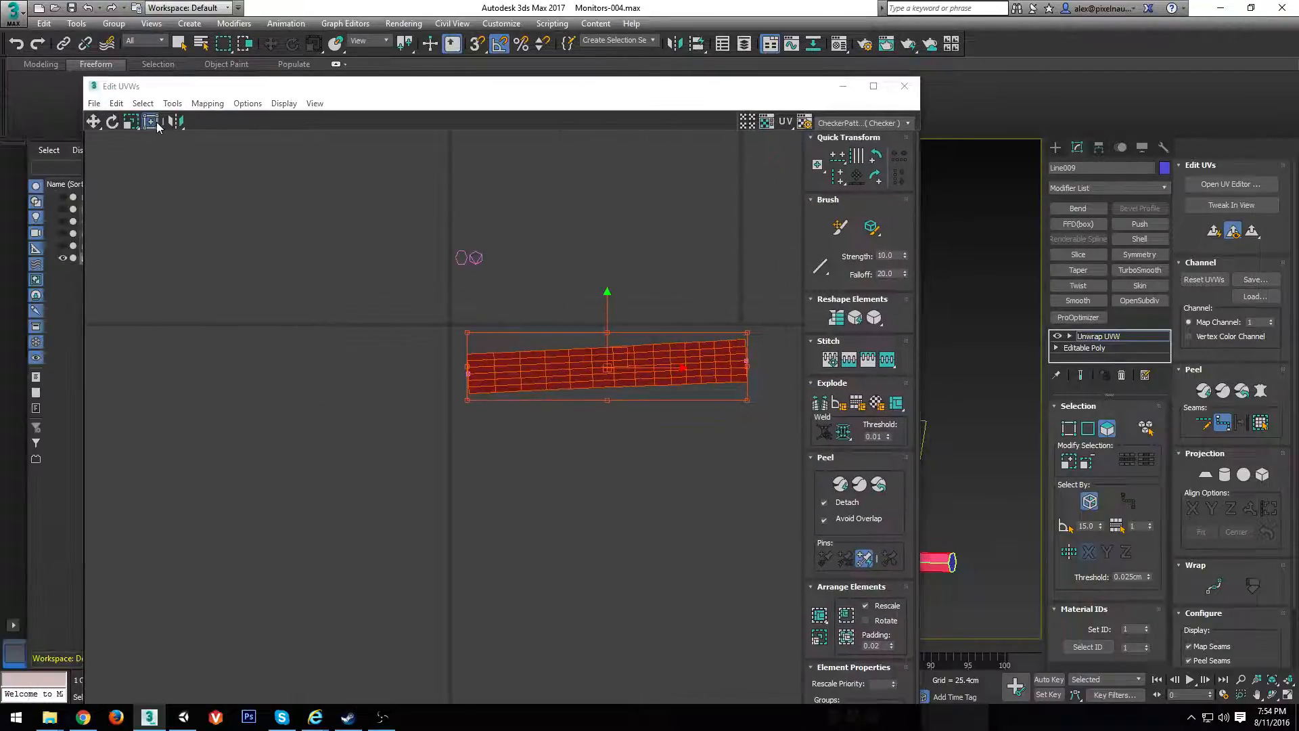
middle_drag(771, 368, 659, 352)
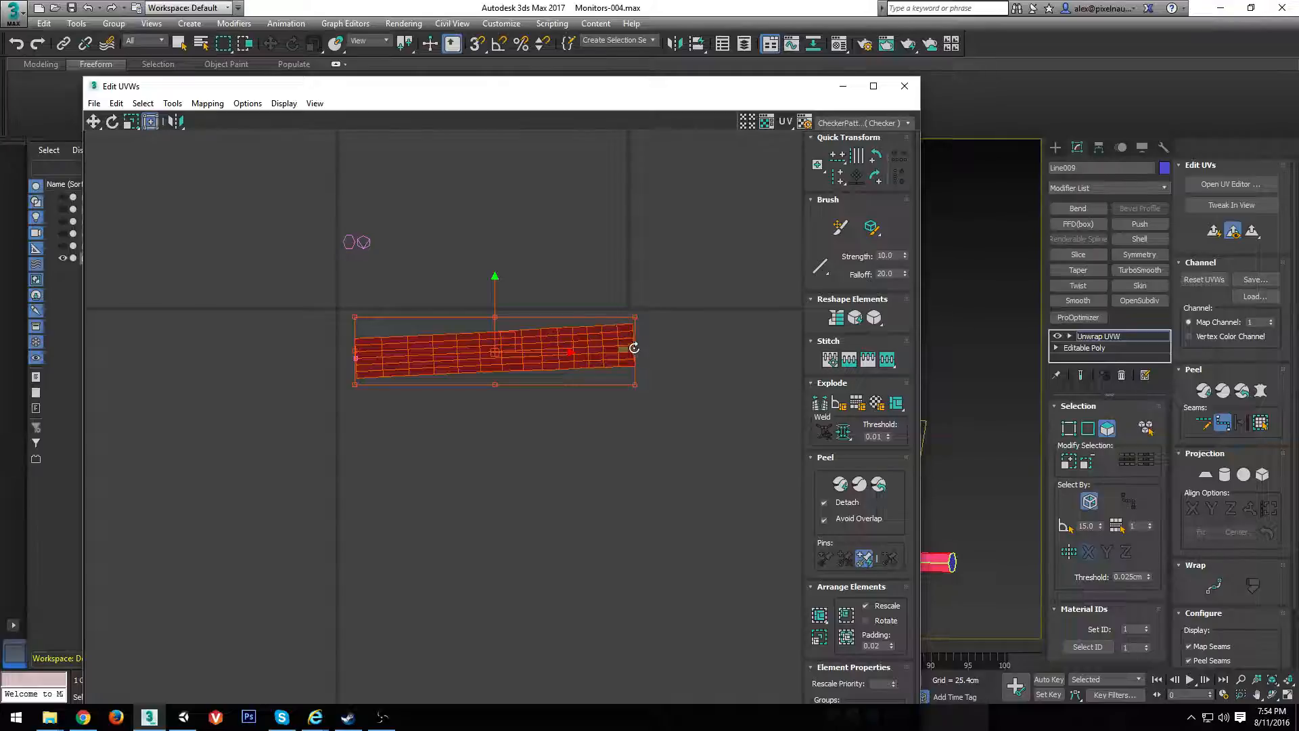
drag(634, 348, 632, 356)
scroll(441, 346, up, 2)
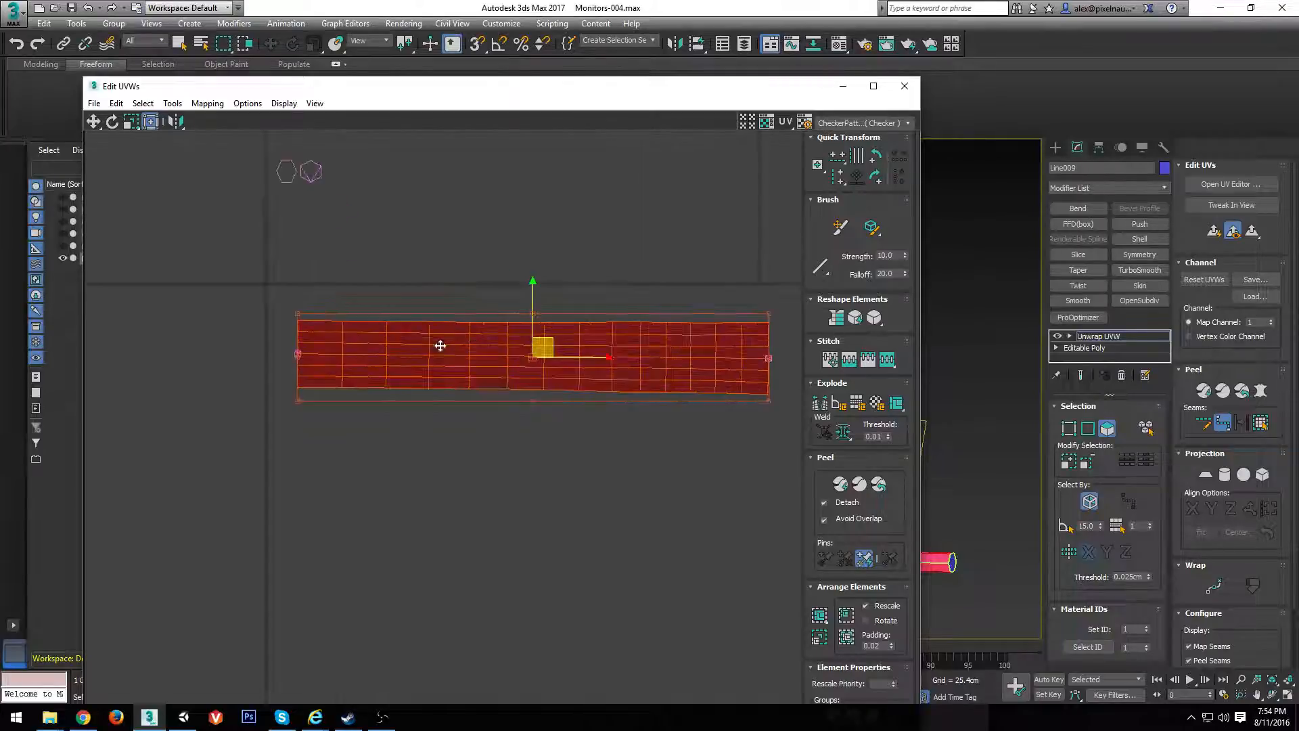
drag(544, 346, 440, 329)
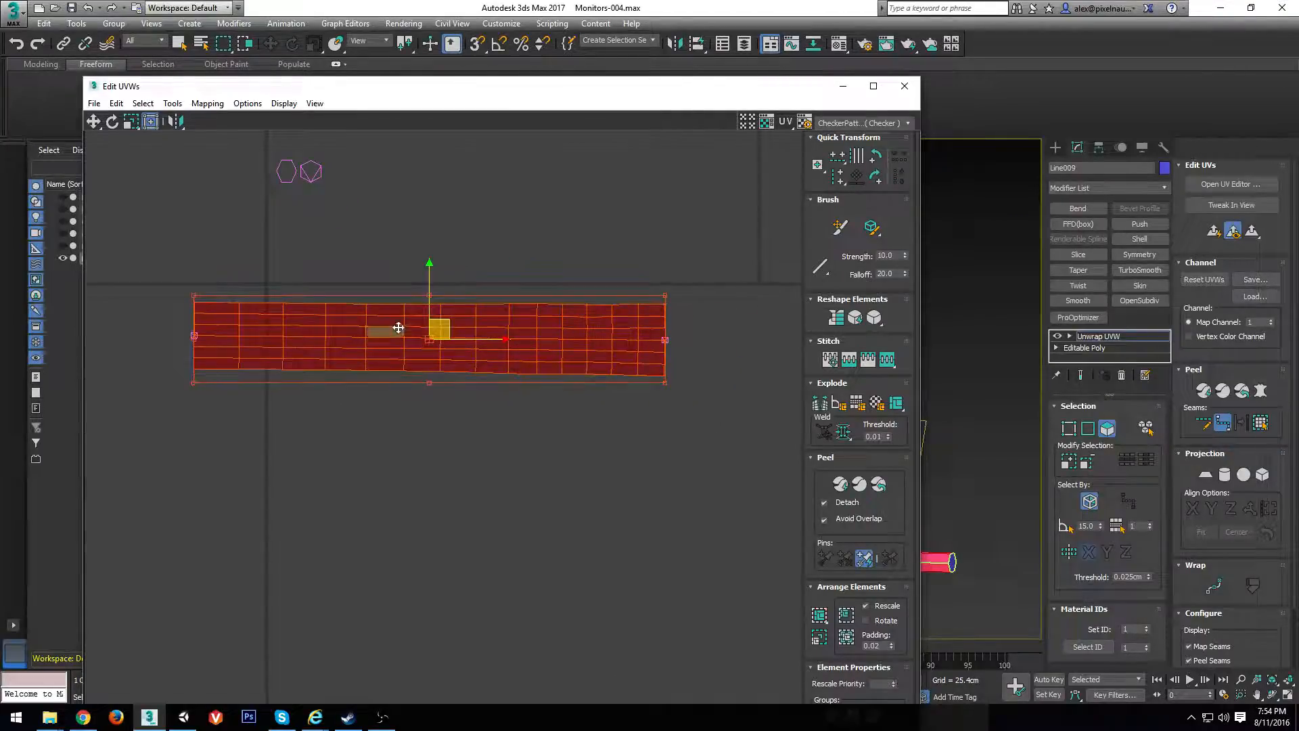
Try Straighten Selection on the strip and move the resulting shell clear of the UV square
click(838, 322)
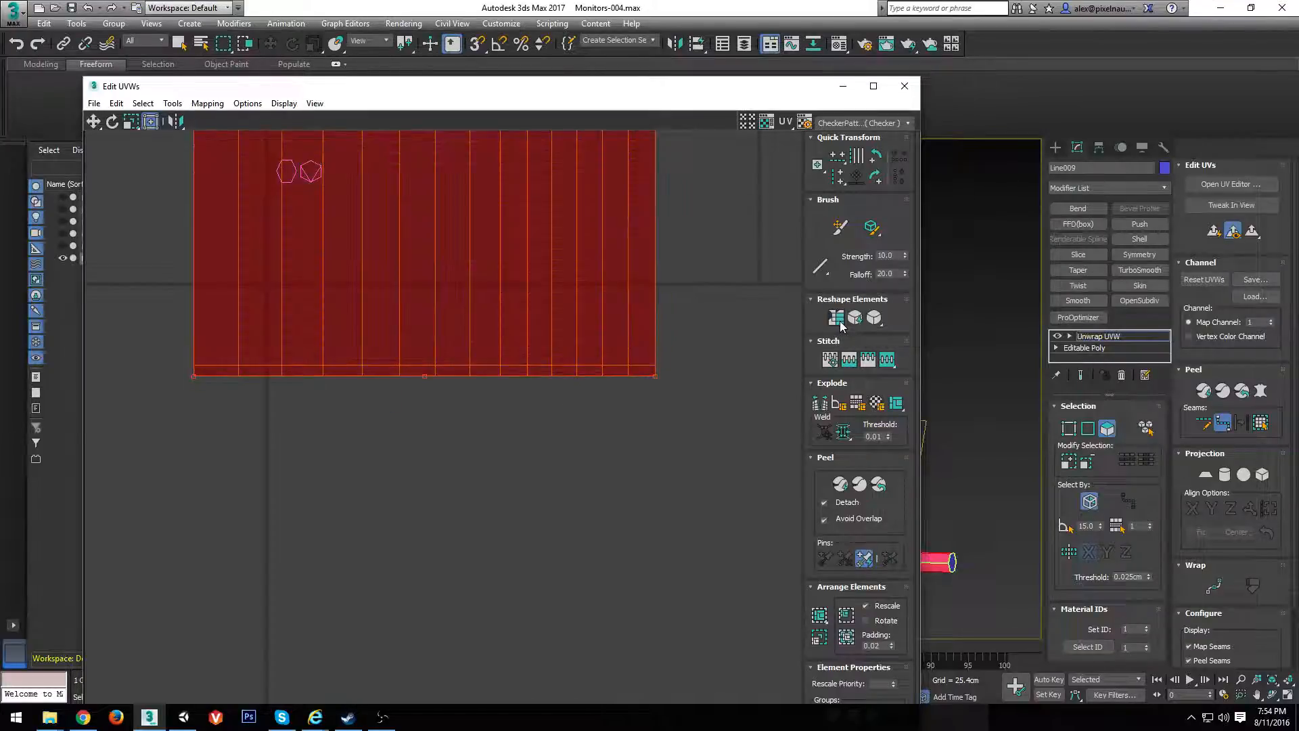
scroll(430, 366, down, 10)
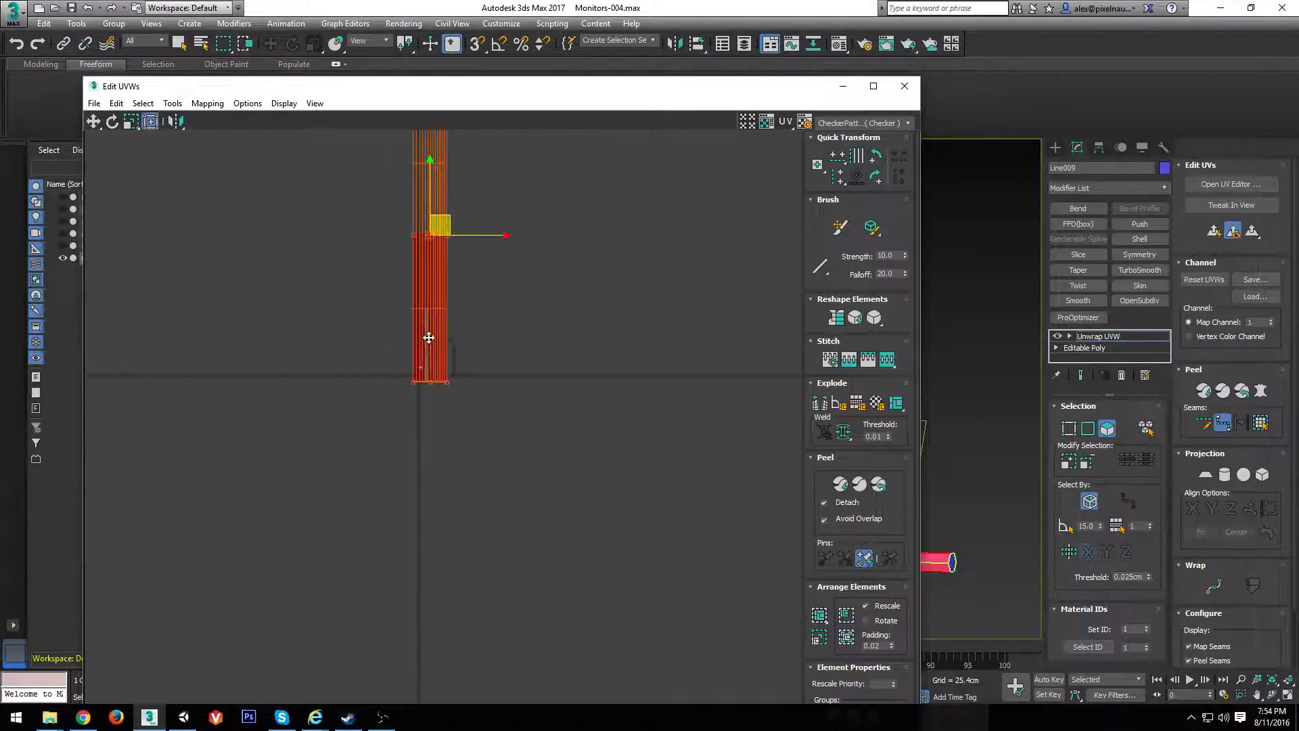
middle_drag(429, 337, 339, 385)
scroll(352, 360, down, 2)
drag(392, 356, 452, 356)
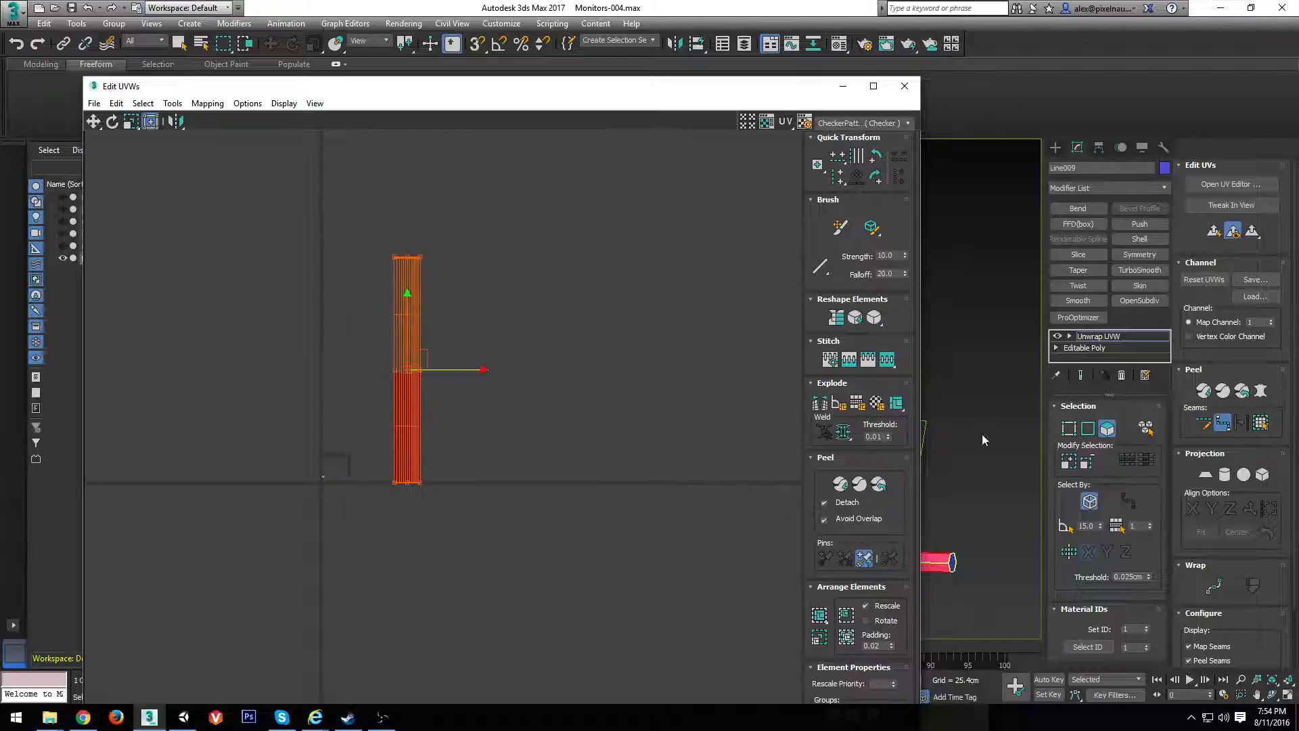
Display the UV_Checker.png texture on the tube and narrow the UV editor to expose more of the 3D view
scroll(955, 423, up, 3)
click(839, 126)
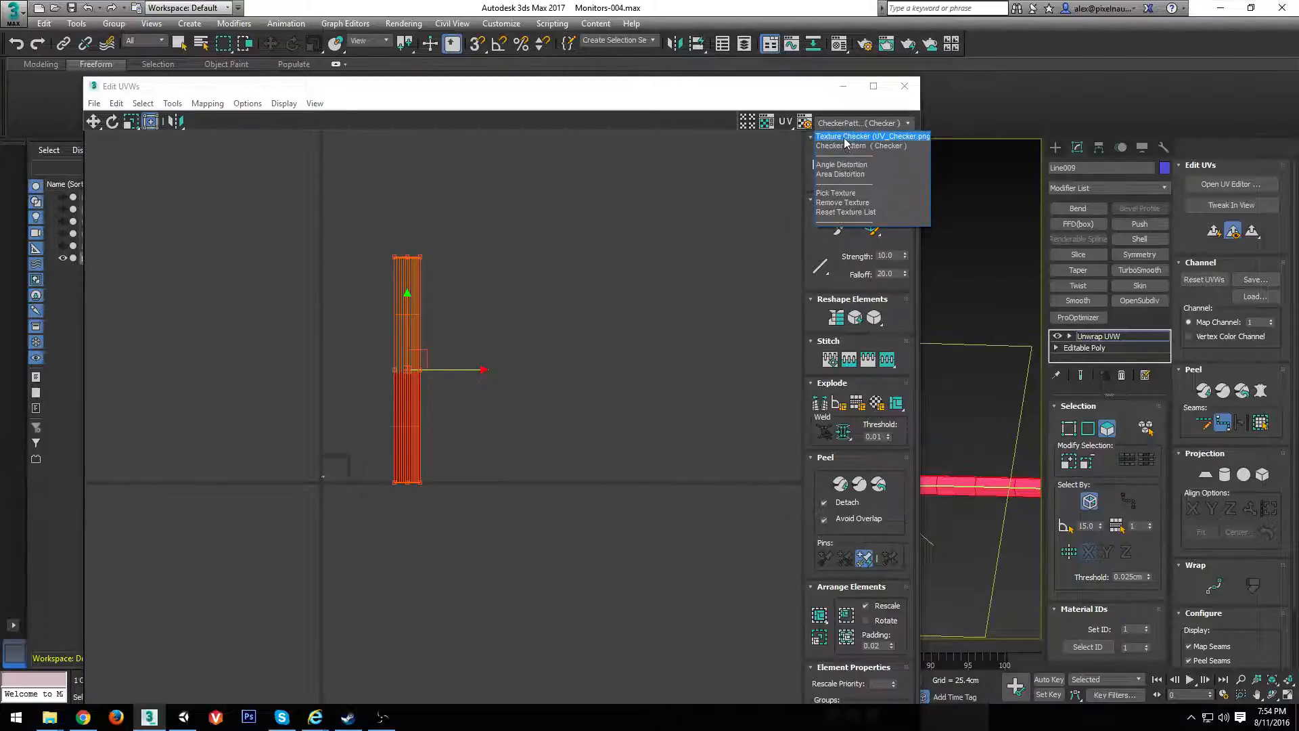
click(873, 137)
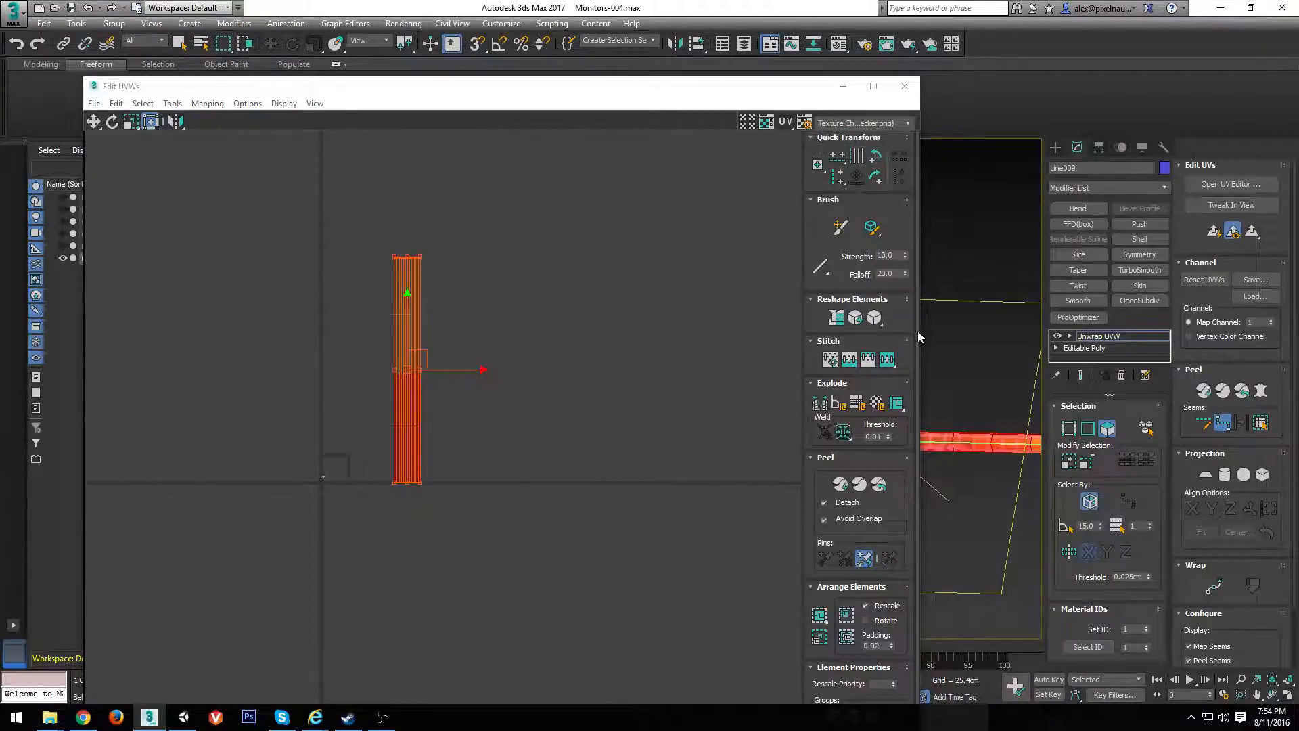
drag(920, 331, 553, 337)
scroll(825, 468, up, 3)
alt+middle_drag(824, 468, 797, 372)
scroll(769, 270, up, 4)
alt+middle_drag(770, 269, 731, 363)
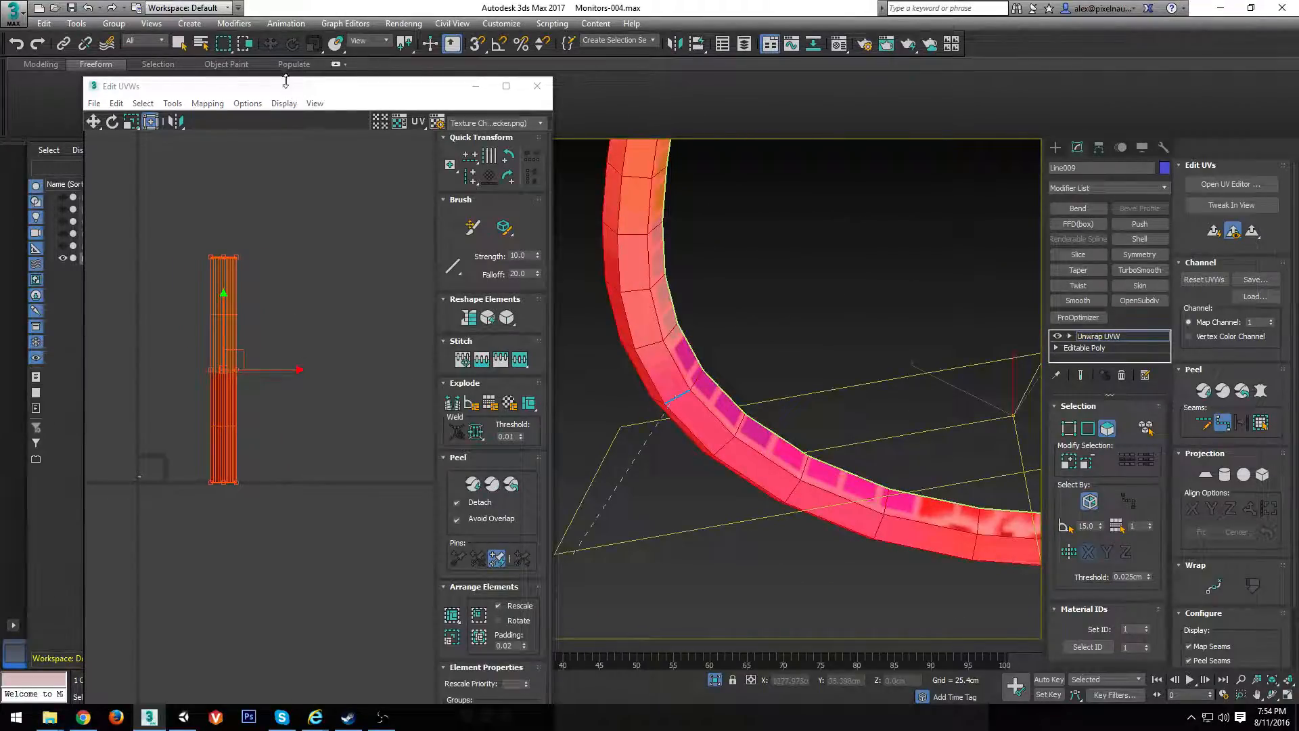
Move the UV editor clear of the model and examine the checker texture on the tube's faces for stretching
drag(285, 79, 258, 25)
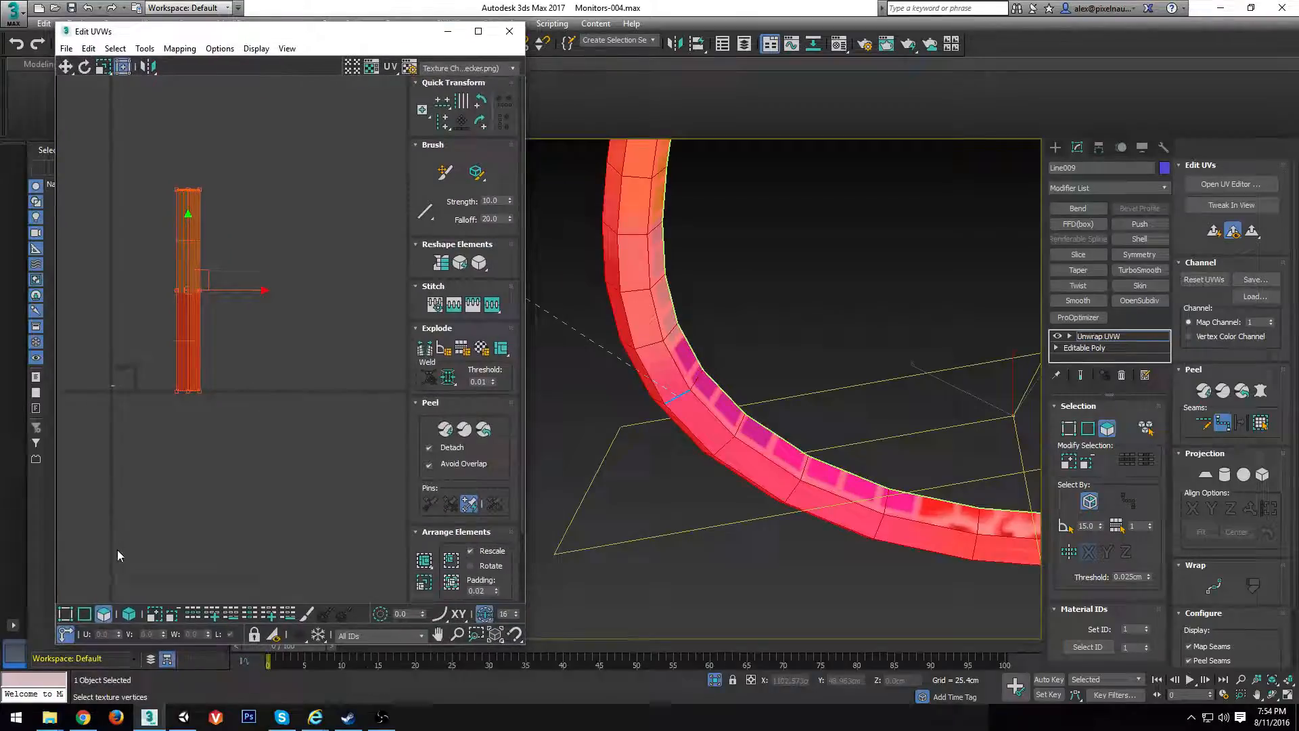
click(104, 614)
click(696, 414)
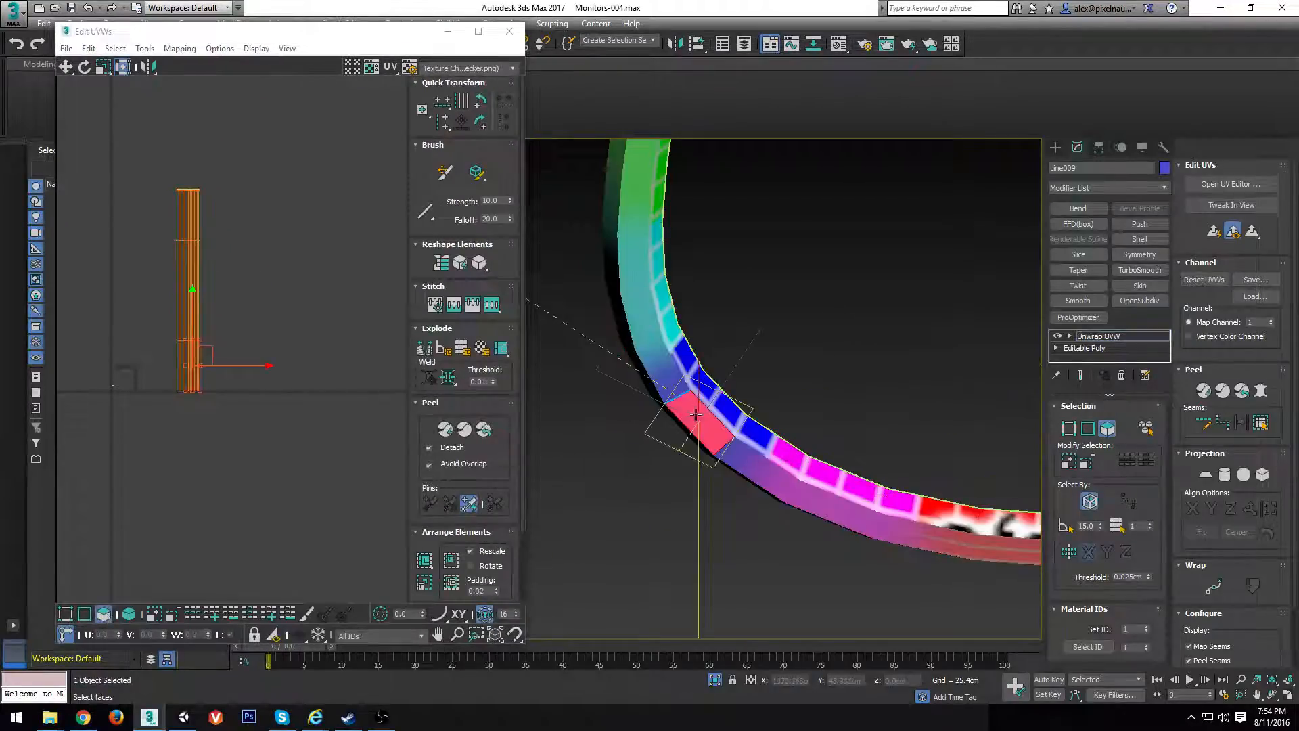
scroll(188, 366, up, 7)
alt+middle_drag(781, 474, 744, 379)
scroll(705, 385, up, 4)
scroll(332, 366, down, 5)
click(311, 378)
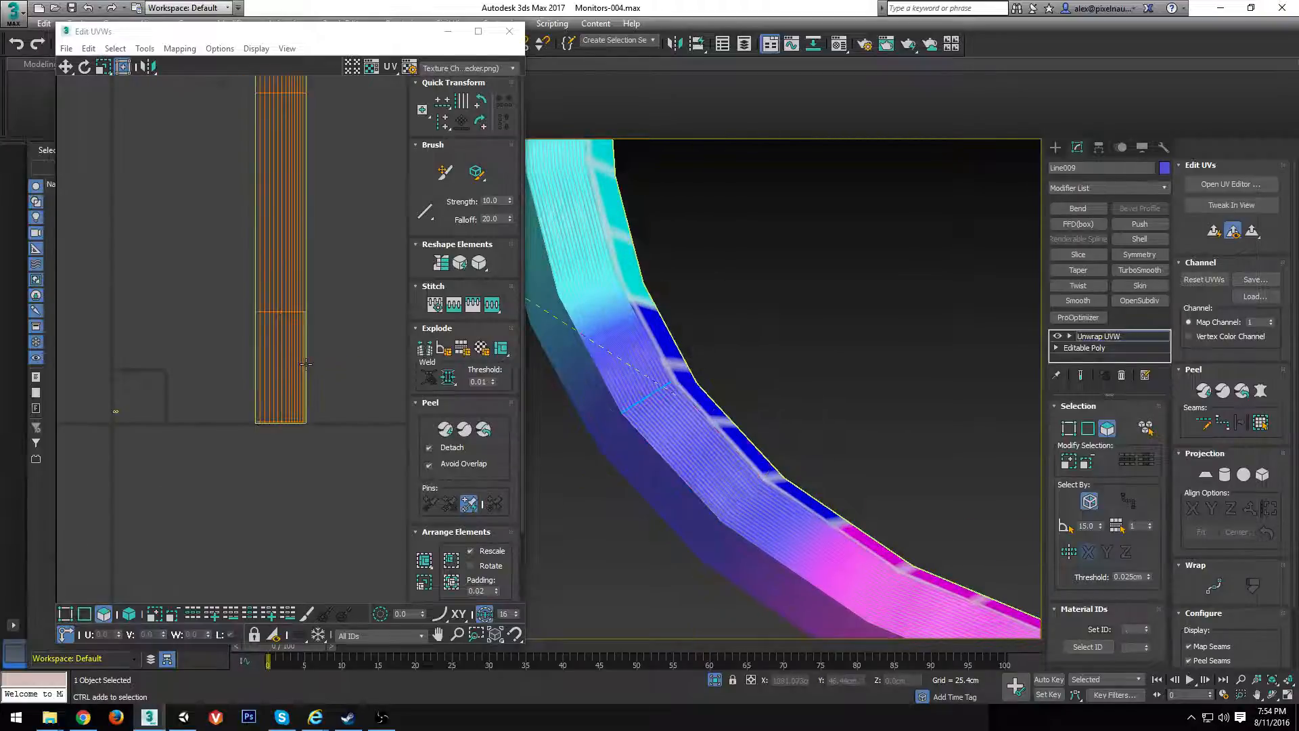
Undo the straightening of the strip and the move that followed it
key(ctrl+z)
key(ctrl+z)
key(ctrl+z)
key(ctrl+z)
key(ctrl+z)
Switch to edge selection, select the strip's lower border edge loop and align it horizontally
middle_drag(154, 426, 284, 383)
scroll(283, 381, up, 3)
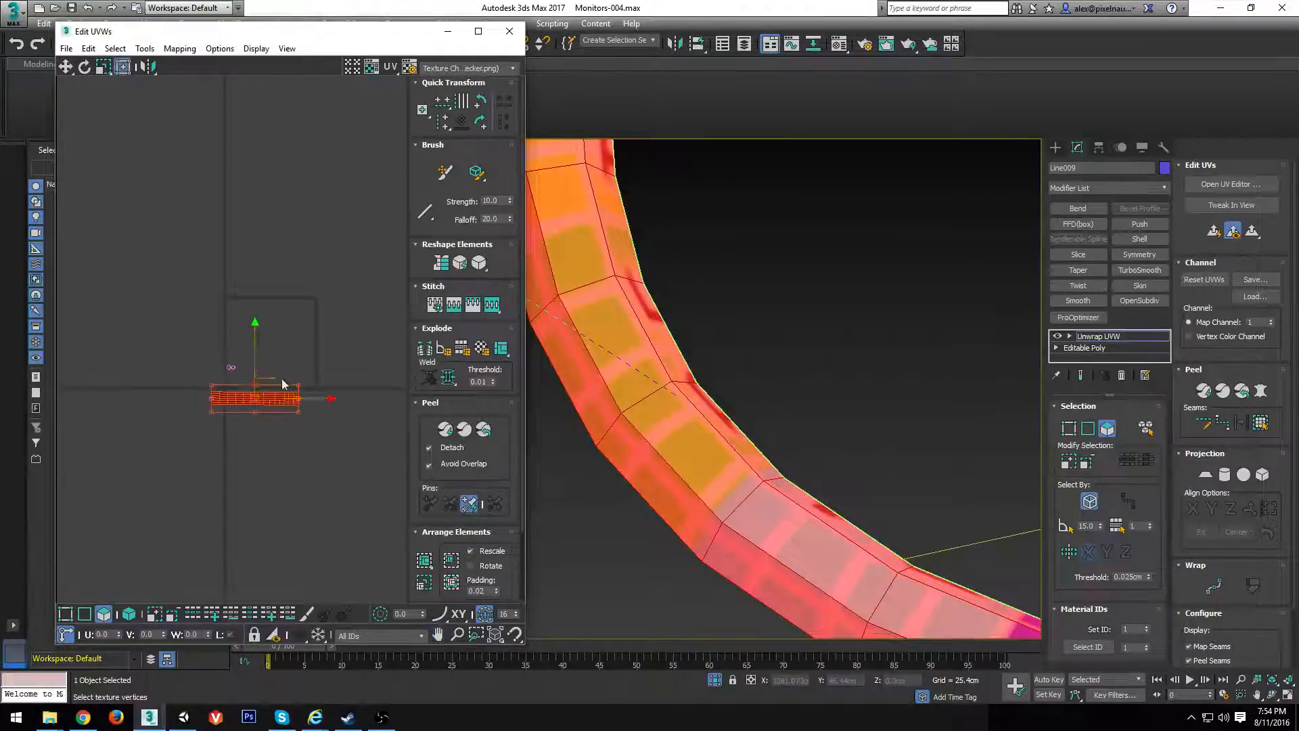
scroll(214, 364, up, 3)
middle_drag(263, 448, 171, 396)
scroll(172, 392, up, 1)
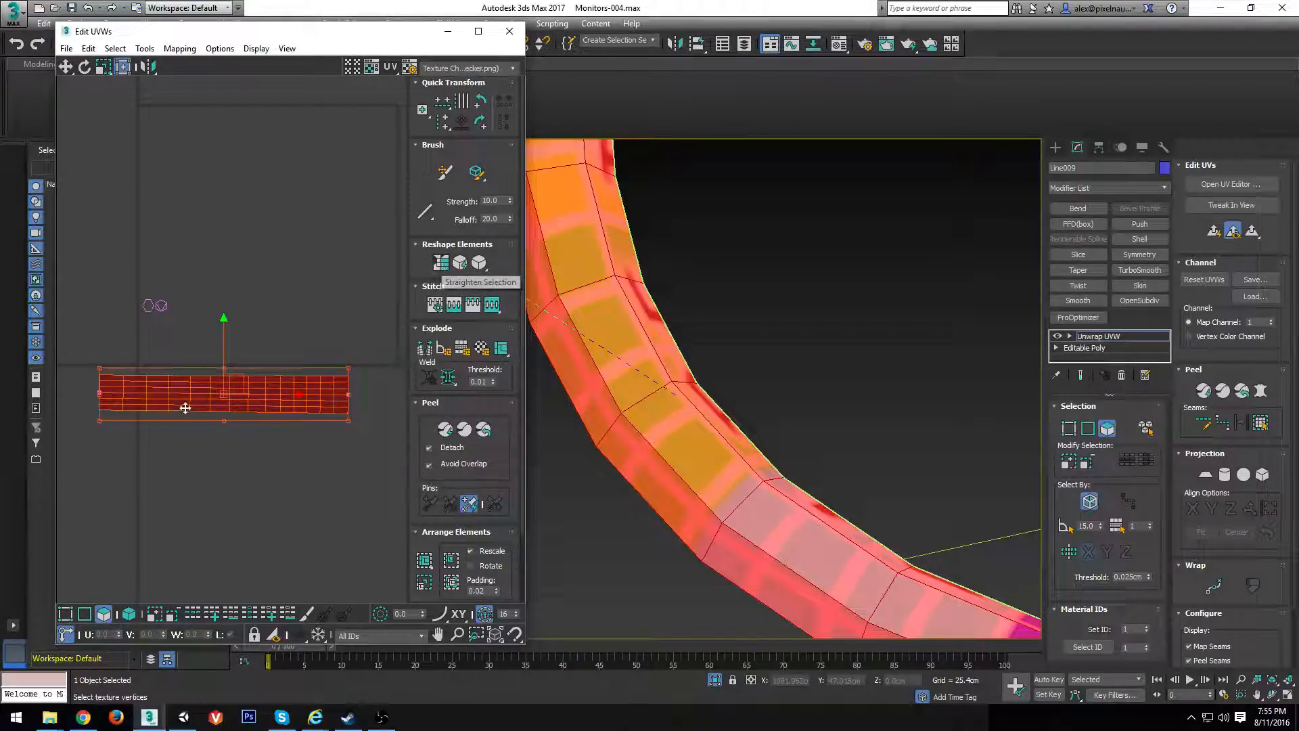
click(84, 614)
scroll(239, 417, up, 3)
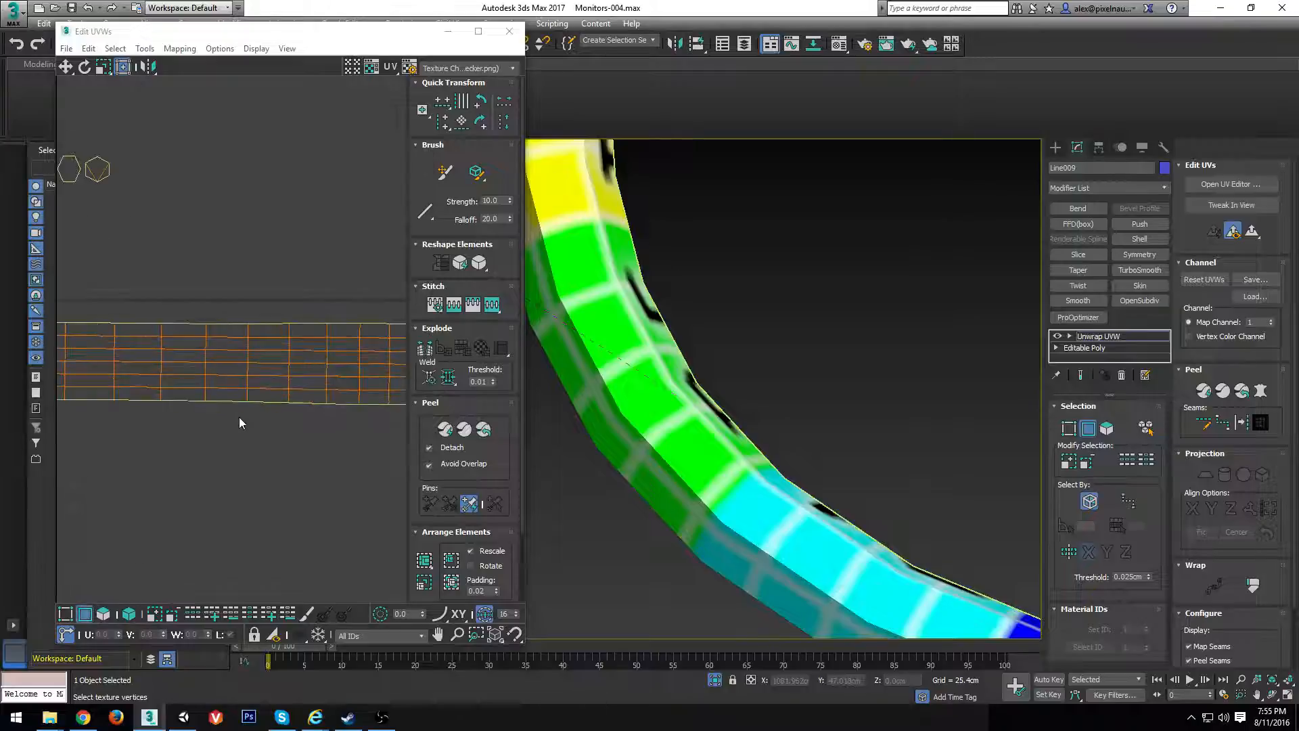
scroll(274, 379, down, 2)
scroll(224, 397, up, 2)
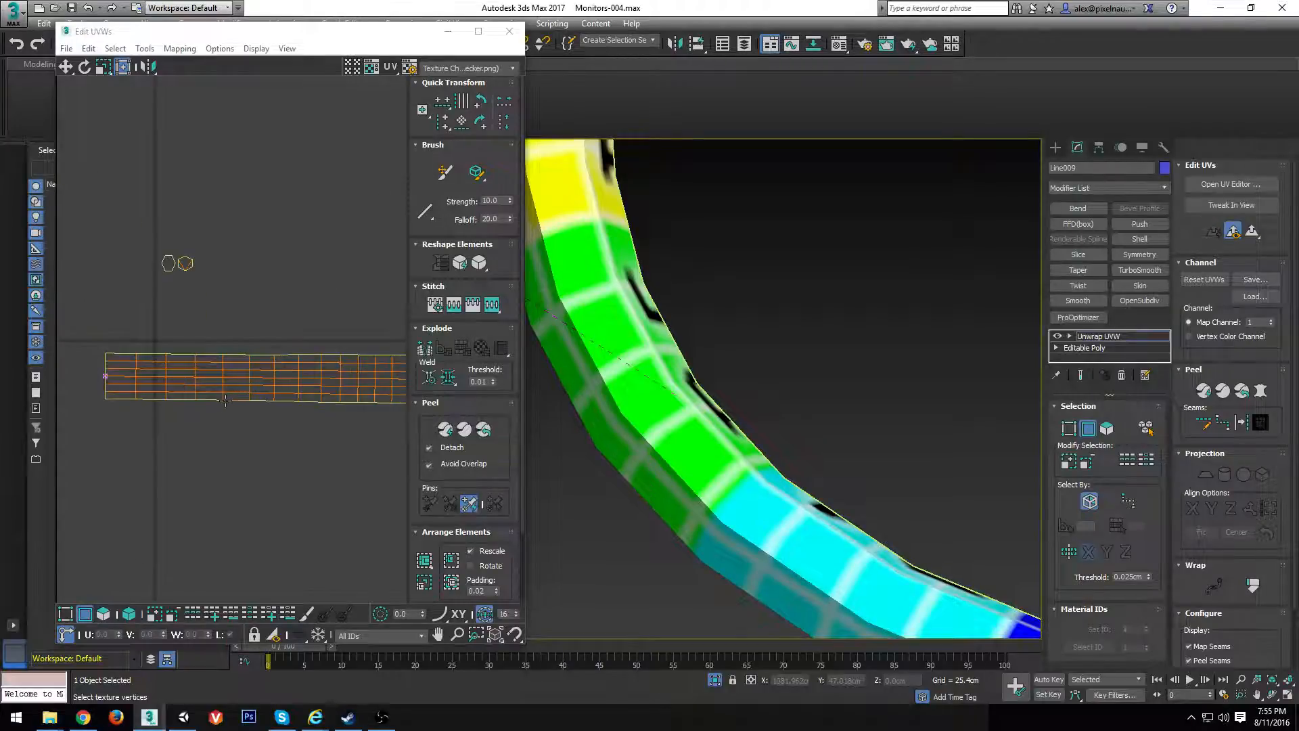
double_click(225, 400)
click(443, 103)
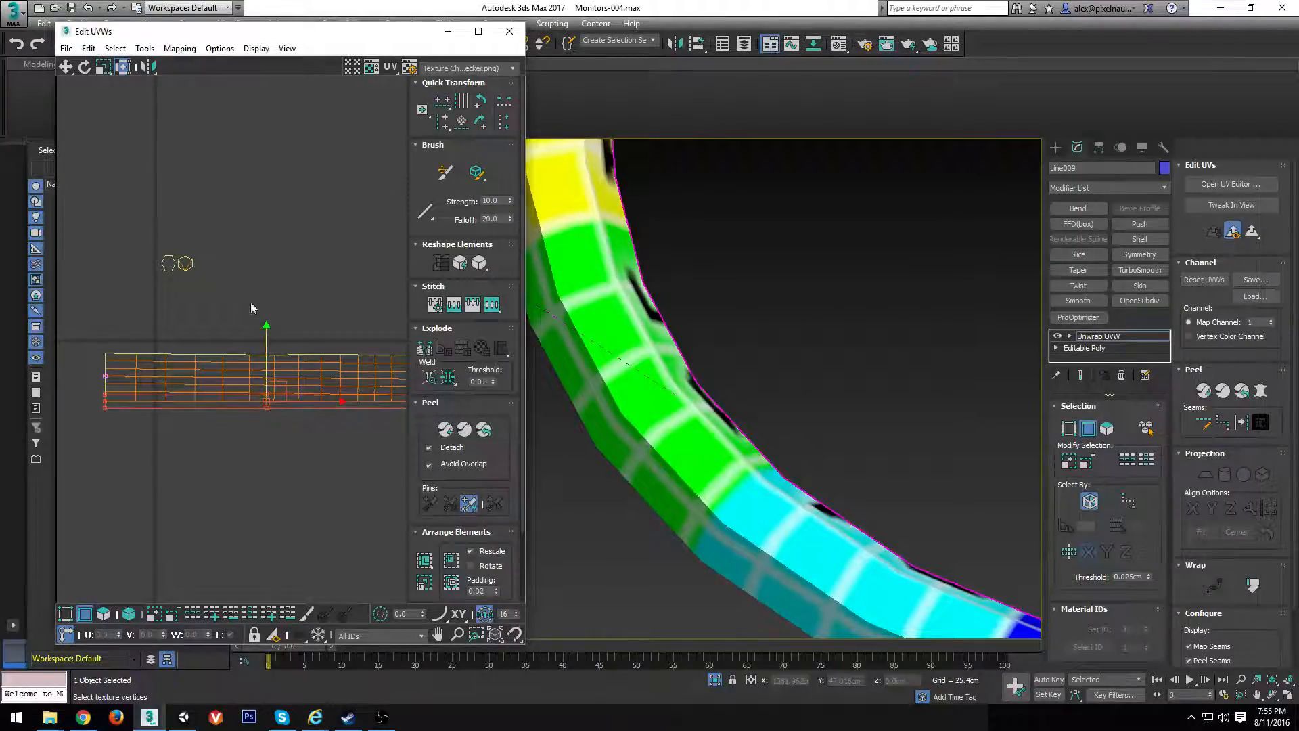
Select the two inner edge loops just above the strip's lower border, one at a time, and align each horizontally
click(253, 307)
double_click(214, 392)
click(443, 103)
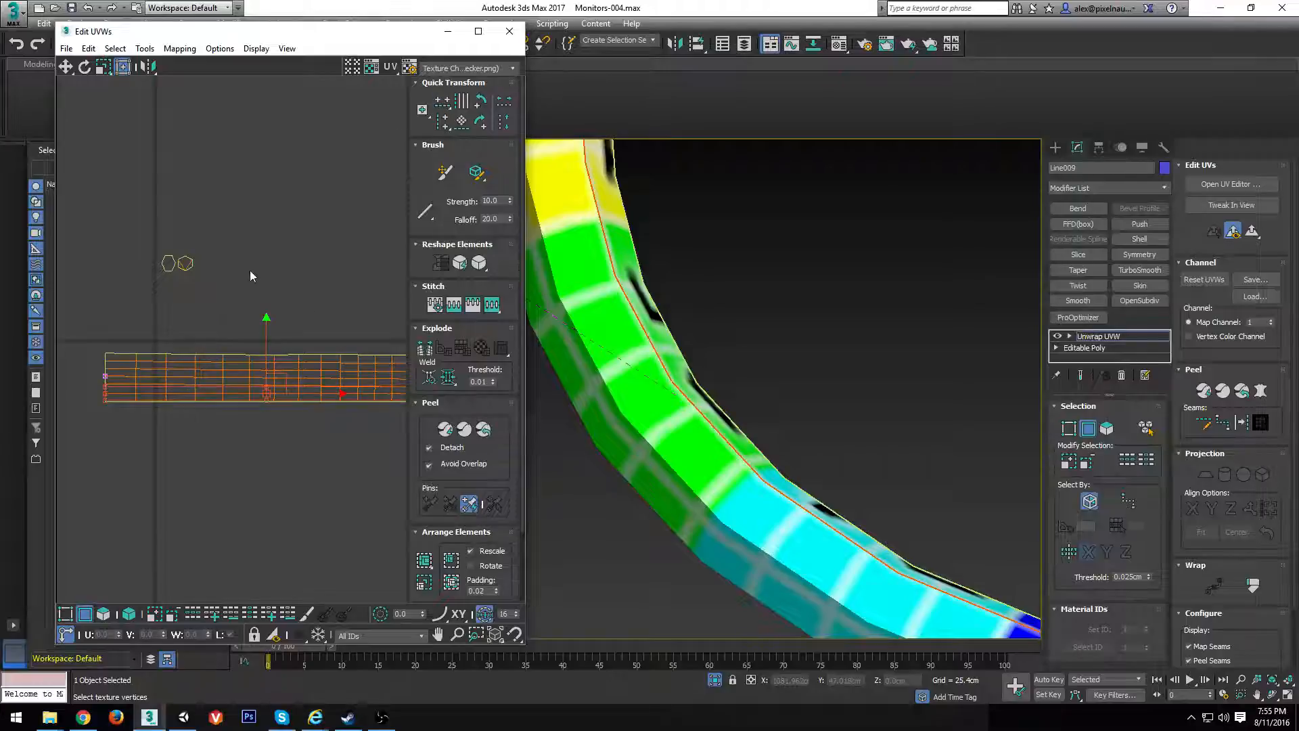
double_click(229, 384)
click(443, 103)
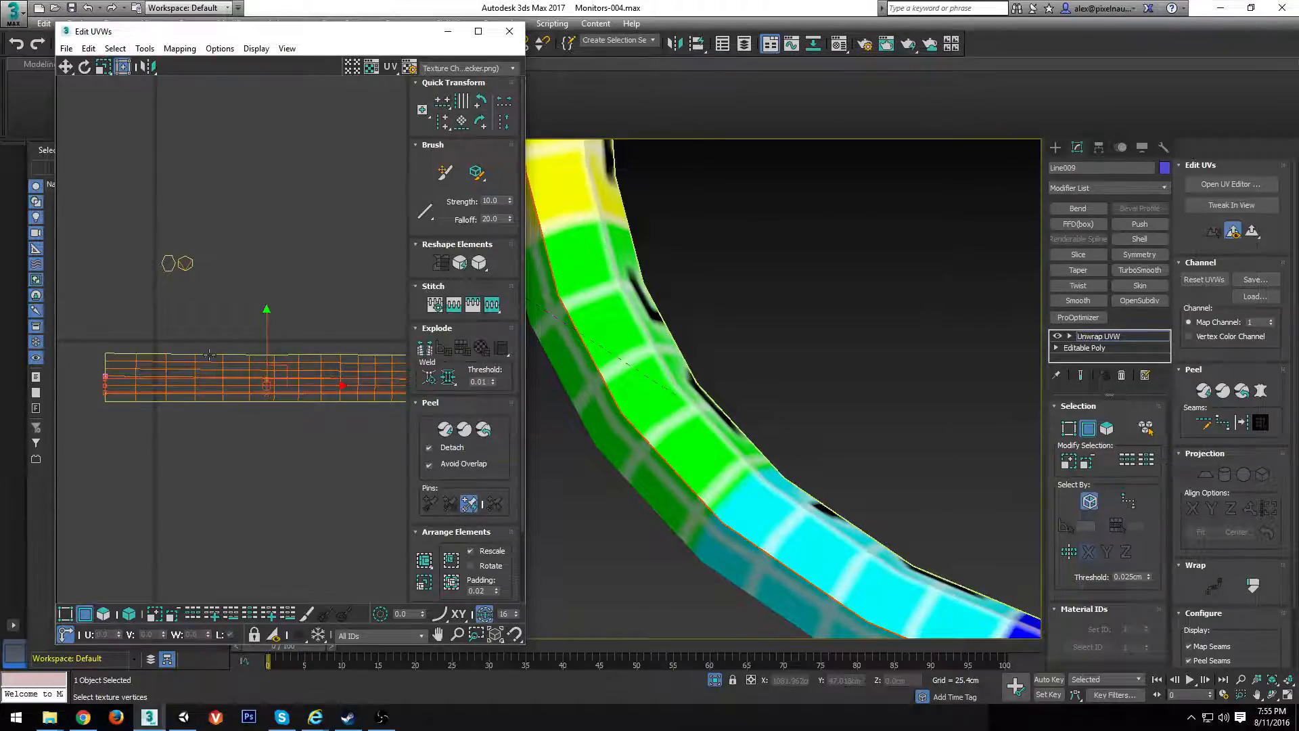
click(231, 338)
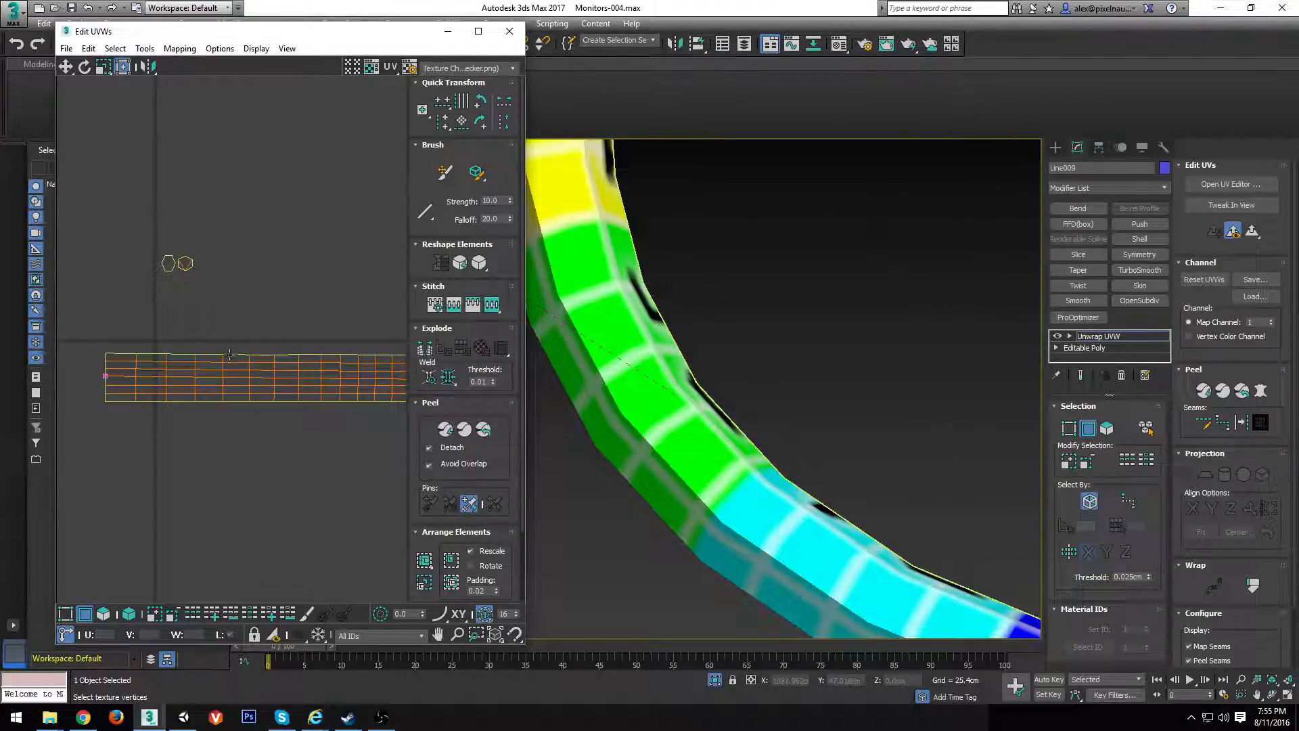
Align the strip's upper border edge loop horizontally, and do the same for an inner edge loop in its upper half
double_click(230, 355)
click(444, 103)
click(258, 336)
double_click(256, 369)
click(444, 103)
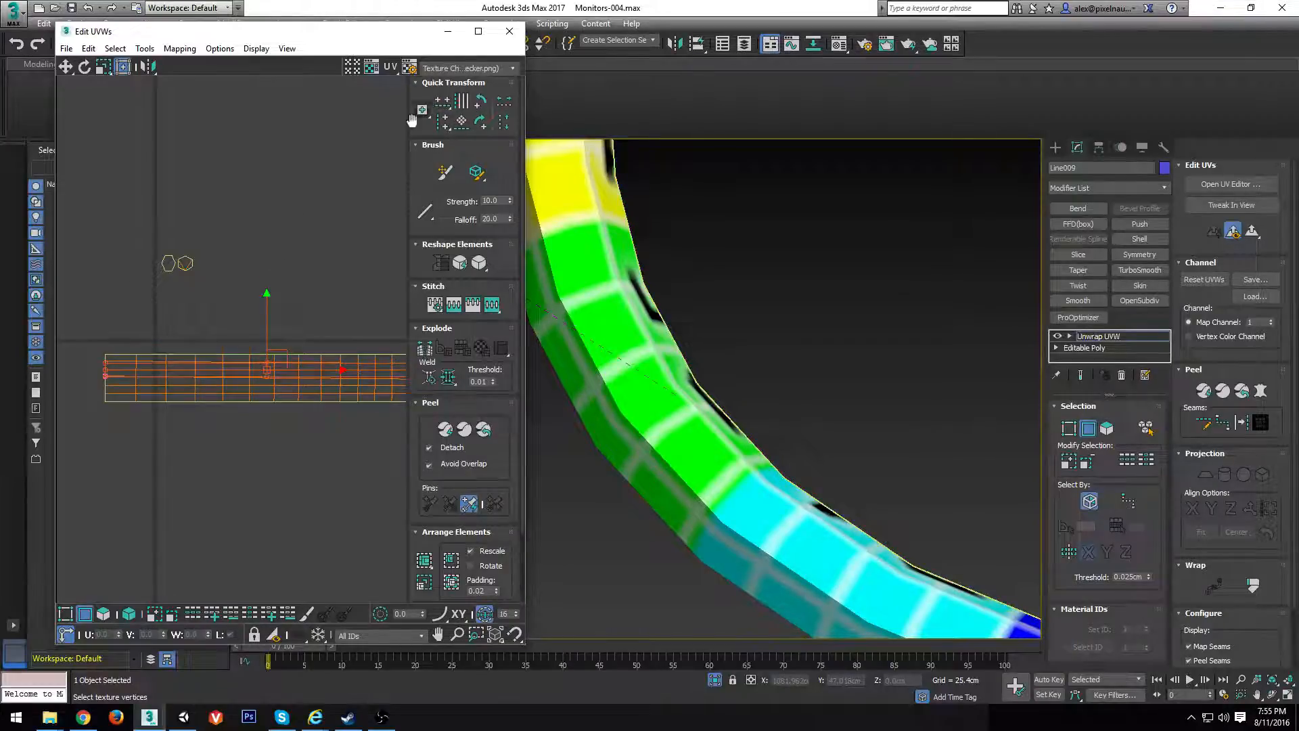
Straighten the edge loops around the middle of the strip by aligning each one horizontally
double_click(209, 386)
click(444, 104)
click(230, 247)
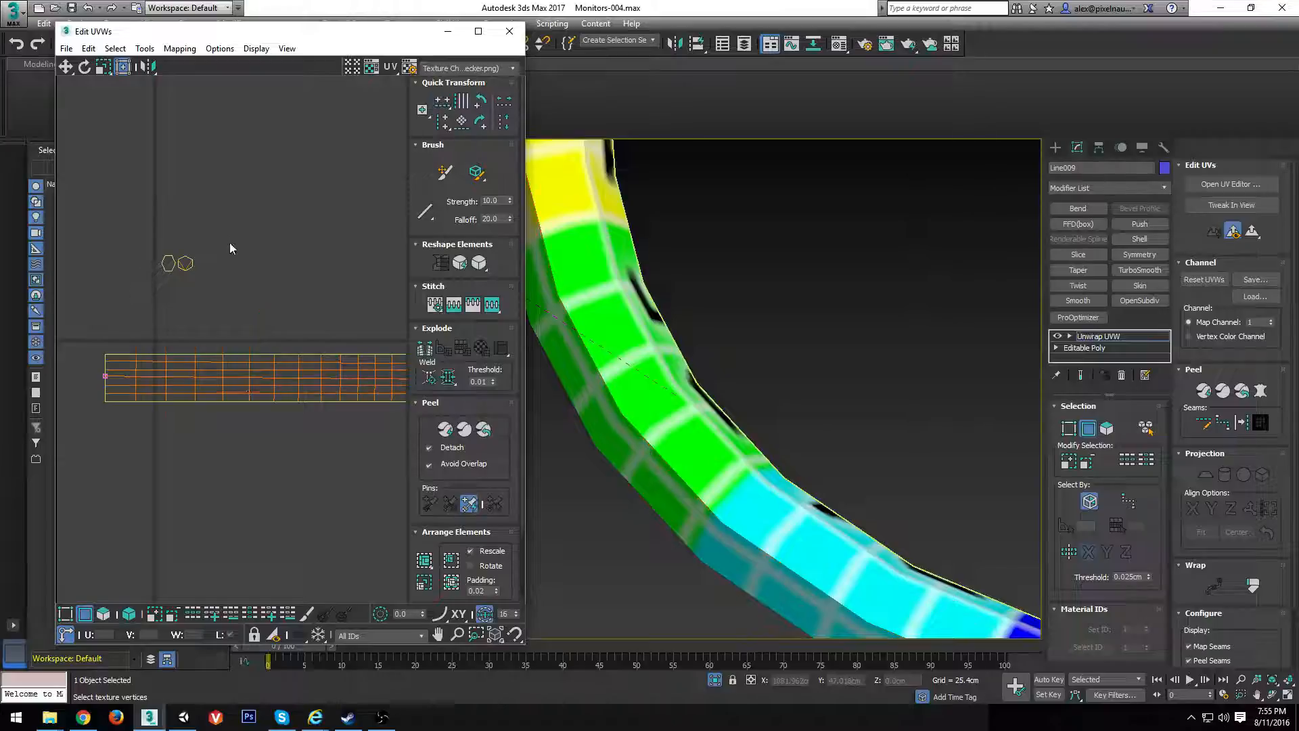
double_click(229, 377)
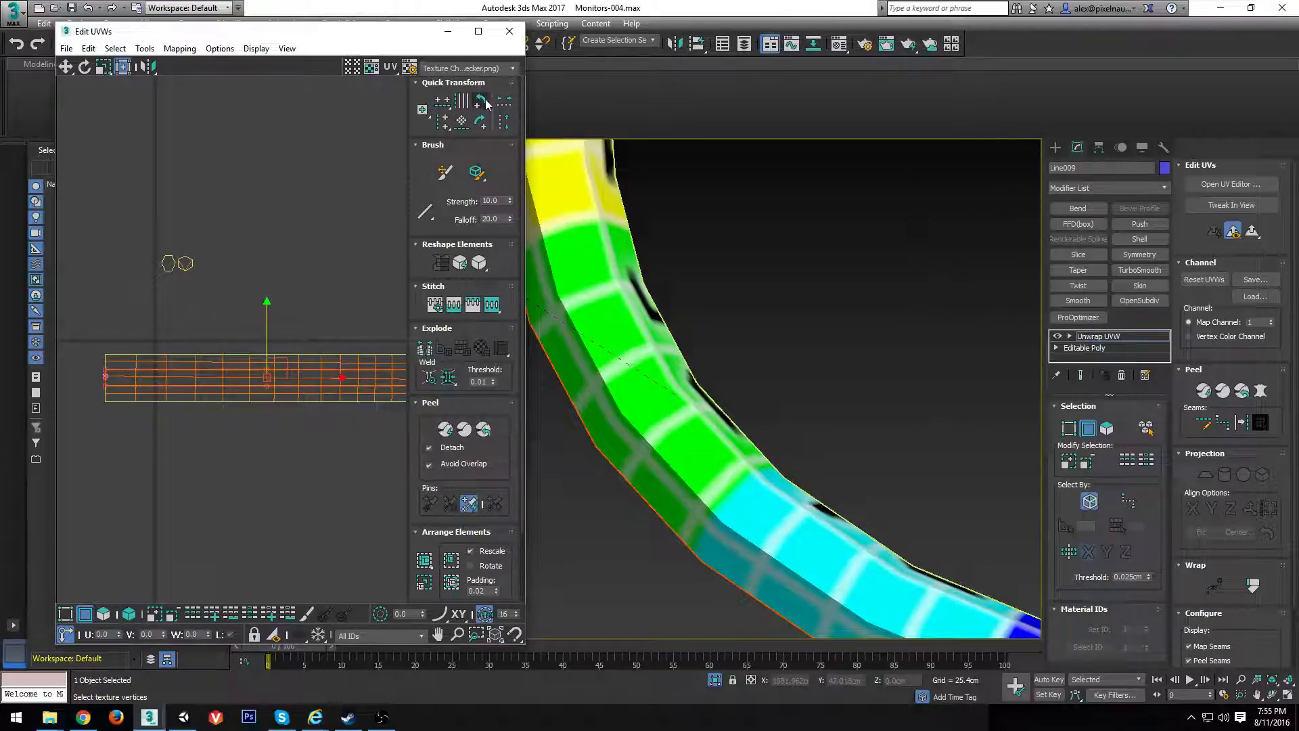
click(441, 103)
Align the inner edge loop just below the strip's upper border horizontally and clear the edge selection
click(238, 373)
double_click(235, 363)
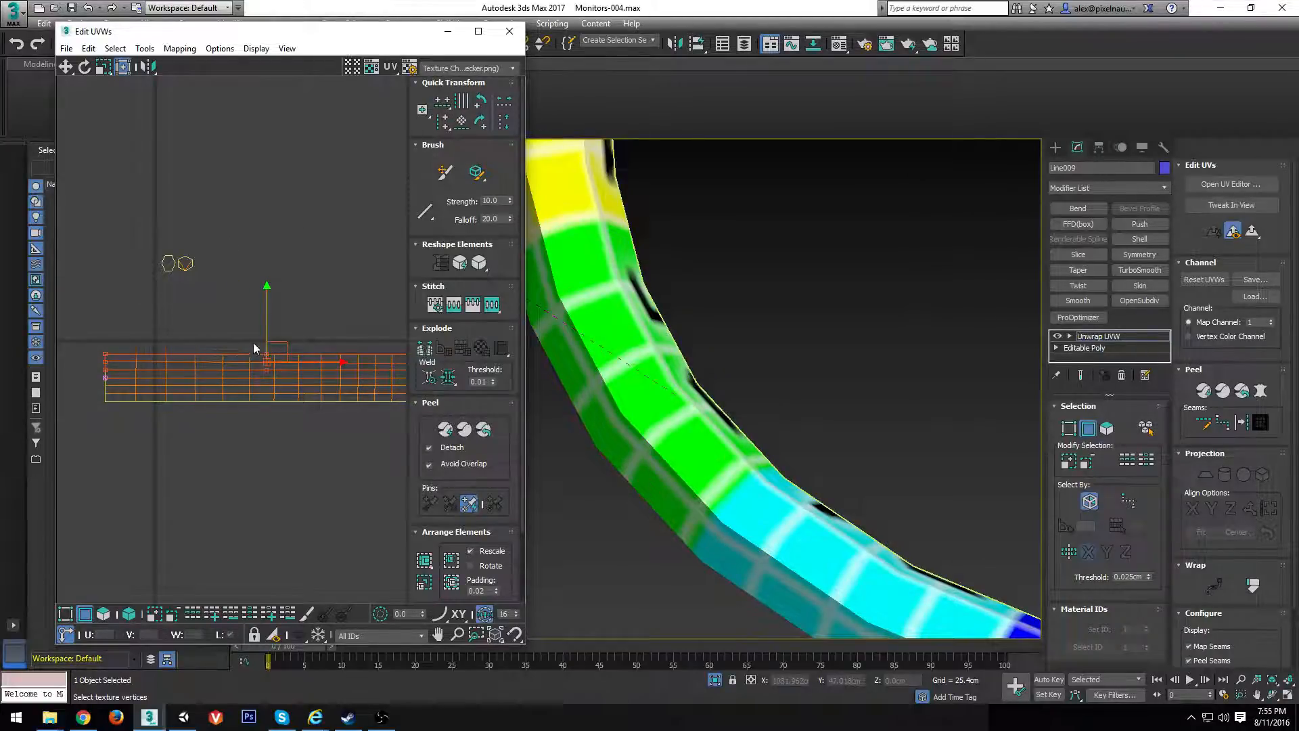
scroll(253, 342, up, 5)
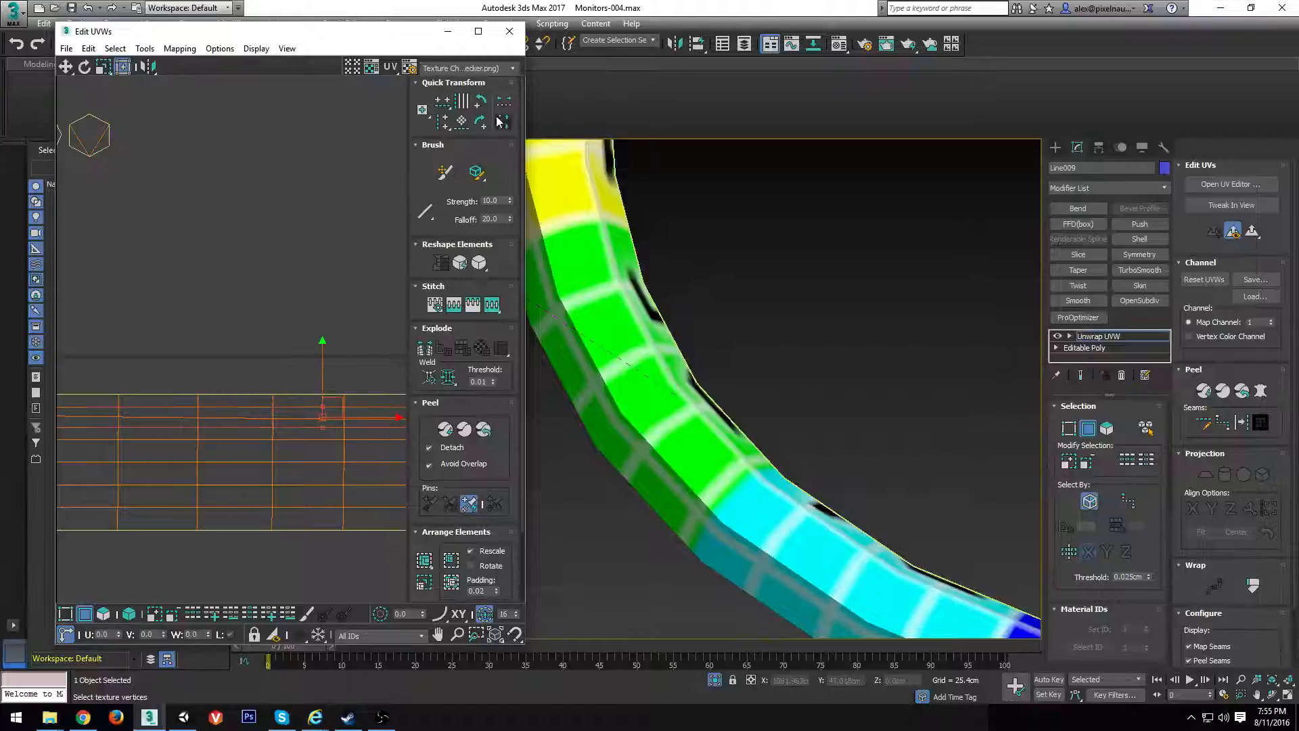
click(443, 104)
click(246, 332)
Examine the straightened UV strip and the checker texture along the whole tube for distortion
scroll(291, 417, down, 5)
middle_drag(307, 427, 255, 422)
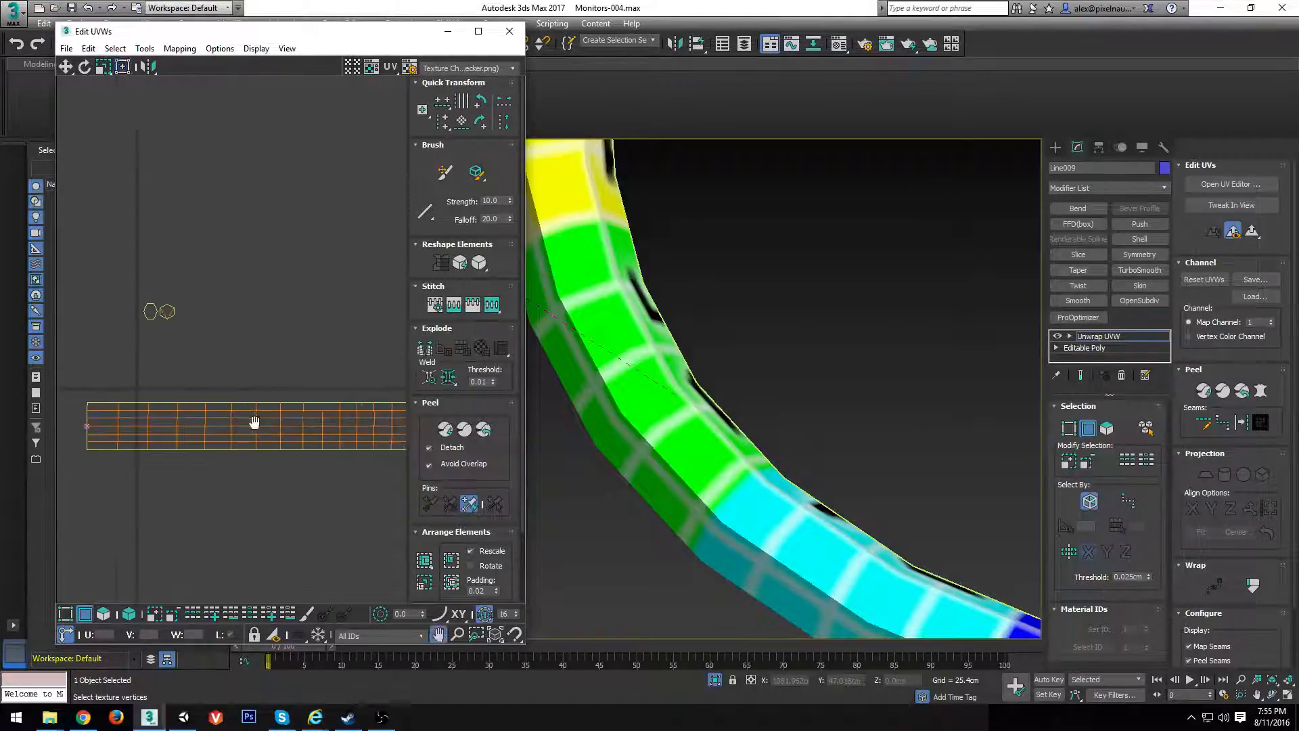
scroll(256, 450, down, 2)
scroll(691, 406, down, 5)
alt+middle_drag(692, 412, 628, 407)
scroll(203, 377, down, 4)
scroll(194, 371, up, 3)
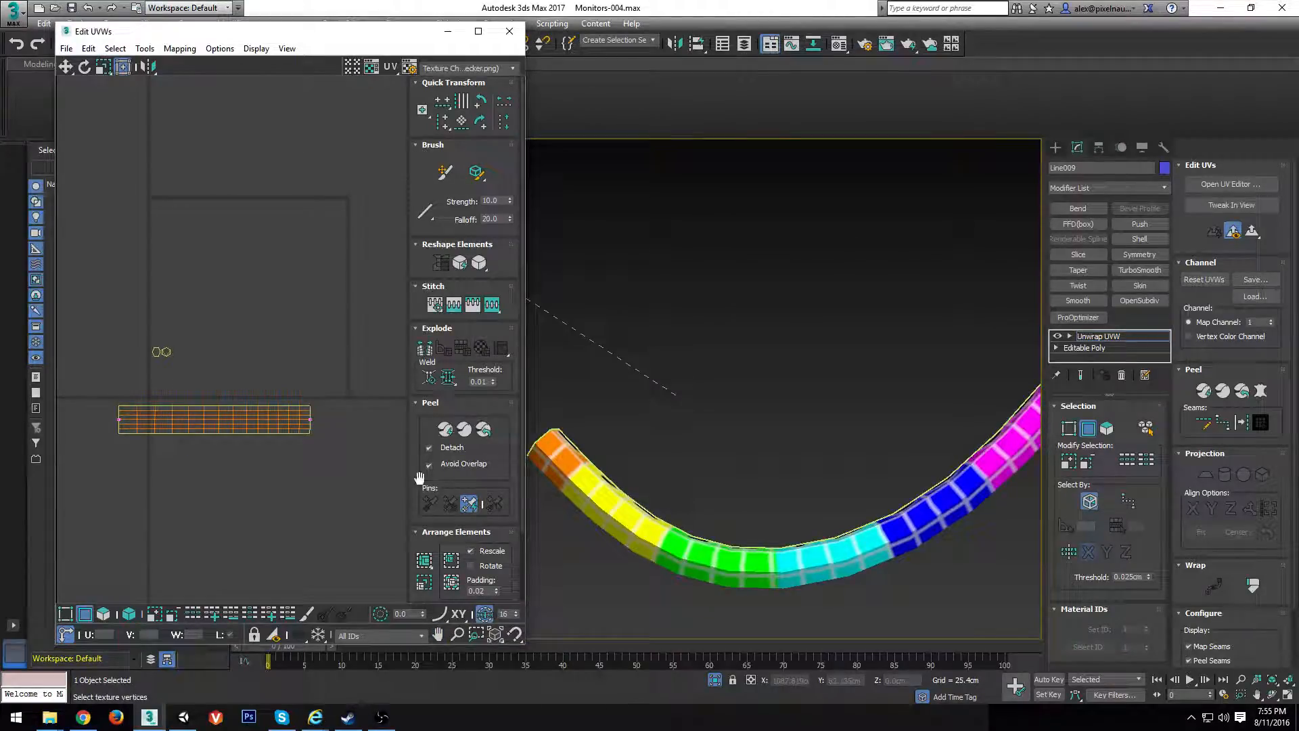
scroll(547, 438, down, 4)
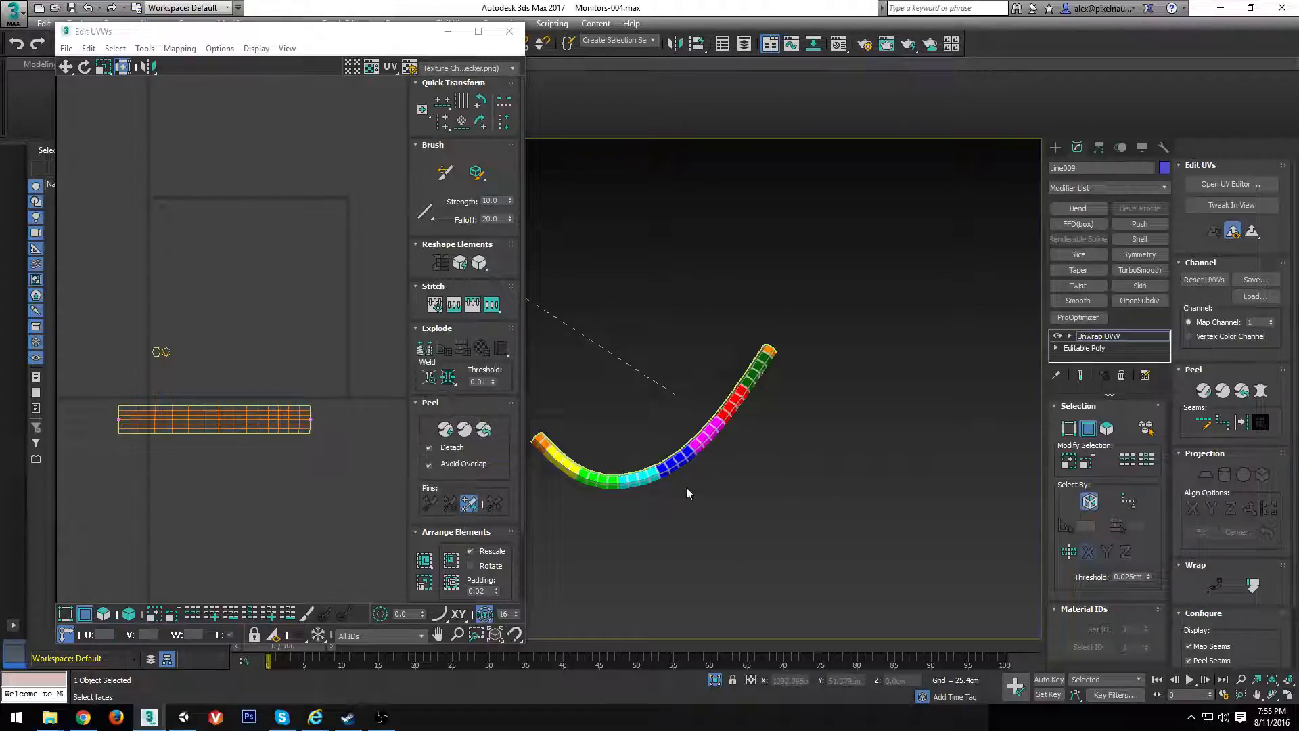
right_click(716, 450)
scroll(779, 446, down, 4)
middle_drag(670, 329, 798, 379)
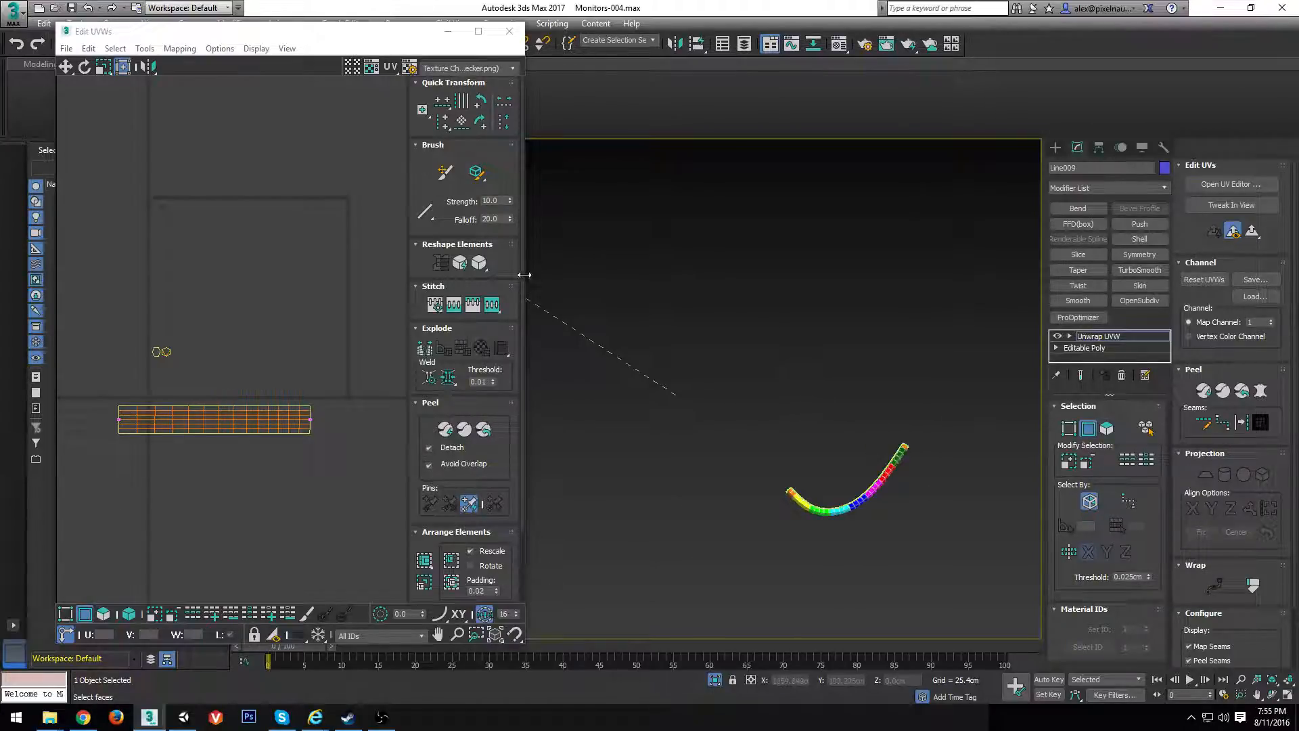
Adjust the UV editor's width and frame the whole tube beside the complete UV layout for comparison
mouse_move(525, 275)
mouse_down()
mouse_move(684, 275)
mouse_move(513, 275)
mouse_up()
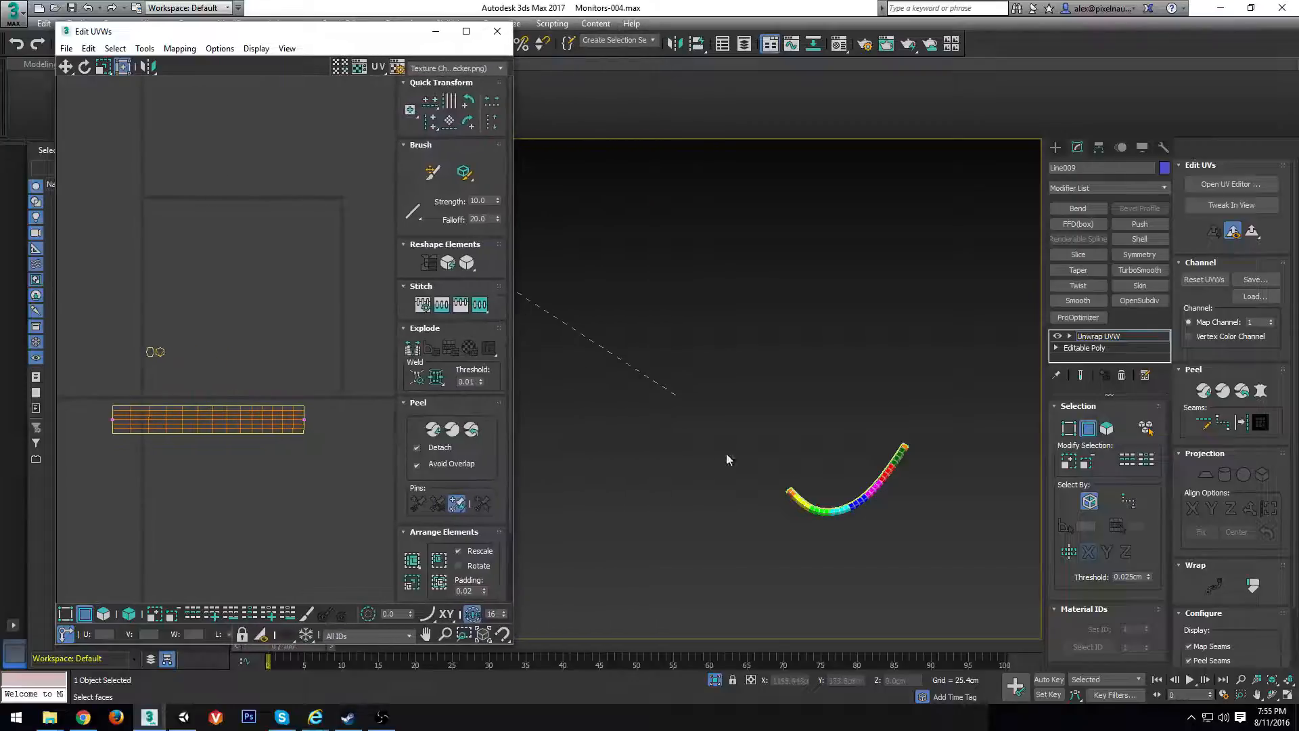
middle_drag(851, 469, 738, 413)
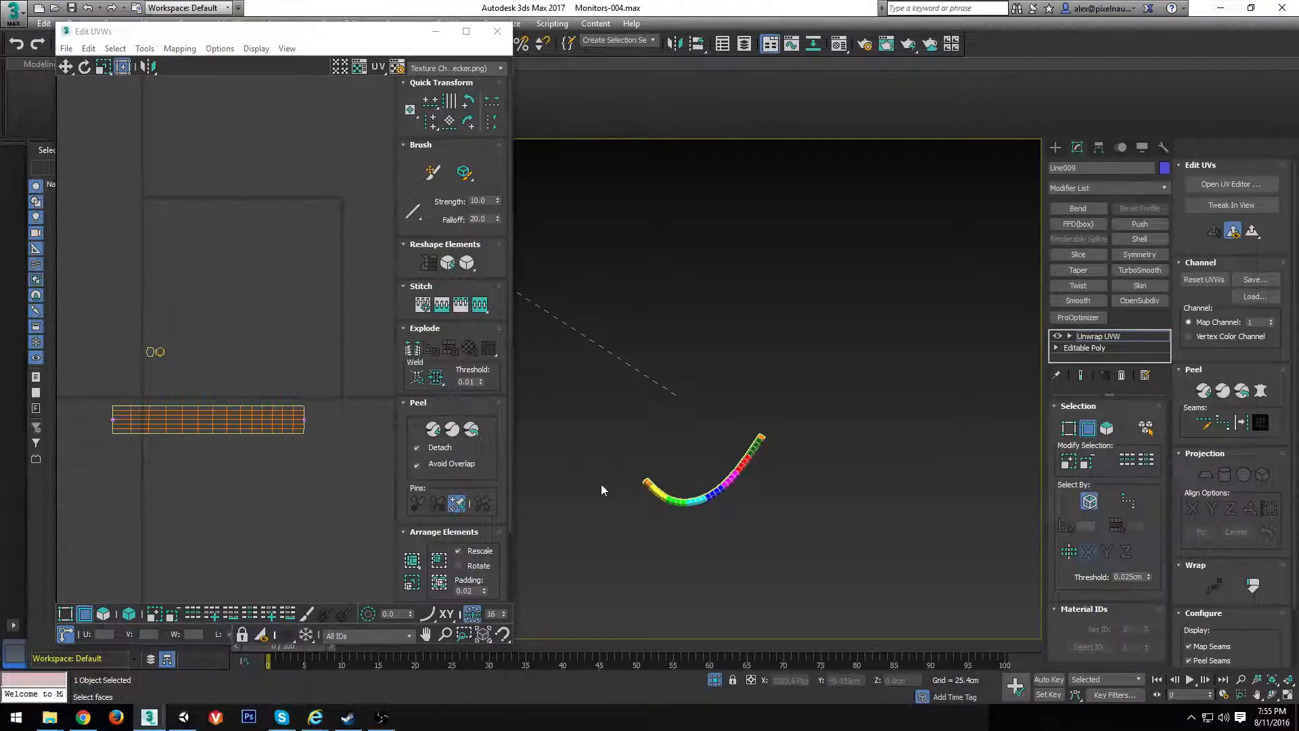
scroll(691, 495, up, 3)
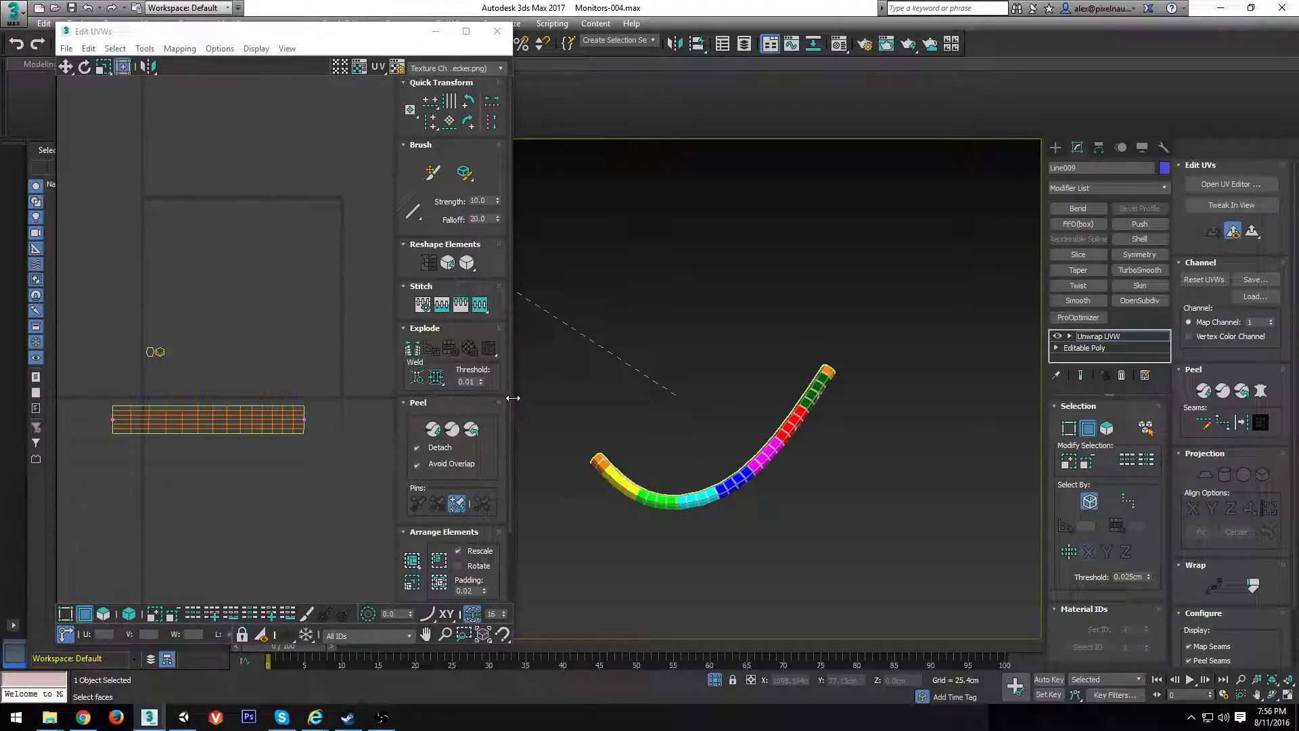
drag(513, 398, 533, 398)
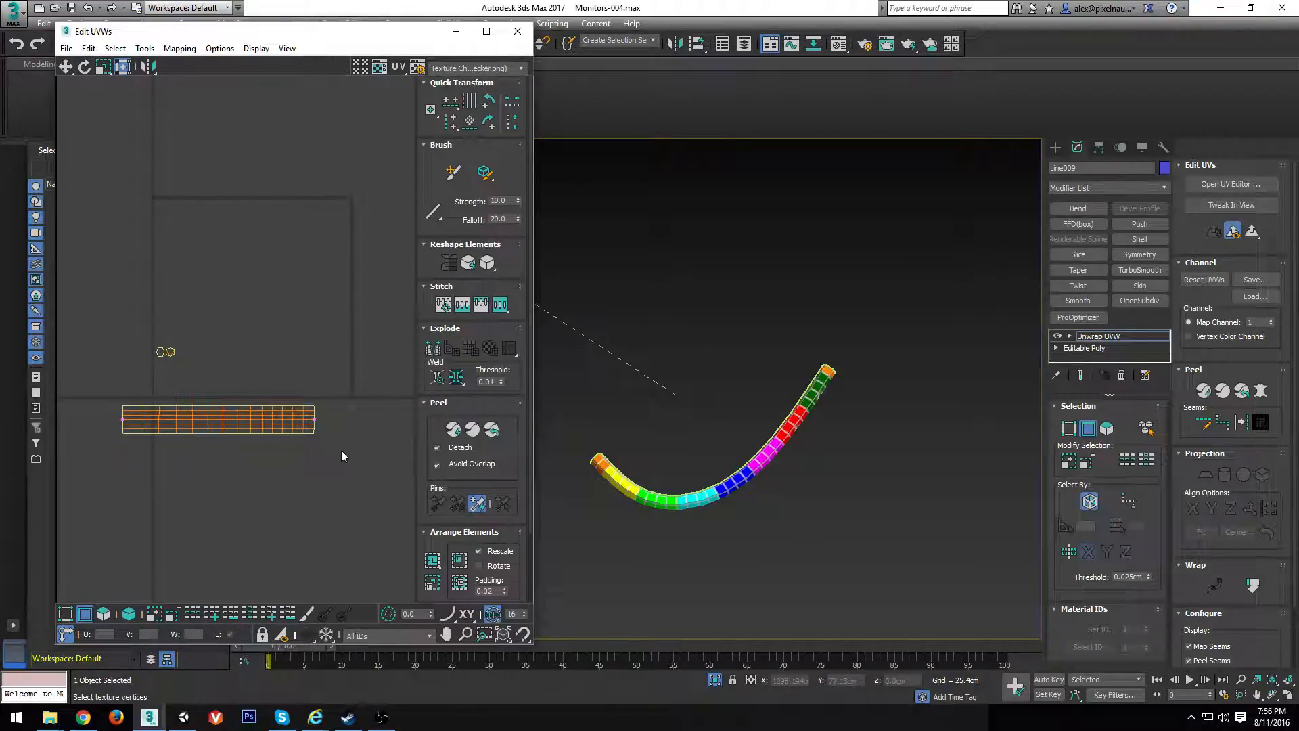
scroll(341, 456, down, 2)
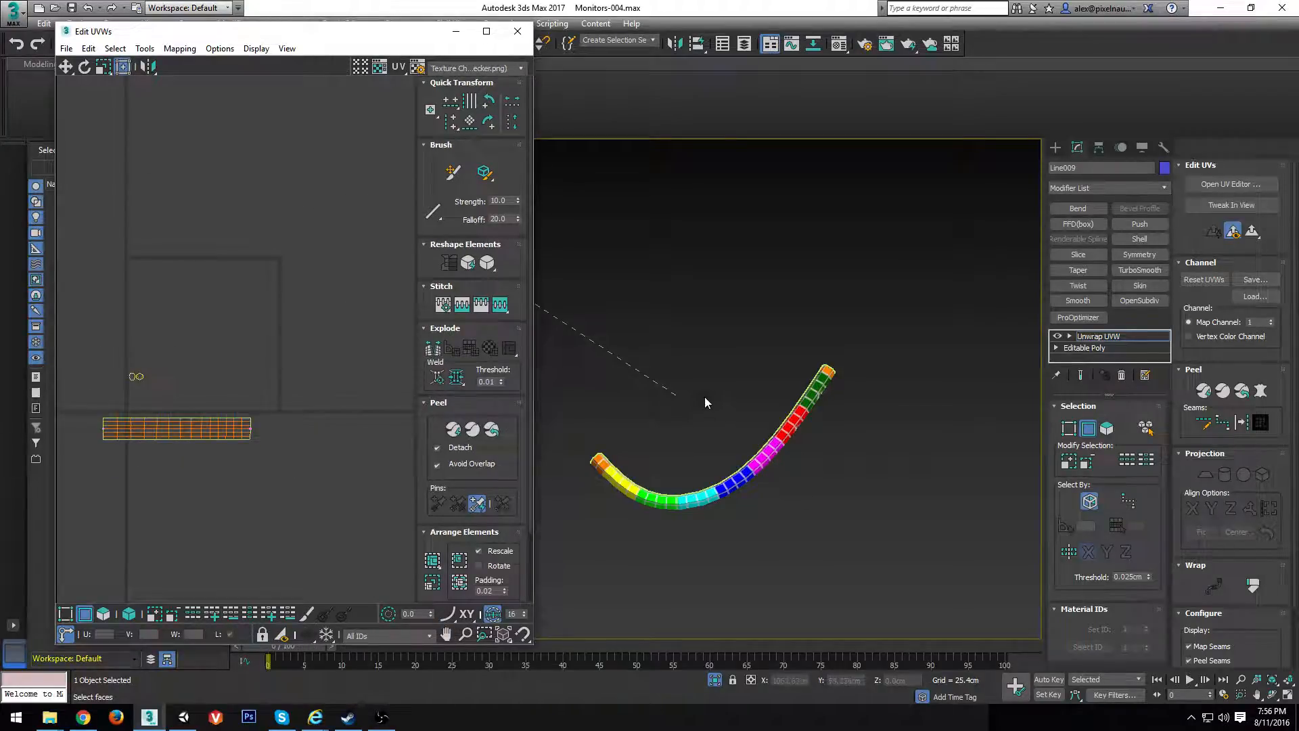